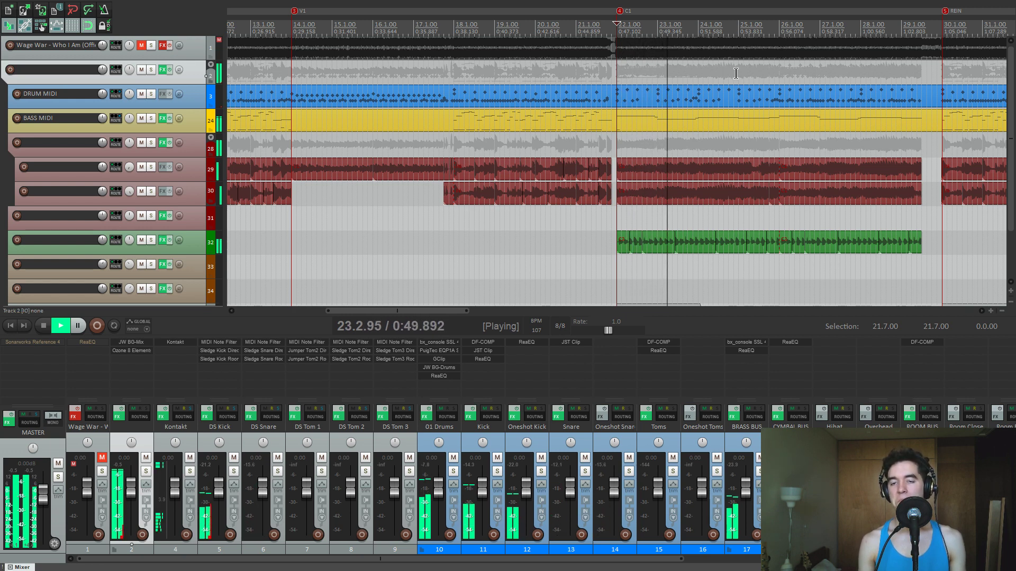
Stop playback and move the play cursor to the IN marker at bar 6.
{"action": "scroll", "coordinate": [733, 76], "scroll_direction": "down", "scroll_amount": 1}
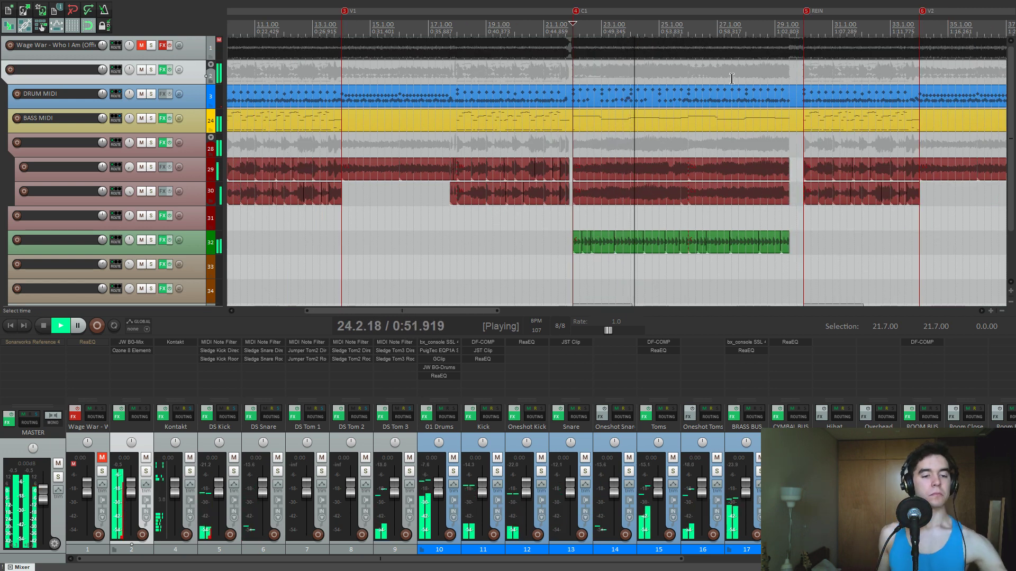
{"action": "key", "text": "space"}
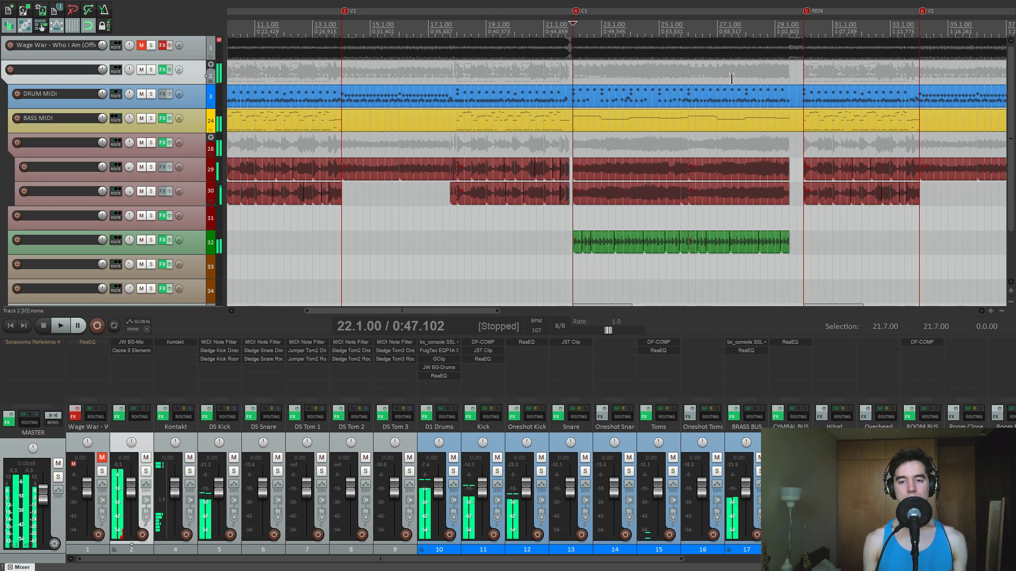
{"action": "scroll", "coordinate": [700, 95], "scroll_direction": "down", "scroll_amount": 2}
{"action": "key", "text": "2"}
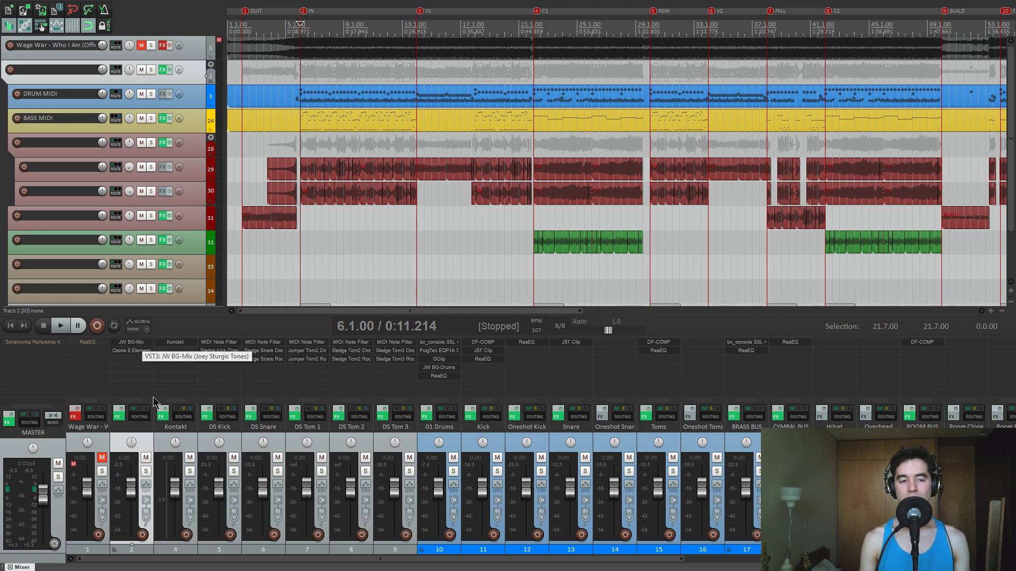
{"action": "scroll", "coordinate": [403, 279], "scroll_direction": "down", "scroll_amount": 4}
{"action": "scroll", "coordinate": [403, 279], "scroll_direction": "up", "scroll_amount": 2}
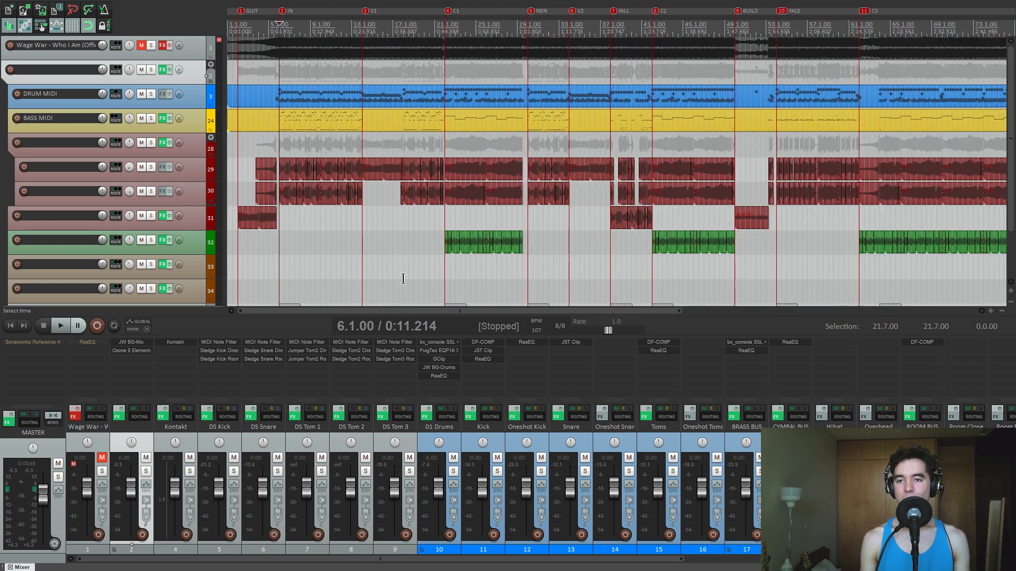
Open the JW BG-Mix plugin on the track 2 folder and play the intro briefly to examine its Crush and Loud meters.
{"action": "left_click", "coordinate": [129, 343]}
{"action": "left_click_drag", "start_coordinate": [100, 43], "coordinate": [462, 81]}
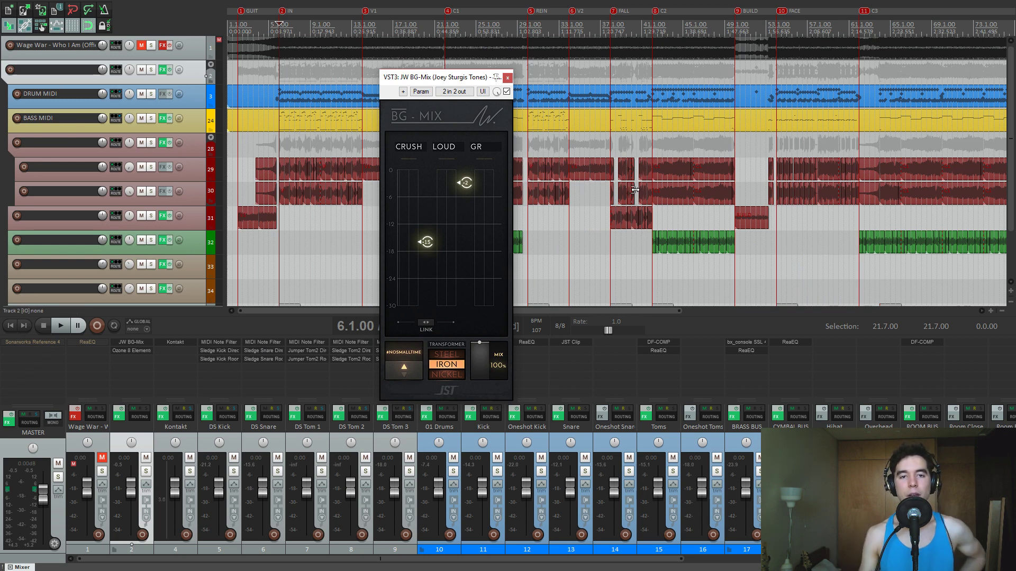
{"action": "left_click_drag", "start_coordinate": [478, 79], "coordinate": [480, 76]}
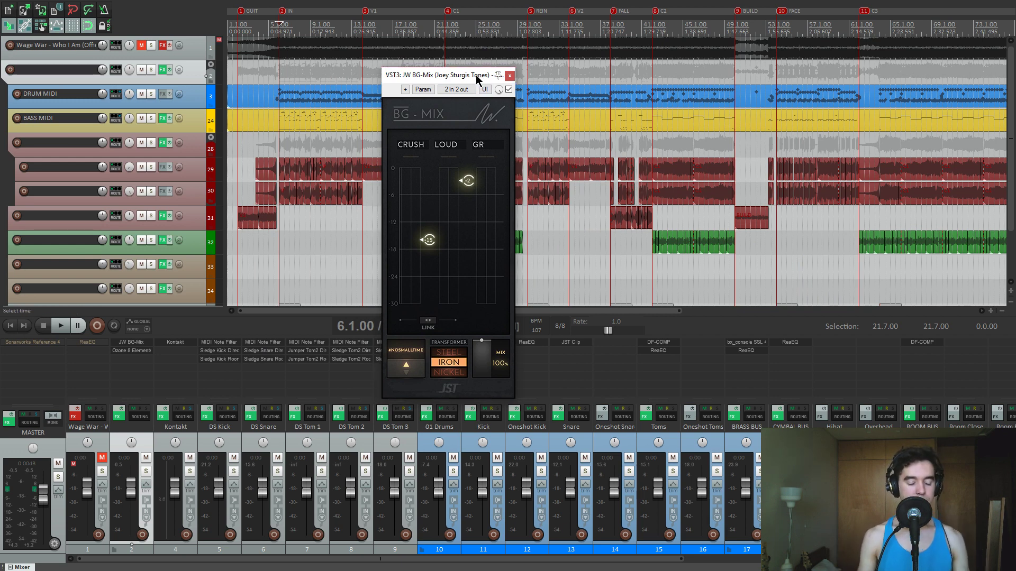
{"action": "left_click_drag", "start_coordinate": [467, 76], "coordinate": [460, 69]}
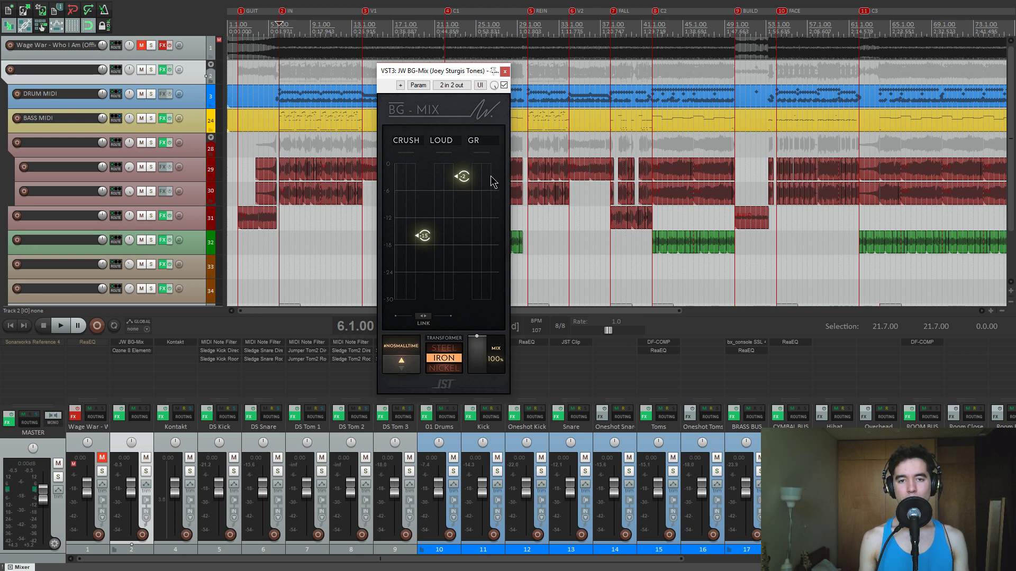
{"action": "key", "text": "space"}
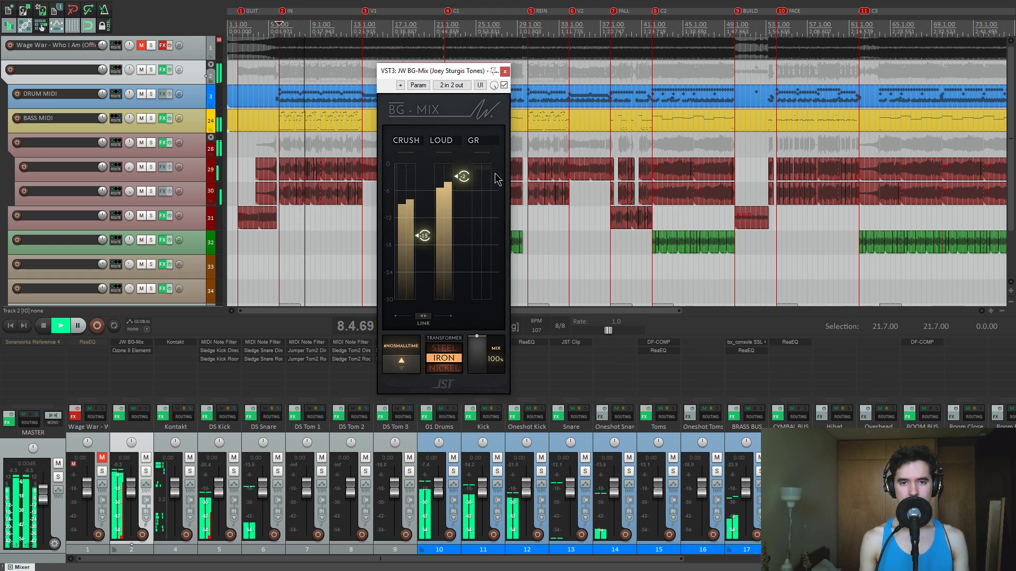
{"action": "key", "text": "space"}
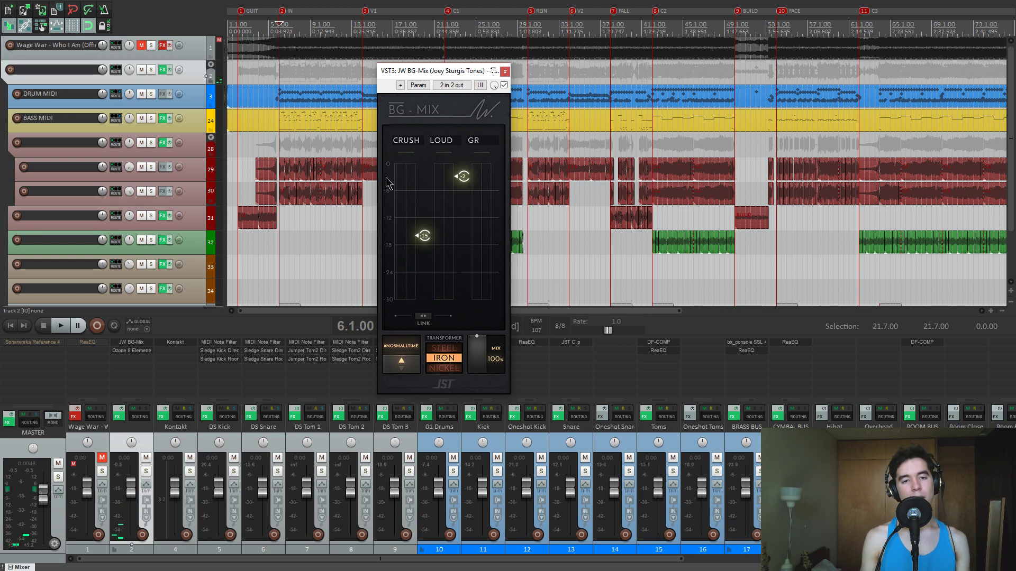
{"action": "left_click_drag", "start_coordinate": [426, 71], "coordinate": [435, 74]}
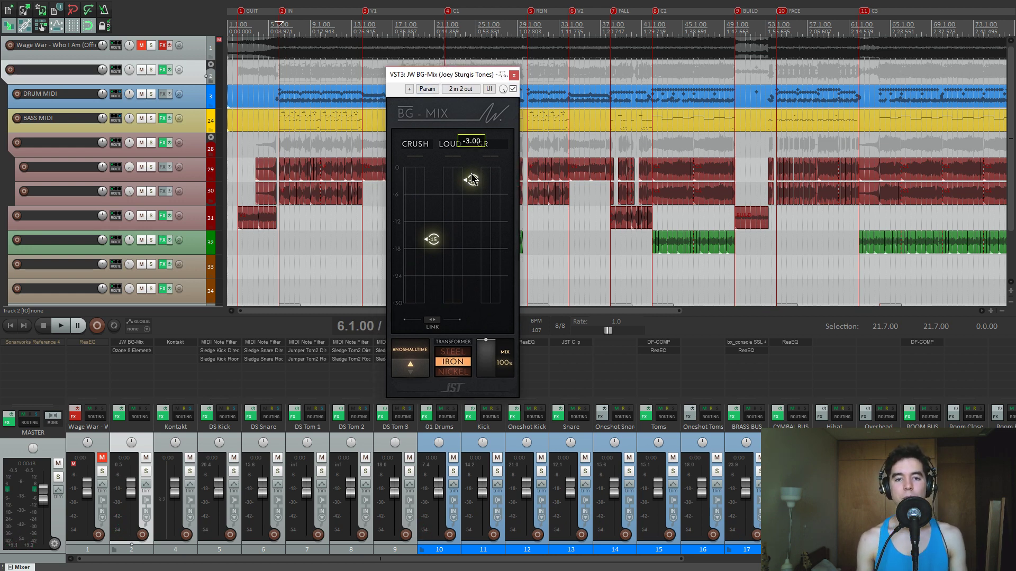
{"action": "left_click_drag", "start_coordinate": [428, 74], "coordinate": [438, 74]}
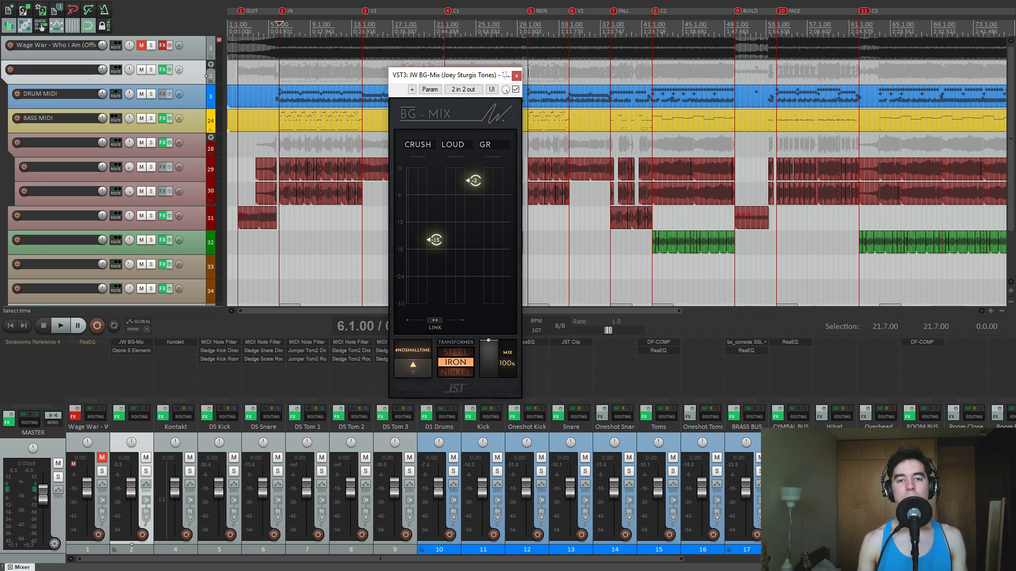
{"action": "left_click_drag", "start_coordinate": [475, 80], "coordinate": [466, 81]}
{"action": "scroll", "coordinate": [675, 197], "scroll_direction": "down", "scroll_amount": 2}
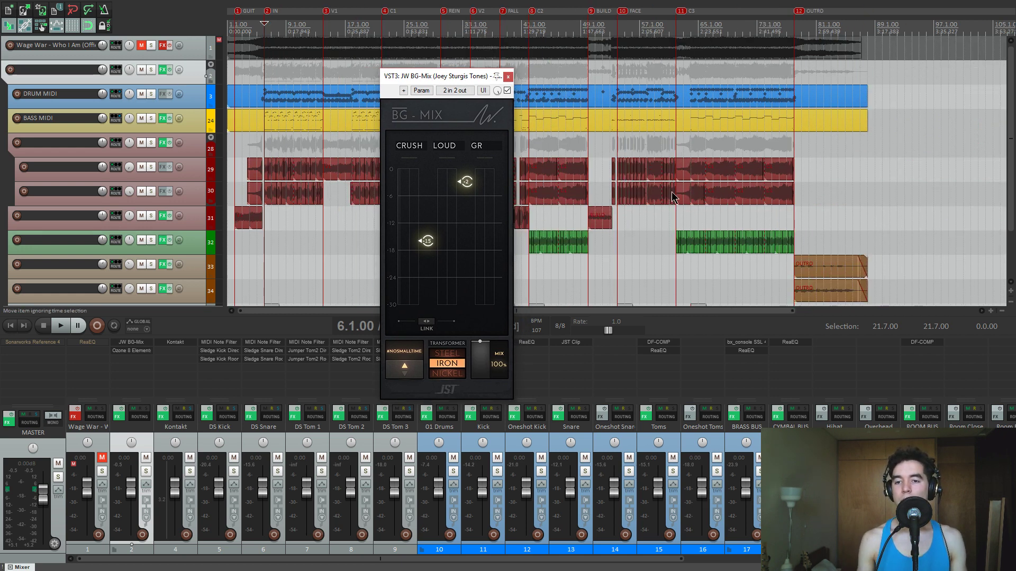
{"action": "left_click_drag", "start_coordinate": [453, 74], "coordinate": [443, 74]}
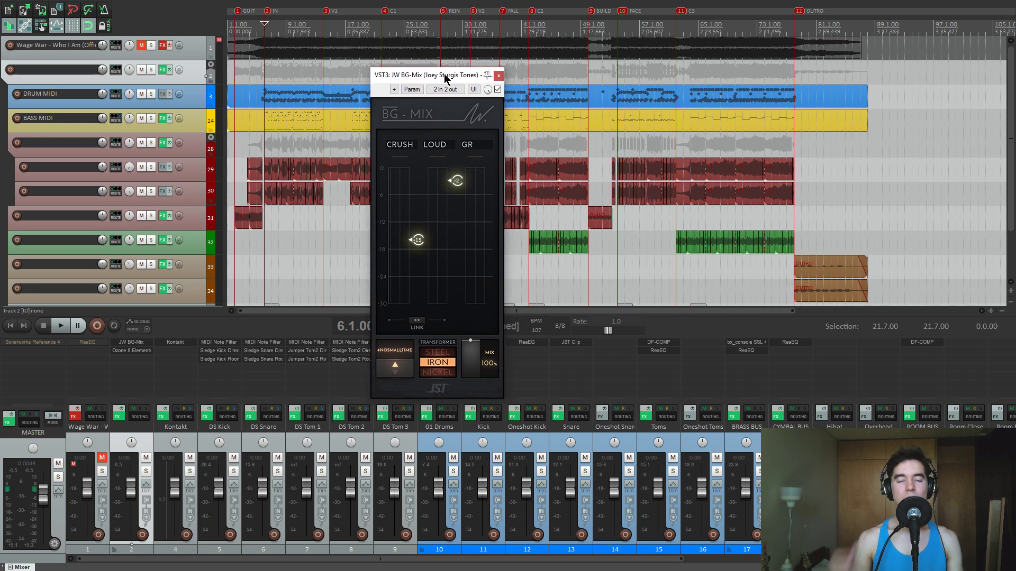
{"action": "left_click_drag", "start_coordinate": [445, 80], "coordinate": [436, 76]}
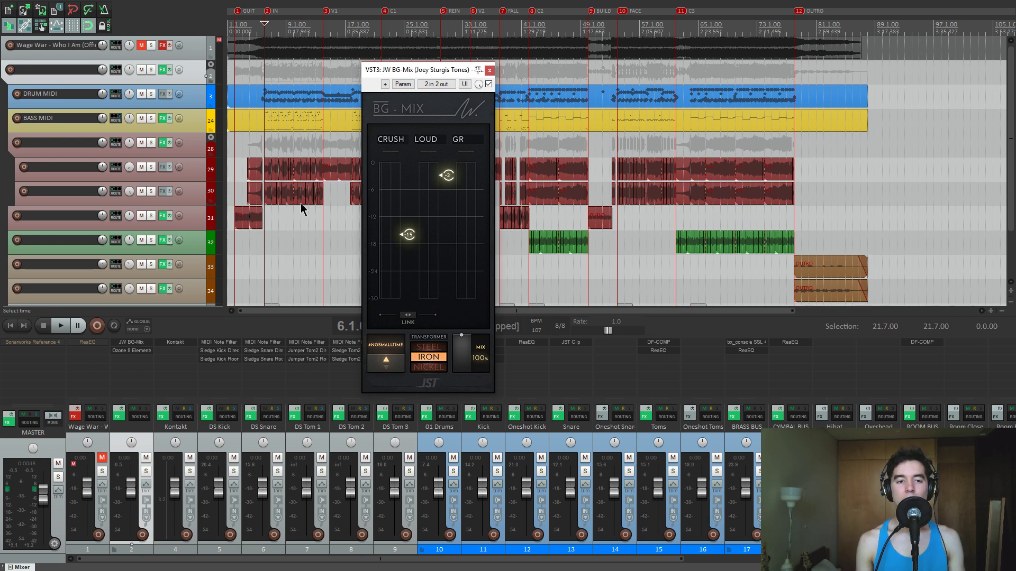
{"action": "left_click_drag", "start_coordinate": [421, 77], "coordinate": [414, 80]}
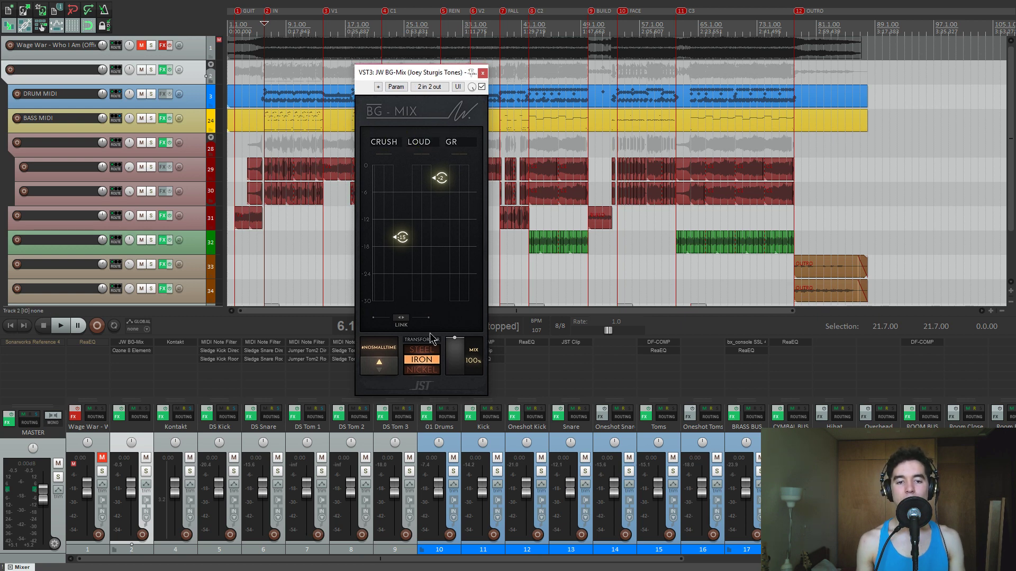
Close BG-Mix, open Ozone 8 Elements on the track 2 folder, and play the intro to examine the Maximizer's gain reduction.
{"action": "left_click", "coordinate": [483, 74]}
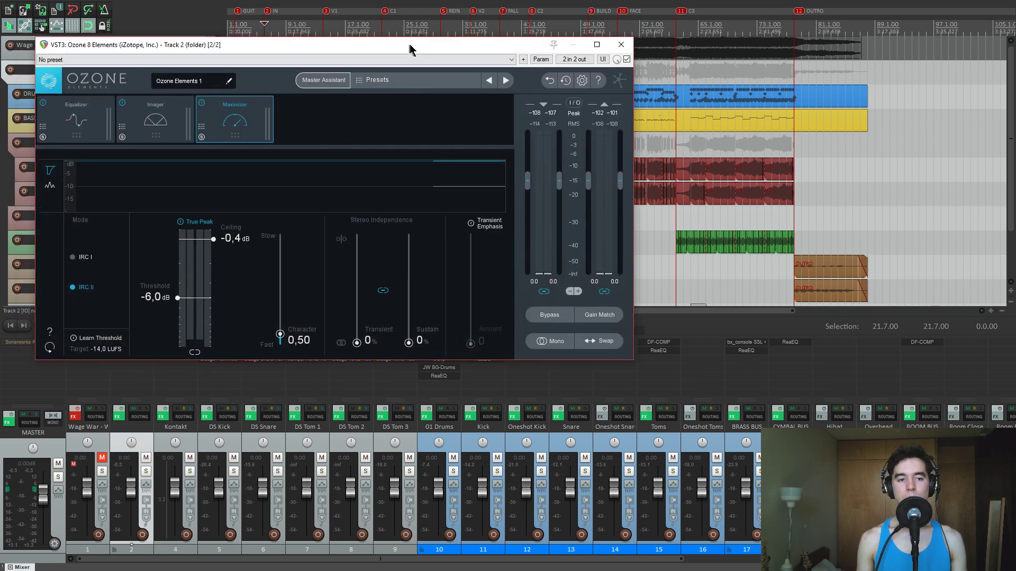
{"action": "left_click_drag", "start_coordinate": [410, 43], "coordinate": [692, 141]}
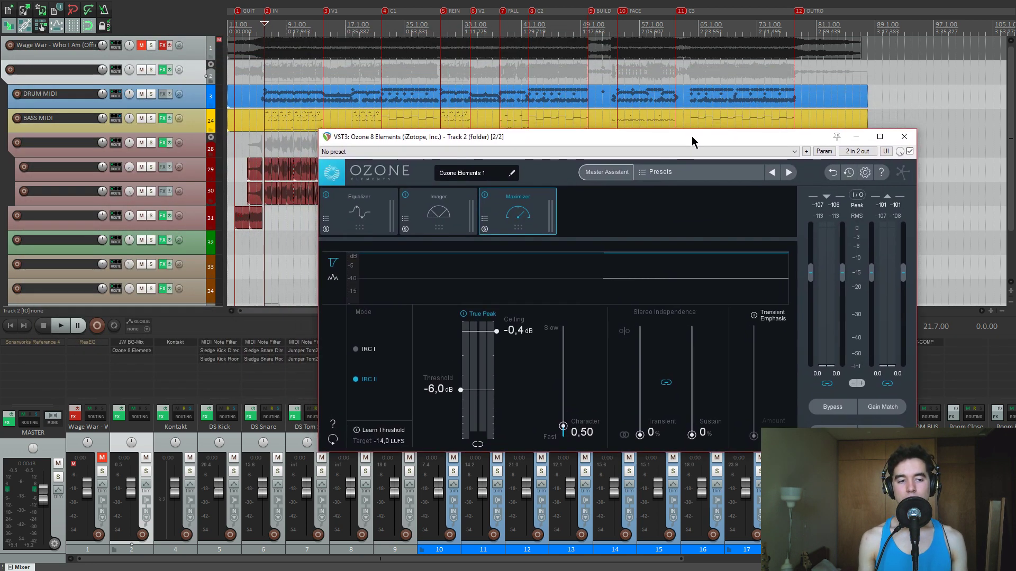
{"action": "left_click", "coordinate": [265, 147]}
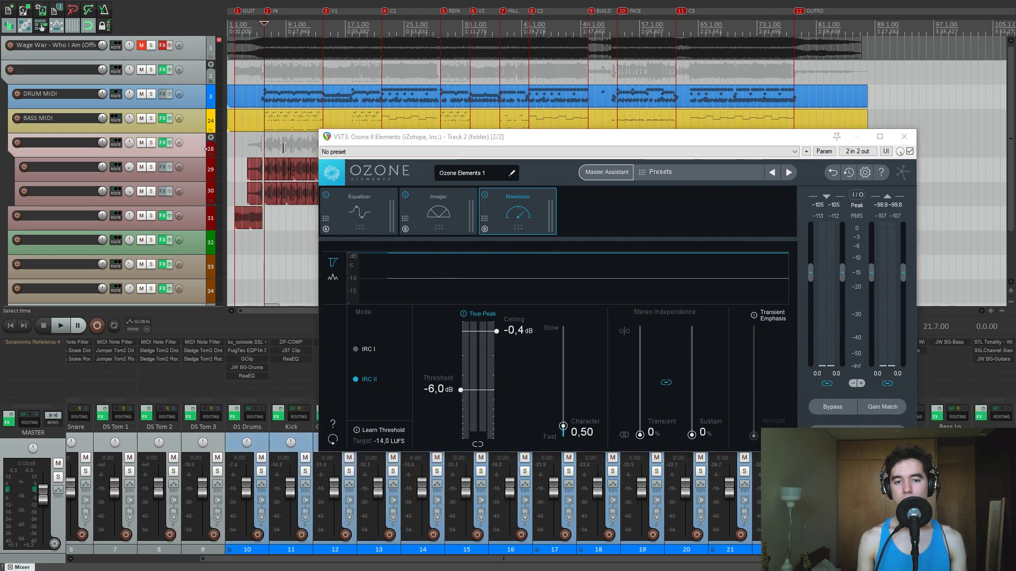
{"action": "key", "text": "space"}
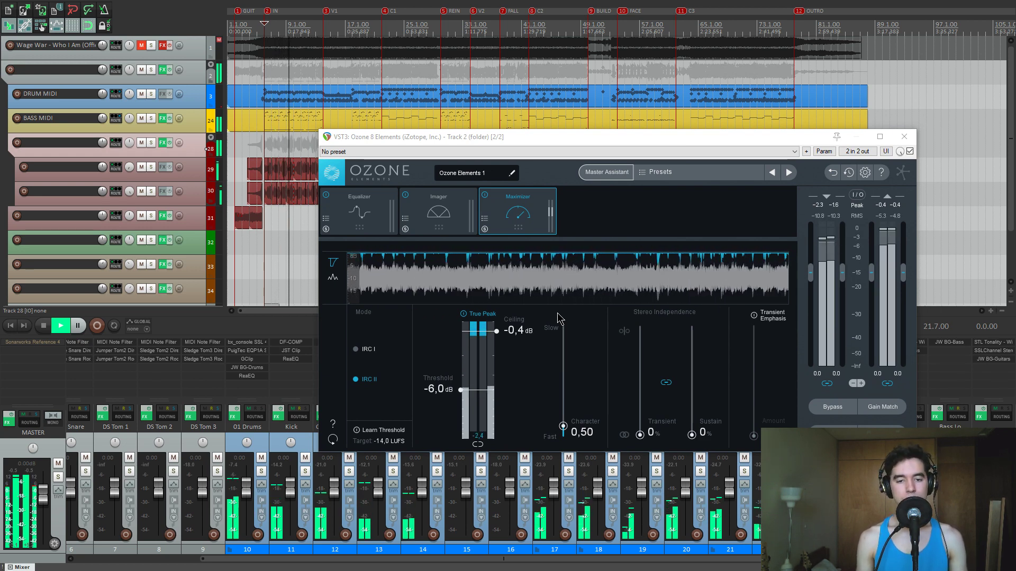
{"action": "key", "text": "space"}
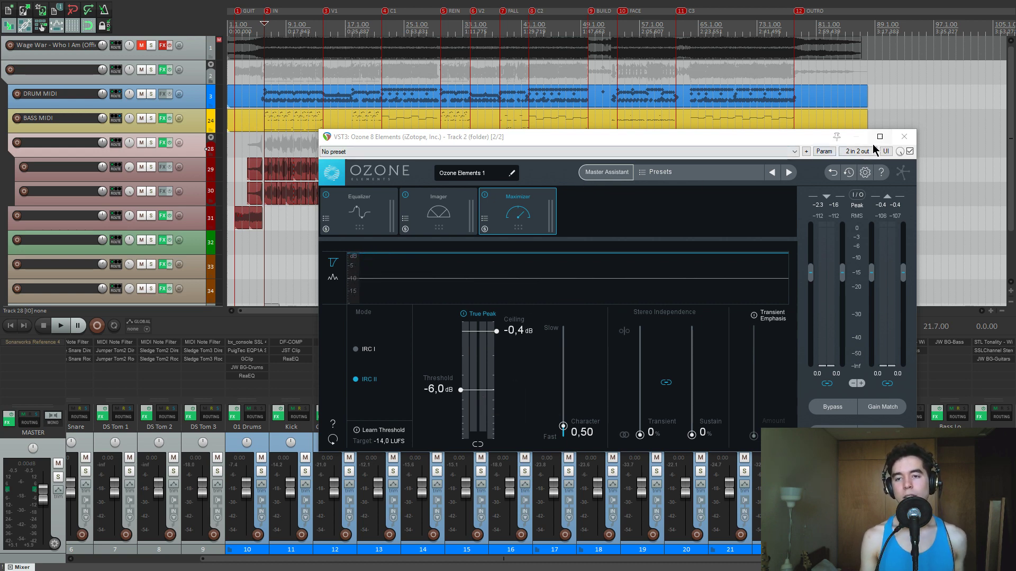
Reopen JW BG-Mix from the track 2 folder and arrange it side by side with Ozone 8 Elements.
{"action": "left_click_drag", "start_coordinate": [796, 142], "coordinate": [782, 132]}
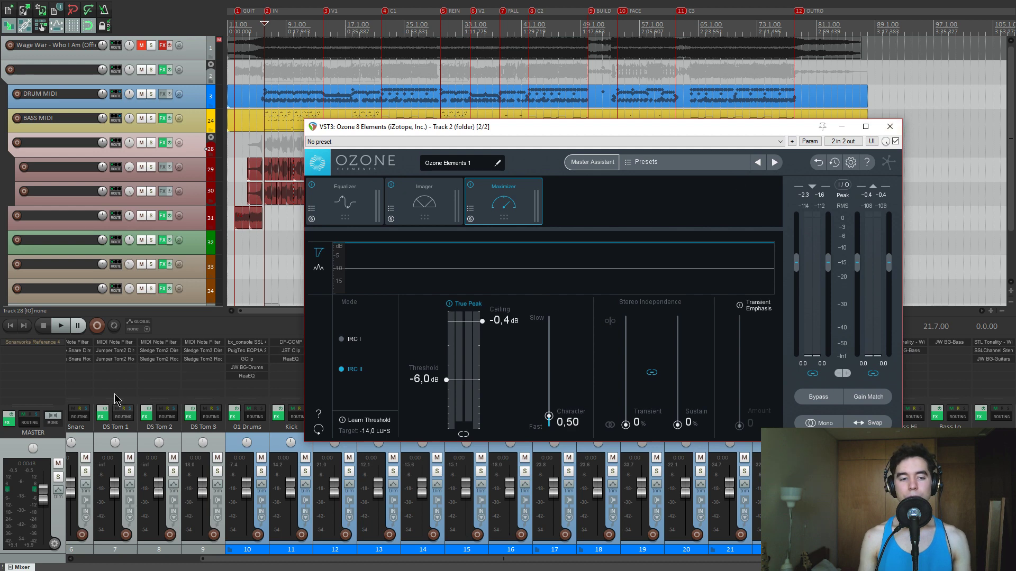
{"action": "scroll", "coordinate": [204, 422], "scroll_direction": "up", "scroll_amount": 3}
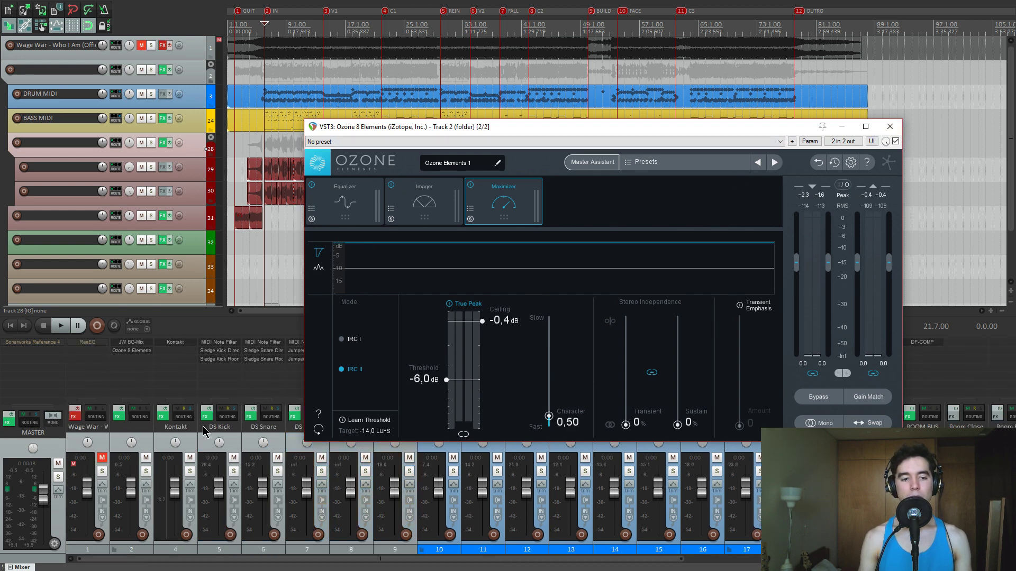
{"action": "left_click", "coordinate": [144, 344]}
{"action": "left_click_drag", "start_coordinate": [367, 128], "coordinate": [192, 69]}
{"action": "left_click_drag", "start_coordinate": [427, 129], "coordinate": [439, 78]}
{"action": "left_click_drag", "start_coordinate": [217, 75], "coordinate": [223, 85]}
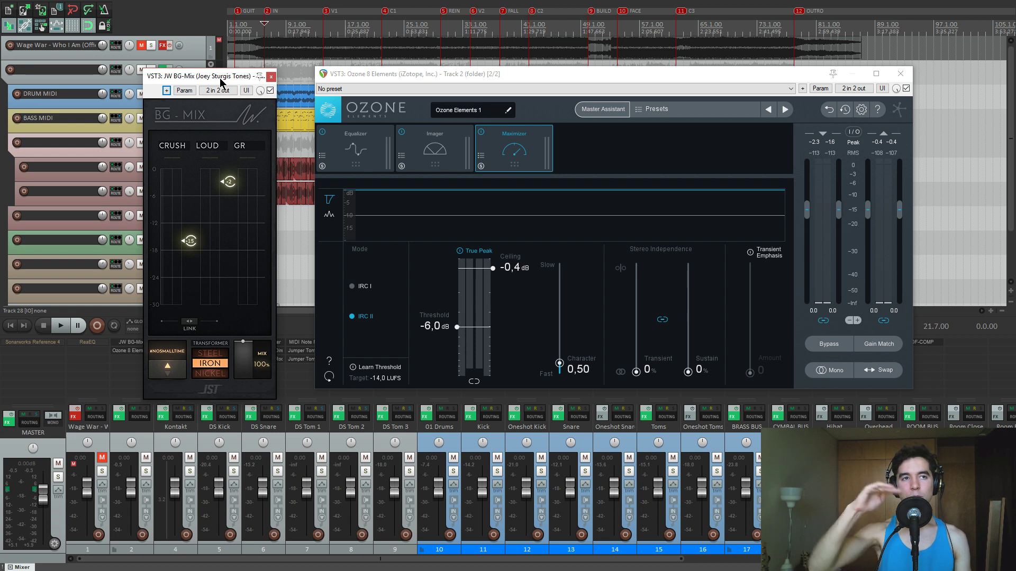
Close the Ozone 8 Elements and JW BG-Mix plugin windows.
{"action": "left_click_drag", "start_coordinate": [220, 80], "coordinate": [241, 78]}
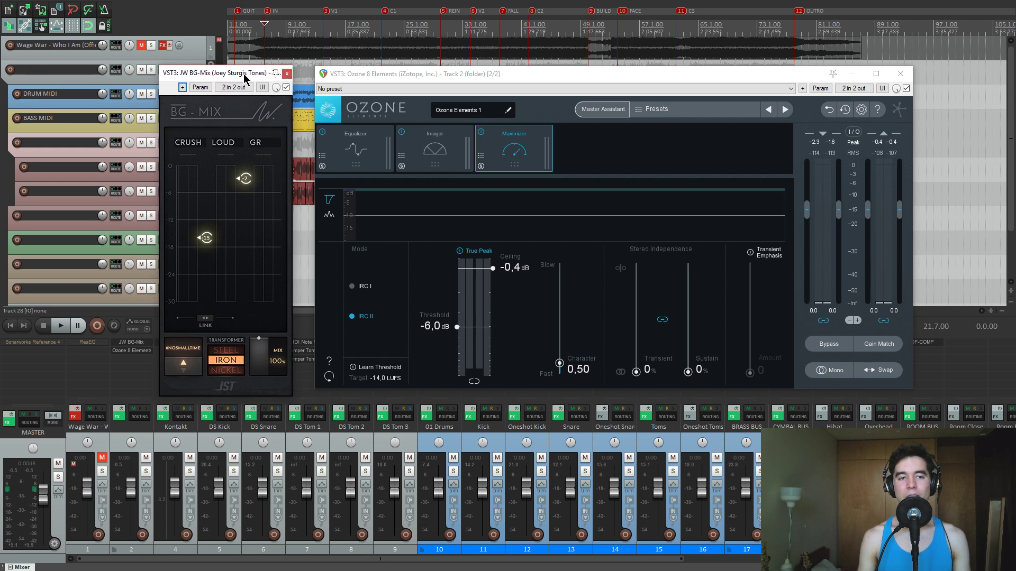
{"action": "left_click_drag", "start_coordinate": [388, 79], "coordinate": [385, 79]}
{"action": "left_click", "coordinate": [245, 77]}
{"action": "mouse_move", "coordinate": [215, 249]}
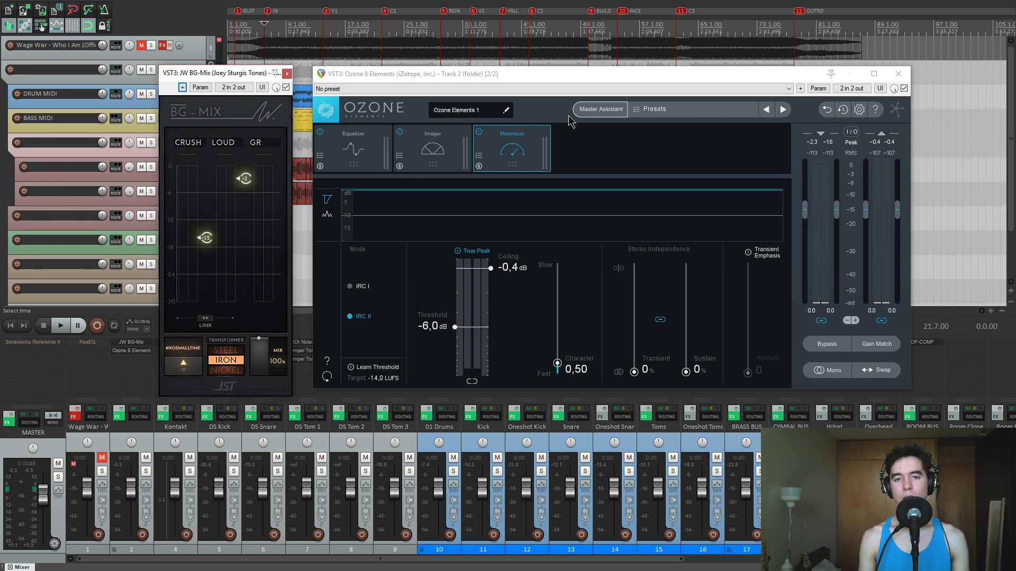
{"action": "left_click", "coordinate": [898, 73]}
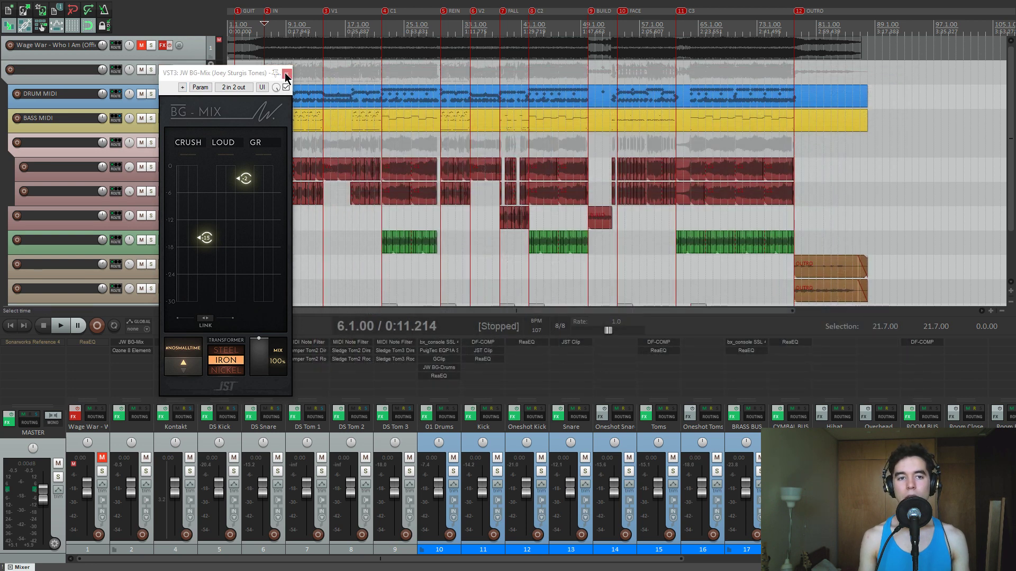
{"action": "left_click", "coordinate": [286, 76]}
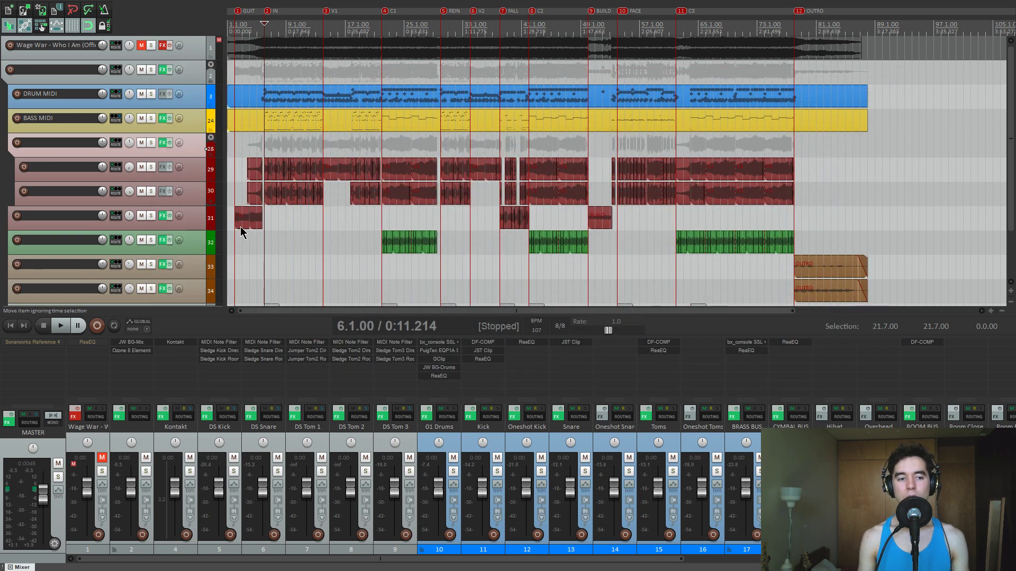
Solo the DRUM MIDI track and play the intro briefly to hear the drums alone.
{"action": "left_click", "coordinate": [150, 94]}
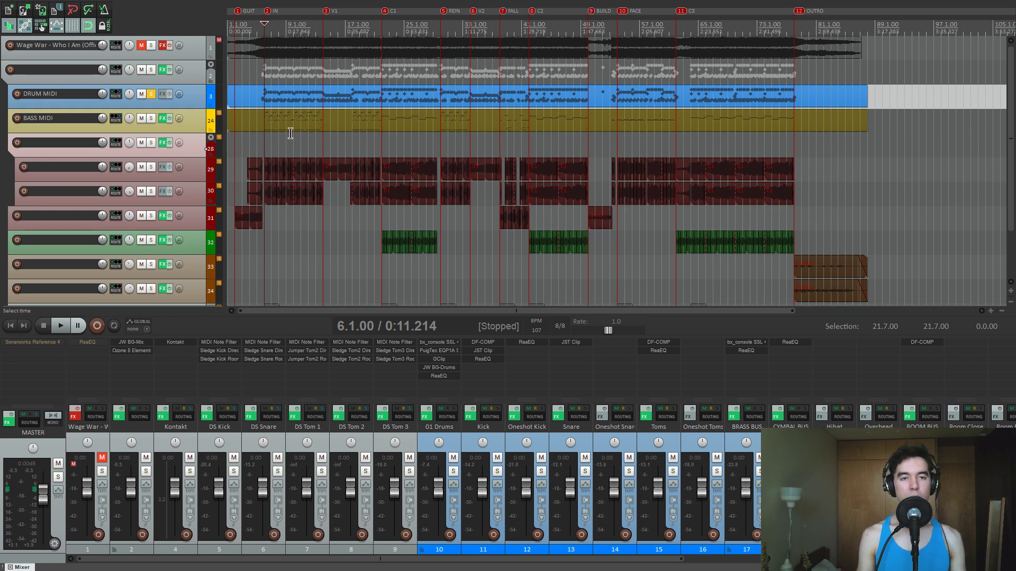
{"action": "key", "text": "space"}
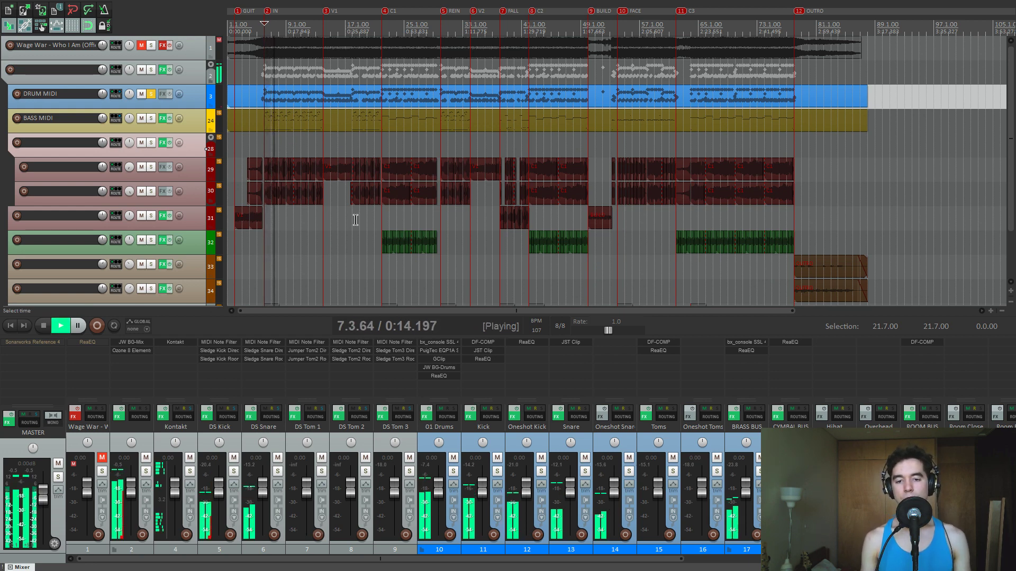
{"action": "key", "text": "space"}
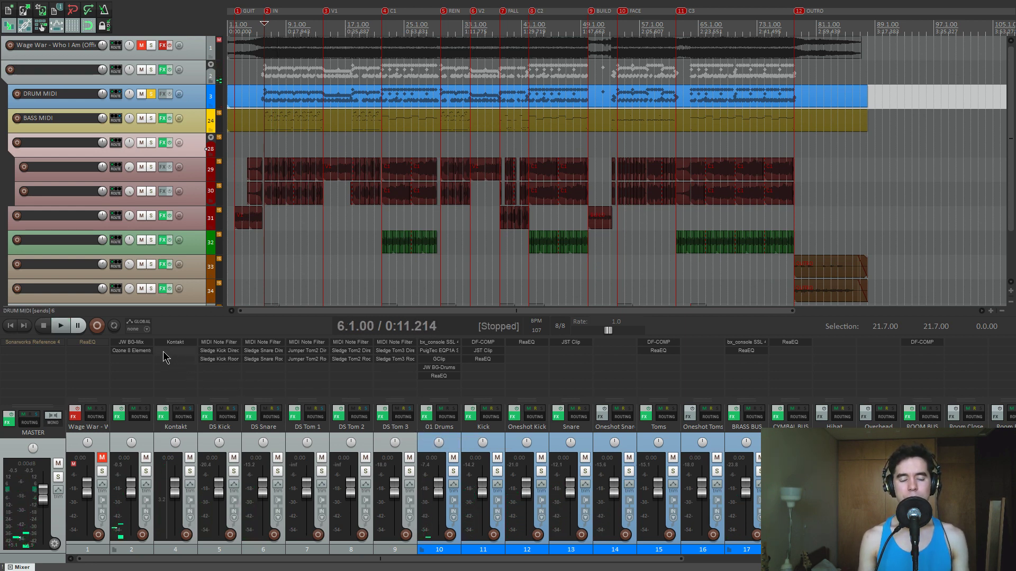
Open the Kontakt instrument on track 4 and show the full kit view of The Invasion drum library.
{"action": "left_click", "coordinate": [175, 342]}
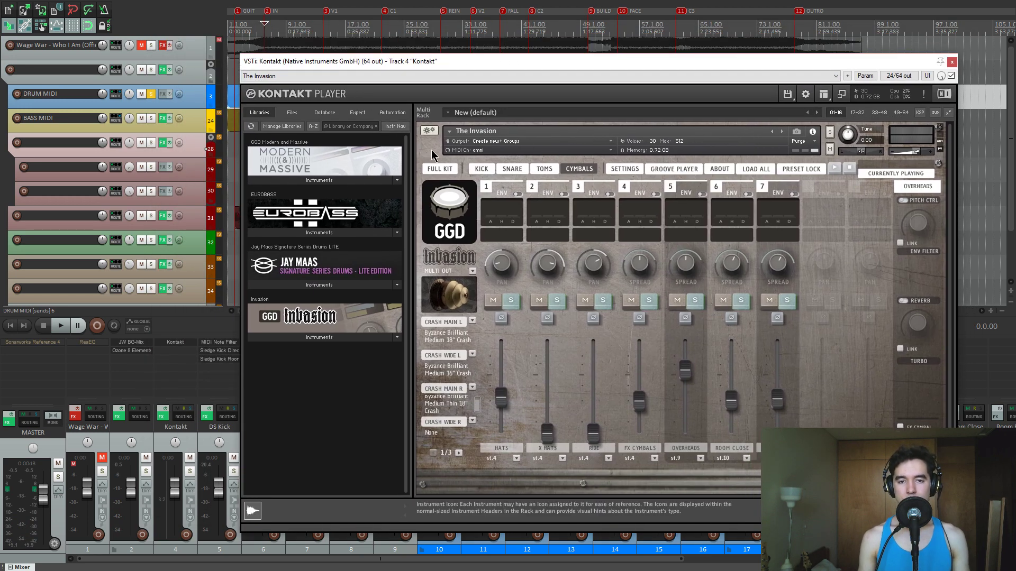
{"action": "left_click", "coordinate": [441, 170]}
{"action": "left_click_drag", "start_coordinate": [583, 59], "coordinate": [623, 77]}
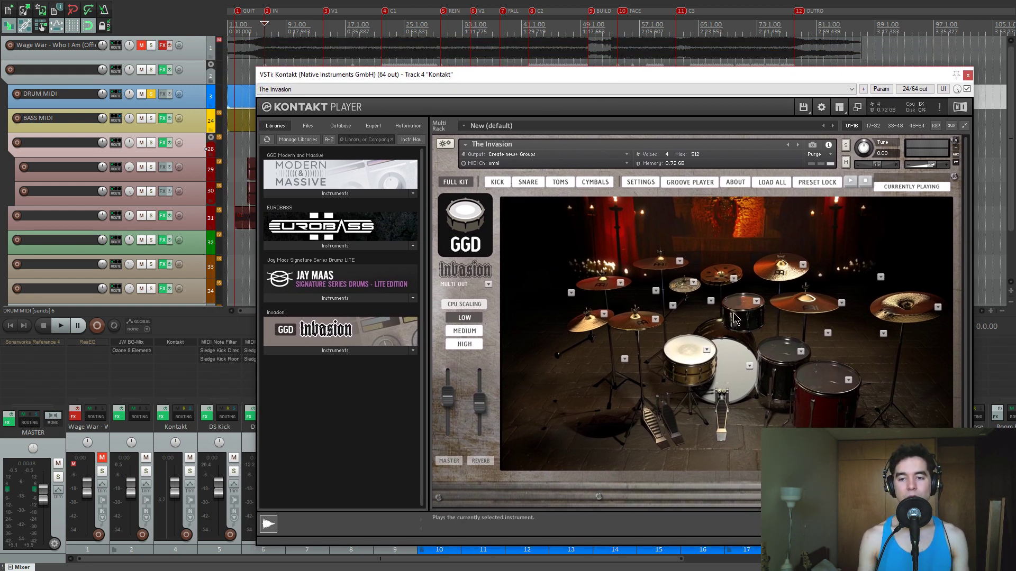
{"action": "left_click_drag", "start_coordinate": [525, 74], "coordinate": [529, 69]}
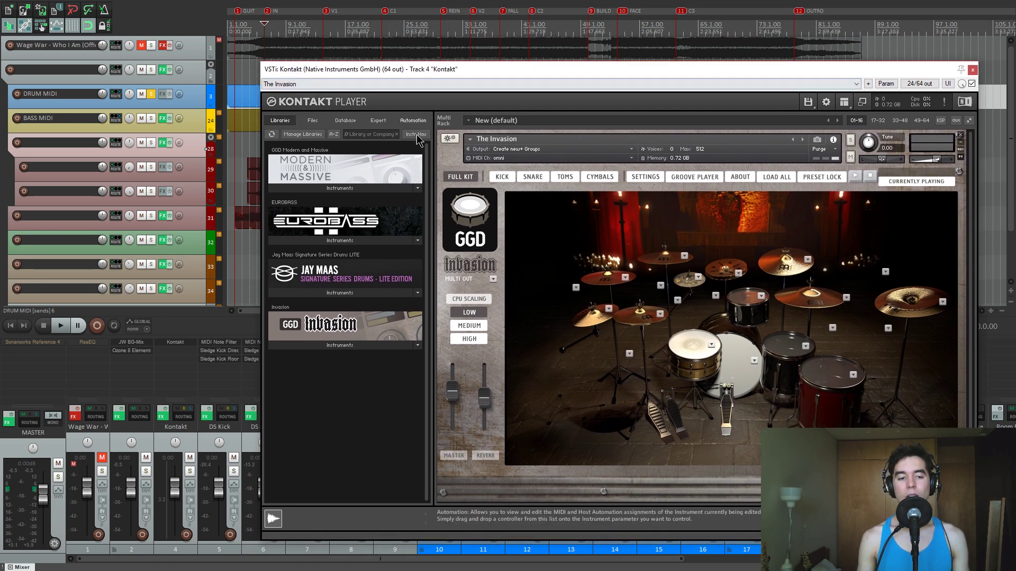
Move Kontakt clear of the mixer and mute the DS Kick, DS Snare and DS Tom 1 to 3 tracks together.
{"action": "left_click_drag", "start_coordinate": [394, 70], "coordinate": [628, 78]}
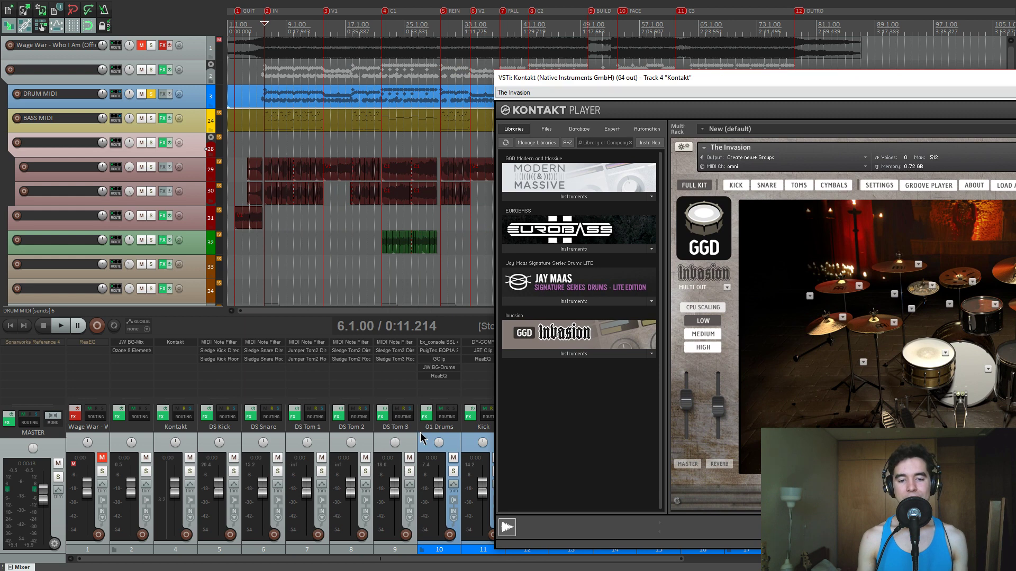
{"action": "left_click", "coordinate": [203, 441], "text": "shift"}
{"action": "left_click", "coordinate": [233, 458]}
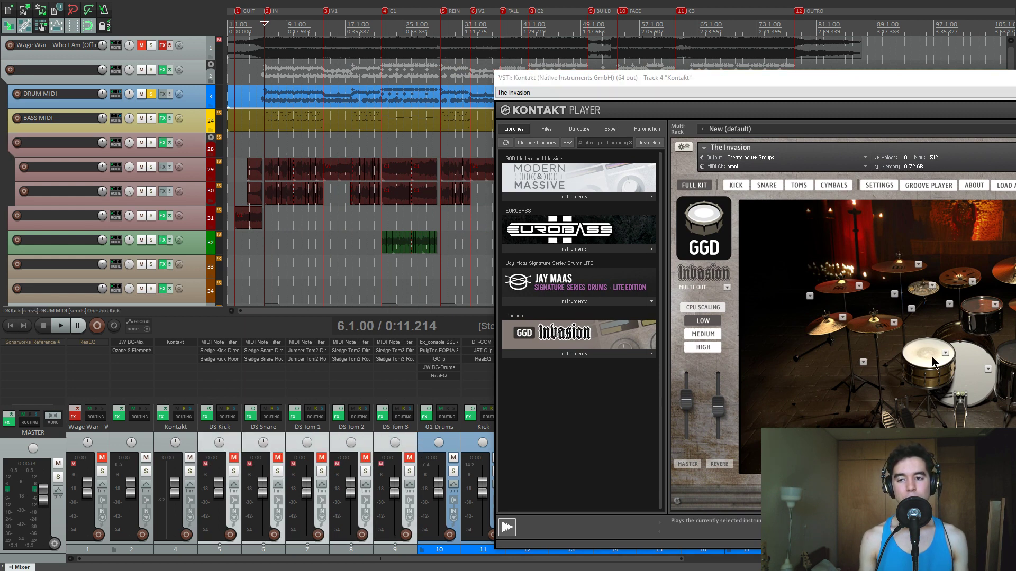
Bring the full Invasion kit view back into sight and briefly play the intro with only the Kontakt drums.
{"action": "left_click_drag", "start_coordinate": [723, 81], "coordinate": [463, 60]}
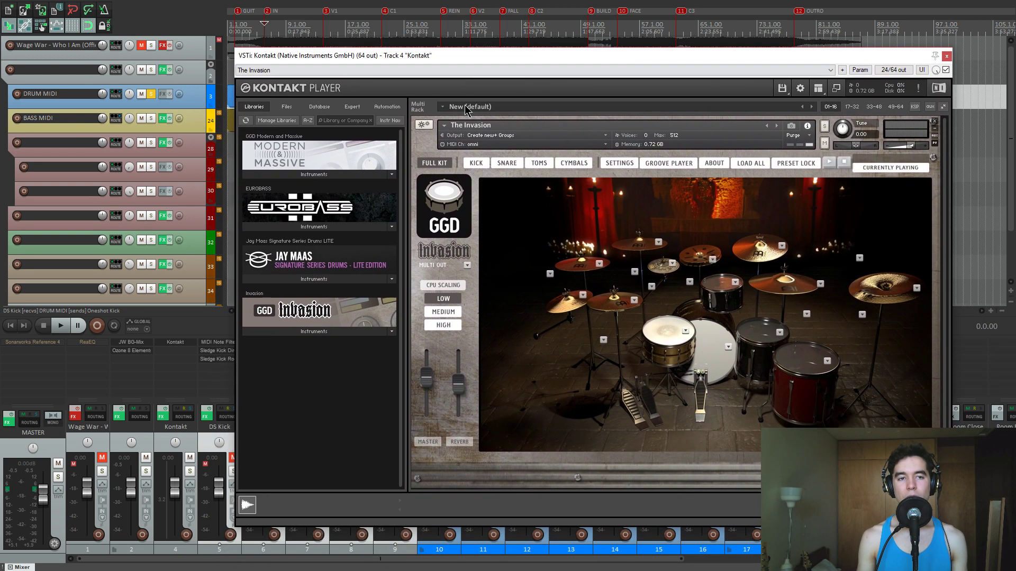
{"action": "key", "text": "space"}
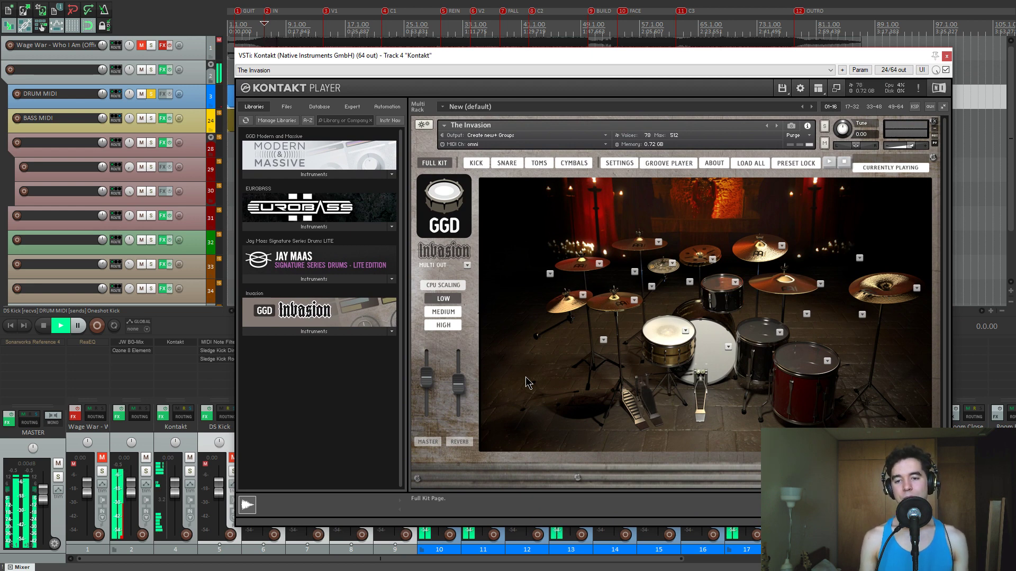
{"action": "key", "text": "space"}
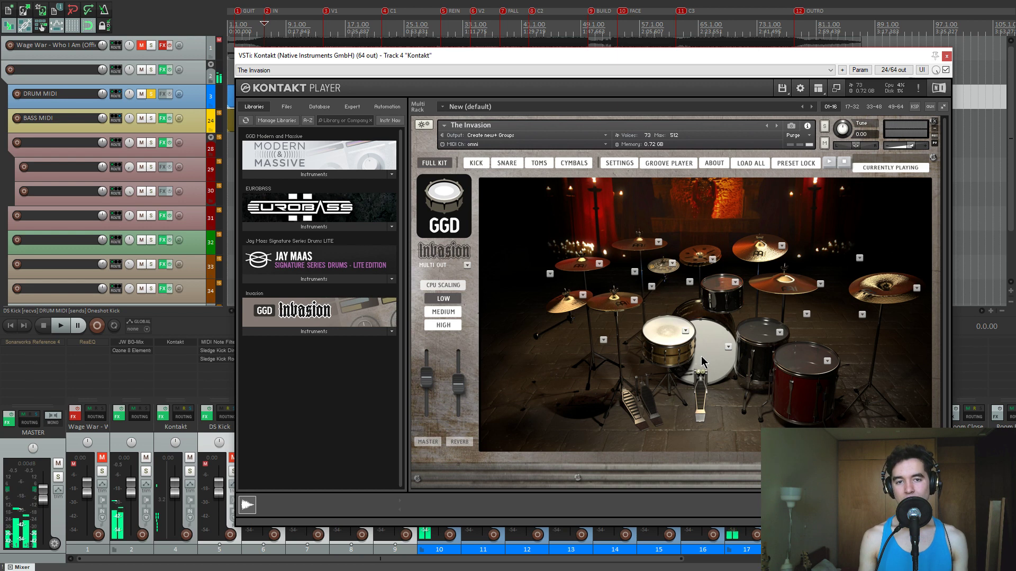
Audition a floor tom and the snare in the Kontakt kit view.
{"action": "left_click", "coordinate": [778, 347]}
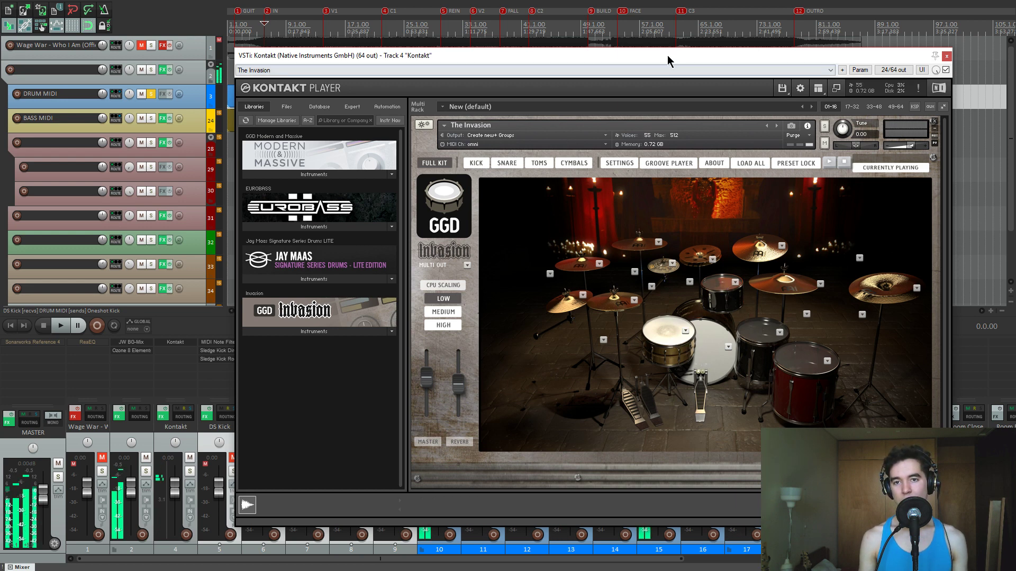
{"action": "left_click_drag", "start_coordinate": [670, 57], "coordinate": [679, 57]}
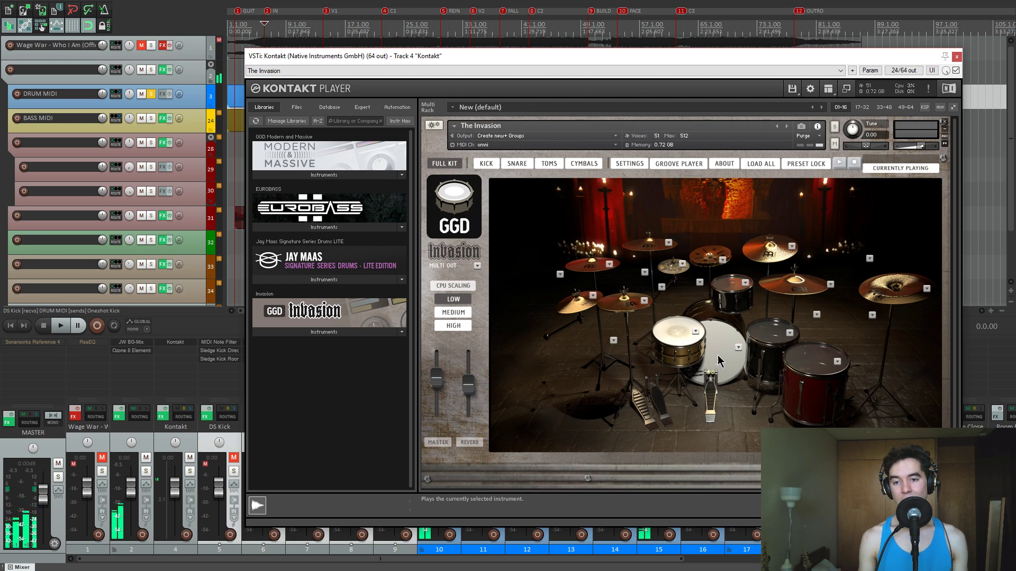
{"action": "left_click", "coordinate": [663, 339]}
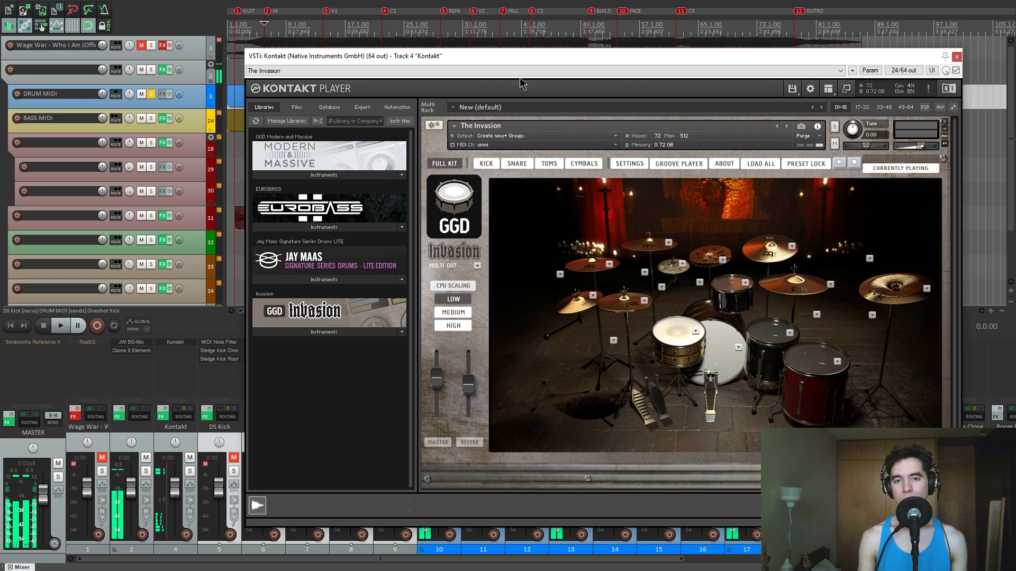
{"action": "mouse_move", "coordinate": [534, 59]}
{"action": "left_mouse_down"}
{"action": "mouse_move", "coordinate": [551, 64]}
{"action": "mouse_move", "coordinate": [509, 60]}
{"action": "mouse_move", "coordinate": [518, 62]}
{"action": "left_mouse_up"}
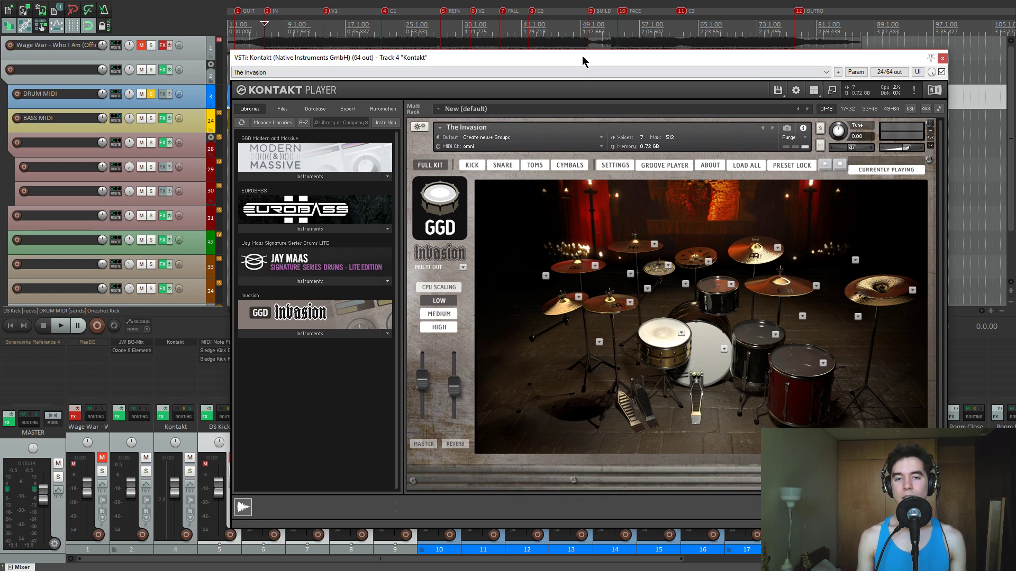
{"action": "left_click_drag", "start_coordinate": [578, 62], "coordinate": [628, 61]}
Move Kontakt clear of the mixer, then unmute and solo the DS Kick, DS Snare and DS Tom 1 to 3 tracks together.
{"action": "left_click_drag", "start_coordinate": [557, 63], "coordinate": [734, 70]}
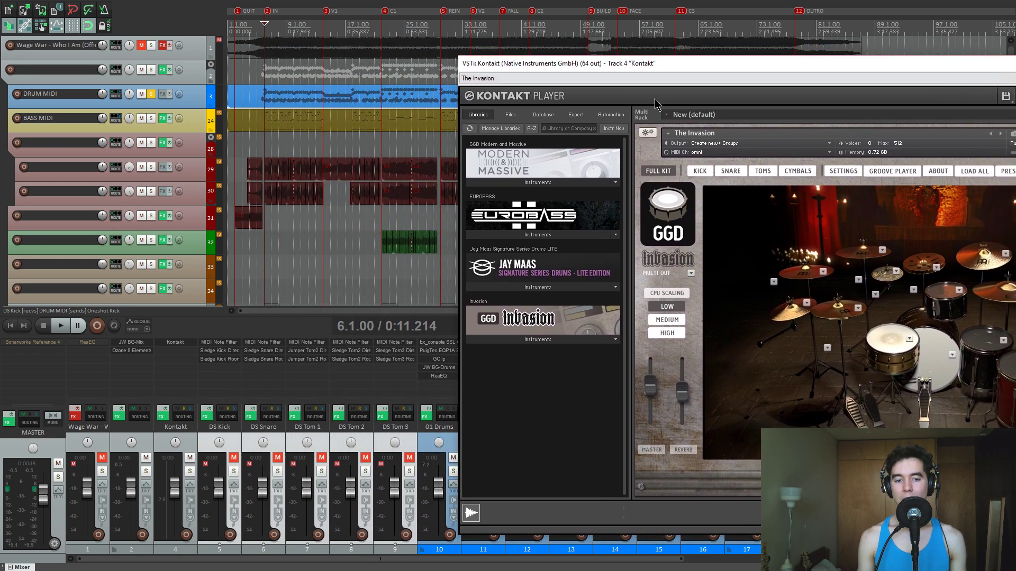
{"action": "left_click", "coordinate": [414, 464]}
{"action": "left_click", "coordinate": [236, 449], "text": "shift"}
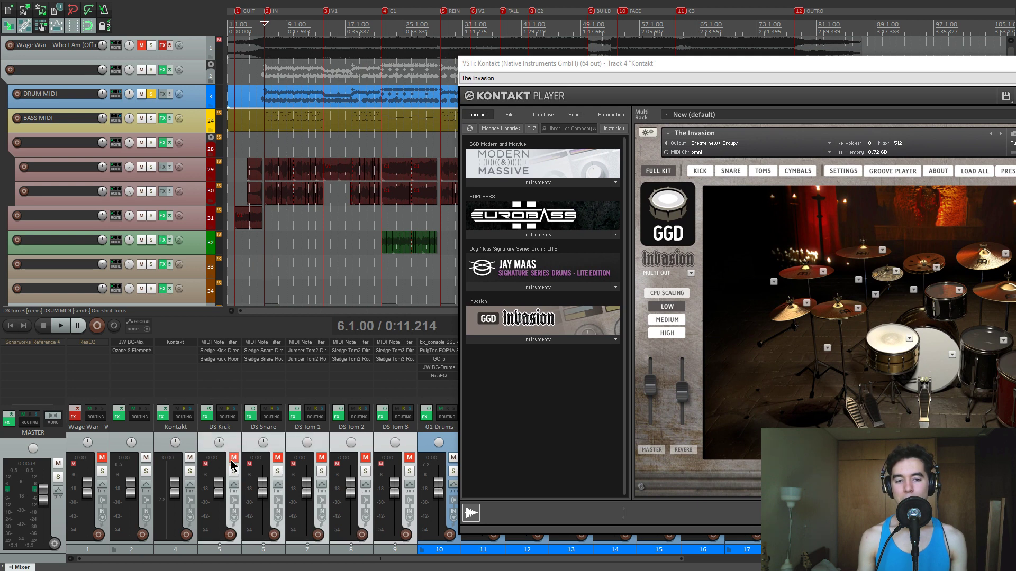
{"action": "left_click", "coordinate": [233, 459]}
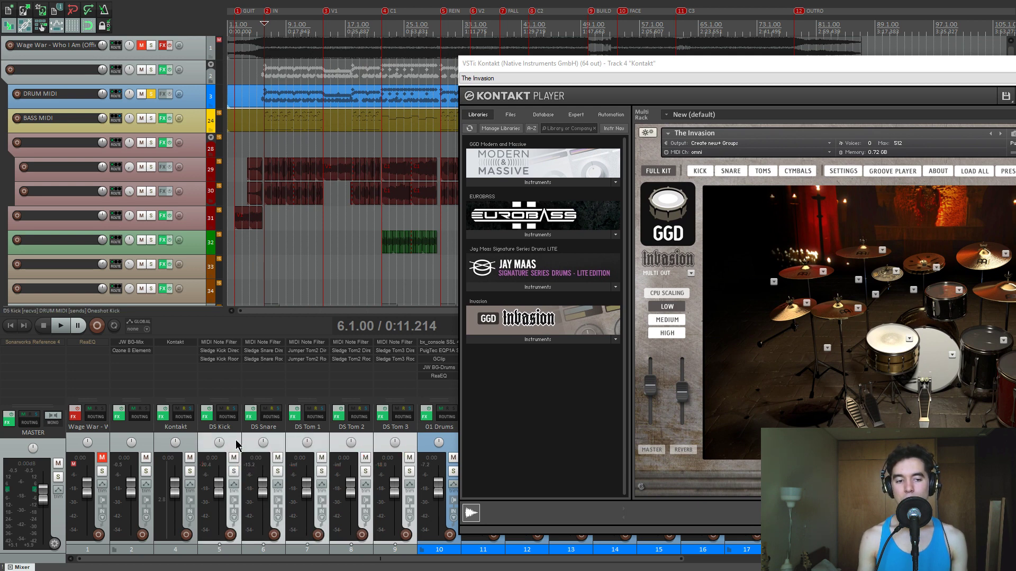
{"action": "left_click", "coordinate": [408, 471]}
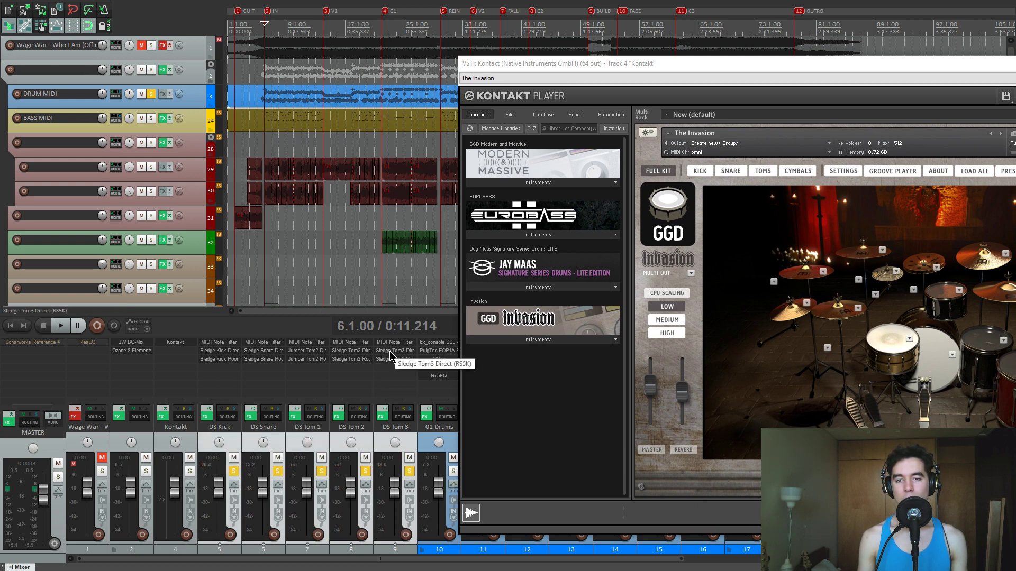
Play the intro with the DS tracks soloed, taking DRUM MIDI out of solo to hear only the one-shot samples.
{"action": "key", "text": "space"}
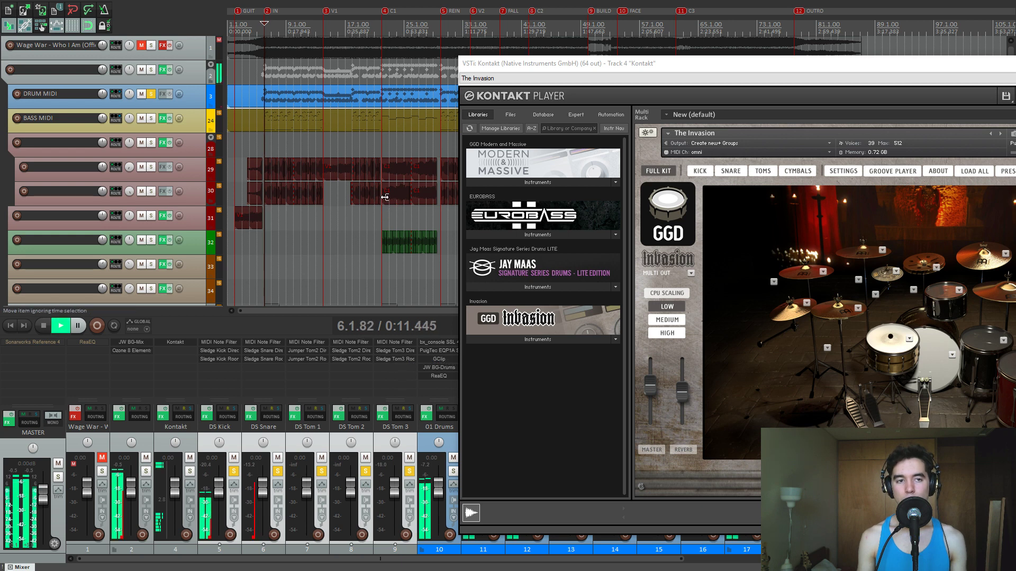
{"action": "key", "text": "space"}
{"action": "key", "text": "space"}
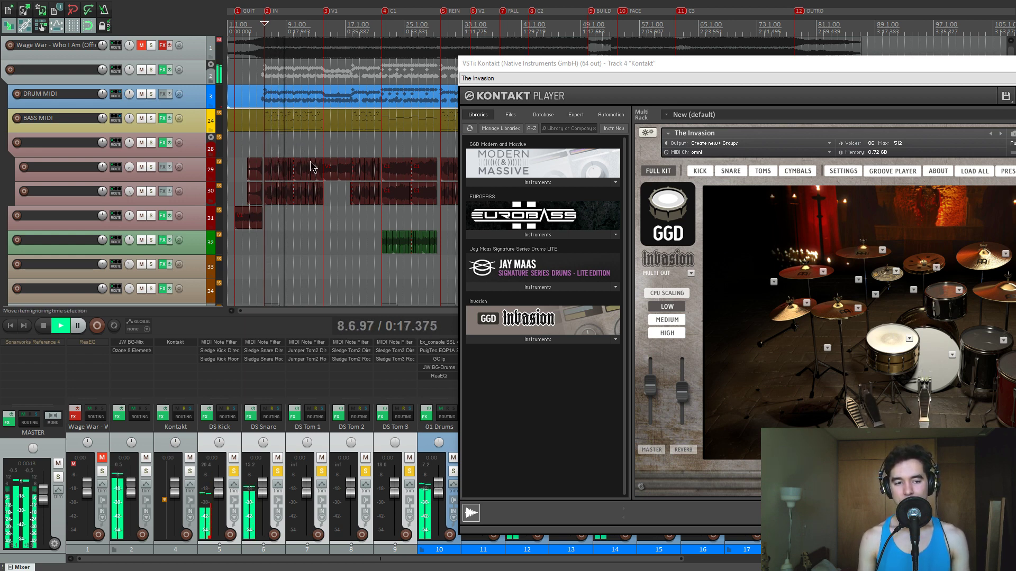
{"action": "key", "text": "space"}
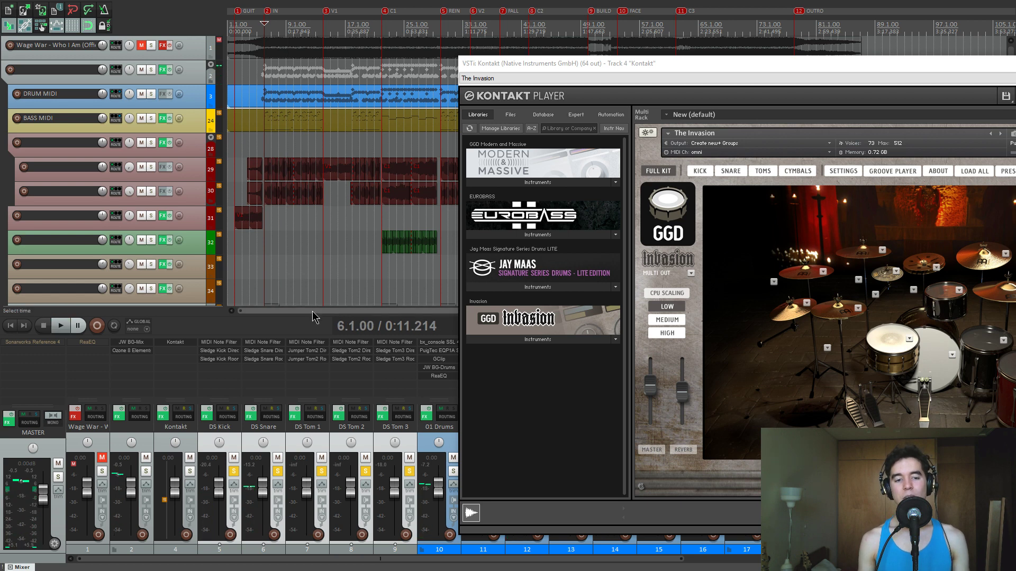
Solo DRUM MIDI instead of the DS tracks and play the intro with the Kontakt drums and samples combined.
{"action": "left_click_drag", "start_coordinate": [612, 66], "coordinate": [565, 62]}
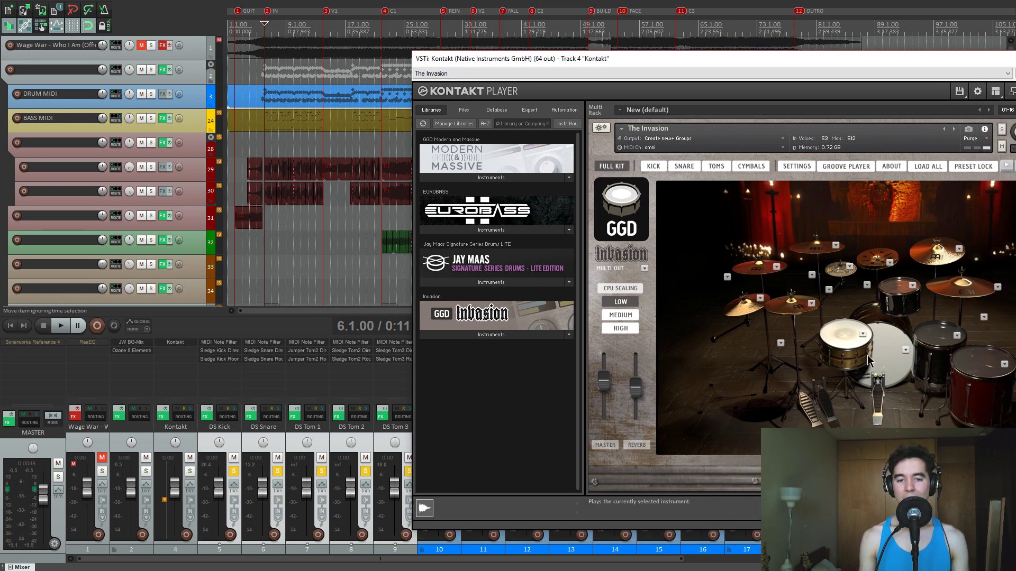
{"action": "left_click", "coordinate": [408, 471]}
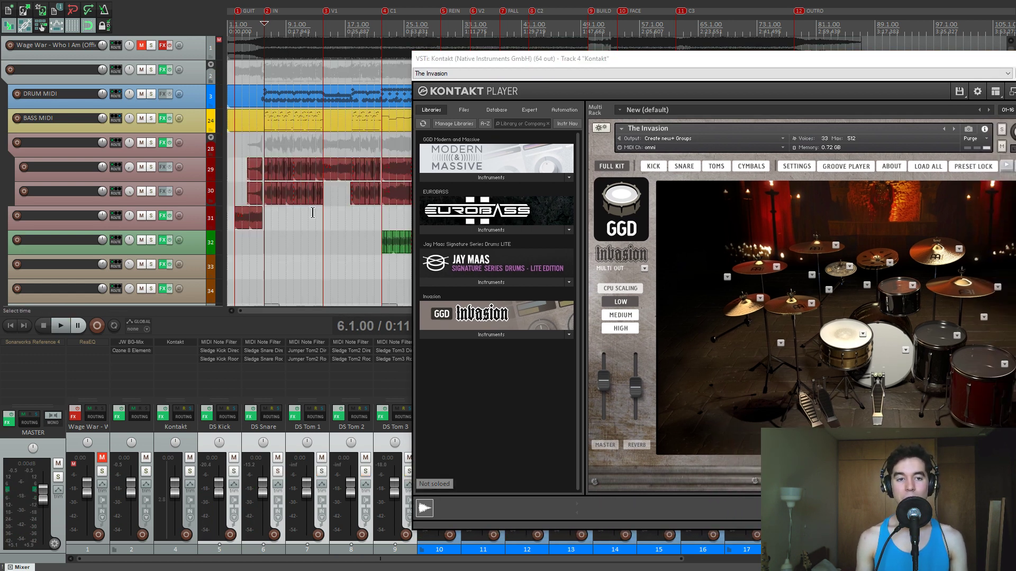
{"action": "left_click", "coordinate": [151, 94]}
{"action": "key", "text": "space"}
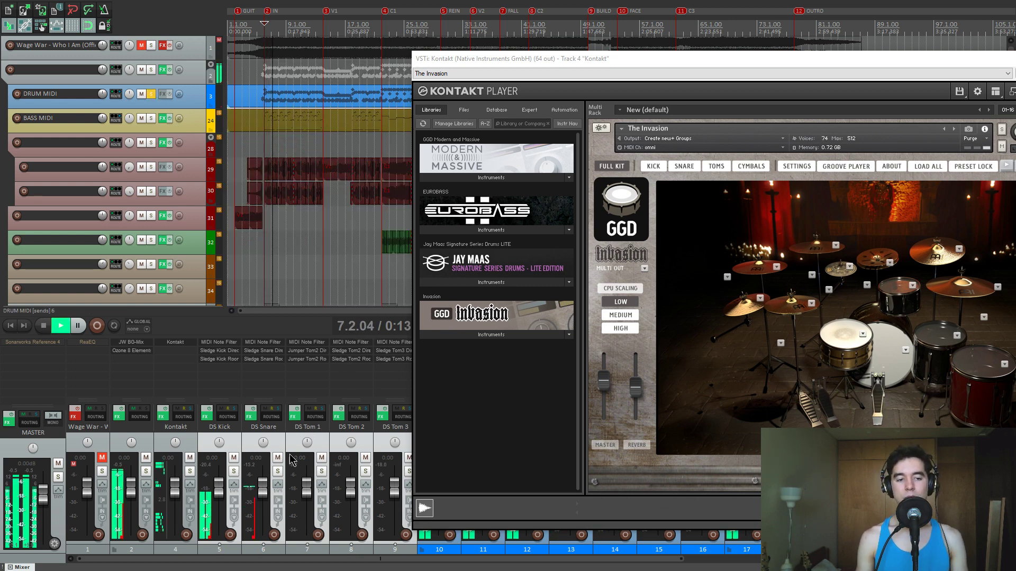
During playback, mute and unmute DS Kick and DS Snare in turn to compare the drums without each sample, and stop playback.
{"action": "left_click", "coordinate": [234, 458]}
{"action": "left_click", "coordinate": [234, 450]}
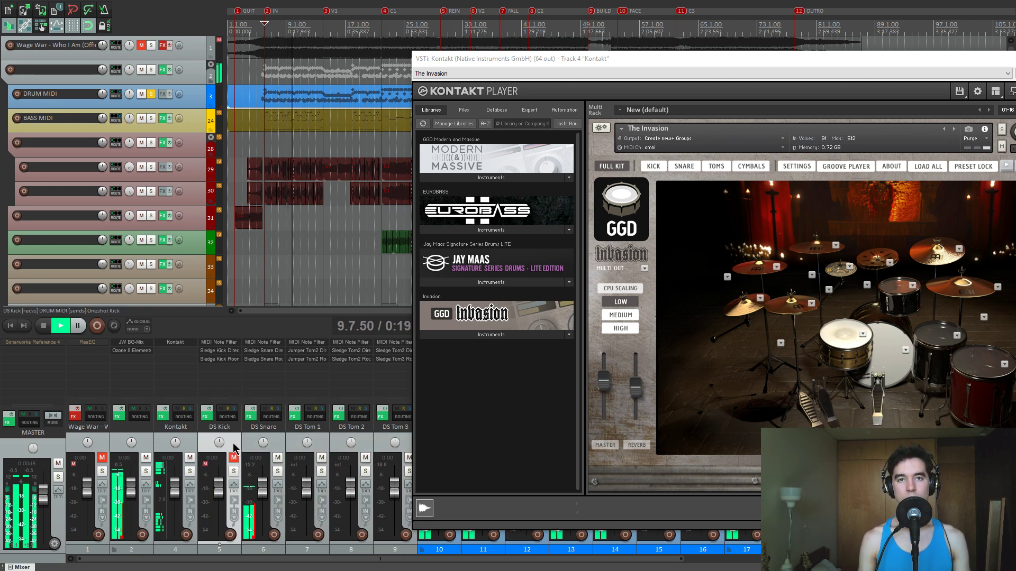
{"action": "left_click", "coordinate": [234, 459]}
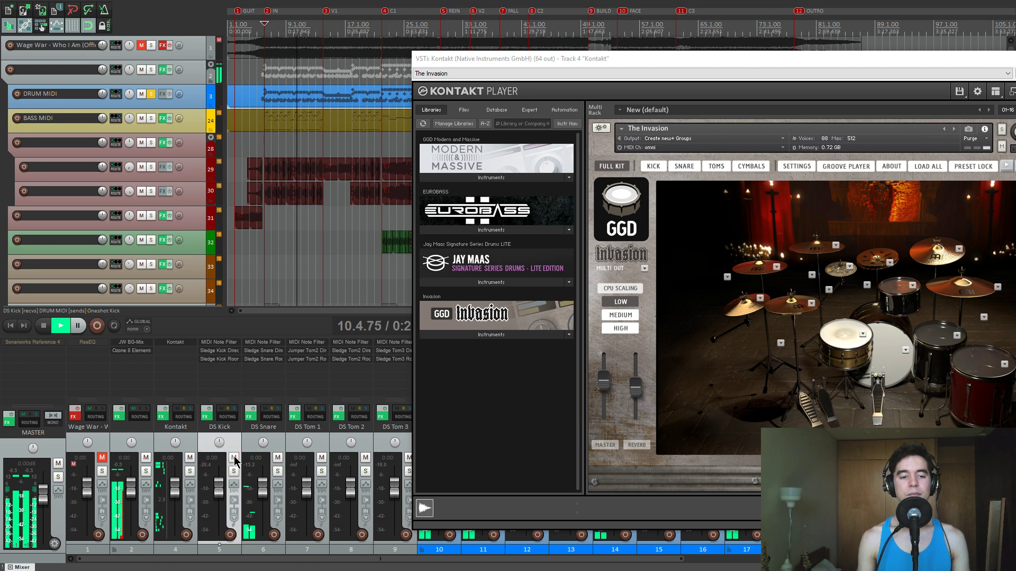
{"action": "left_click", "coordinate": [278, 458]}
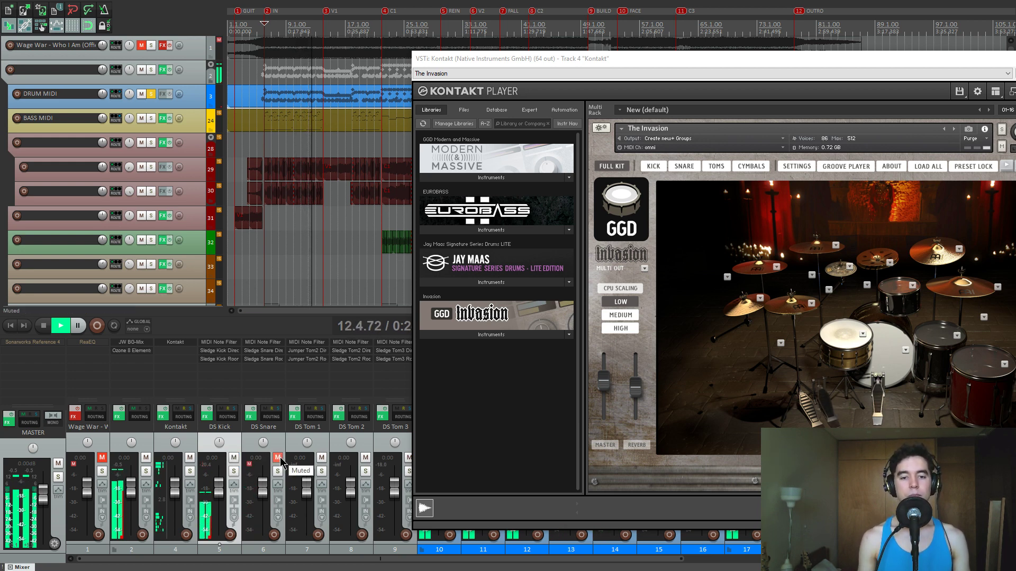
{"action": "left_click", "coordinate": [278, 459]}
{"action": "left_click", "coordinate": [585, 62]}
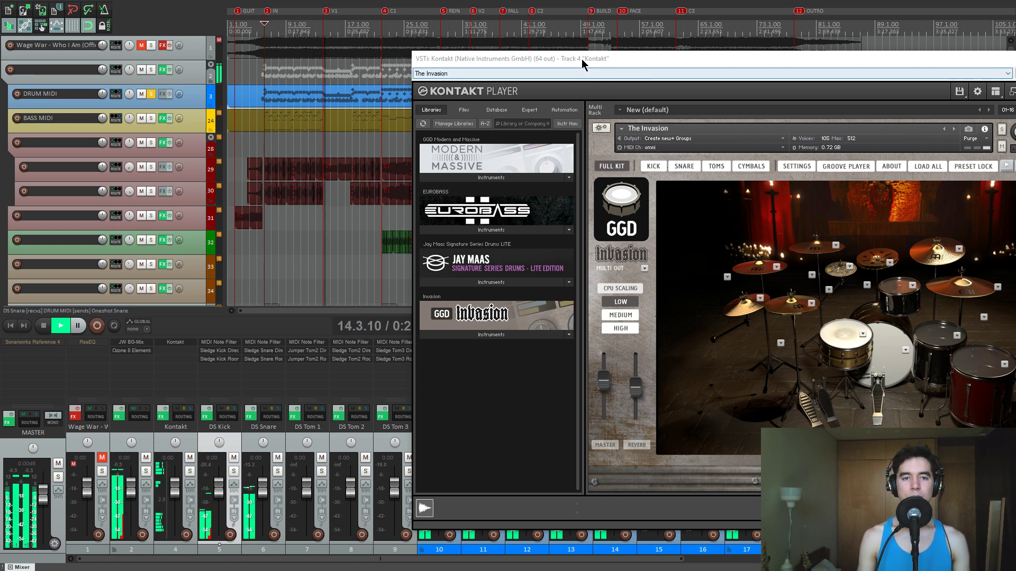
{"action": "key", "text": "space"}
Show the whole Kontakt kit once more and close the plugin window.
{"action": "left_click_drag", "start_coordinate": [607, 62], "coordinate": [408, 43]}
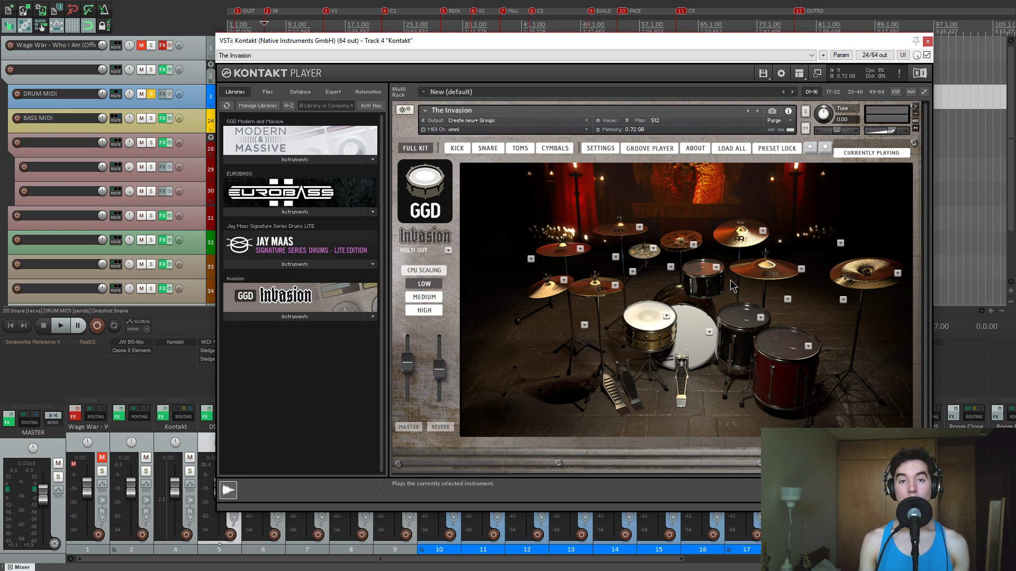
{"action": "left_click", "coordinate": [927, 42]}
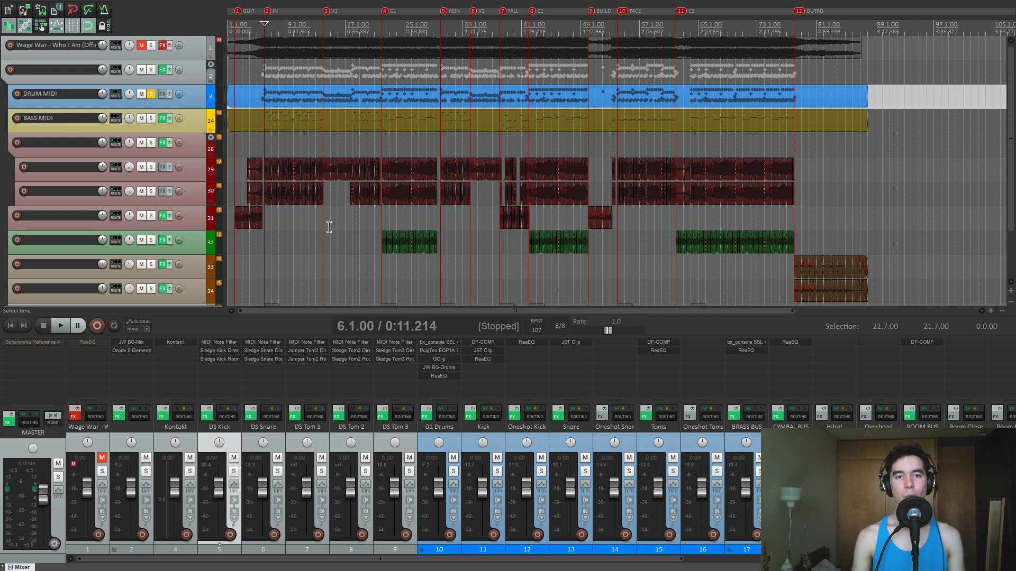
{"action": "scroll", "coordinate": [295, 142], "scroll_direction": "up", "scroll_amount": 2}
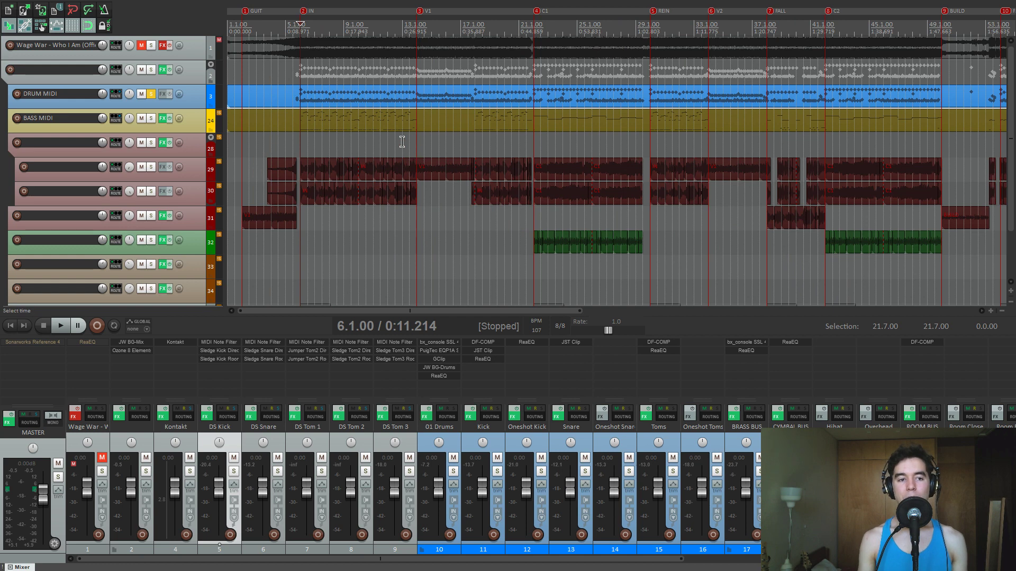
Play the intro with only DS Kick soloed to hear its sample alone, then return the solo to DRUM MIDI.
{"action": "left_click", "coordinate": [235, 472]}
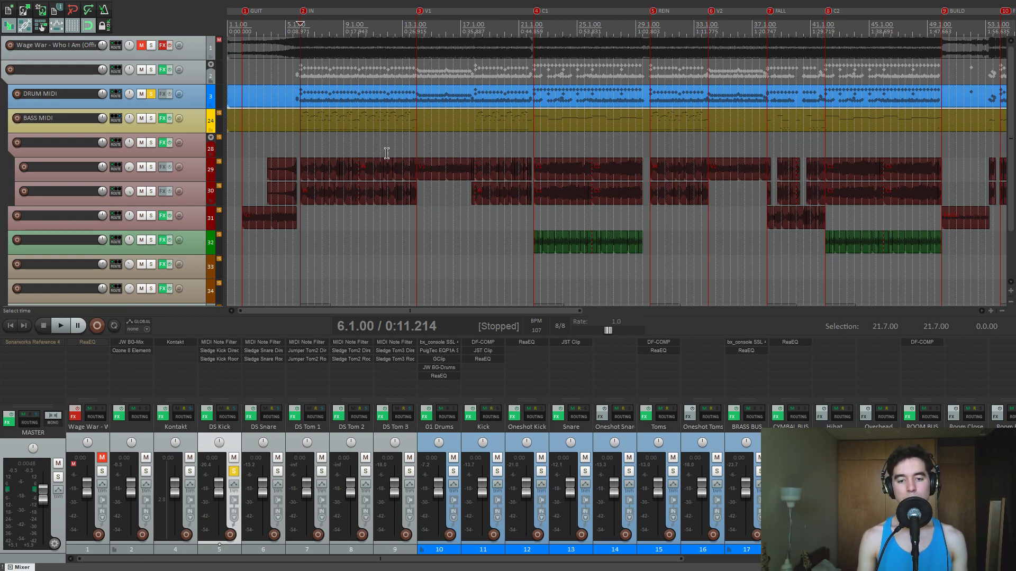
{"action": "key", "text": "space"}
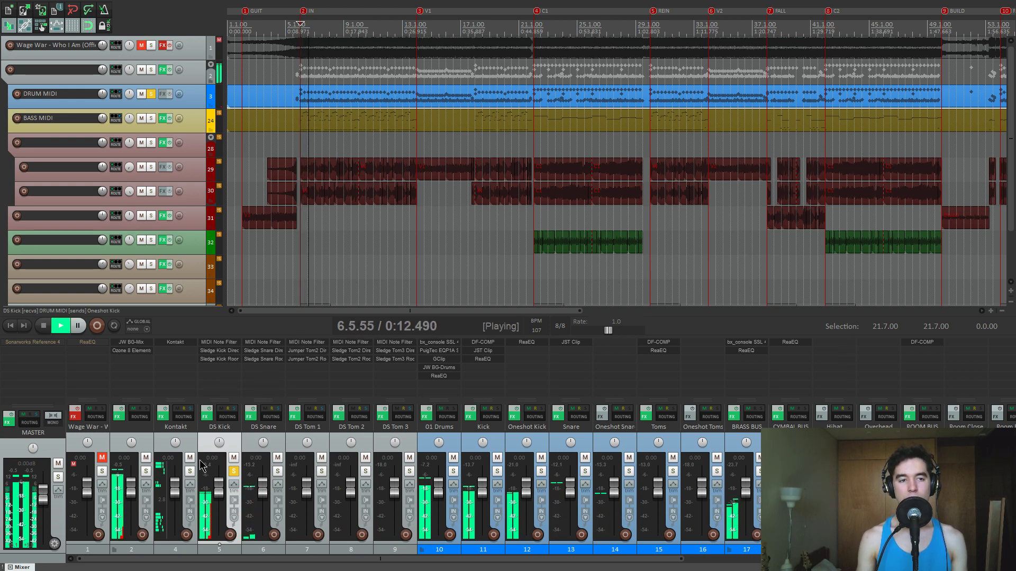
{"action": "left_click", "coordinate": [151, 94]}
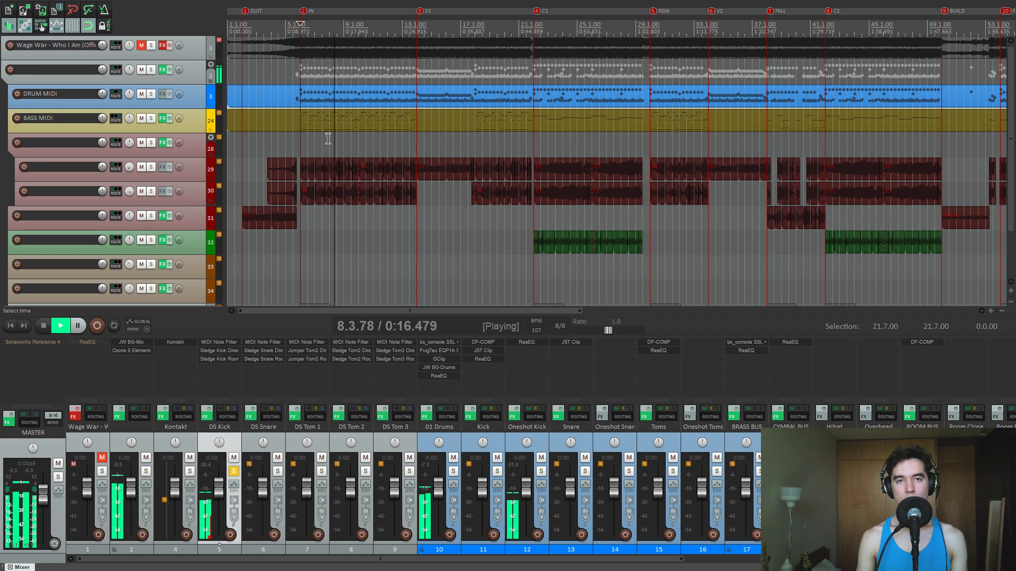
{"action": "key", "text": "space"}
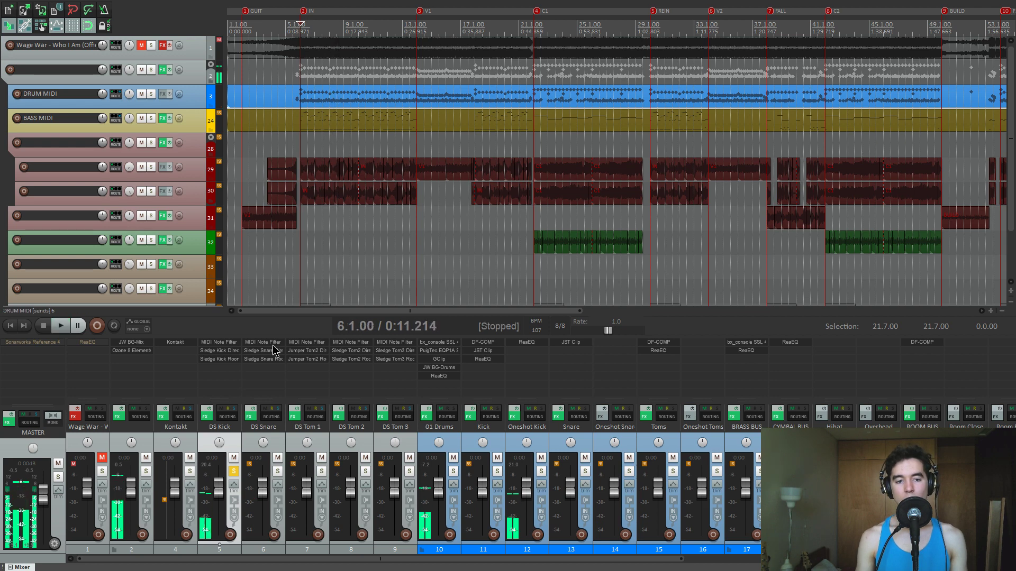
{"action": "left_click", "coordinate": [235, 471]}
{"action": "left_click", "coordinate": [152, 93]}
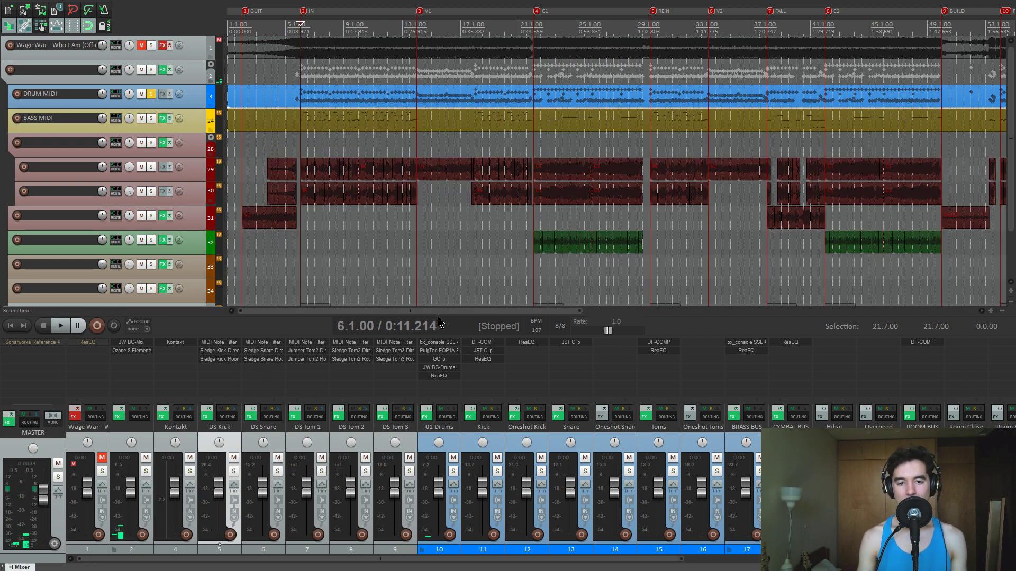
Examine the drum bus channels in the mixer, selecting 01 Drums and the Kick, Snare and Toms tracks with their Oneshot counterparts.
{"action": "scroll", "coordinate": [454, 433], "scroll_direction": "right", "scroll_amount": 3}
{"action": "scroll", "coordinate": [454, 432], "scroll_direction": "left", "scroll_amount": 3}
{"action": "scroll", "coordinate": [373, 566], "scroll_direction": "right", "scroll_amount": 2}
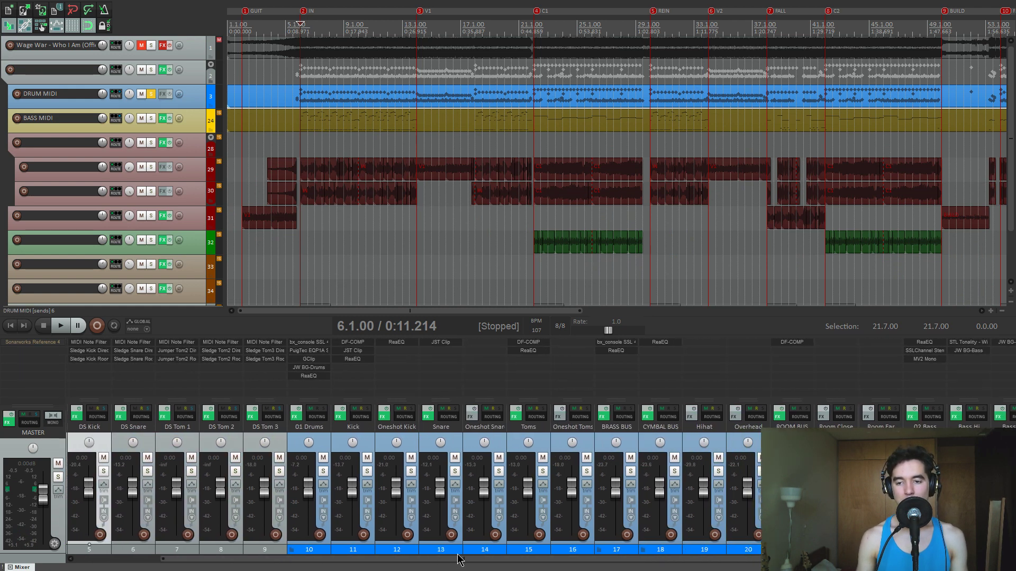
{"action": "left_click", "coordinate": [319, 438]}
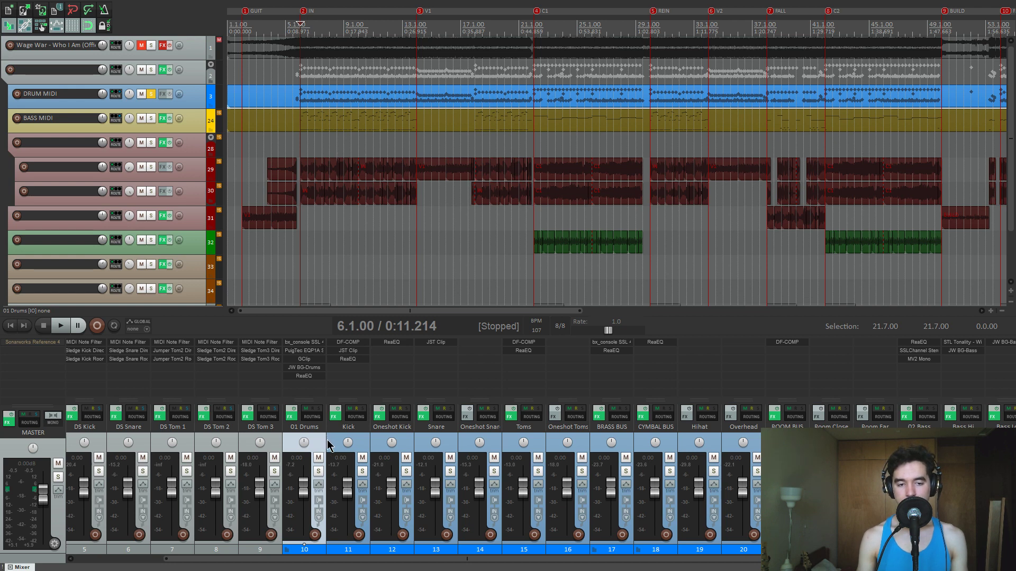
{"action": "left_click", "coordinate": [332, 447]}
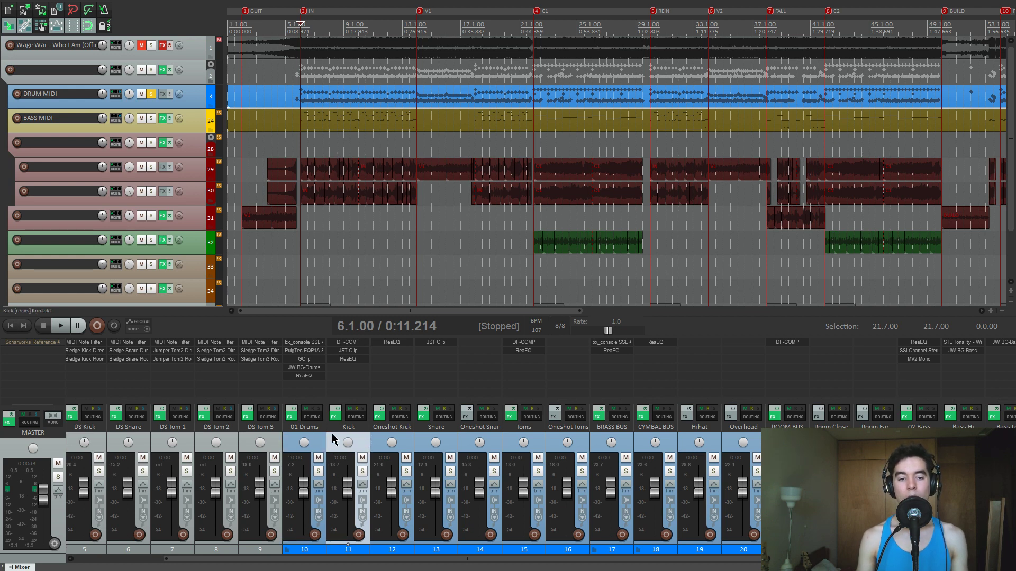
{"action": "left_click", "coordinate": [381, 443]}
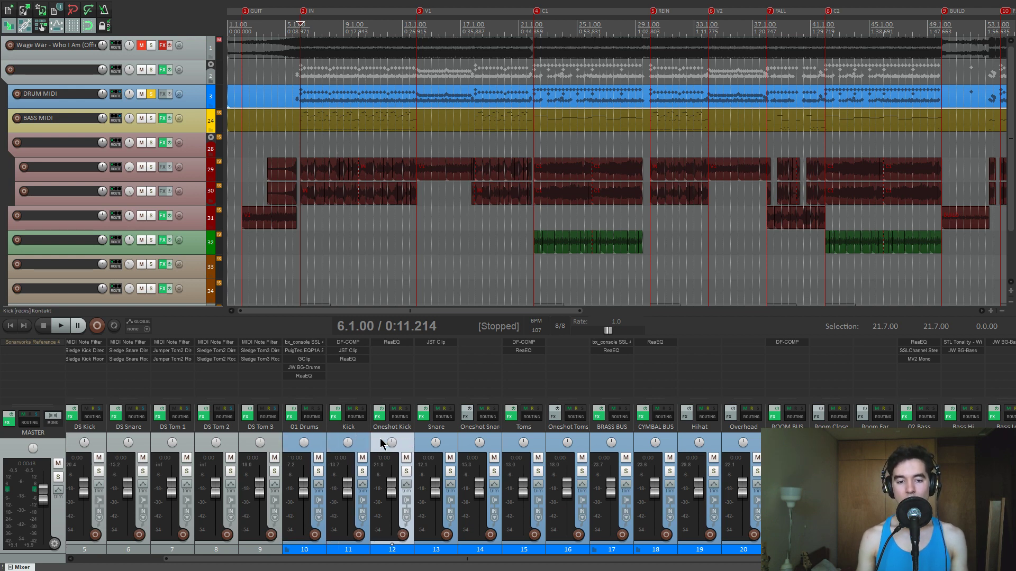
{"action": "left_click", "coordinate": [423, 445]}
{"action": "left_click", "coordinate": [469, 446]}
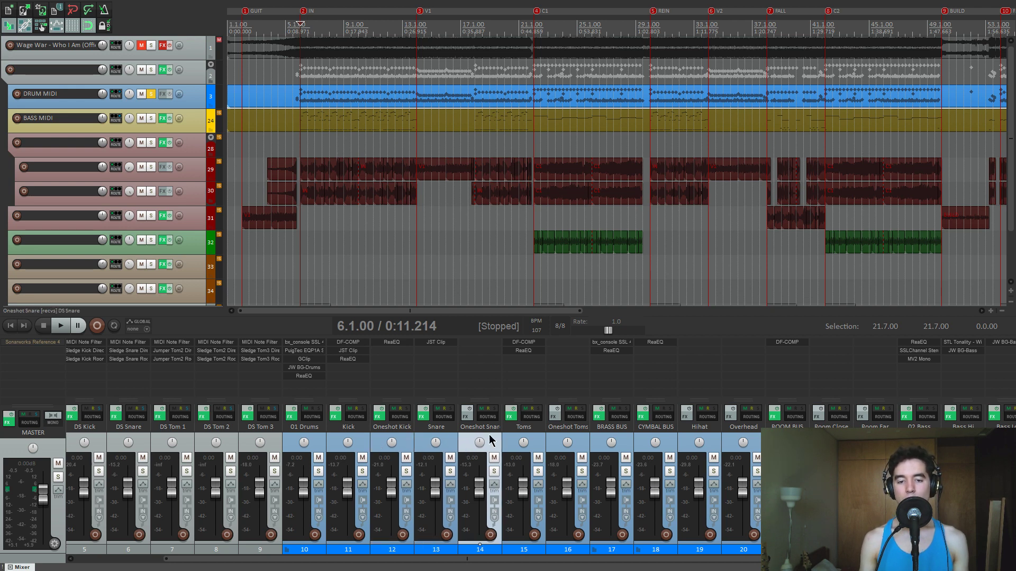
{"action": "left_click", "coordinate": [510, 451]}
{"action": "left_click", "coordinate": [551, 444]}
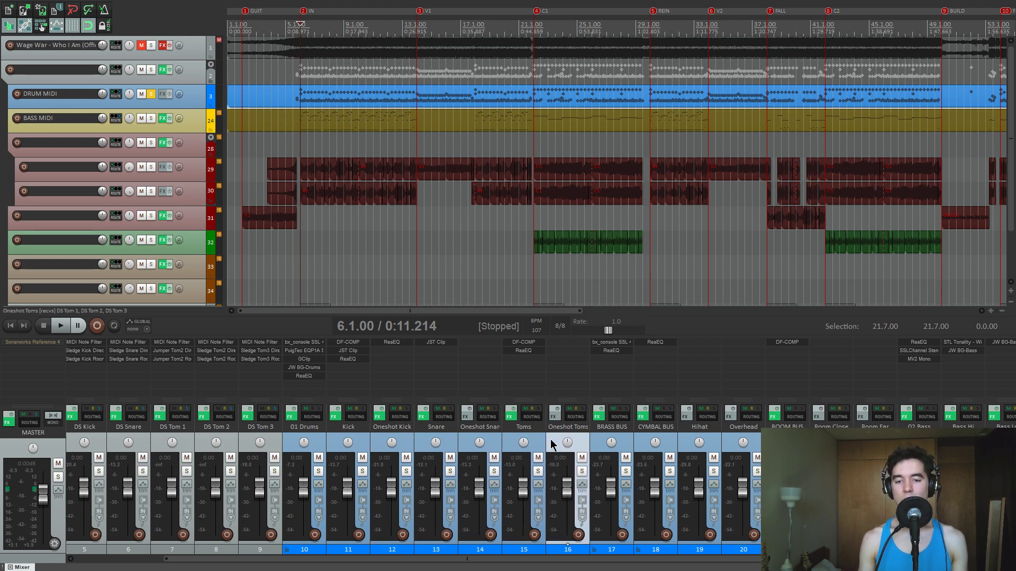
Examine the BRASS BUS and cymbal channels, and show bx_console SSL 4000 E in the effects chain of 01 Drums.
{"action": "left_click", "coordinate": [597, 449]}
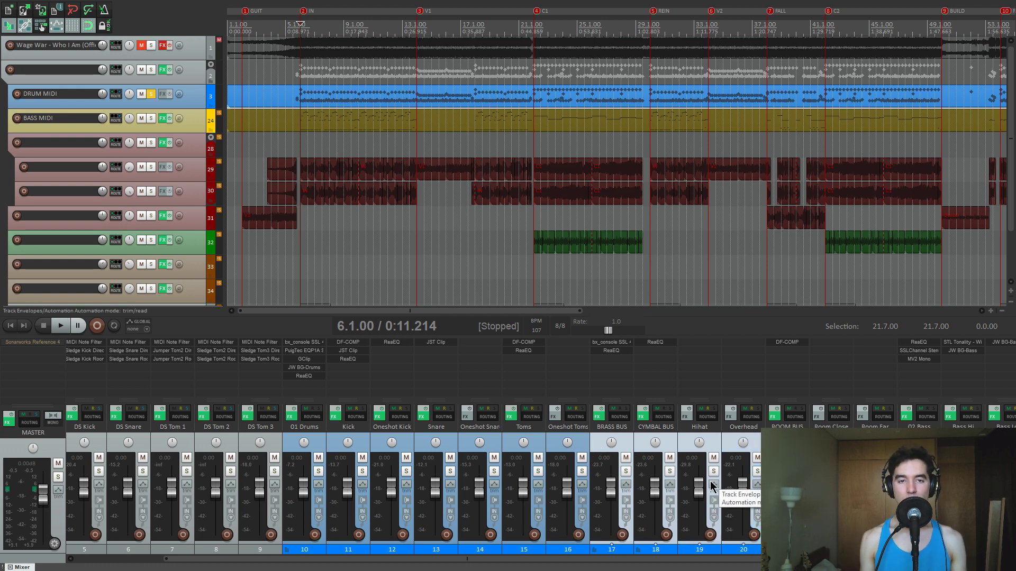
{"action": "left_click", "coordinate": [324, 447]}
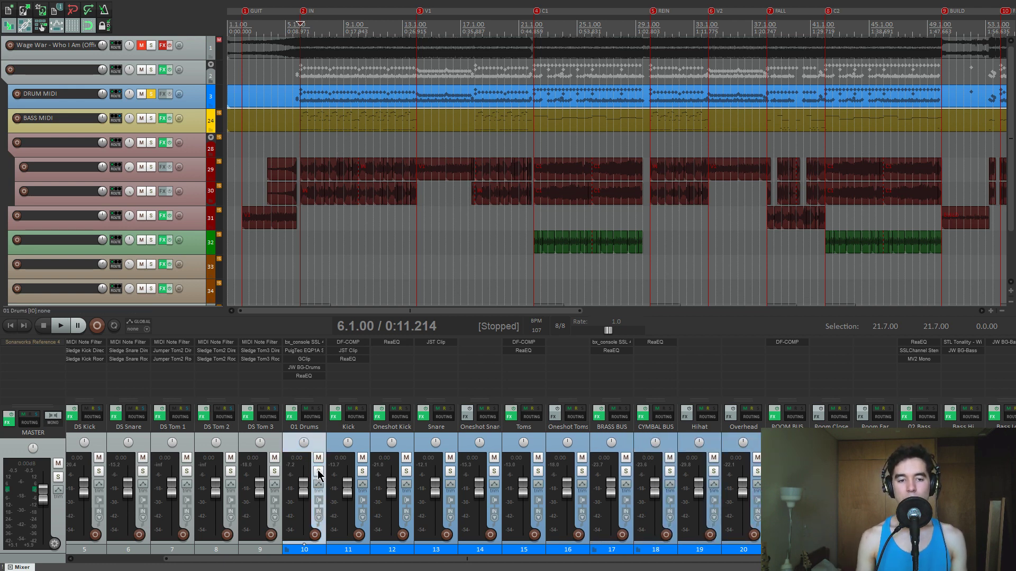
{"action": "left_click", "coordinate": [291, 417]}
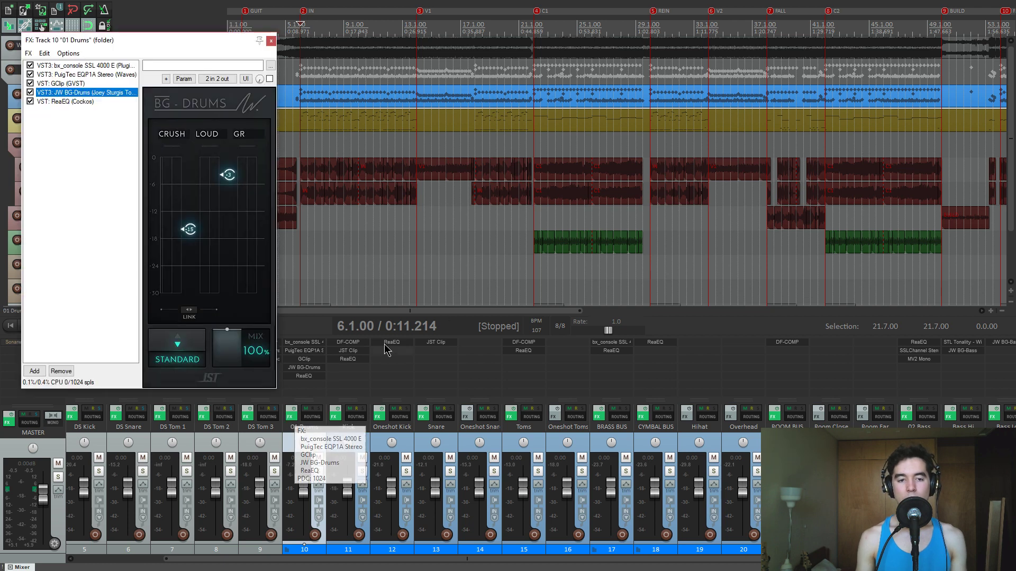
{"action": "left_click_drag", "start_coordinate": [217, 39], "coordinate": [252, 50]}
{"action": "key", "text": "Up"}
{"action": "key", "text": "Up"}
{"action": "key", "text": "Up"}
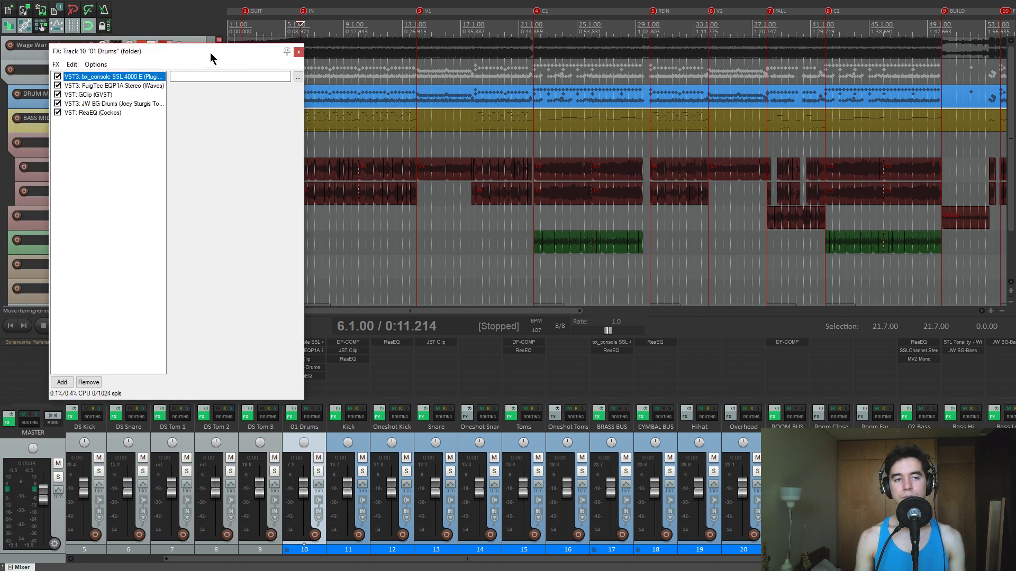
Examine the SSL console's settings on the drum bus, including V Gain and THD, with its window moved clear of the tracks.
{"action": "left_click_drag", "start_coordinate": [292, 54], "coordinate": [458, 34]}
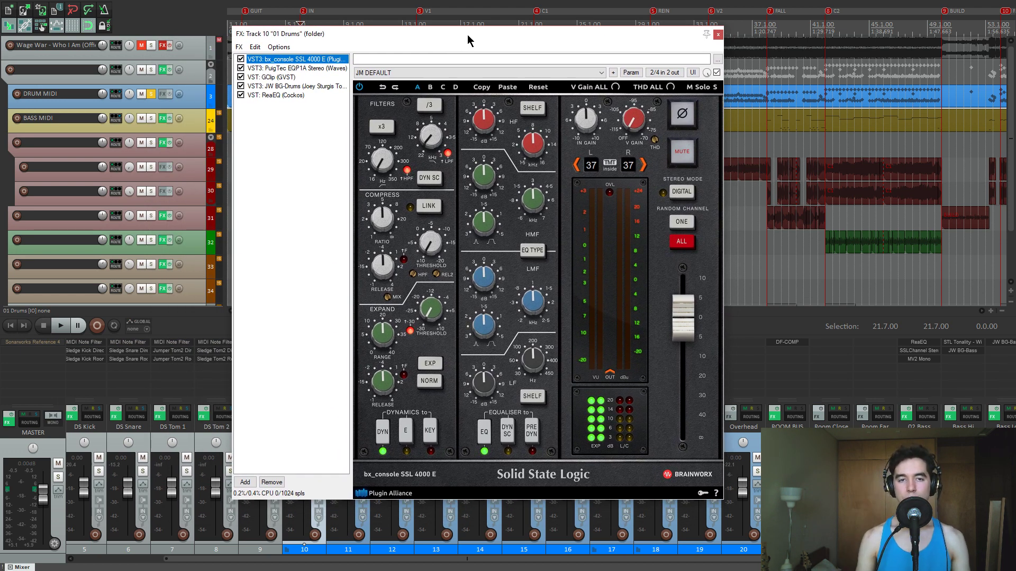
{"action": "left_click_drag", "start_coordinate": [468, 34], "coordinate": [465, 35]}
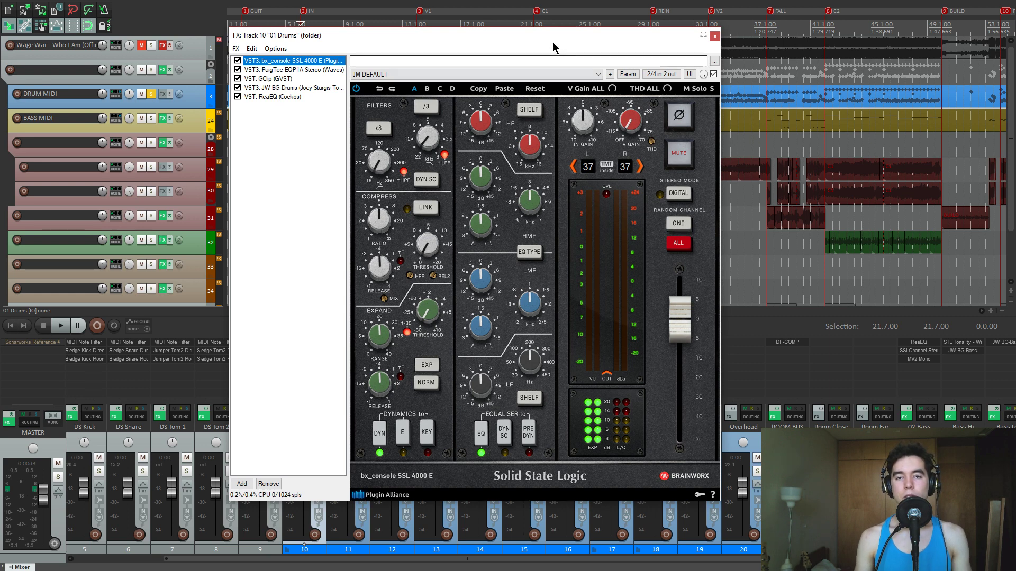
{"action": "left_click_drag", "start_coordinate": [553, 43], "coordinate": [549, 42]}
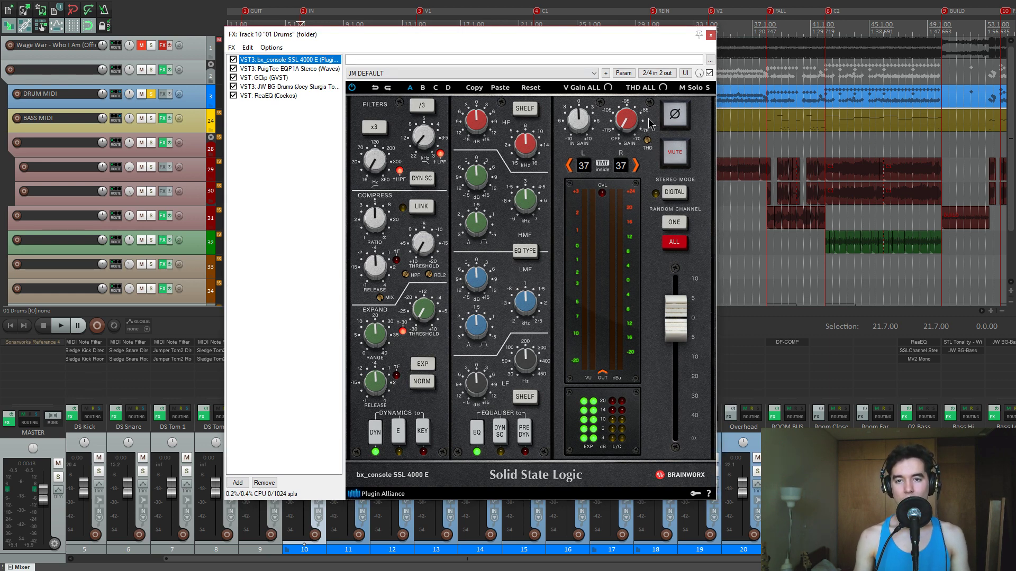
{"action": "left_click_drag", "start_coordinate": [642, 40], "coordinate": [659, 42]}
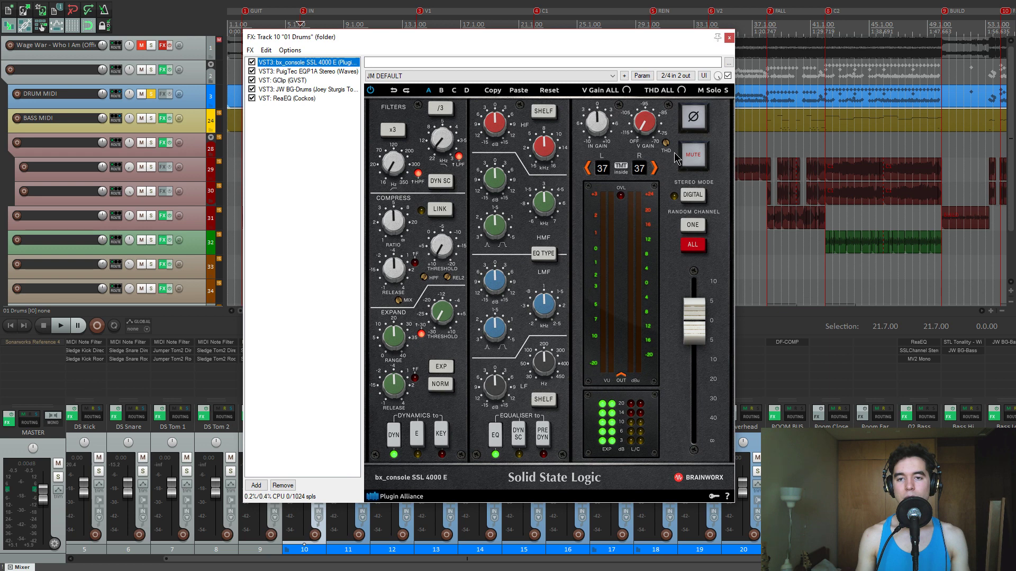
{"action": "left_click_drag", "start_coordinate": [649, 37], "coordinate": [654, 31]}
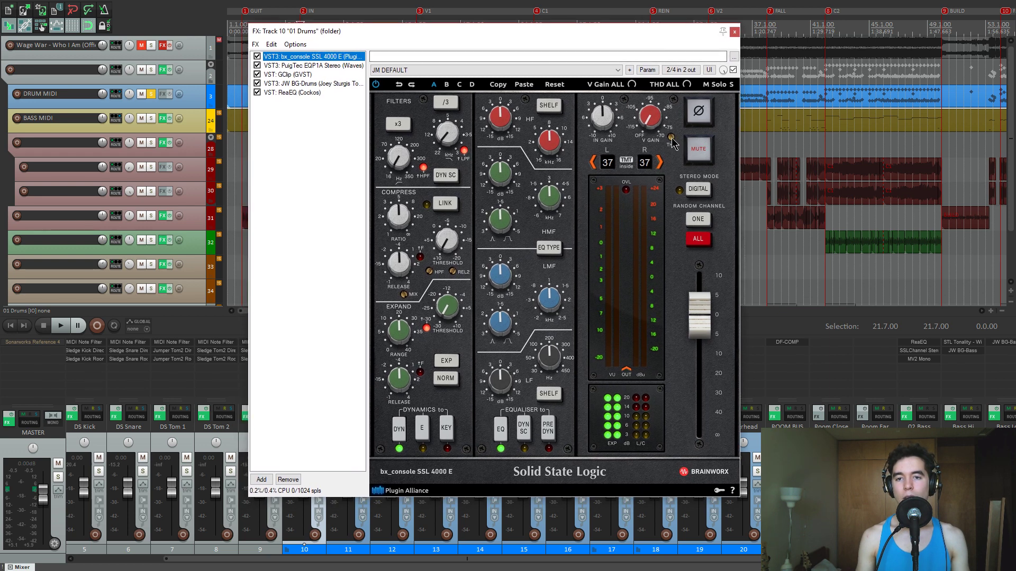
During playback, turn the SSL console's THD off and back up to -30.9 dB to compare, and stop playback.
{"action": "key", "text": "space"}
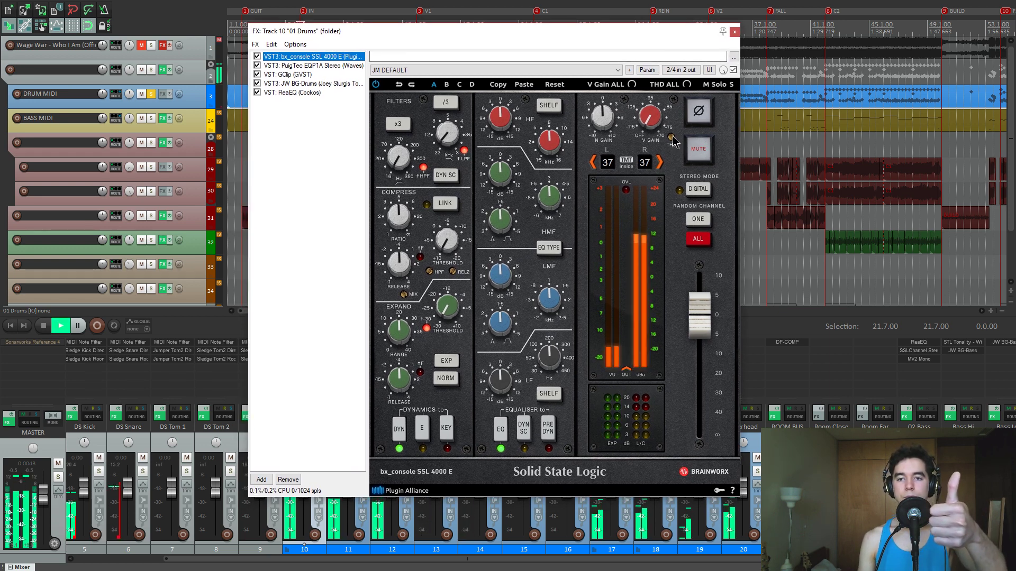
{"action": "left_click", "coordinate": [672, 137]}
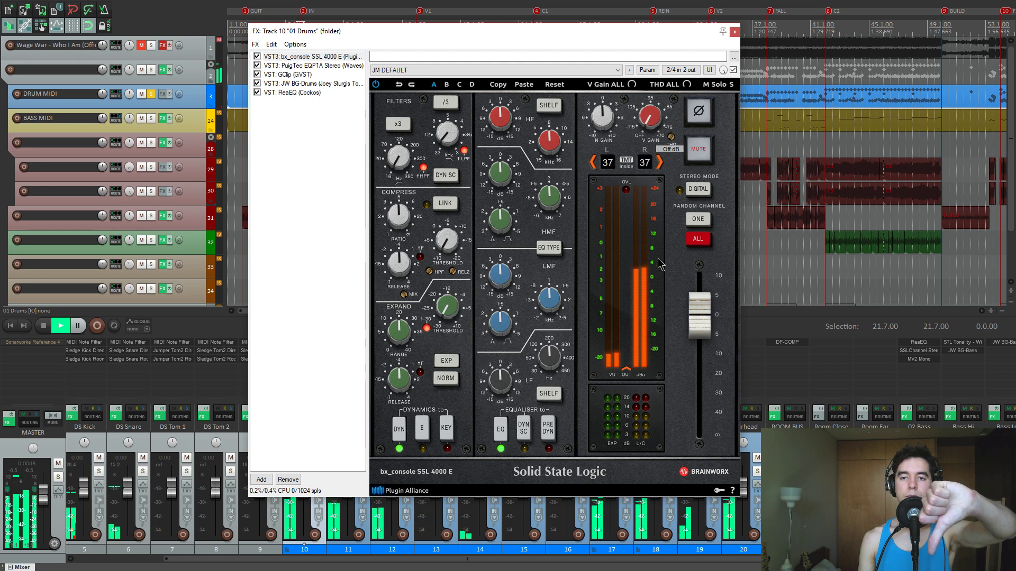
{"action": "scroll", "coordinate": [671, 137], "scroll_direction": "up", "scroll_amount": 1}
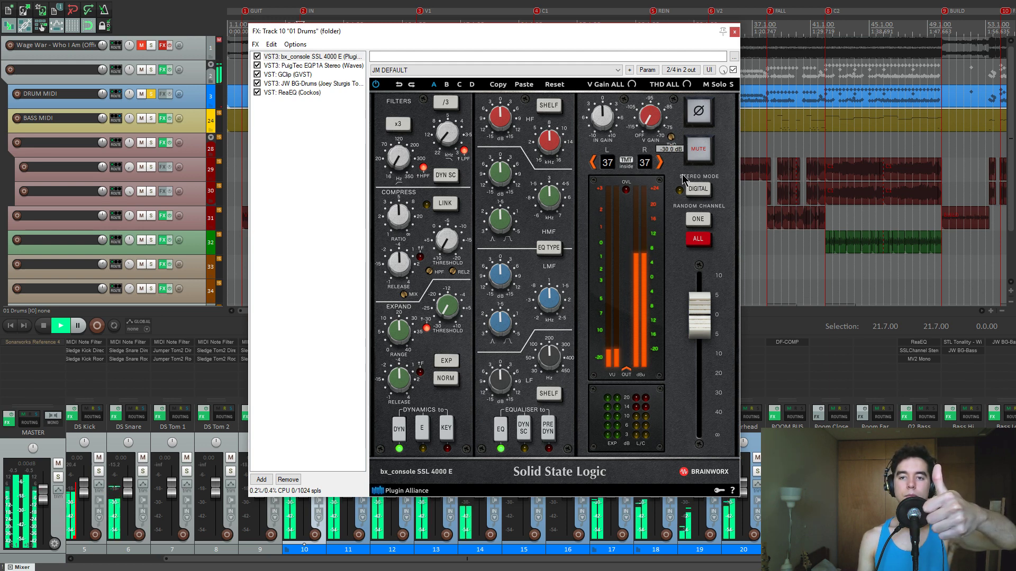
{"action": "left_click_drag", "start_coordinate": [682, 180], "coordinate": [679, 187]}
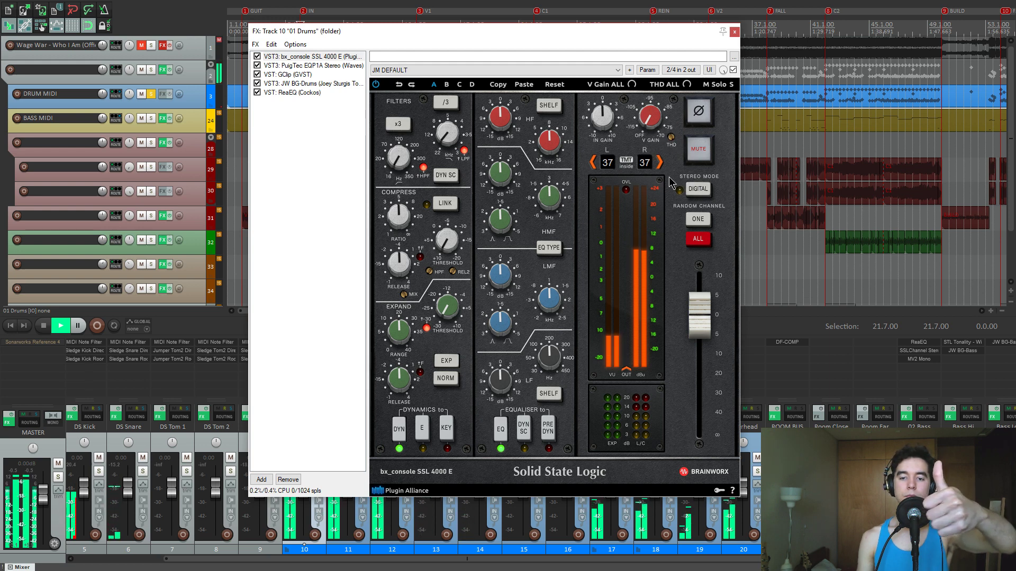
{"action": "key", "text": "space"}
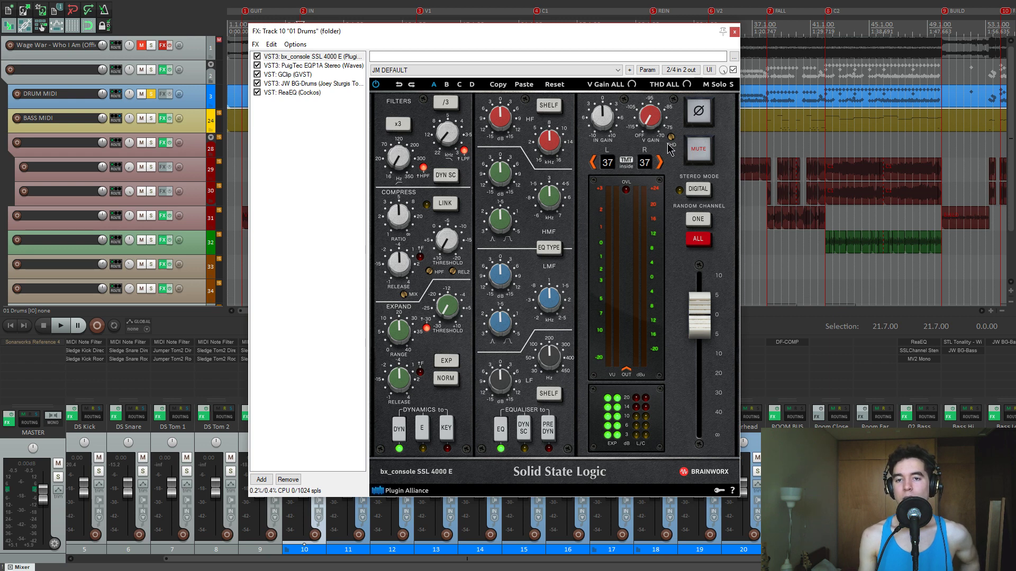
Show PuigTec EQP1A Stereo in the 01 Drums effects chain and examine its boost and attenuation settings.
{"action": "left_click_drag", "start_coordinate": [626, 31], "coordinate": [616, 28]}
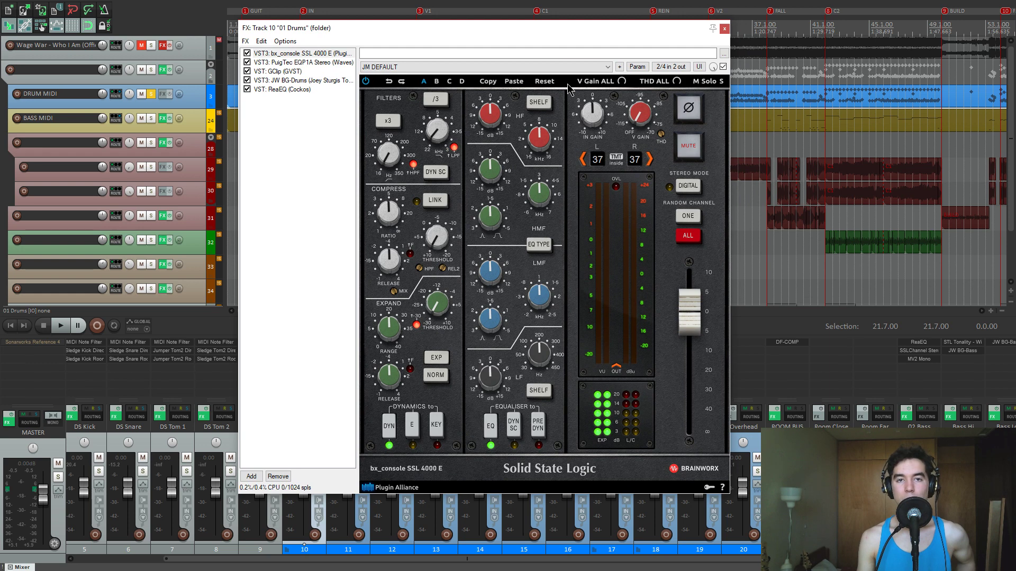
{"action": "left_click_drag", "start_coordinate": [529, 31], "coordinate": [525, 35]}
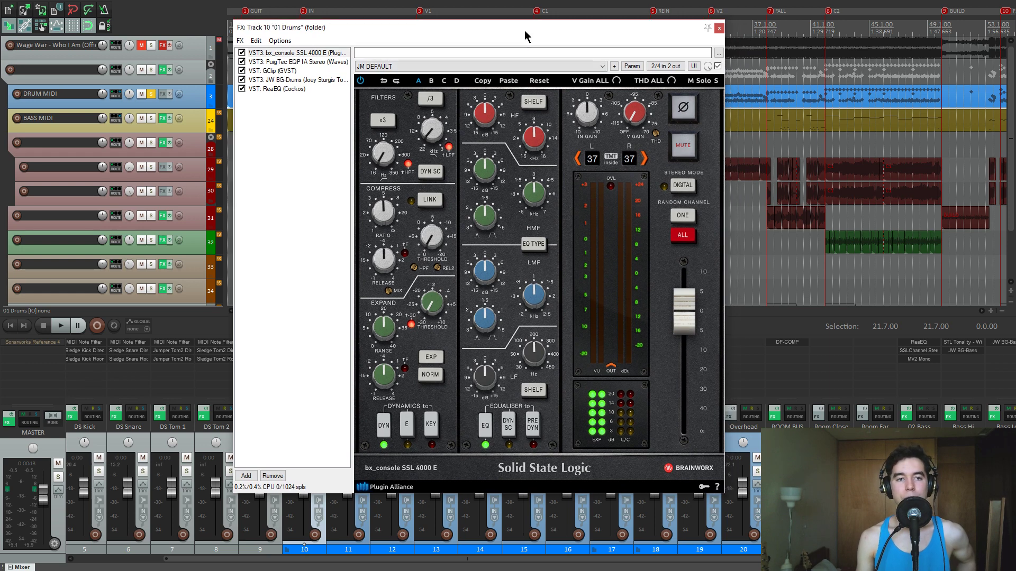
{"action": "left_click", "coordinate": [266, 62]}
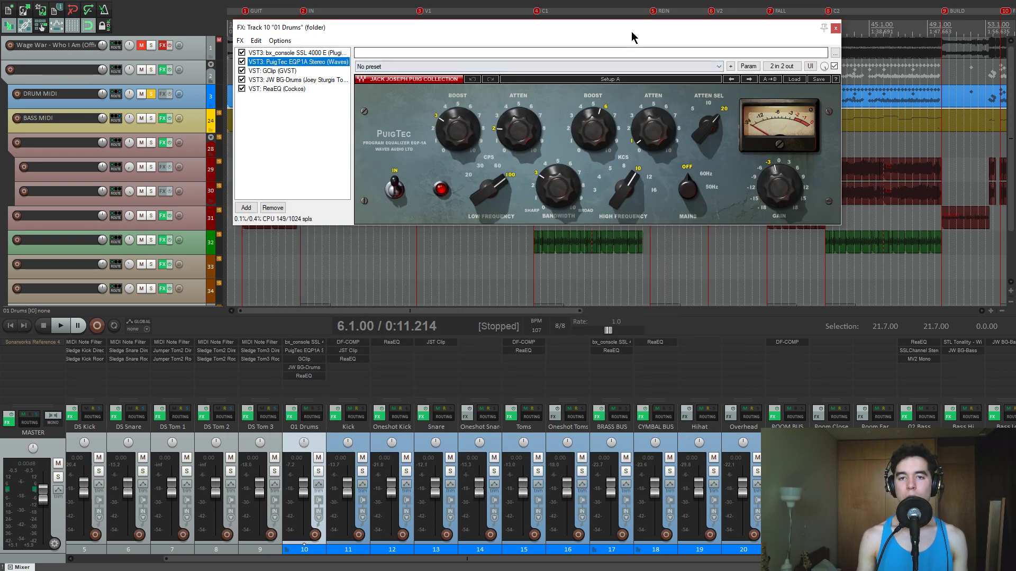
{"action": "left_click_drag", "start_coordinate": [629, 28], "coordinate": [590, 89]}
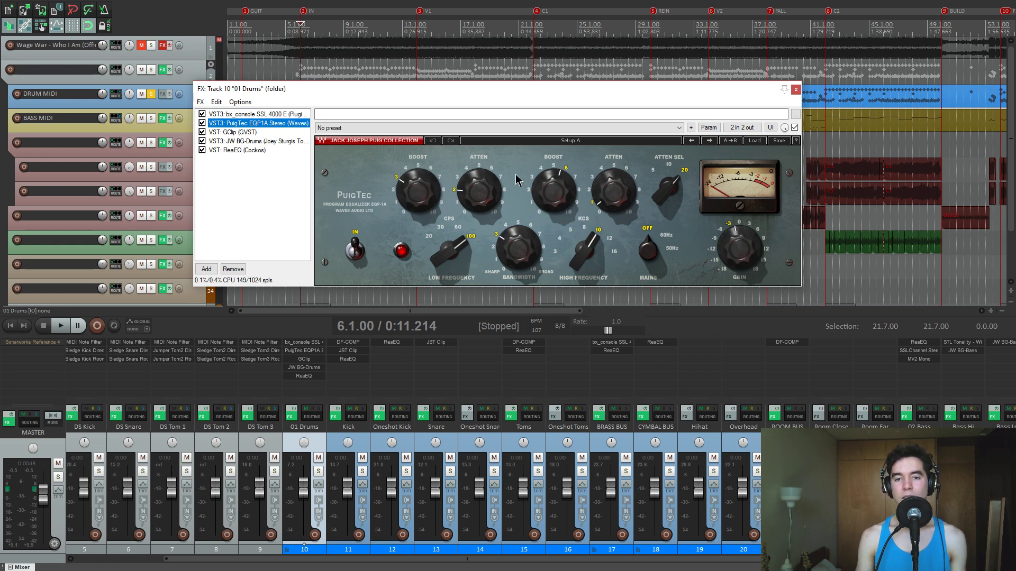
During playback, bypass and re-enable PuigTec EQP1A Stereo to compare the drums without it, and stop playback.
{"action": "key", "text": "space"}
{"action": "left_click", "coordinate": [202, 123]}
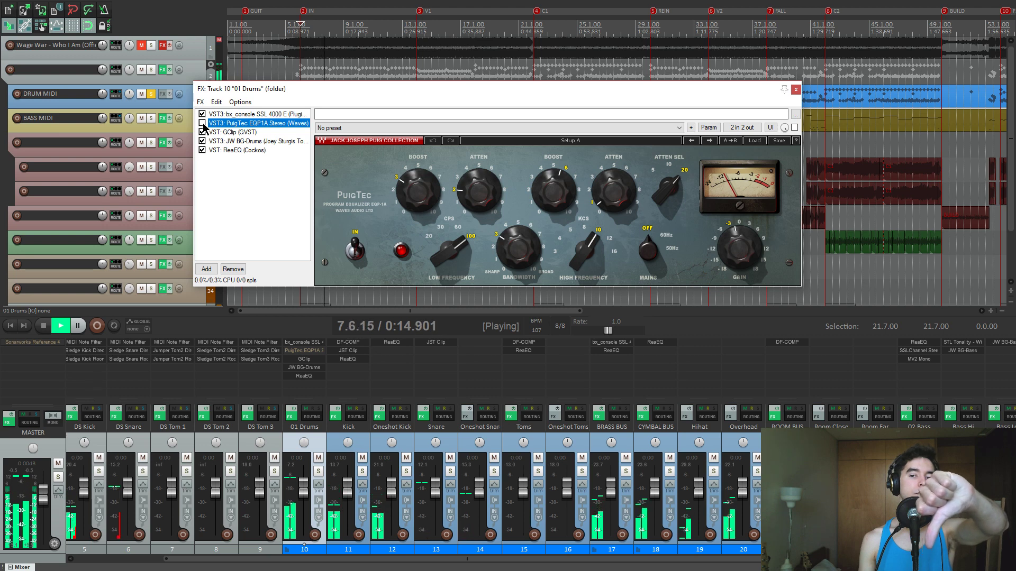
{"action": "left_click", "coordinate": [202, 124]}
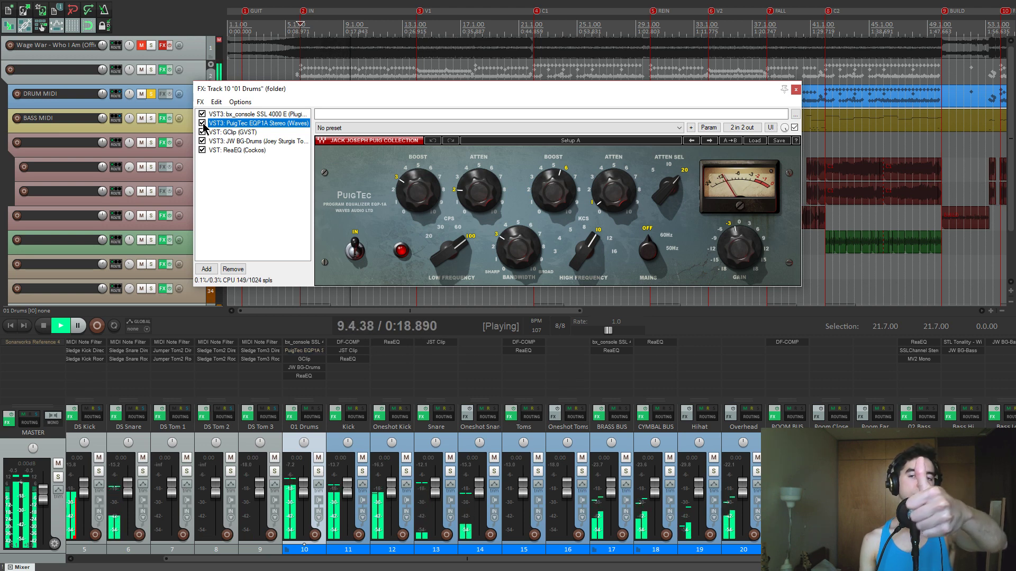
{"action": "key", "text": "space"}
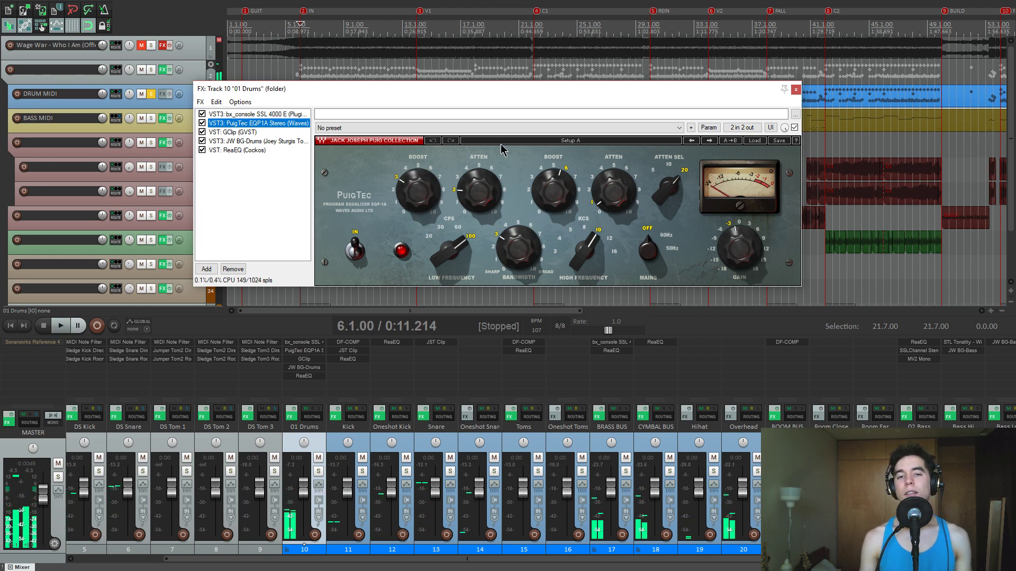
Show GClip in the 01 Drums effects chain and set its input waveform display zoom to 2.33x.
{"action": "left_click_drag", "start_coordinate": [501, 88], "coordinate": [557, 87]}
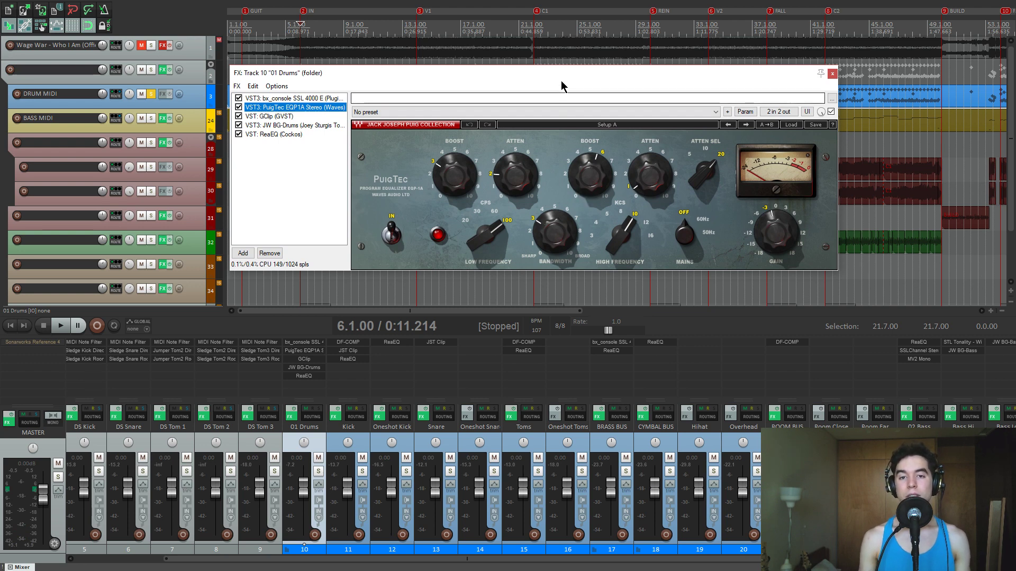
{"action": "left_click_drag", "start_coordinate": [562, 74], "coordinate": [565, 71]}
{"action": "left_click", "coordinate": [268, 113]}
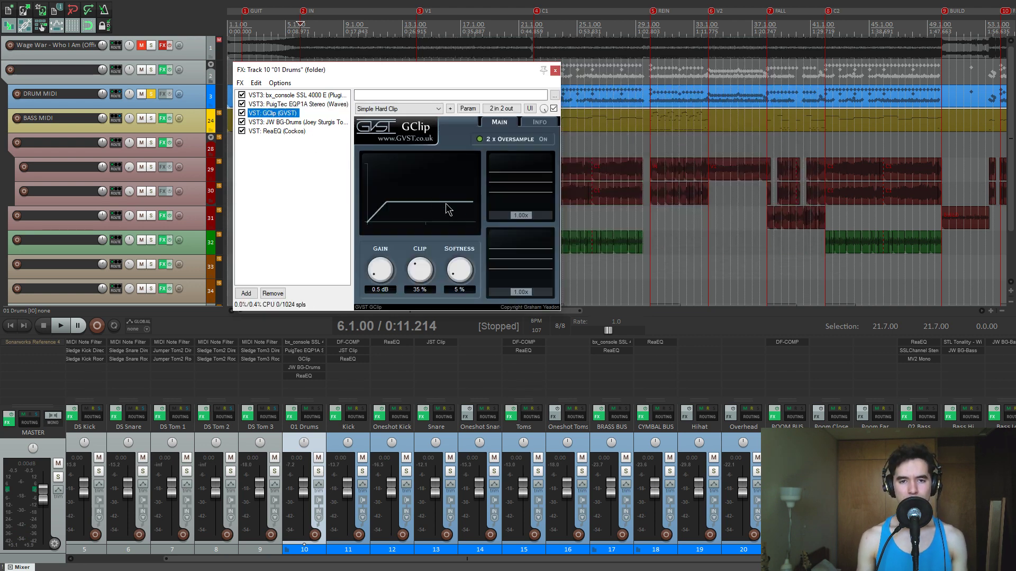
{"action": "left_click_drag", "start_coordinate": [519, 219], "coordinate": [530, 221]}
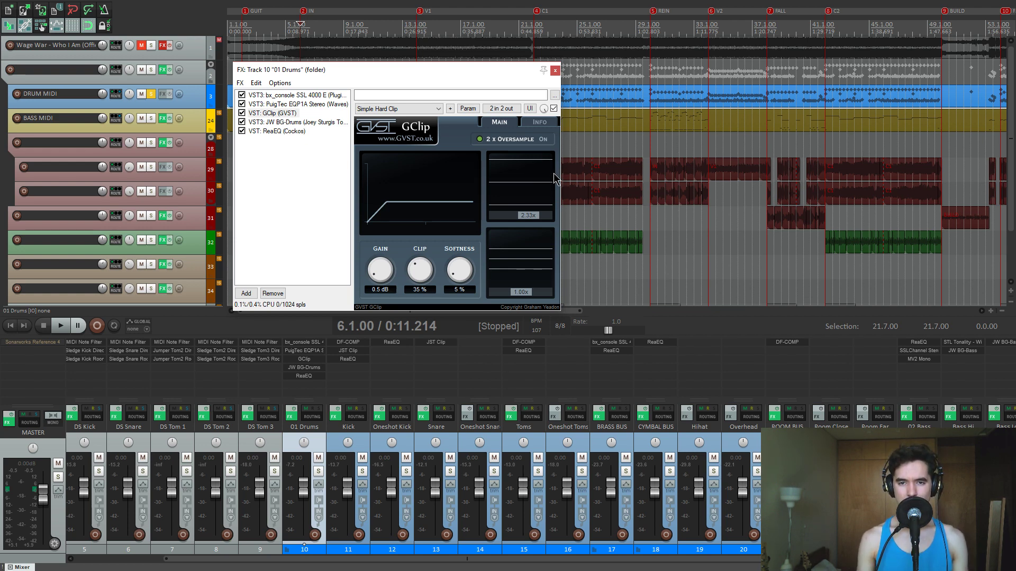
Play the drums to watch GClip's input and output waveforms, and stop playback.
{"action": "key", "text": "space"}
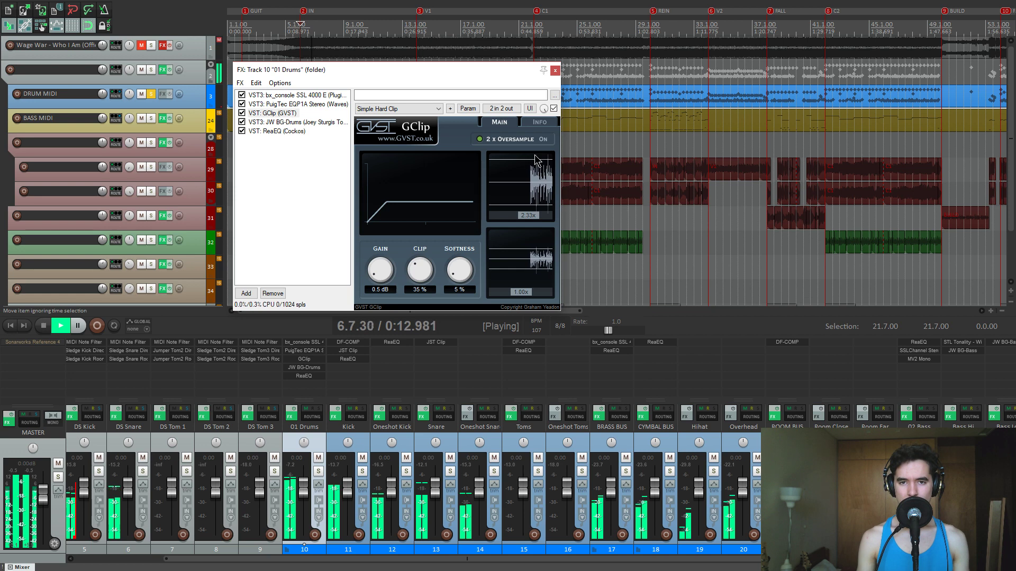
{"action": "scroll", "coordinate": [529, 217], "scroll_direction": "up", "scroll_amount": 1}
{"action": "scroll", "coordinate": [529, 217], "scroll_direction": "down", "scroll_amount": 1}
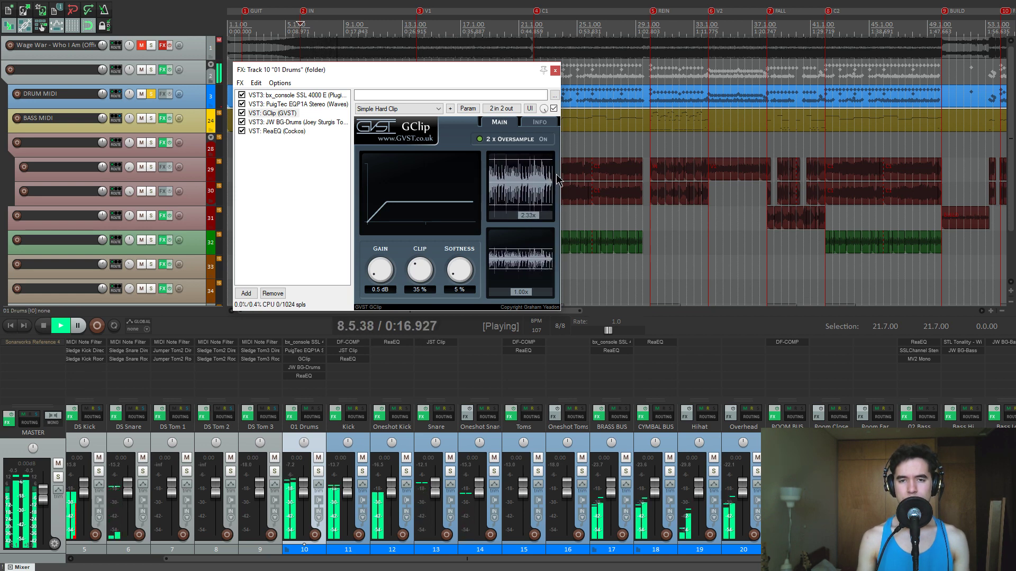
{"action": "key", "text": "space"}
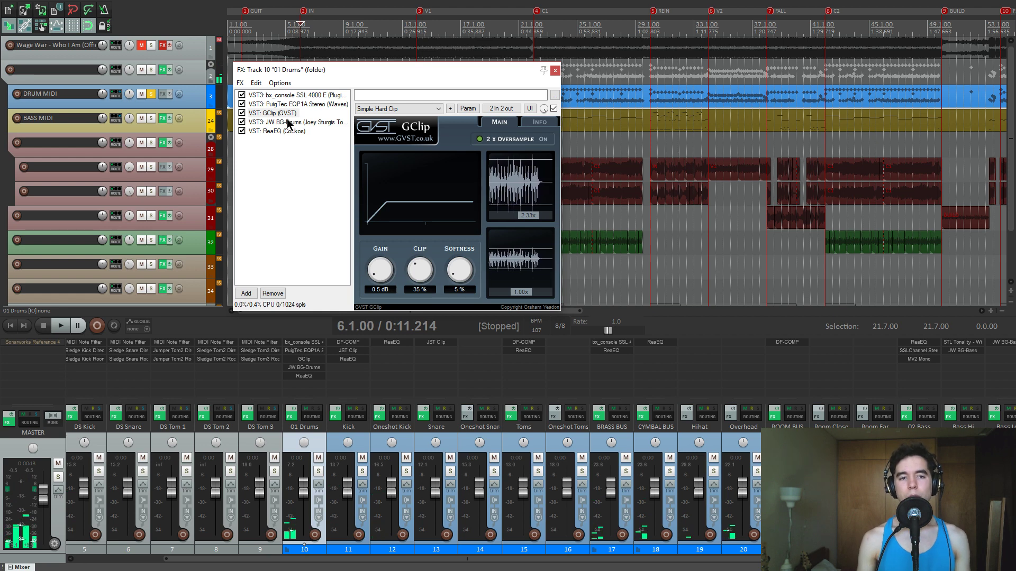
Show JW BG-Drums, examine its Crush and Loud settings, and play the drums briefly to watch its gain reduction.
{"action": "left_click", "coordinate": [288, 124]}
{"action": "left_click_drag", "start_coordinate": [368, 71], "coordinate": [386, 73]}
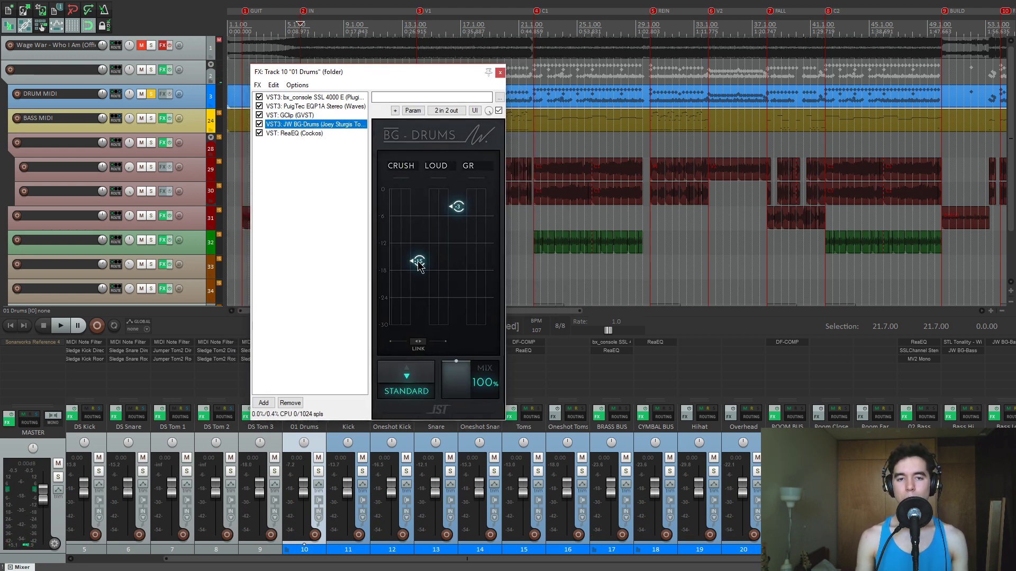
{"action": "mouse_move", "coordinate": [483, 196]}
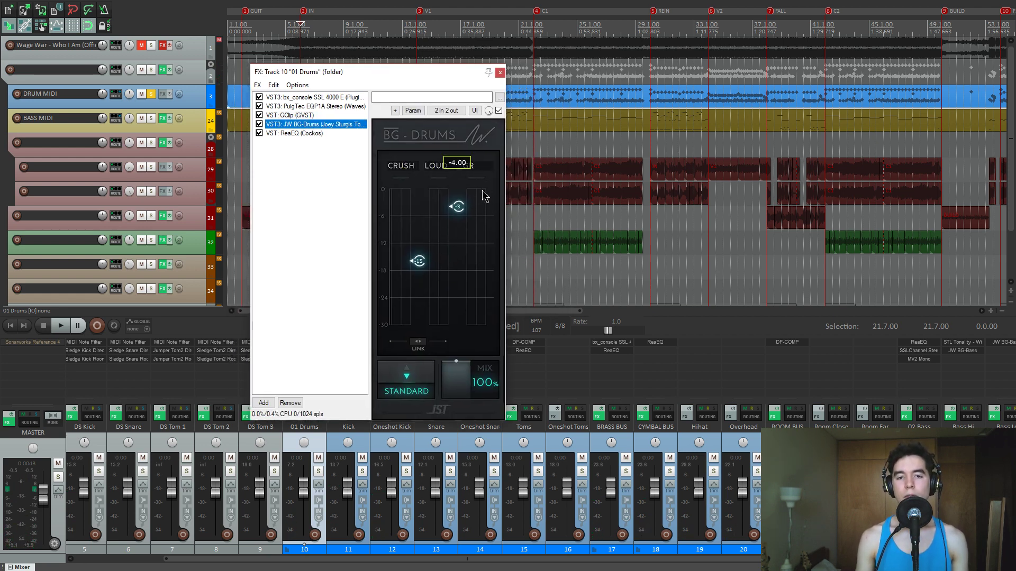
{"action": "key", "text": "space"}
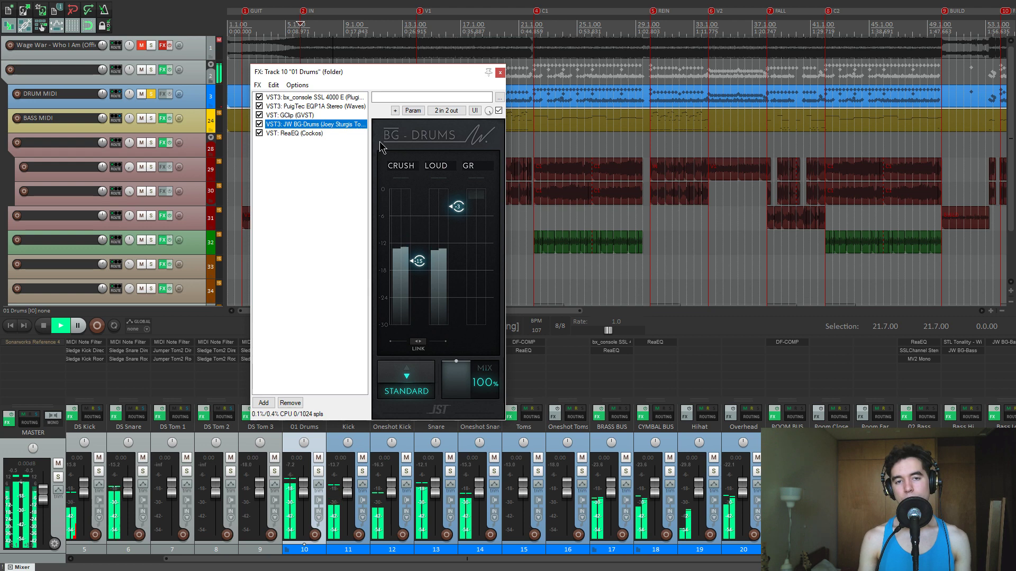
{"action": "key", "text": "space"}
Review GClip and JW BG-Drums once more, and show ReaEQ's high-pass band at the end of the chain.
{"action": "left_click", "coordinate": [303, 117]}
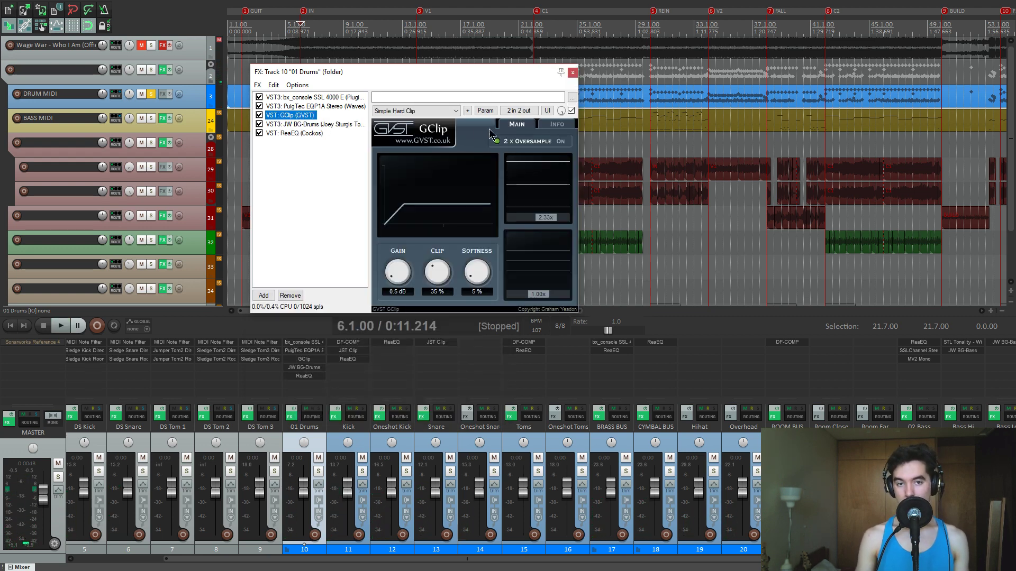
{"action": "left_click", "coordinate": [323, 125]}
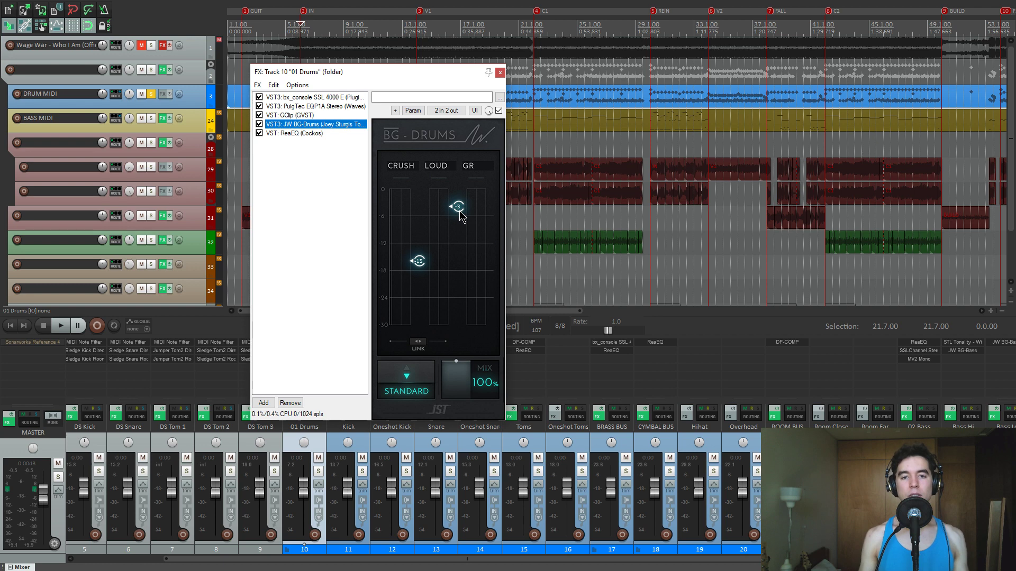
{"action": "left_click_drag", "start_coordinate": [447, 72], "coordinate": [463, 74]}
{"action": "left_click", "coordinate": [316, 133]}
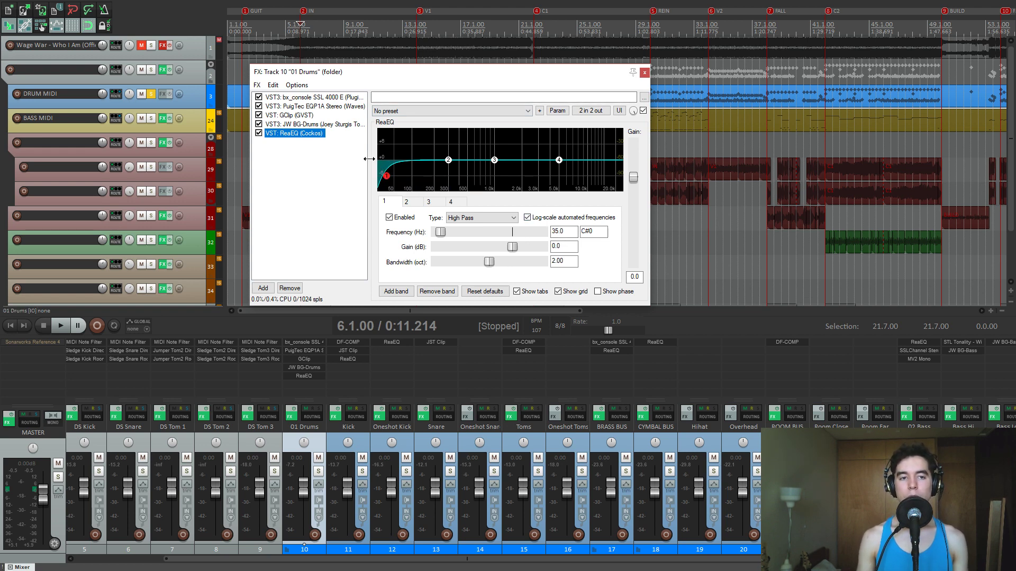
Close the drum bus effects chain, solo the Kick channel, and play it with its effects bypassed and then enabled to compare.
{"action": "left_click", "coordinate": [407, 471]}
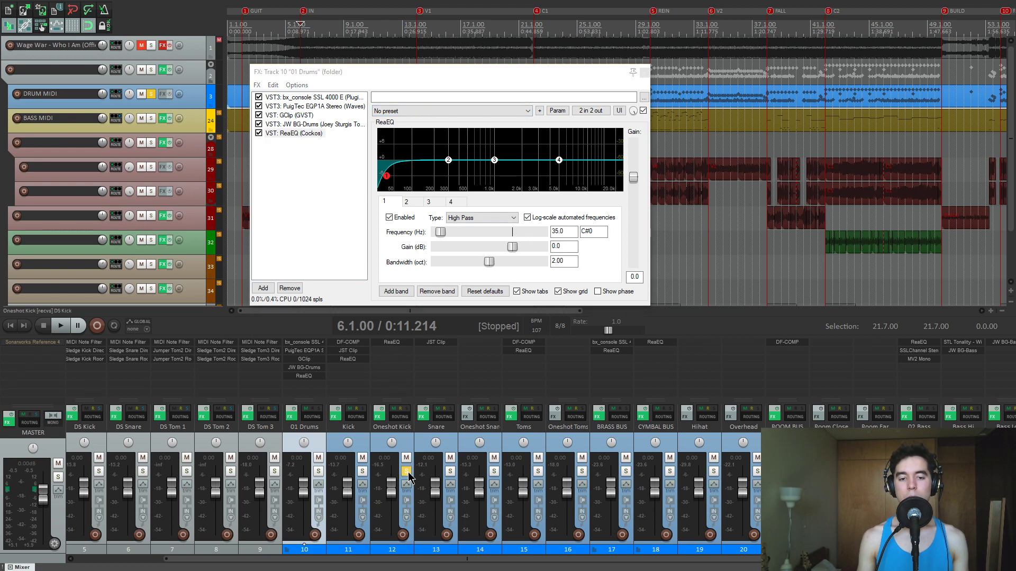
{"action": "left_click", "coordinate": [644, 72]}
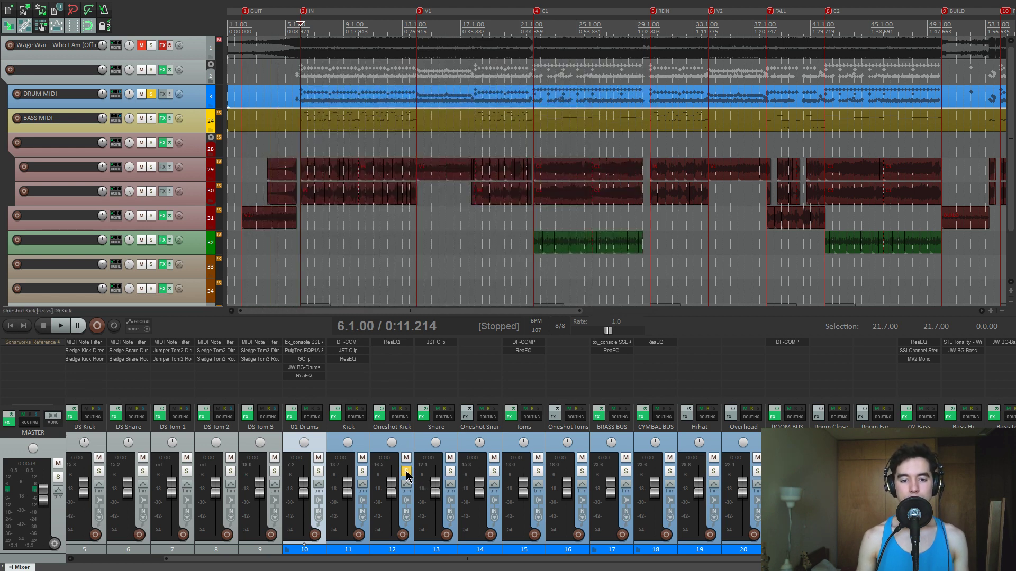
{"action": "left_click", "coordinate": [335, 411]}
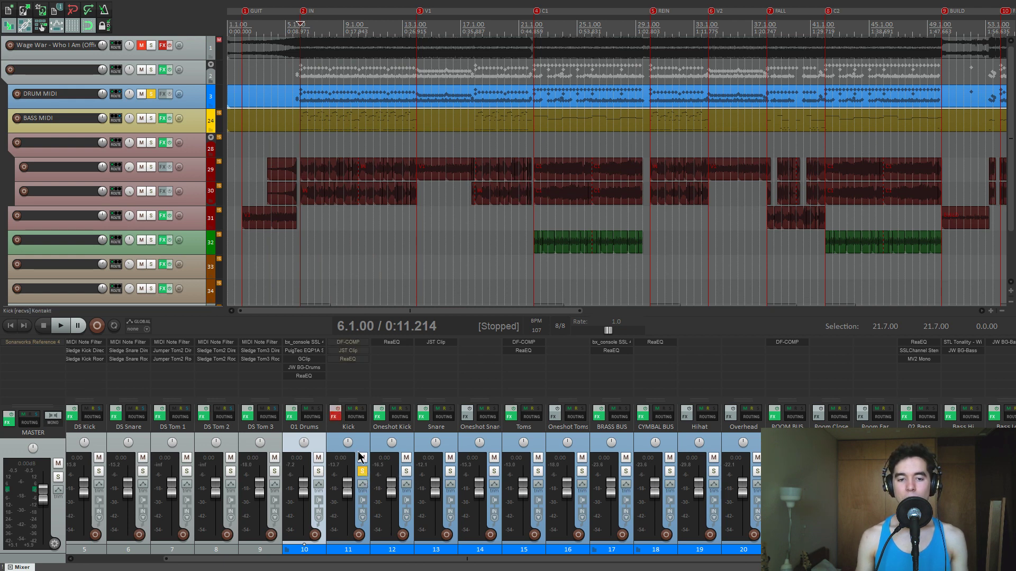
{"action": "key", "text": "space"}
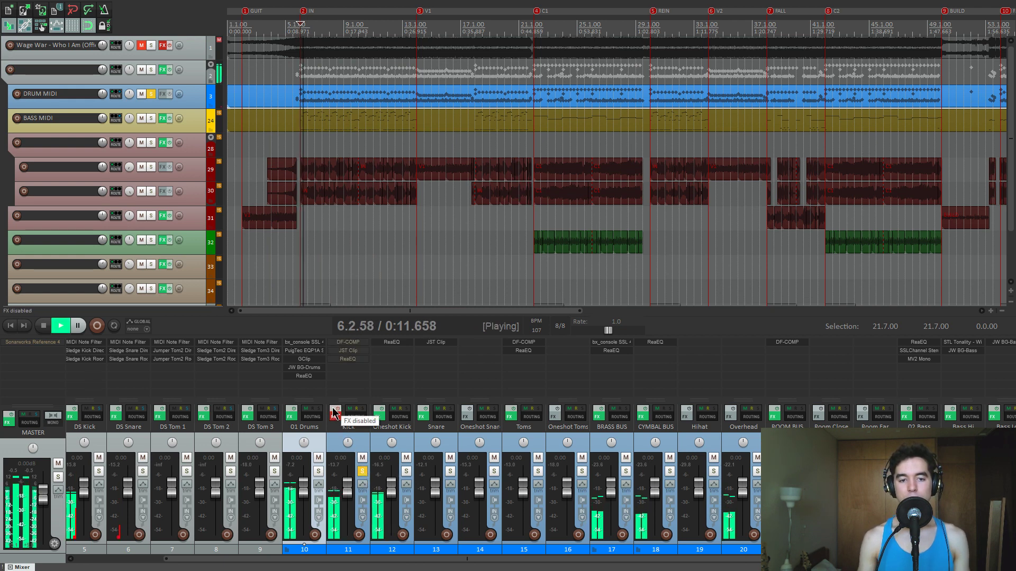
{"action": "key", "text": "space"}
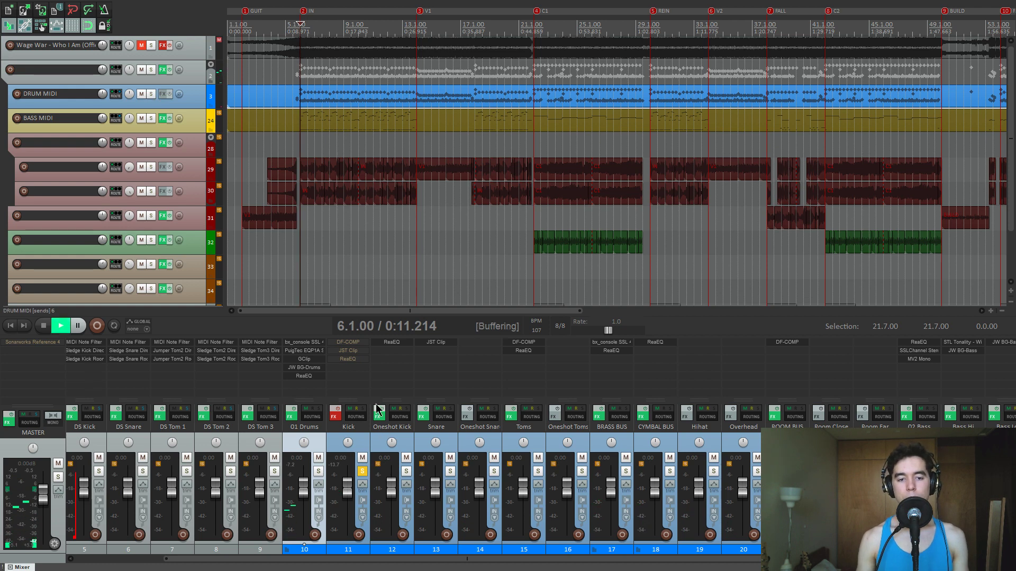
{"action": "key", "text": "space"}
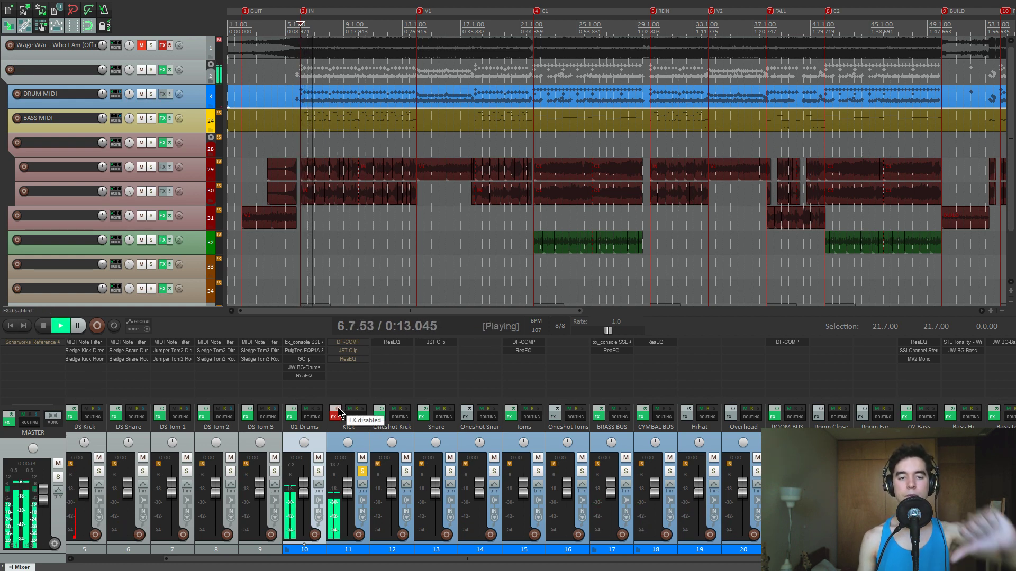
{"action": "left_click", "coordinate": [335, 416], "text": "ctrl"}
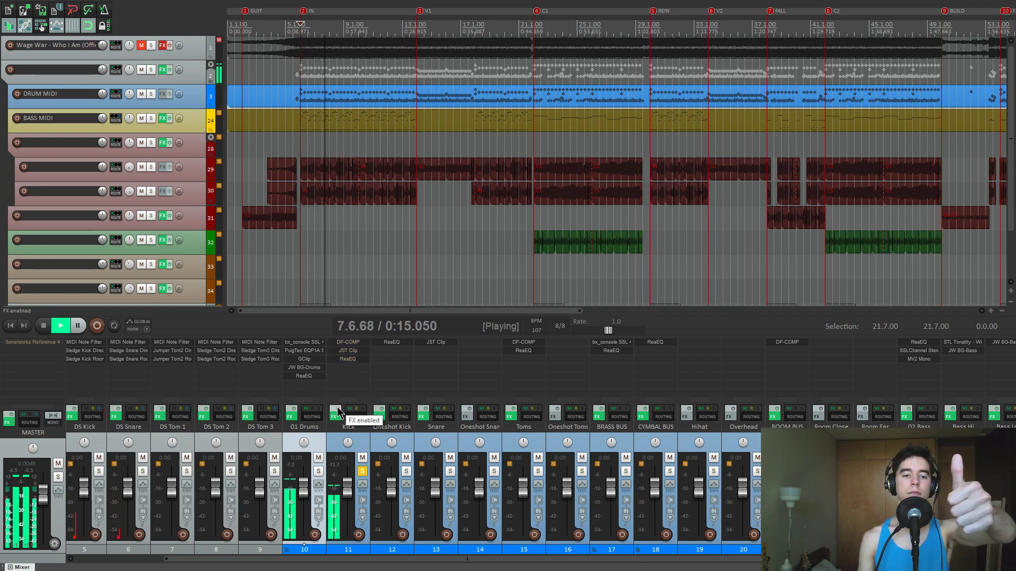
{"action": "key", "text": "space"}
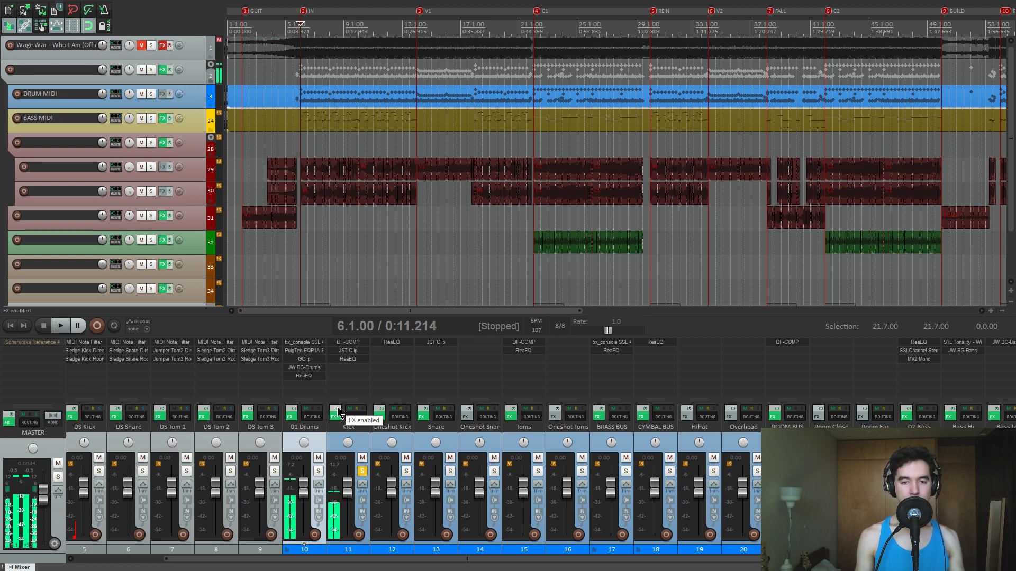
Show DF-COMP, JST Clip and ReaEQ from the Kick channel side by side, and examine ReaEQ's first two bands.
{"action": "left_click", "coordinate": [348, 342]}
{"action": "left_click", "coordinate": [349, 351]}
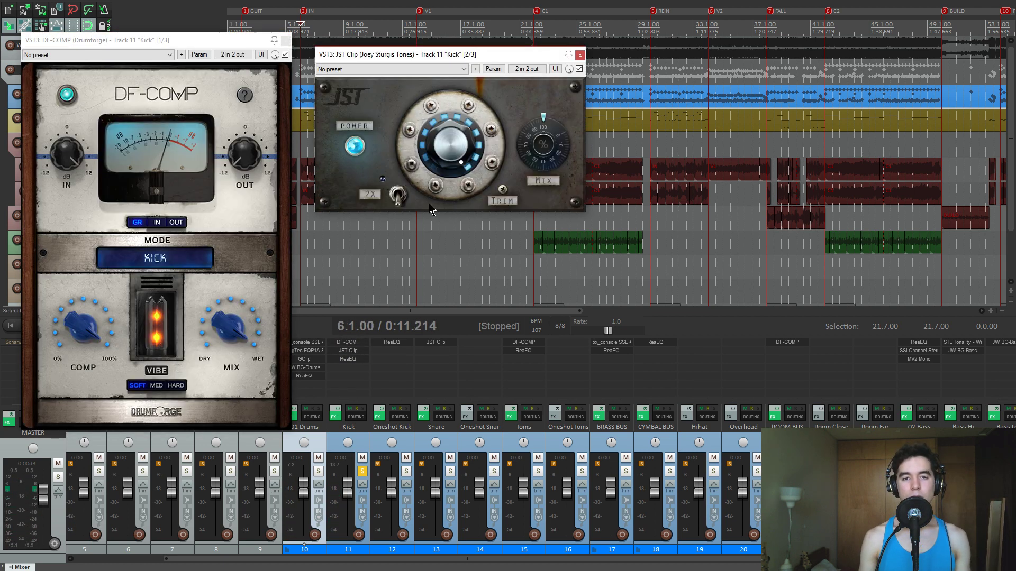
{"action": "left_click_drag", "start_coordinate": [444, 54], "coordinate": [457, 76]}
{"action": "left_click", "coordinate": [348, 359]}
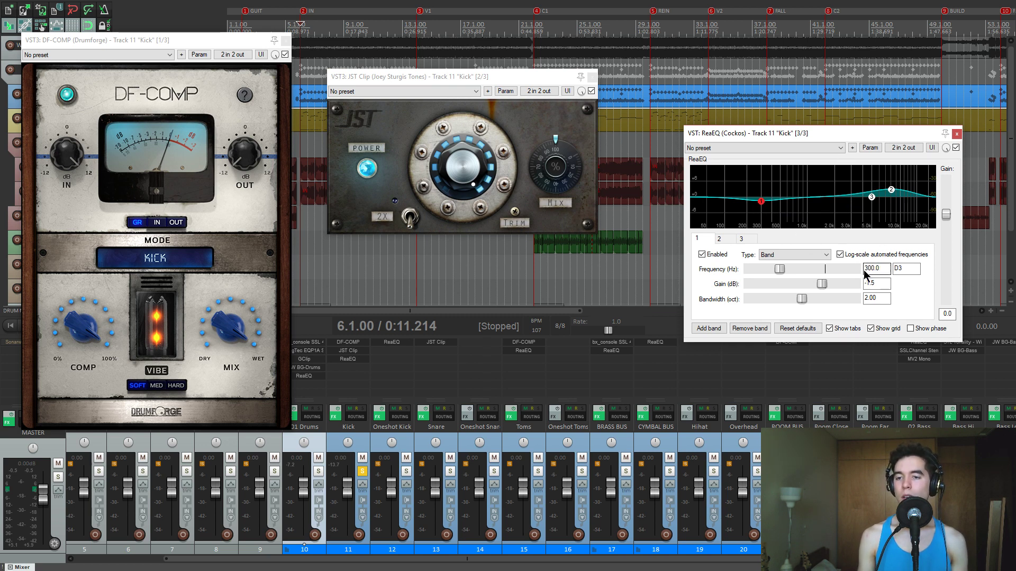
{"action": "left_click", "coordinate": [890, 190]}
{"action": "left_click_drag", "start_coordinate": [450, 76], "coordinate": [447, 137]}
Play the soloed Kick, add Oneshot Kick to the solo during playback, and close the Kick's plugin windows after stopping.
{"action": "scroll", "coordinate": [318, 492], "scroll_direction": "left", "scroll_amount": 2}
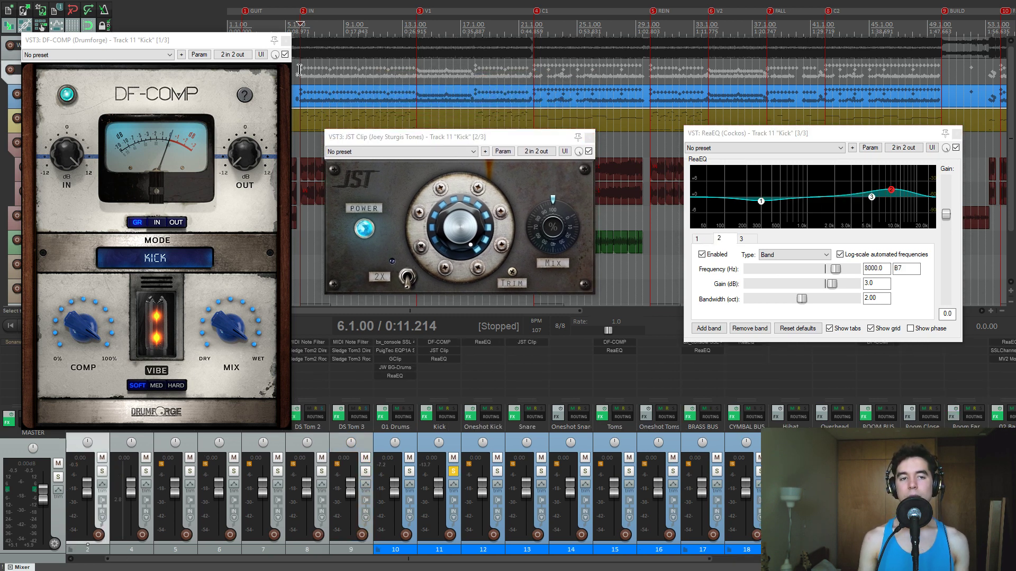
{"action": "key", "text": "space"}
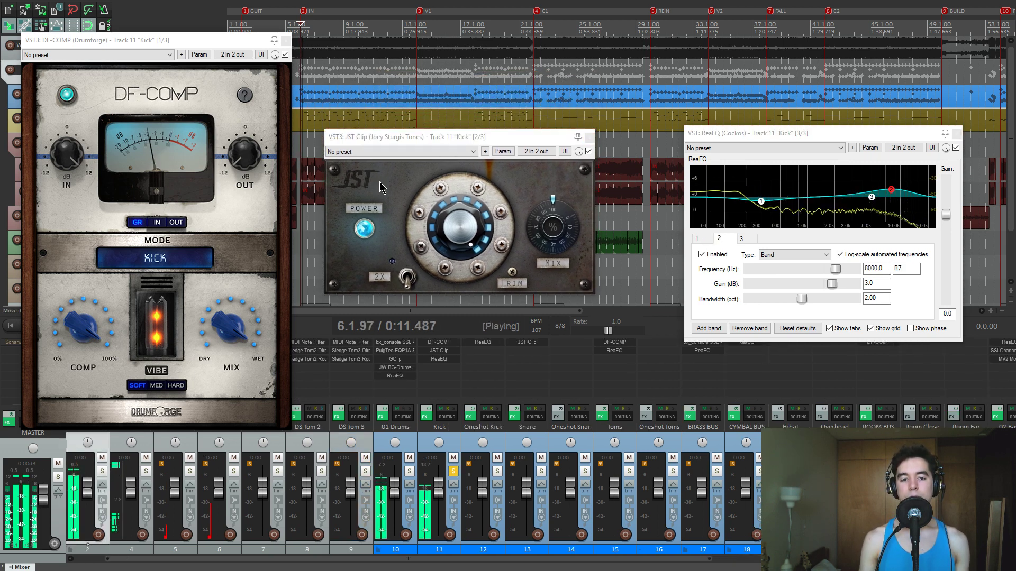
{"action": "left_click", "coordinate": [497, 471]}
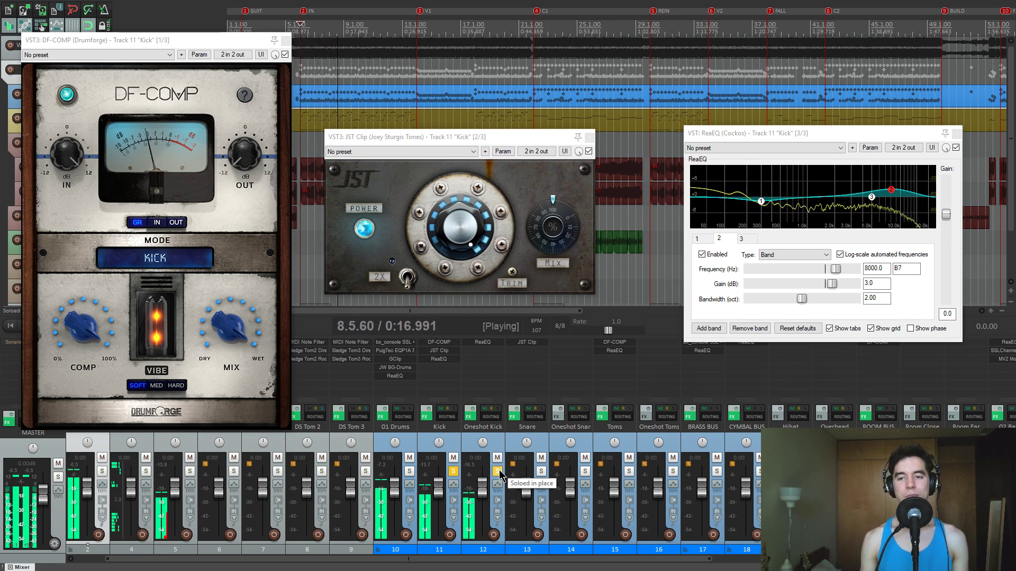
{"action": "key", "text": "space"}
{"action": "left_click", "coordinate": [286, 40]}
{"action": "left_click", "coordinate": [589, 137]}
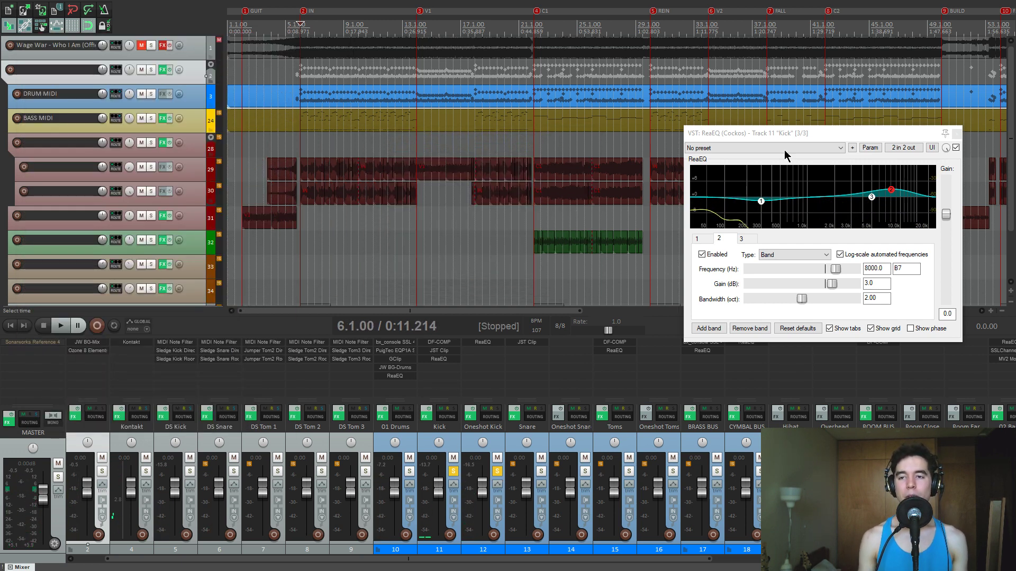
{"action": "left_click", "coordinate": [956, 134]}
Play only the Oneshot Kick channel and examine the first two bands of its ReaEQ before closing the plugin.
{"action": "key", "text": "space"}
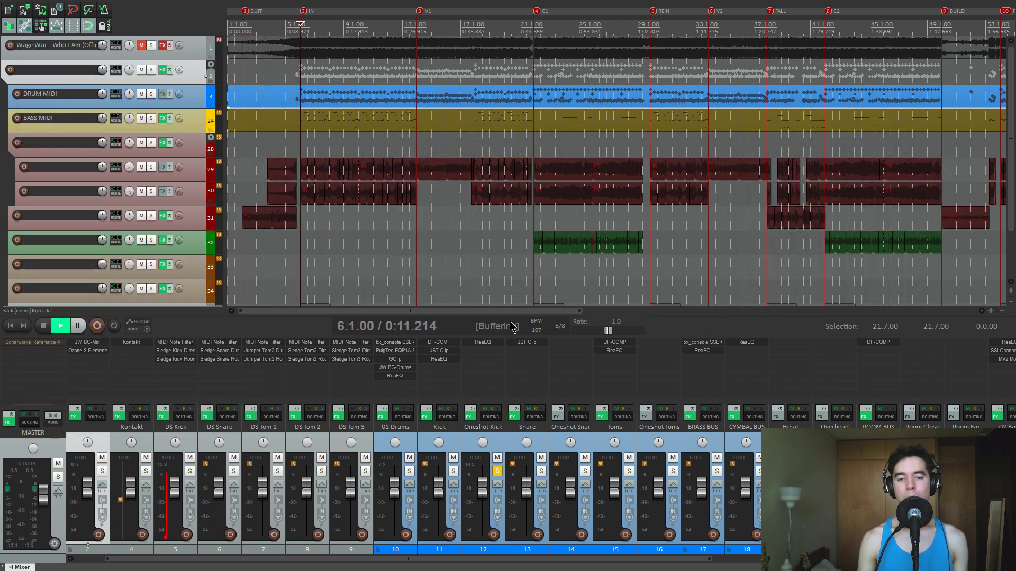
{"action": "left_click", "coordinate": [497, 343]}
{"action": "left_click_drag", "start_coordinate": [233, 46], "coordinate": [307, 154]}
{"action": "key", "text": "space"}
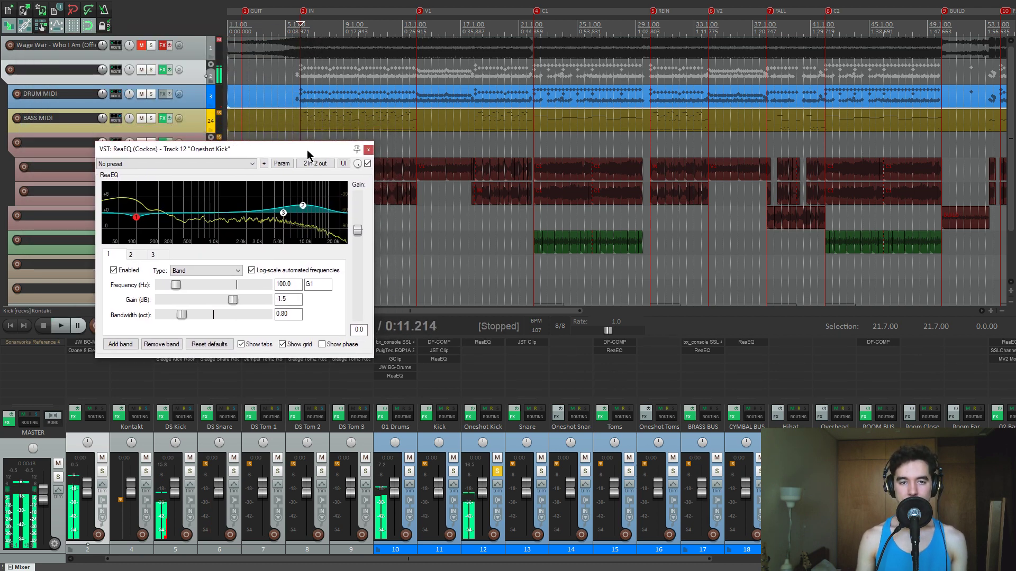
{"action": "left_click", "coordinate": [305, 209]}
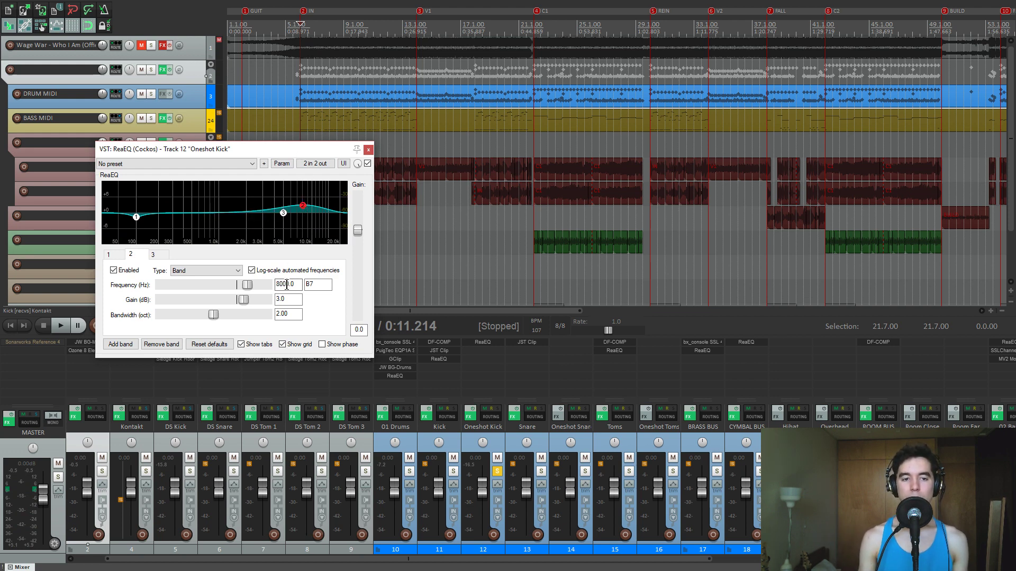
{"action": "left_click", "coordinate": [369, 150]}
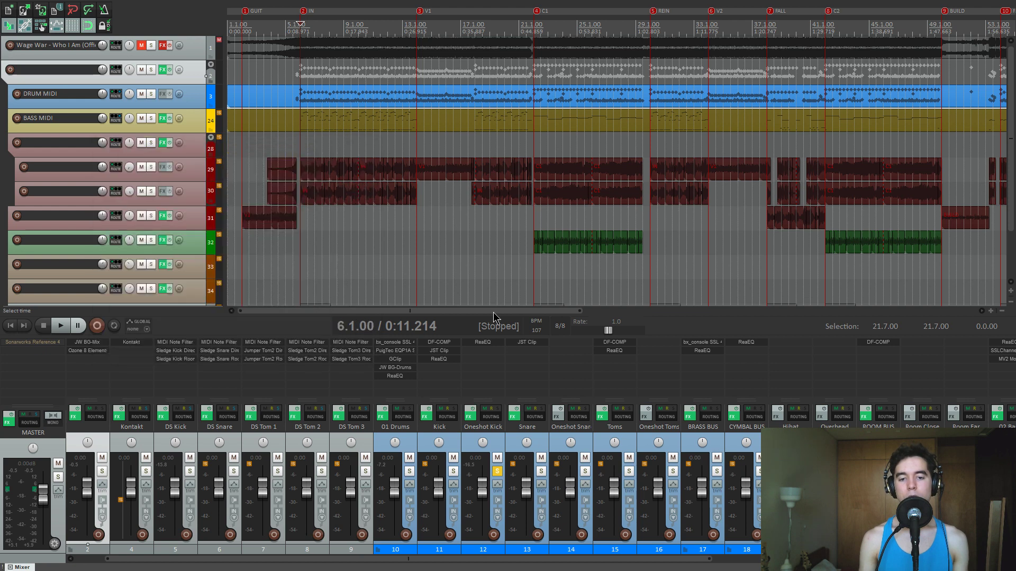
Solo Kick together with Oneshot Kick and play both briefly to hear the combined kick sound.
{"action": "left_click", "coordinate": [454, 473]}
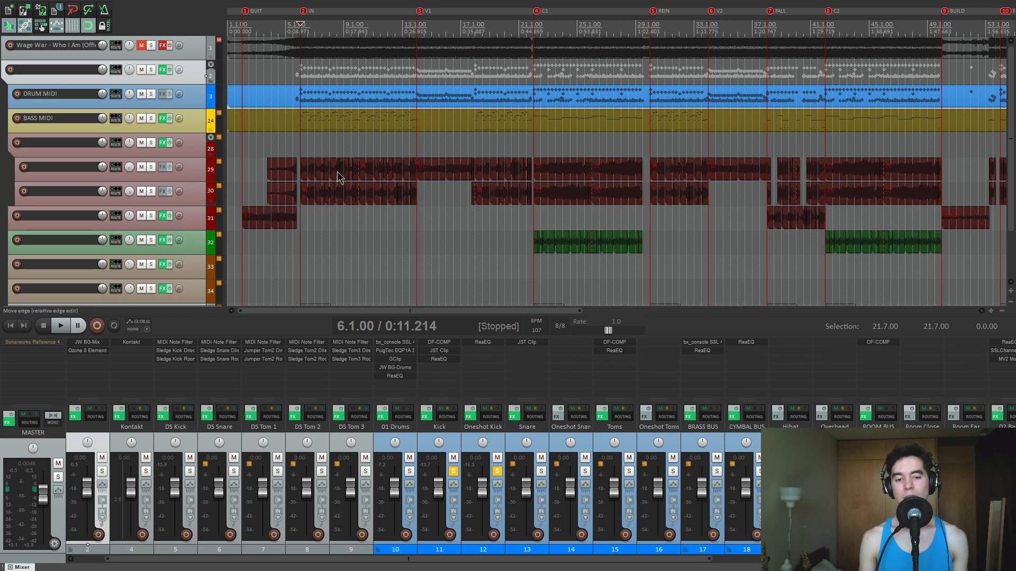
{"action": "key", "text": "space"}
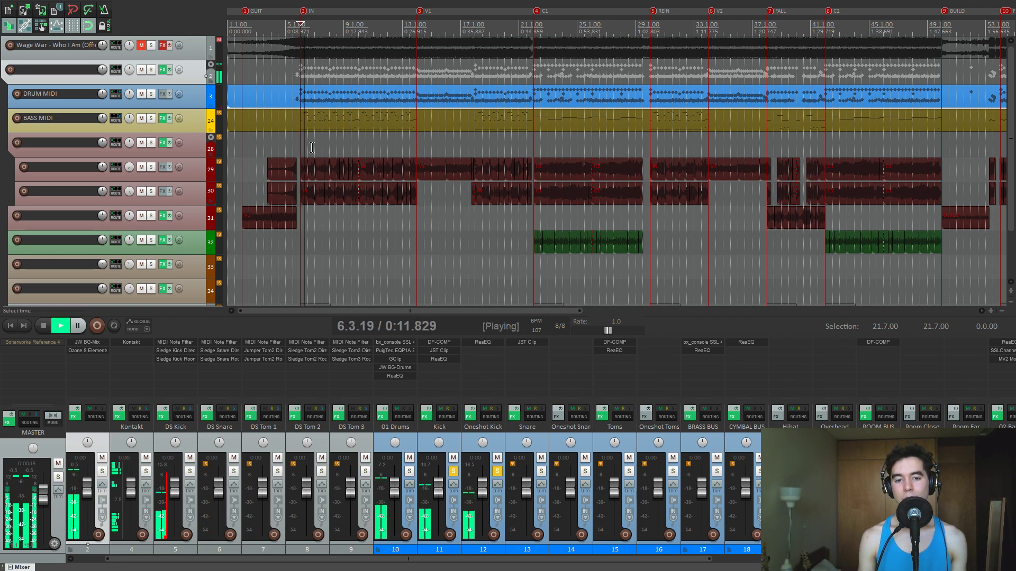
{"action": "key", "text": "space"}
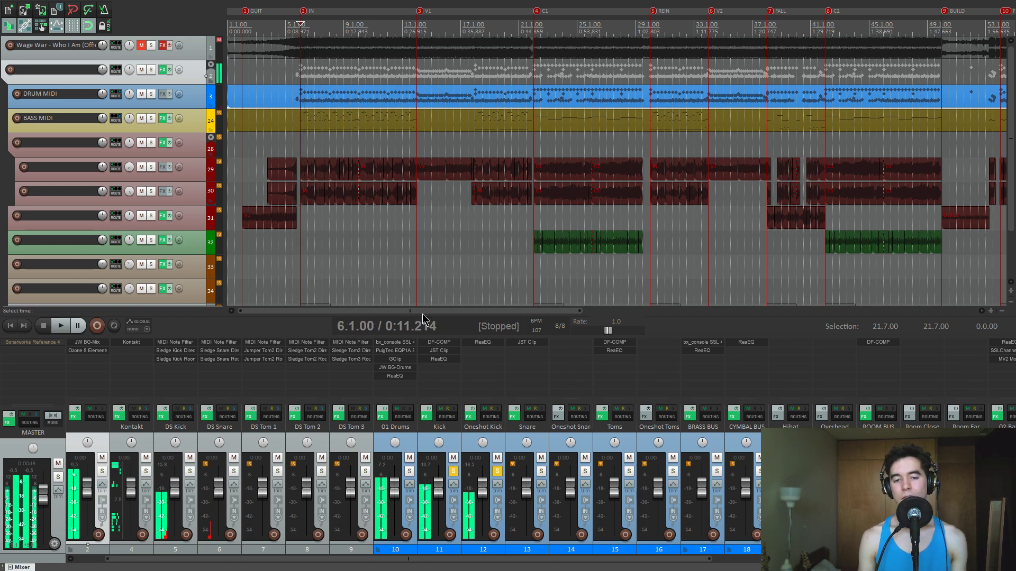
Solo only the Snare channel, show its JST Clip plugin, and play the snare briefly.
{"action": "left_click", "coordinate": [541, 471]}
{"action": "left_click", "coordinate": [497, 471]}
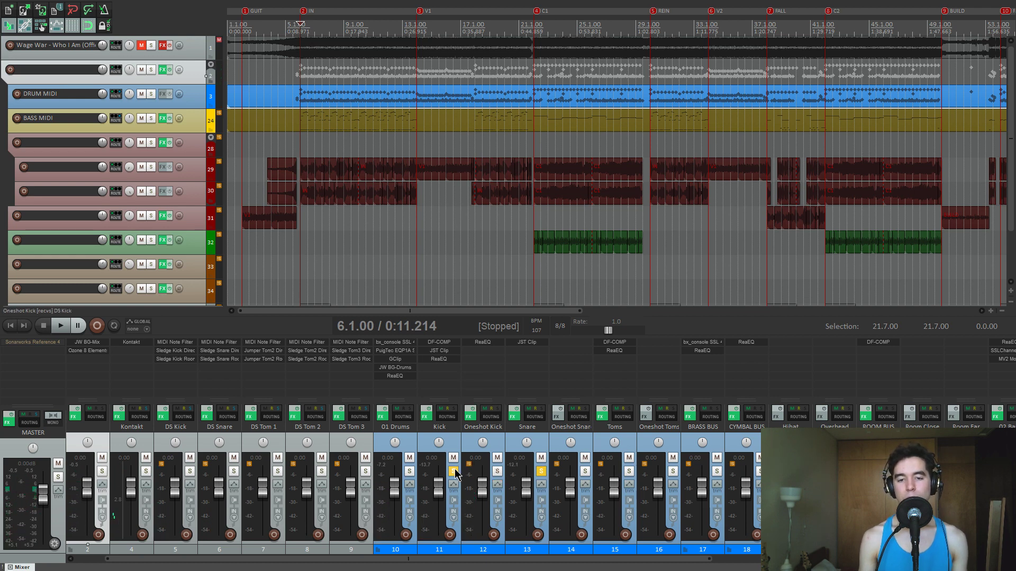
{"action": "left_click", "coordinate": [585, 471]}
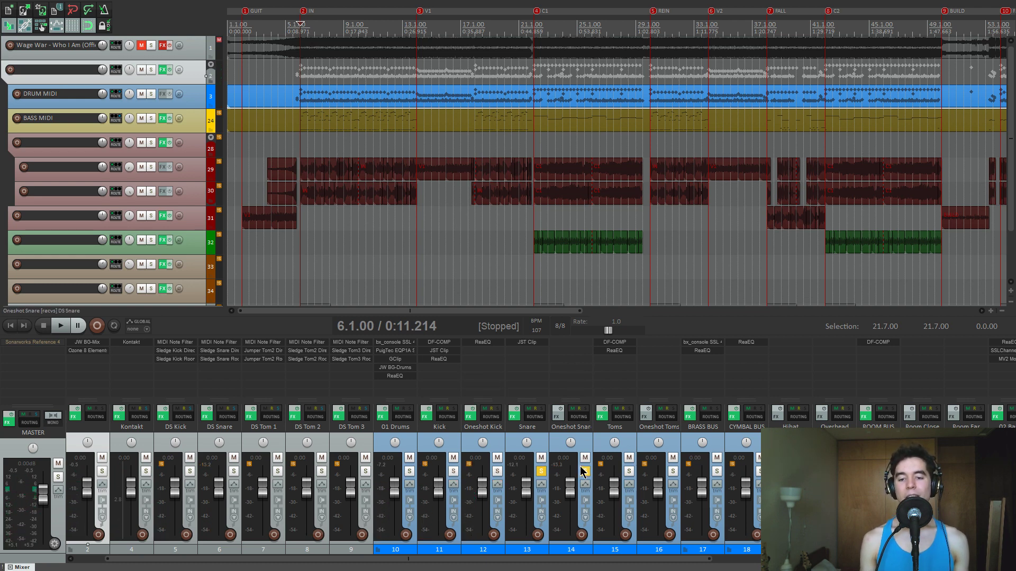
{"action": "left_click", "coordinate": [529, 342]}
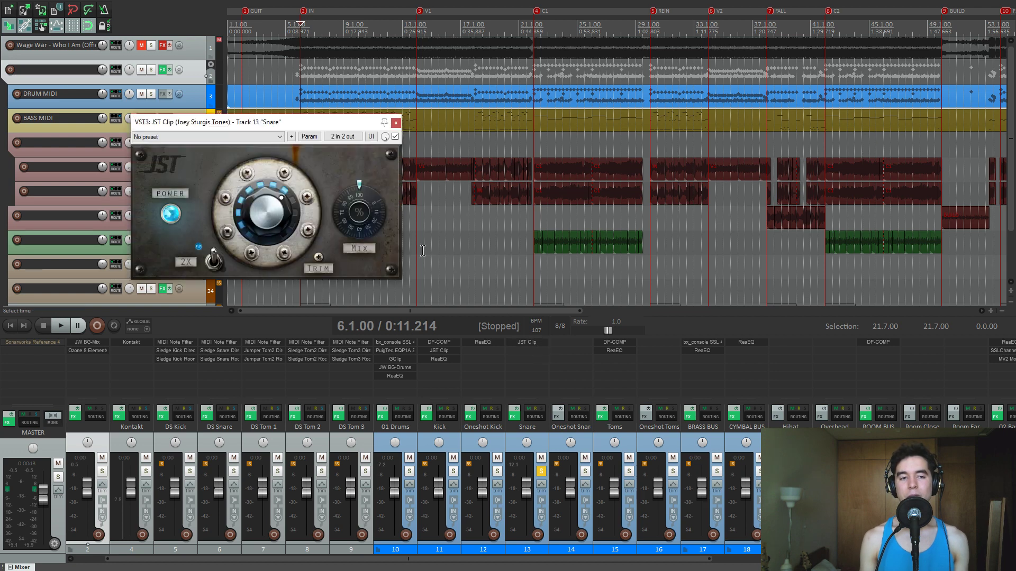
{"action": "left_click_drag", "start_coordinate": [307, 122], "coordinate": [326, 161]}
{"action": "key", "text": "space"}
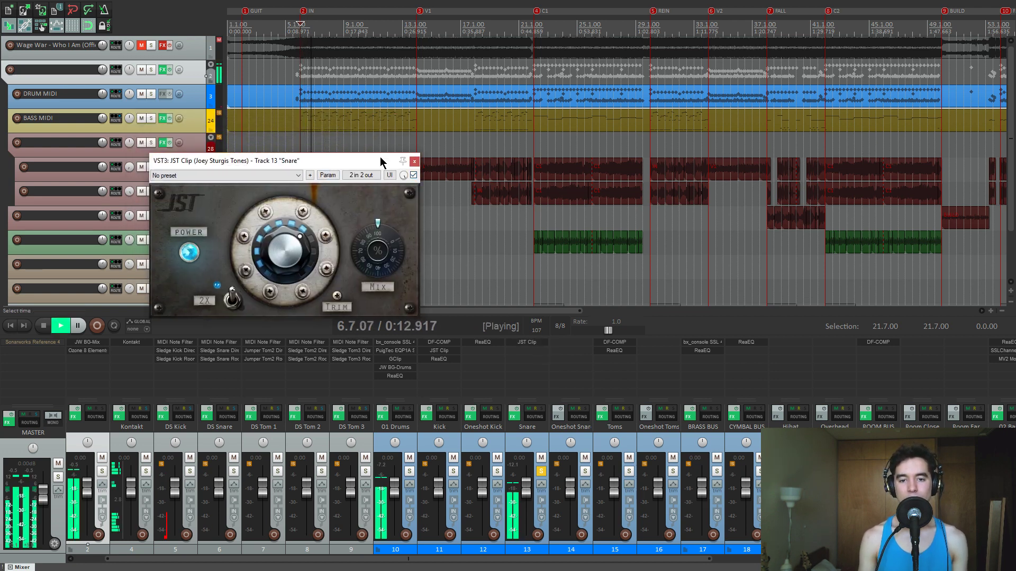
{"action": "key", "text": "space"}
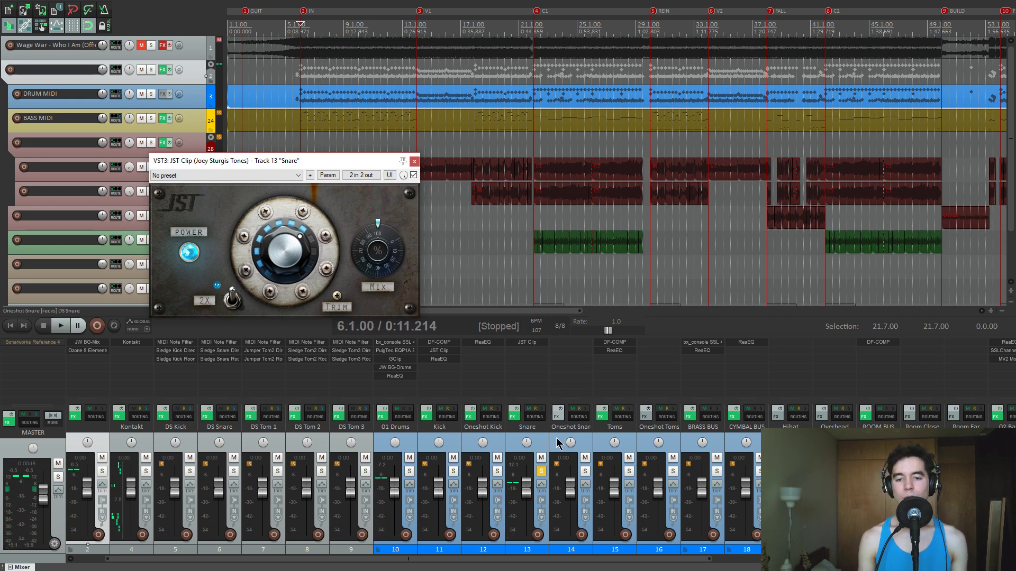
Add Oneshot Snare to the solo, play both snare layers, then close JST Clip and unsolo both channels.
{"action": "left_click", "coordinate": [585, 472]}
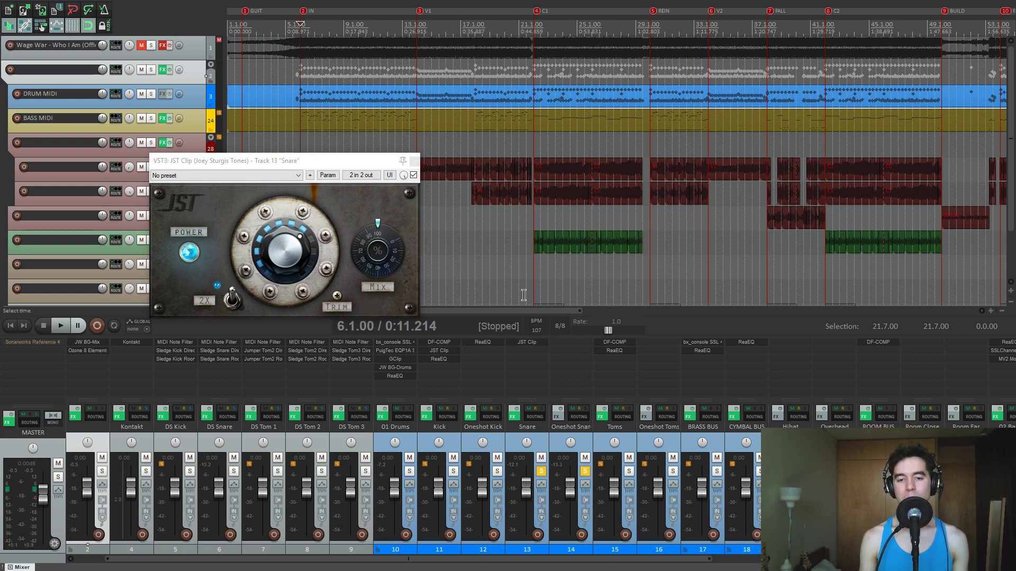
{"action": "key", "text": "space"}
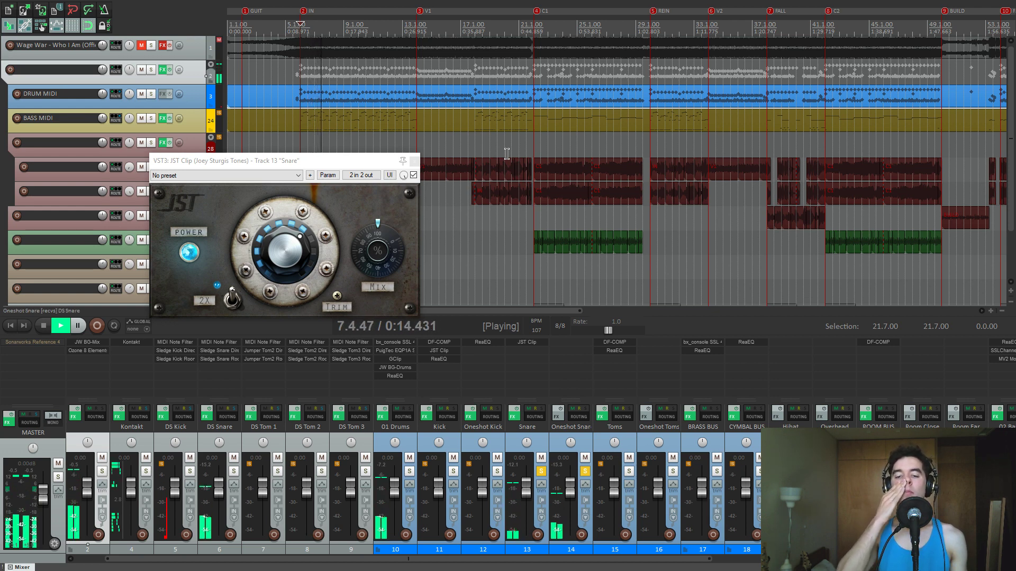
{"action": "key", "text": "space"}
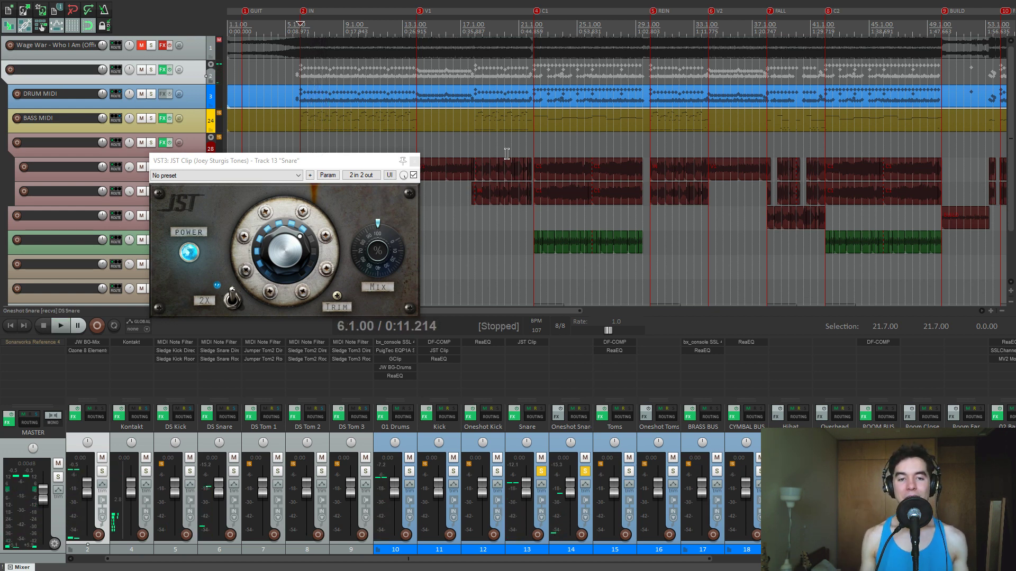
{"action": "left_click", "coordinate": [415, 162]}
{"action": "left_click", "coordinate": [541, 471]}
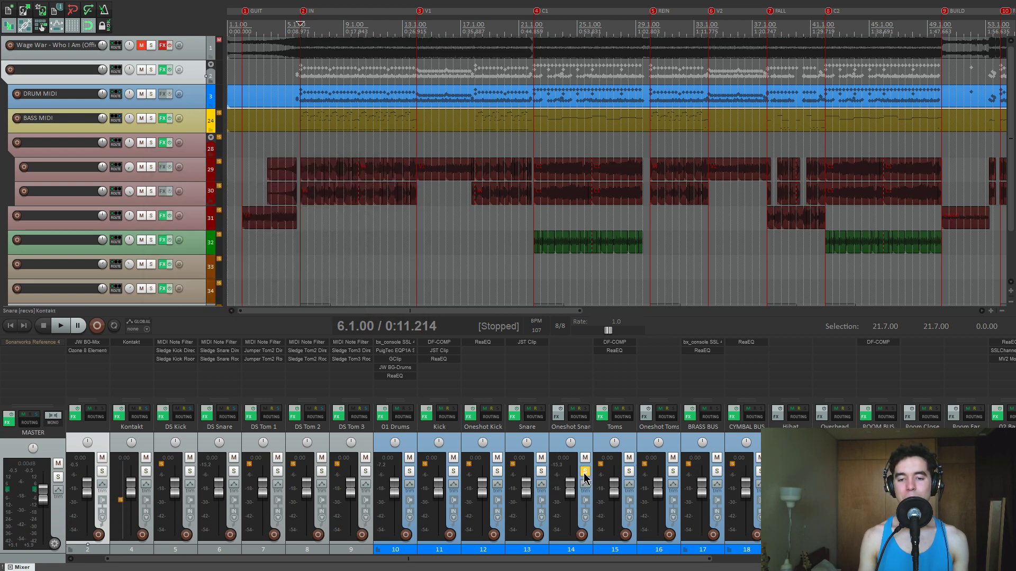
{"action": "left_click", "coordinate": [585, 471]}
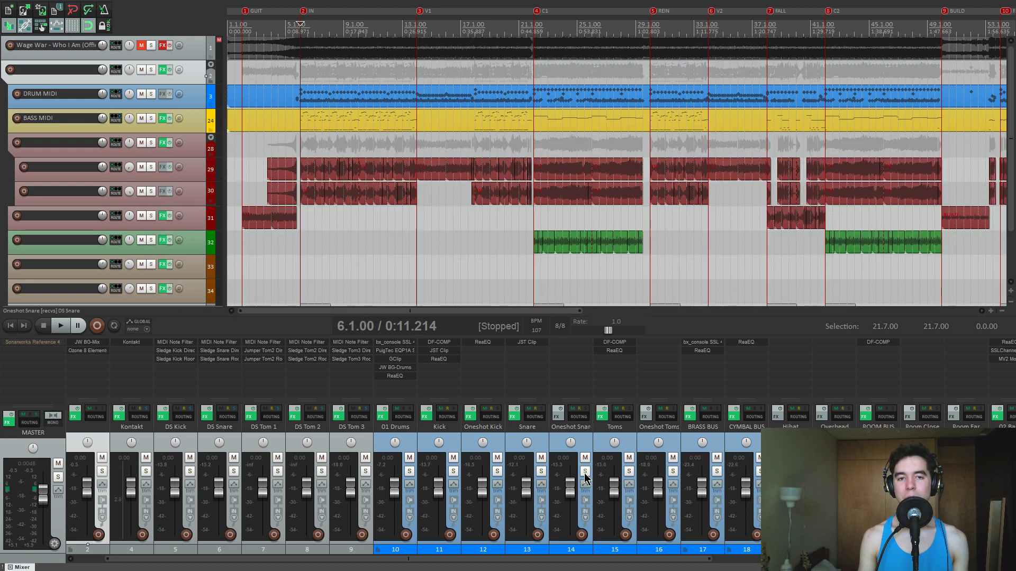
Solo the 01 Drums bus and play it briefly, and show the Sledge Snare Direct sampler on the DS Snare channel.
{"action": "left_click", "coordinate": [410, 471]}
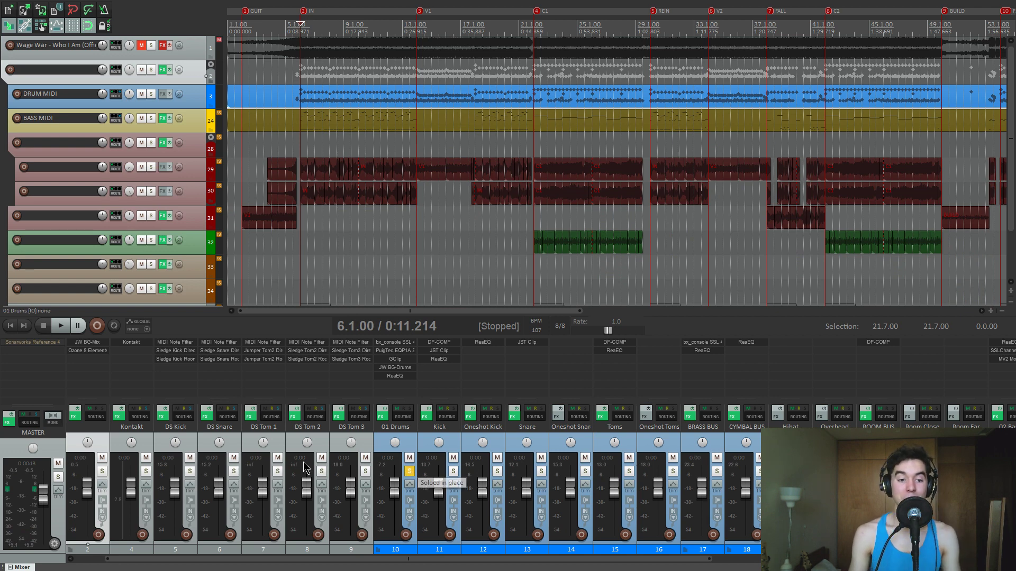
{"action": "key", "text": "space"}
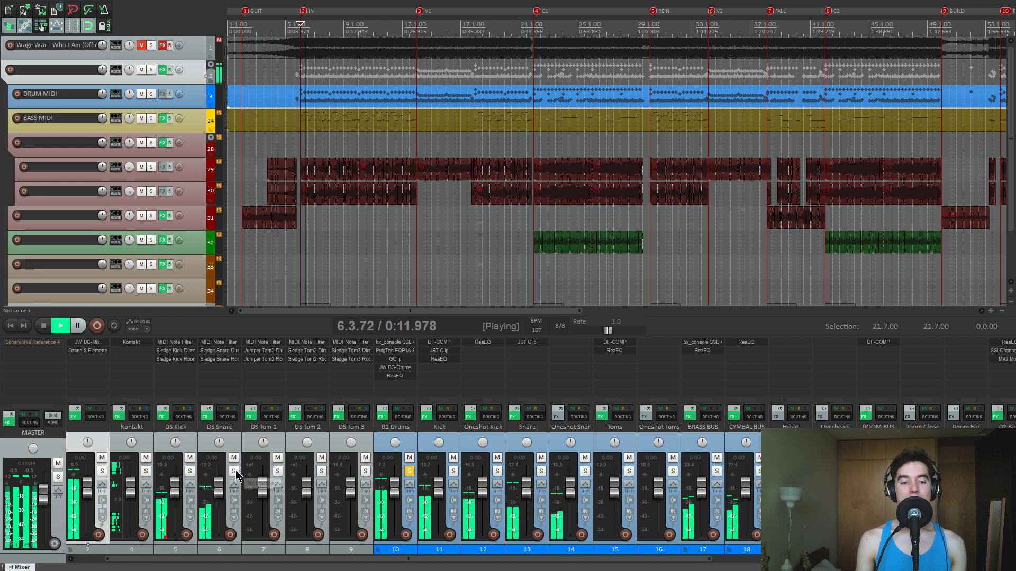
{"action": "key", "text": "space"}
{"action": "left_click", "coordinate": [233, 351]}
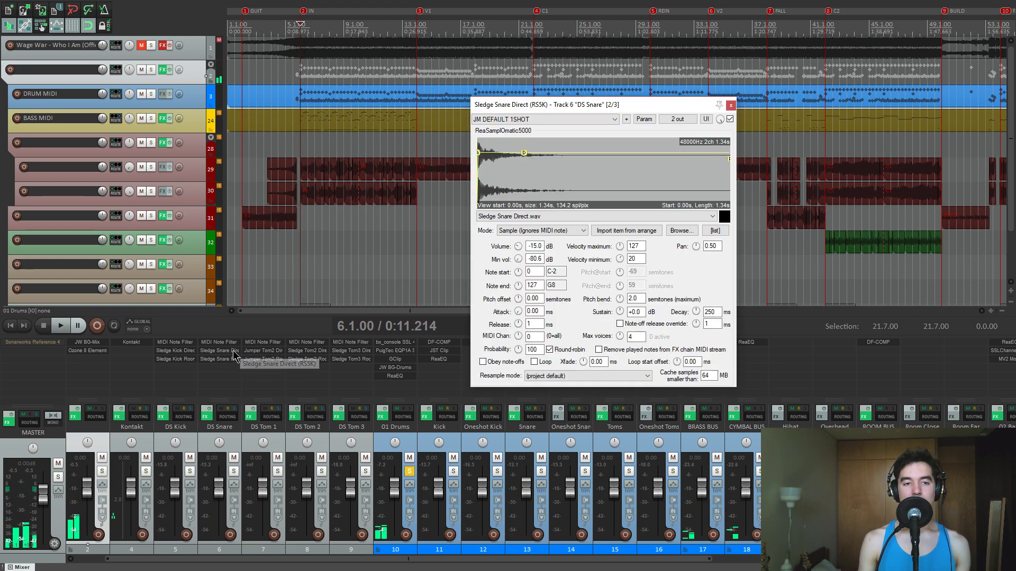
{"action": "left_click_drag", "start_coordinate": [577, 112], "coordinate": [557, 112]}
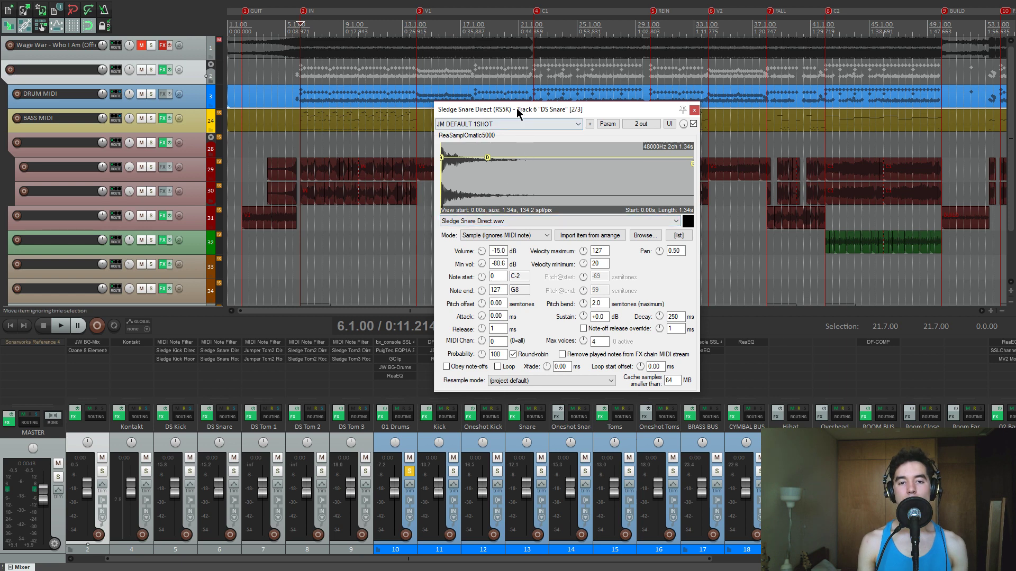
Review the Sledge Snare Direct sampler on DS Snare and close it, and briefly bring up the Kontakt instrument.
{"action": "left_click_drag", "start_coordinate": [520, 109], "coordinate": [518, 123]}
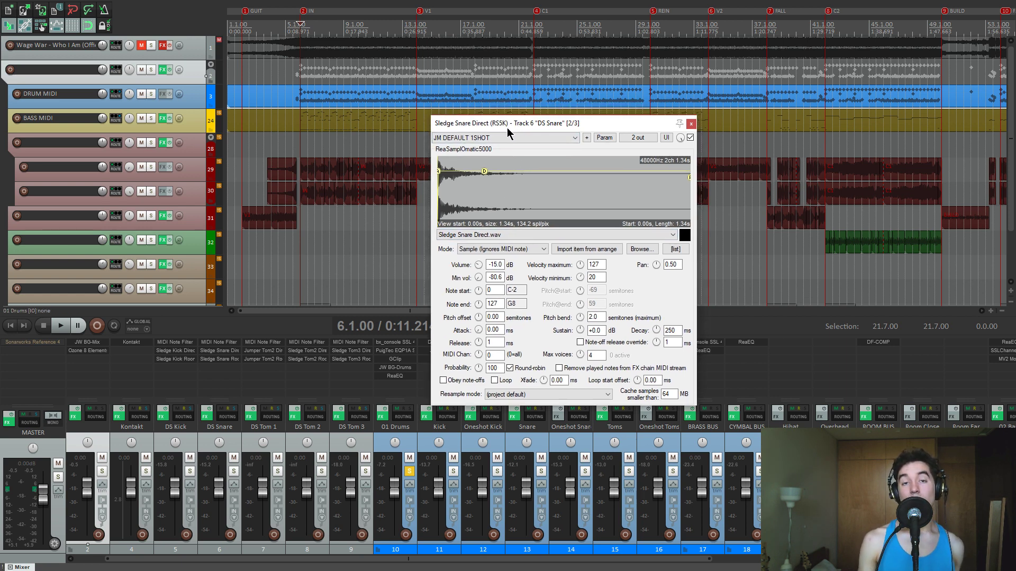
{"action": "left_click_drag", "start_coordinate": [515, 127], "coordinate": [511, 154]}
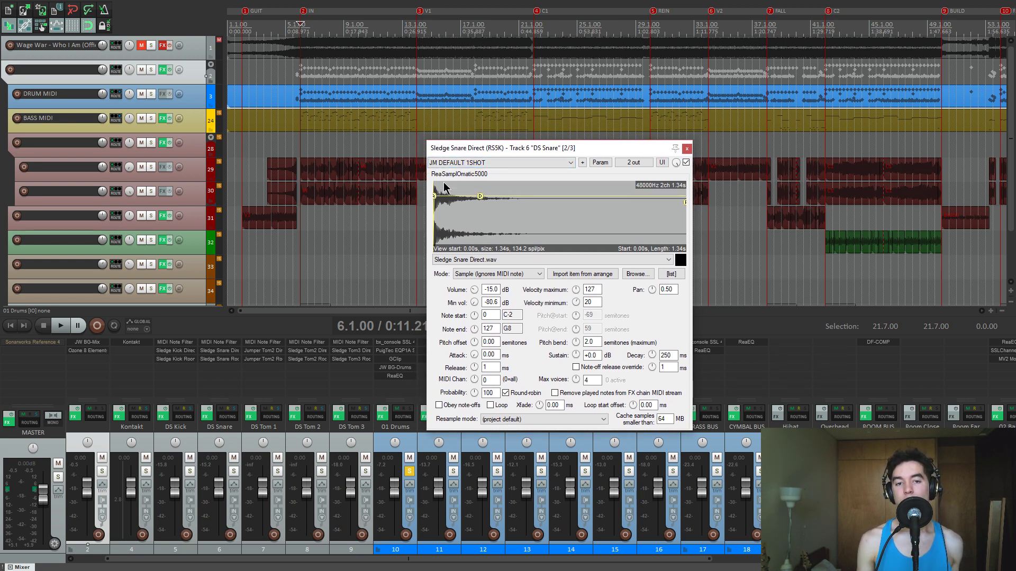
{"action": "left_click_drag", "start_coordinate": [468, 150], "coordinate": [472, 153]}
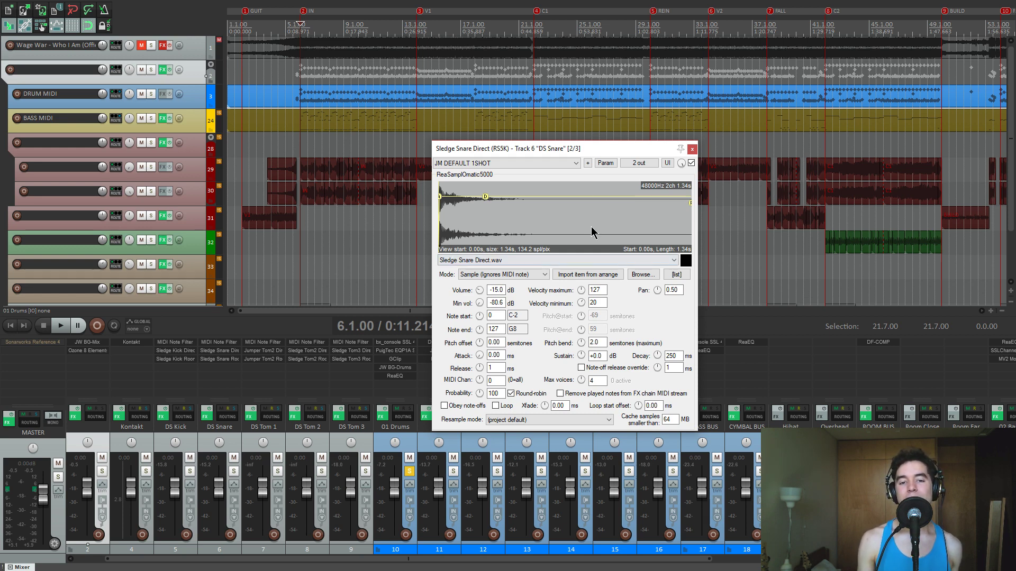
{"action": "left_click", "coordinate": [693, 149]}
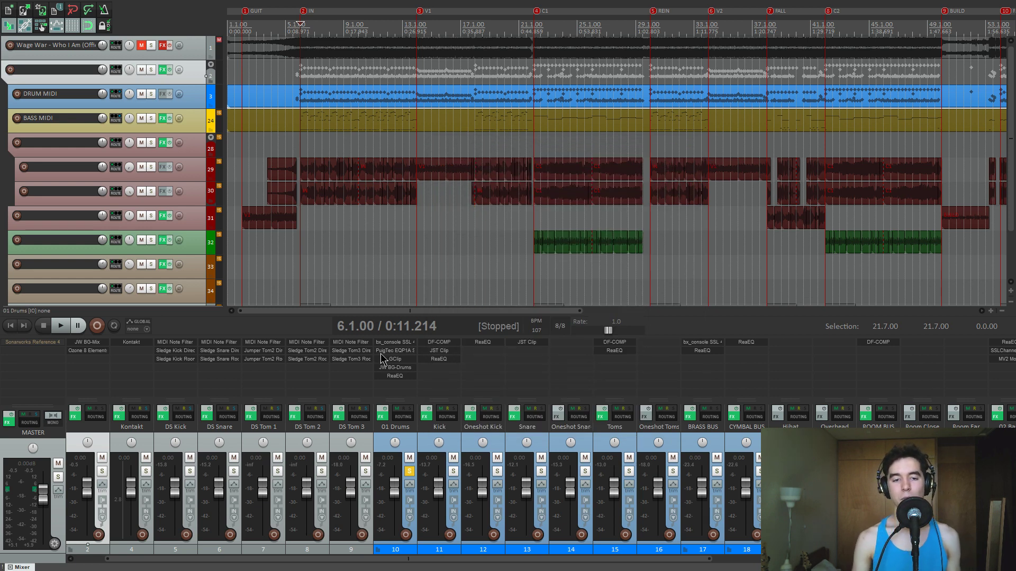
{"action": "left_click", "coordinate": [142, 343]}
{"action": "left_click", "coordinate": [646, 321]}
{"action": "left_click", "coordinate": [646, 324]}
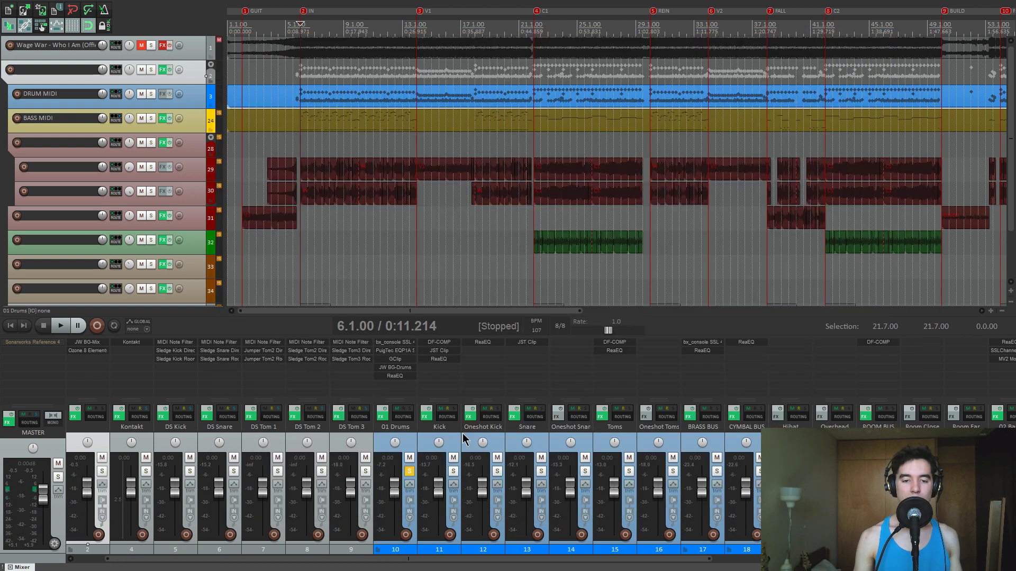
Switch the solo from 01 Drums to Toms, and show its DF-COMP and the third band of its ReaEQ.
{"action": "left_click", "coordinate": [410, 472]}
{"action": "left_click", "coordinate": [629, 471]}
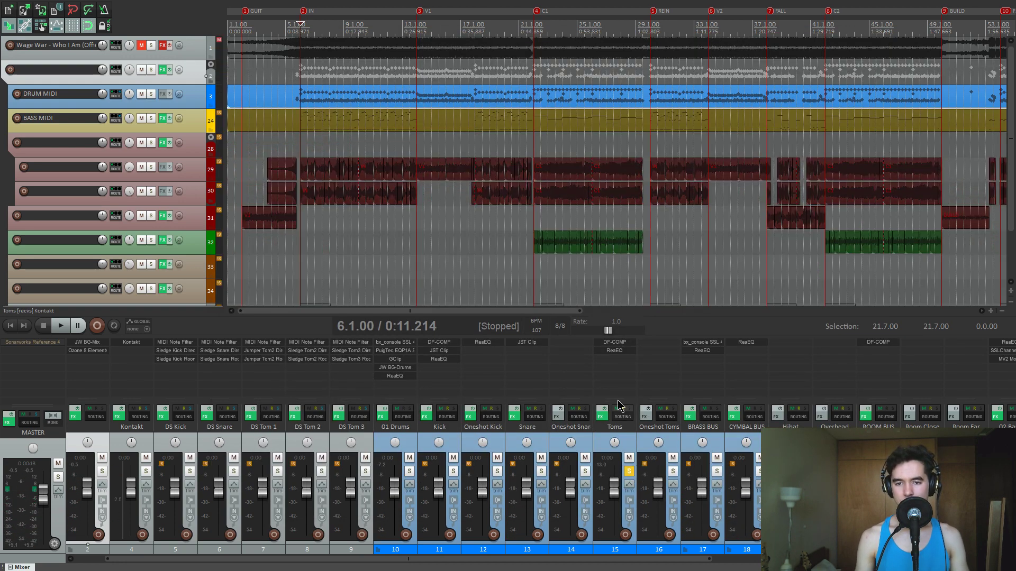
{"action": "left_click", "coordinate": [626, 353]}
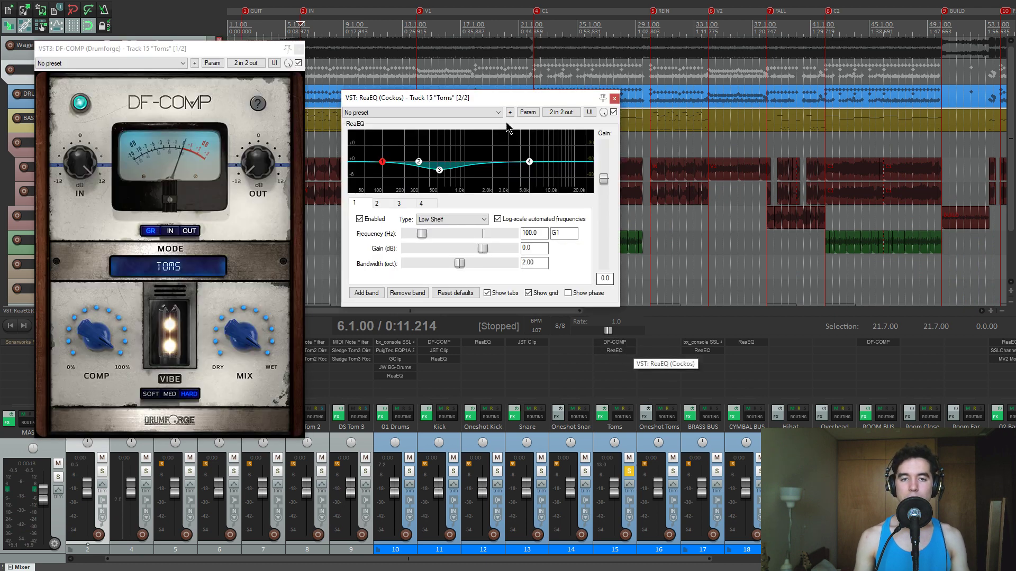
{"action": "left_click_drag", "start_coordinate": [218, 55], "coordinate": [291, 54]}
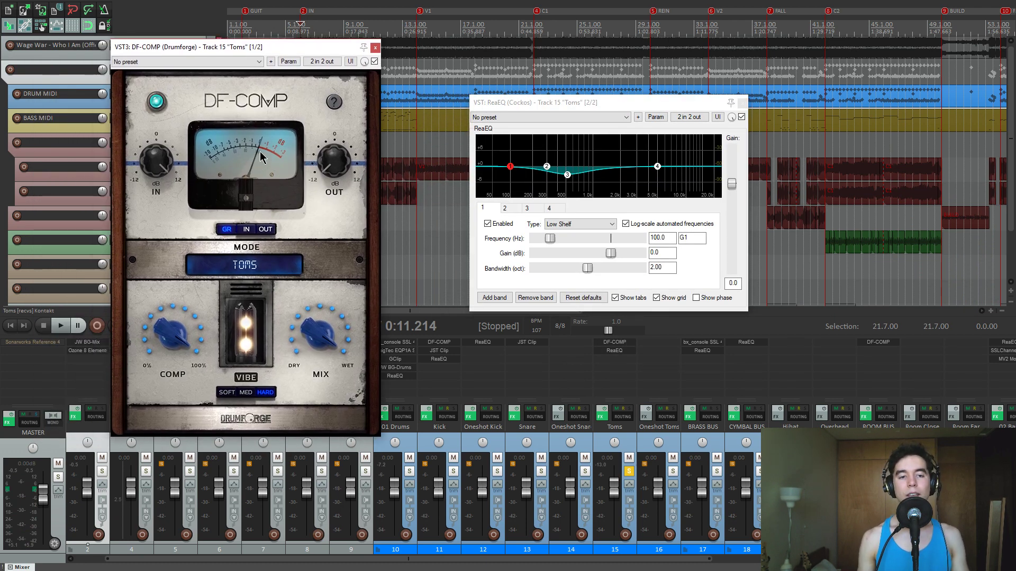
{"action": "left_click", "coordinate": [567, 175]}
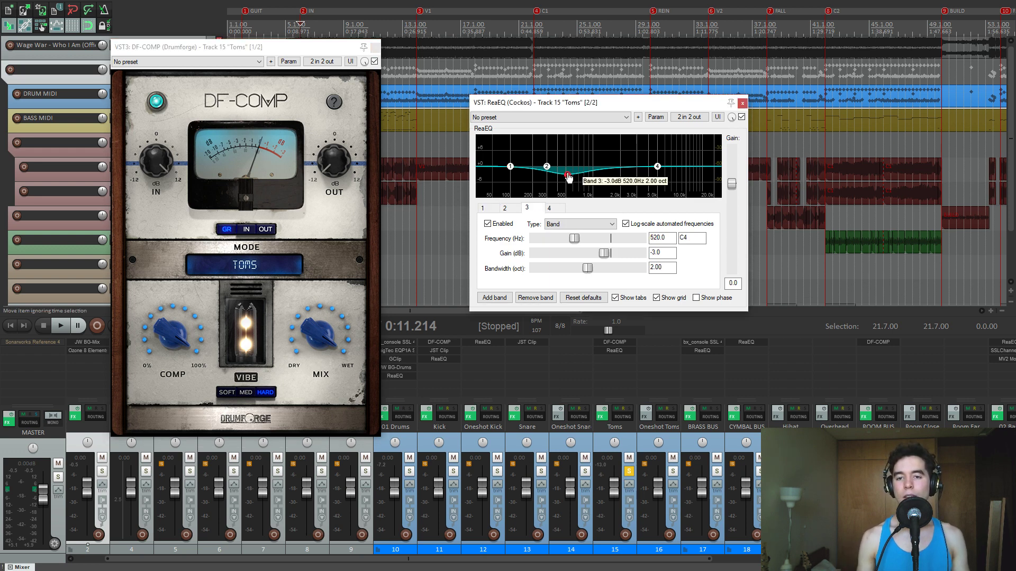
Play the soloed Toms, find the tom fill just before bar 18, and make a time selection from 17.6.50 over the fill.
{"action": "key", "text": "space"}
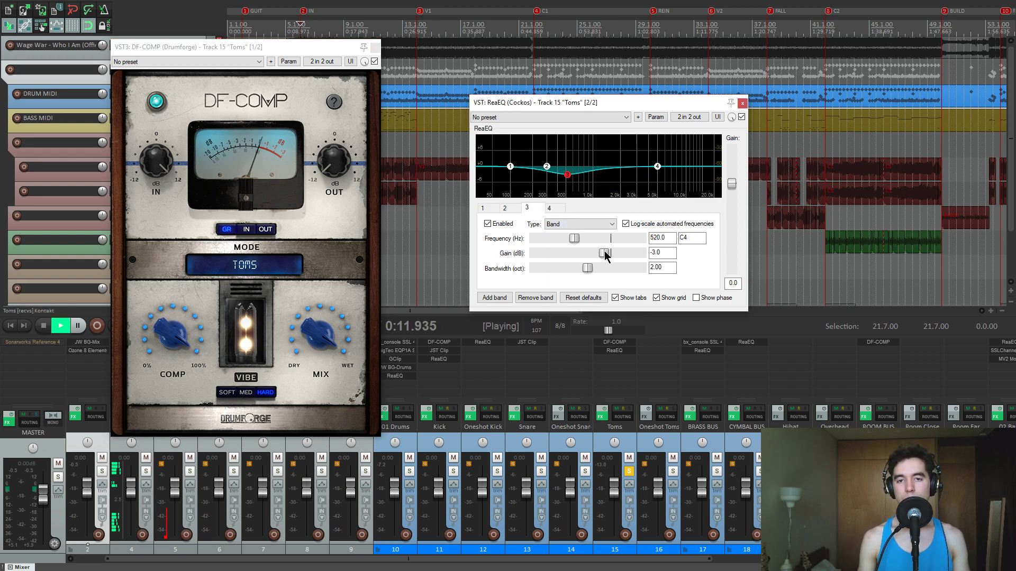
{"action": "key", "text": "space"}
{"action": "left_click_drag", "start_coordinate": [548, 104], "coordinate": [557, 163]}
{"action": "left_click", "coordinate": [474, 144]}
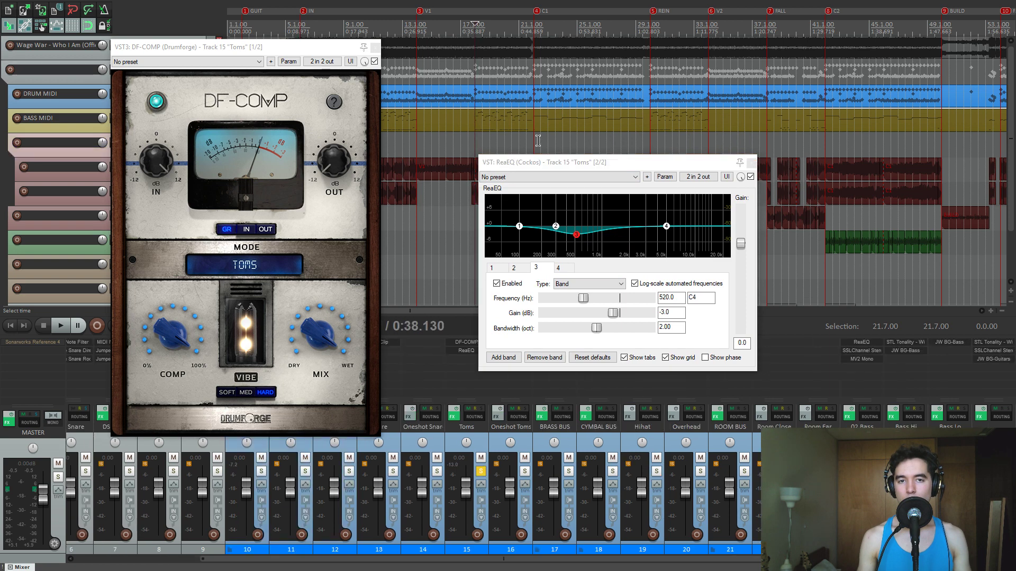
{"action": "scroll", "coordinate": [577, 139], "scroll_direction": "up", "scroll_amount": 8}
{"action": "key", "text": "space"}
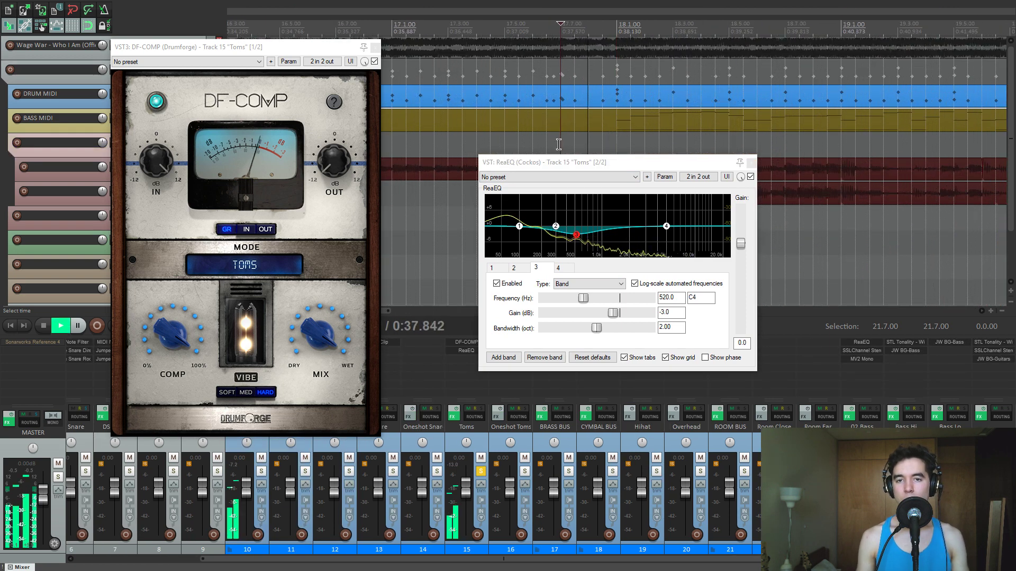
{"action": "left_click_drag", "start_coordinate": [548, 143], "coordinate": [579, 143]}
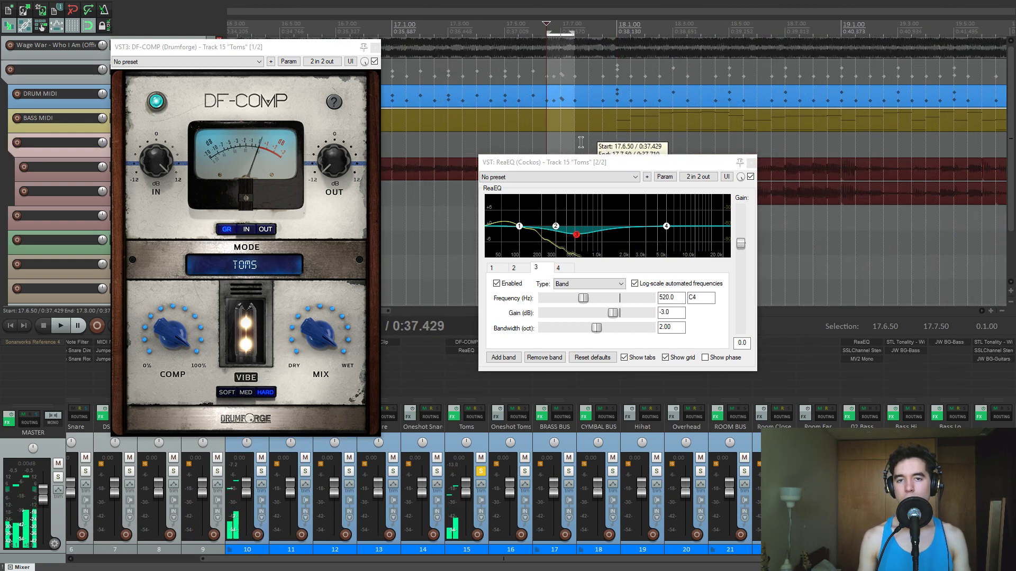
Audition band 3 of the Toms ReaEQ by disabling it and boosting it to 12 dB, and bring its gain back down.
{"action": "left_click", "coordinate": [496, 284]}
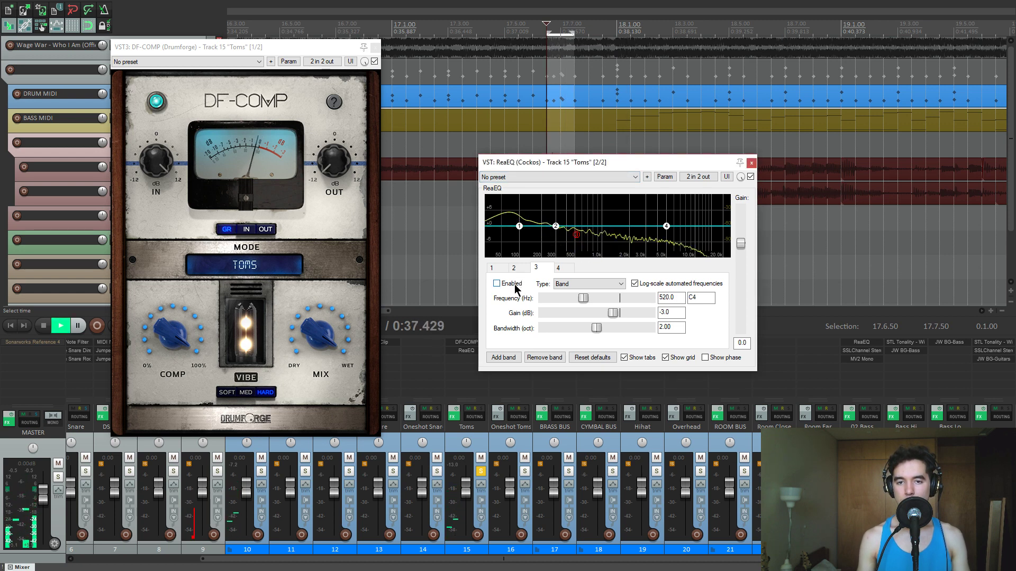
{"action": "left_click_drag", "start_coordinate": [612, 313], "coordinate": [650, 312]}
{"action": "left_click", "coordinate": [496, 284]}
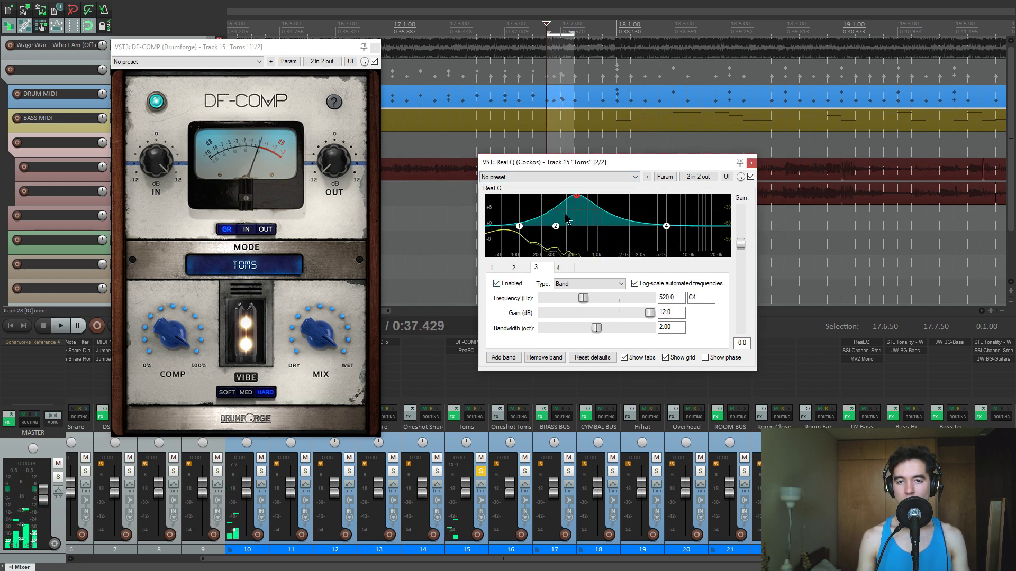
{"action": "key", "text": "space"}
{"action": "left_click_drag", "start_coordinate": [650, 313], "coordinate": [613, 313]}
{"action": "key", "text": "space"}
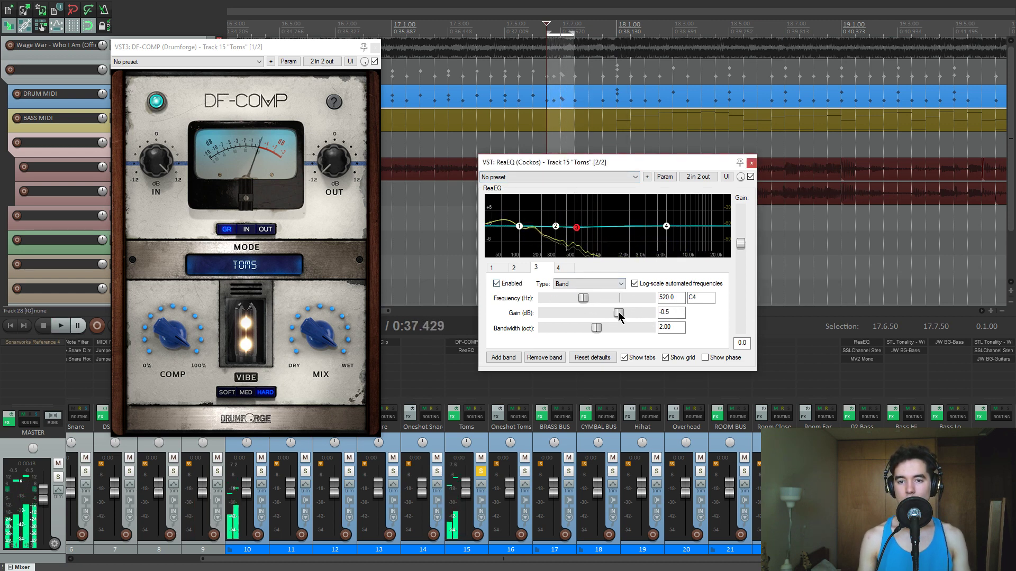
Play the Toms fill a few more times, and close the ReaEQ and DF-COMP windows.
{"action": "left_click", "coordinate": [752, 162]}
{"action": "key", "text": "space"}
{"action": "key", "text": "space"}
{"action": "key", "text": "space"}
{"action": "key", "text": "space"}
{"action": "left_click", "coordinate": [375, 47]}
Add Oneshot Toms to the solo, compare both tom layers with Oneshot Toms alone, and clear the time selection.
{"action": "left_click", "coordinate": [524, 471]}
{"action": "key", "text": "space"}
{"action": "key", "text": "space"}
{"action": "key", "text": "space"}
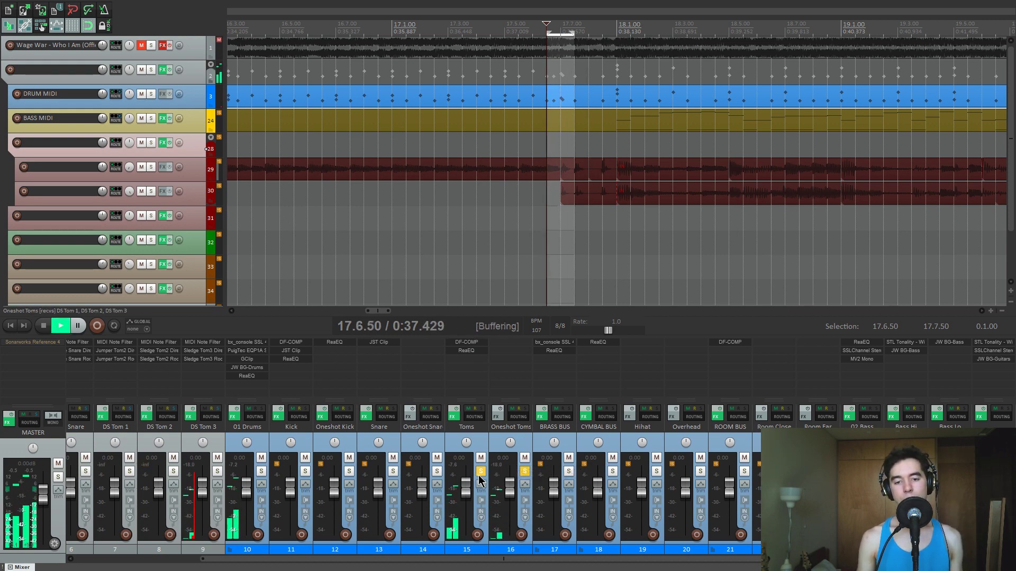
{"action": "key", "text": "space"}
{"action": "left_click", "coordinate": [480, 472]}
{"action": "key", "text": "space"}
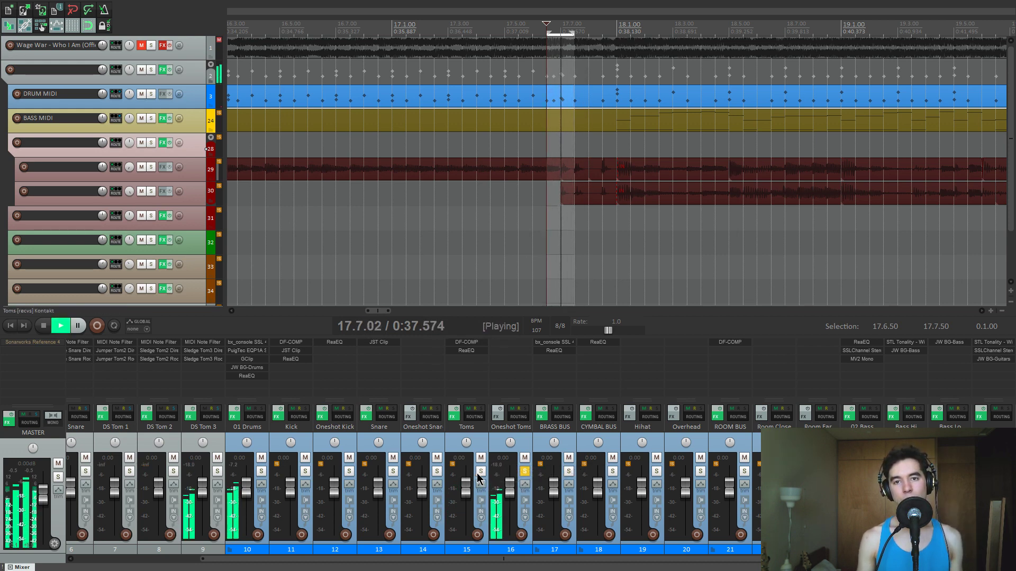
{"action": "key", "text": "space"}
{"action": "left_click_drag", "start_coordinate": [574, 34], "coordinate": [548, 34]}
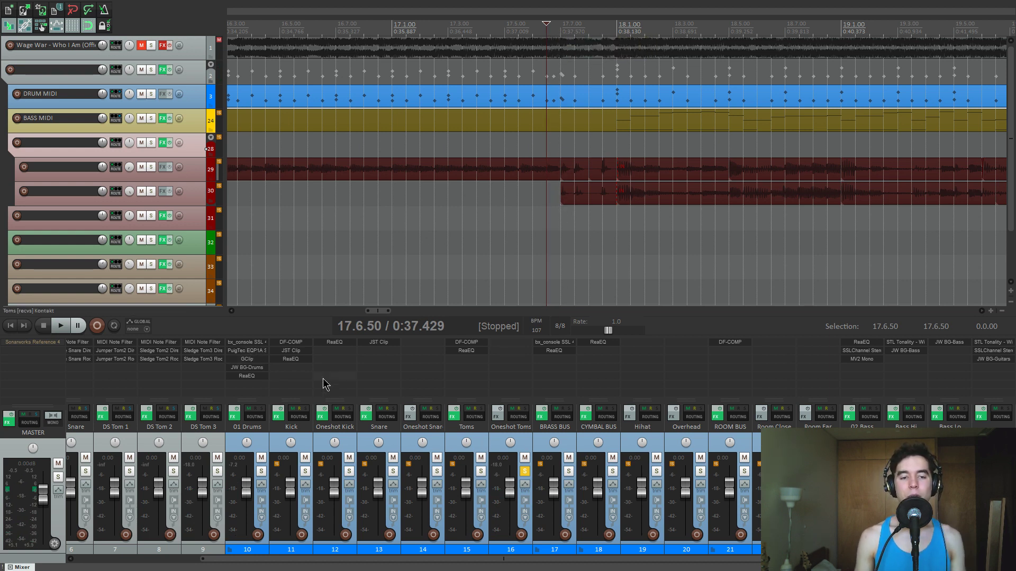
Replace the Oneshot Toms solo with BRASS BUS, and play the cymbals and rooms from bar 18 and from the IN marker.
{"action": "scroll", "coordinate": [529, 439], "scroll_direction": "up", "scroll_amount": 3}
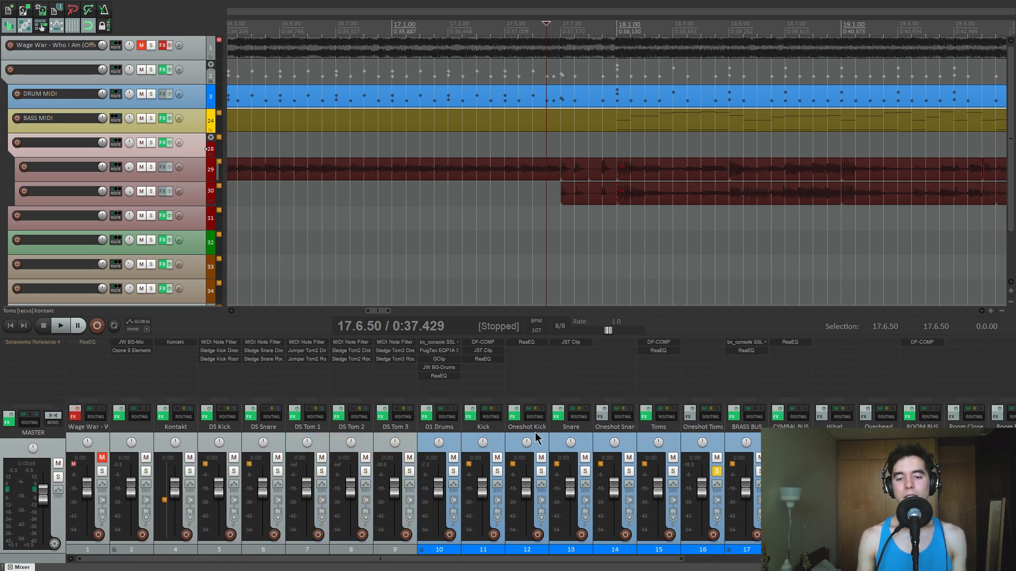
{"action": "left_click", "coordinate": [717, 472]}
{"action": "left_click", "coordinate": [613, 146]}
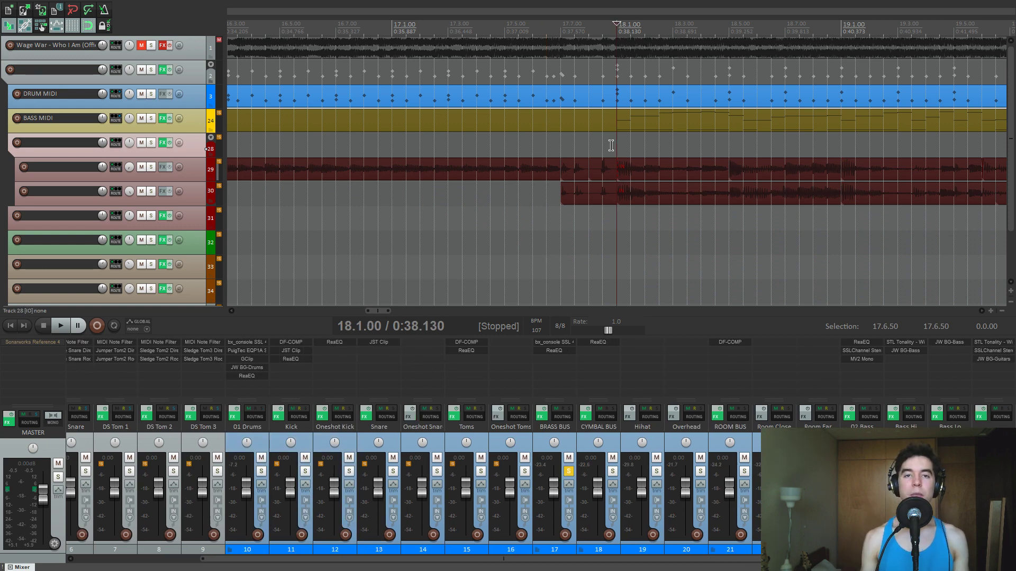
{"action": "scroll", "coordinate": [584, 137], "scroll_direction": "down", "scroll_amount": 5}
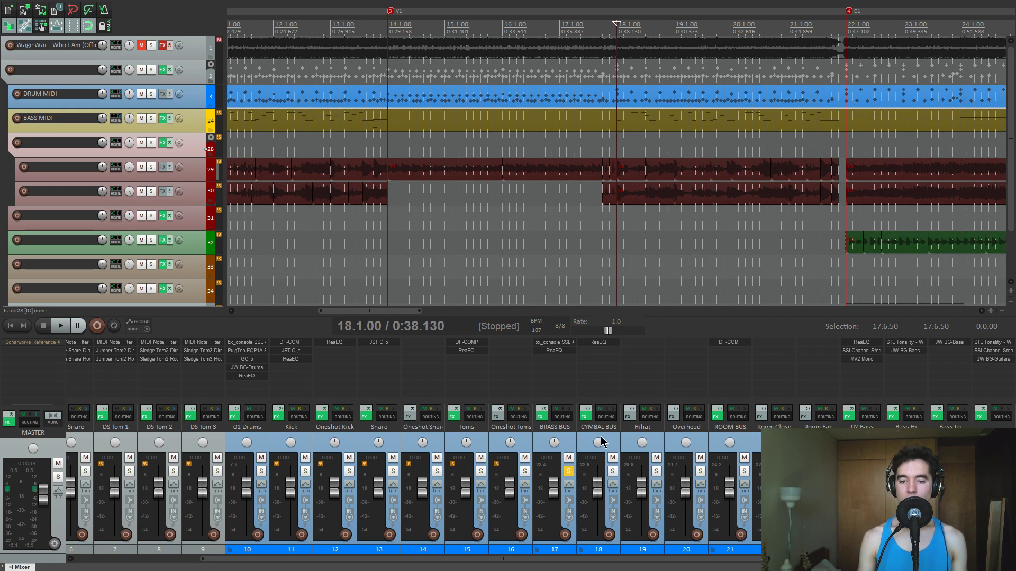
{"action": "key", "text": "space"}
{"action": "scroll", "coordinate": [395, 147], "scroll_direction": "down", "scroll_amount": 6}
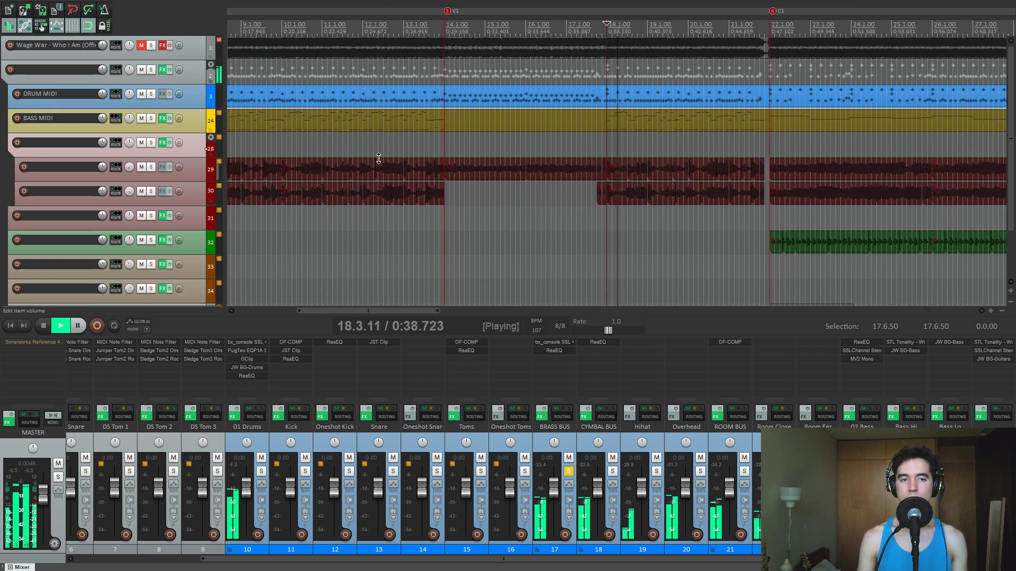
{"action": "key", "text": "2"}
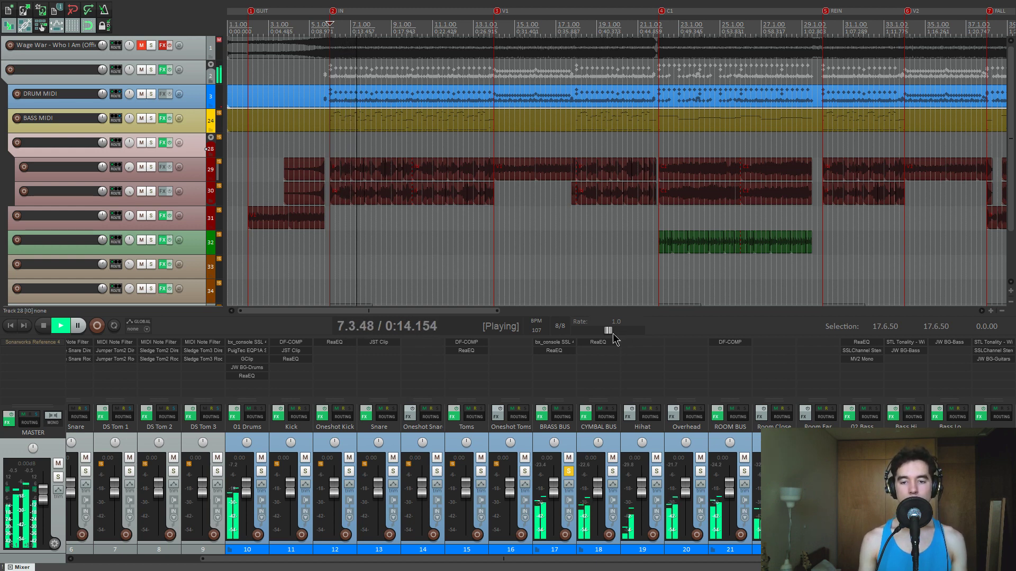
{"action": "key", "text": "space"}
Point out the CYMBAL BUS and Overhead channels, and select the BRASS BUS channel.
{"action": "left_click", "coordinate": [584, 440]}
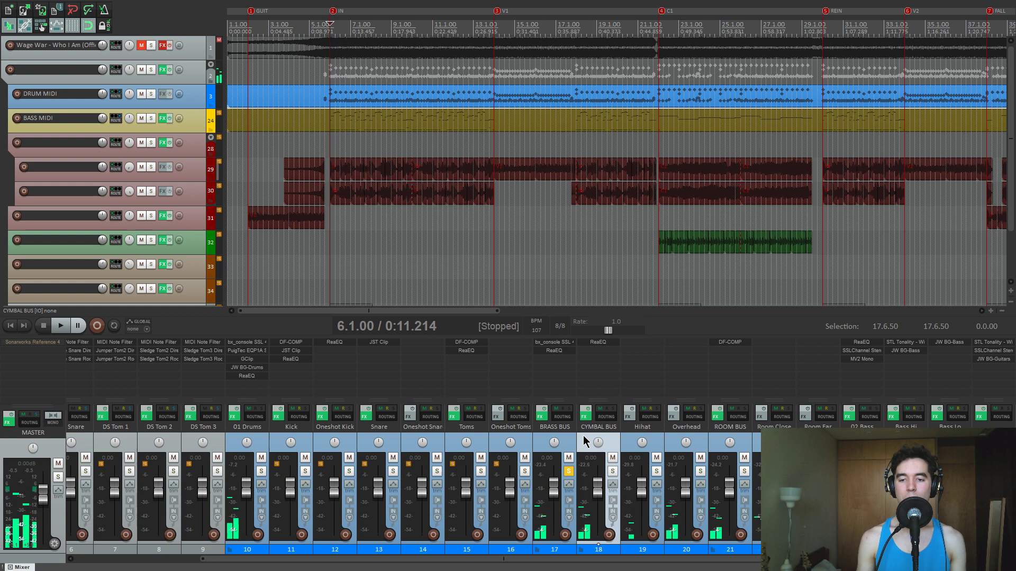
{"action": "left_click", "coordinate": [693, 448]}
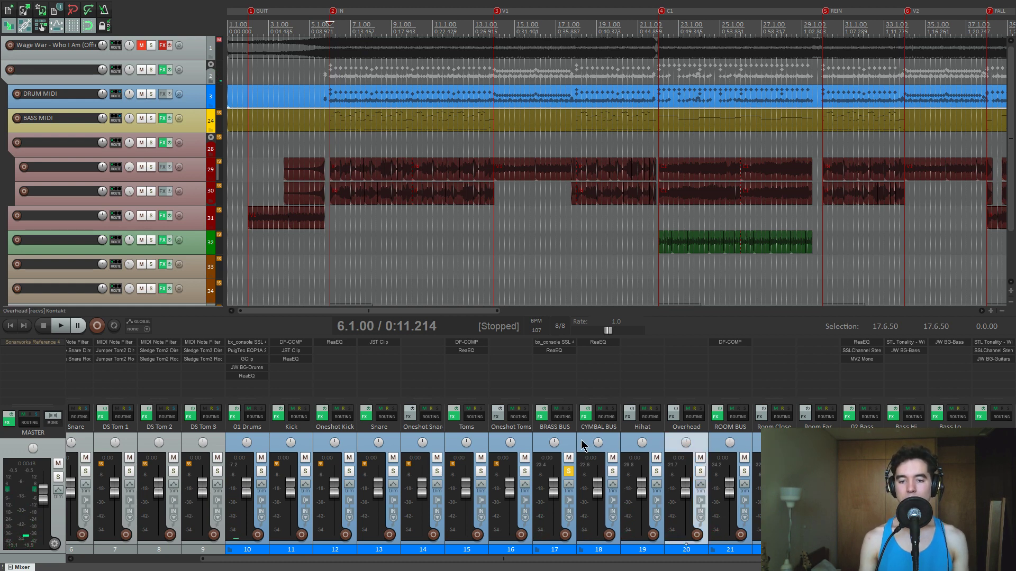
{"action": "left_click", "coordinate": [573, 419]}
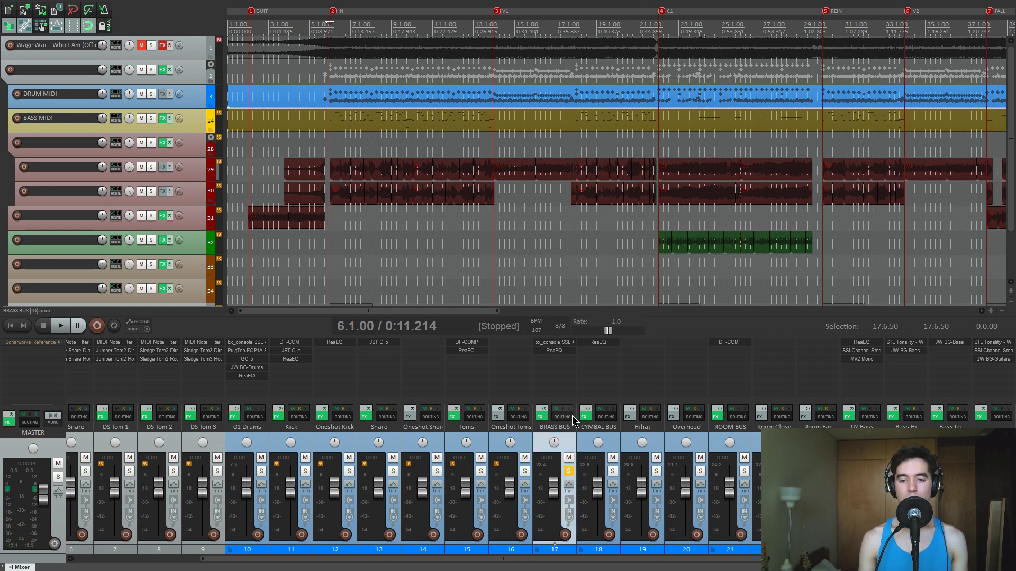
Show the bx_console SSL 4000 E plugin on BRASS BUS and play the bus through it.
{"action": "left_click", "coordinate": [569, 346]}
{"action": "left_click_drag", "start_coordinate": [498, 54], "coordinate": [355, 49]}
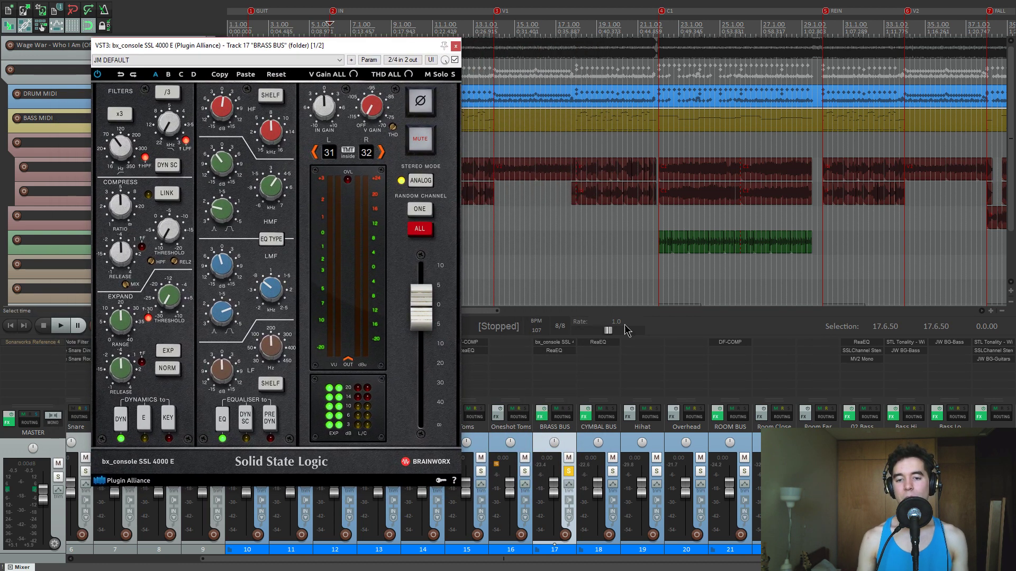
{"action": "left_click_drag", "start_coordinate": [347, 46], "coordinate": [385, 69]}
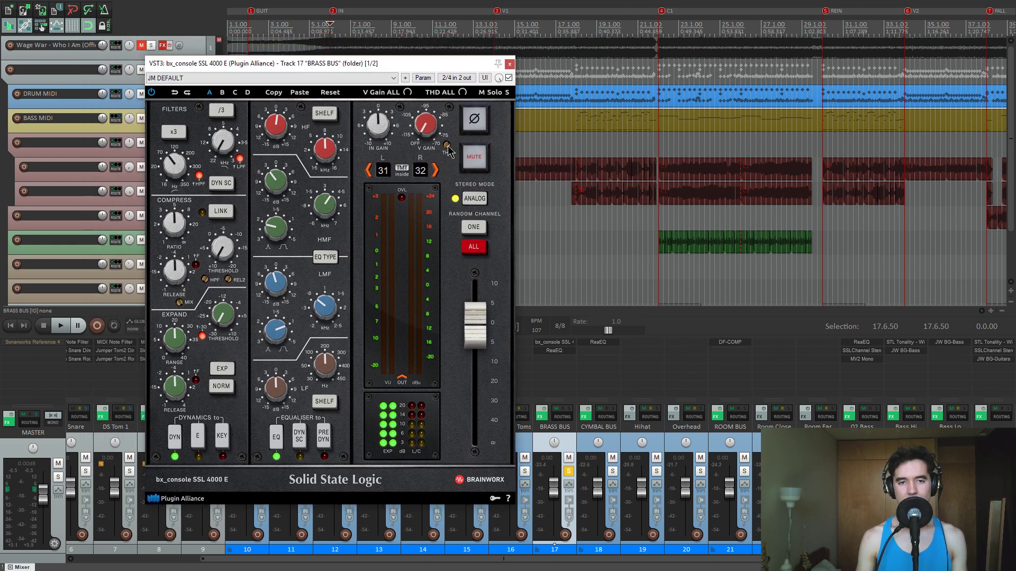
{"action": "left_click_drag", "start_coordinate": [443, 66], "coordinate": [448, 66]}
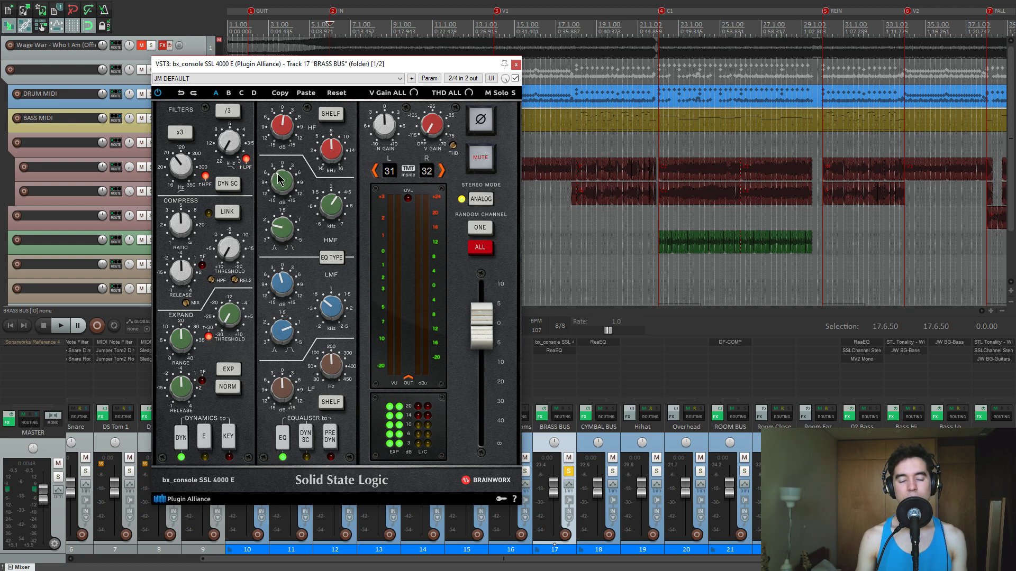
{"action": "key", "text": "space"}
{"action": "mouse_move", "coordinate": [280, 183]}
{"action": "left_mouse_down"}
{"action": "mouse_move", "coordinate": [286, 198]}
{"action": "mouse_move", "coordinate": [270, 170]}
{"action": "left_mouse_up"}
{"action": "key", "text": "space"}
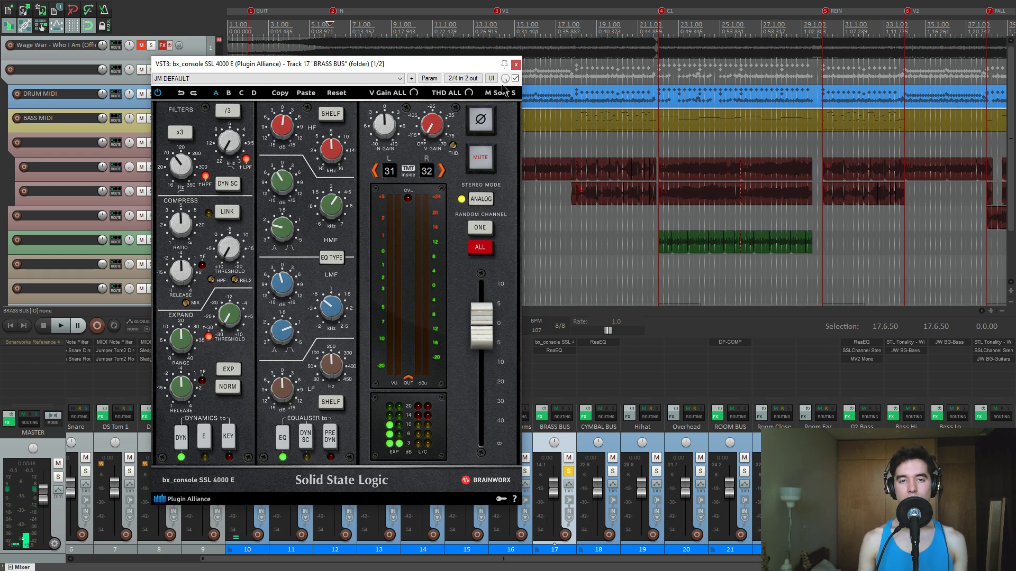
Close the console plugin and show band 3 of the ReaEQ on BRASS BUS.
{"action": "left_click", "coordinate": [517, 64]}
{"action": "left_click", "coordinate": [570, 351]}
{"action": "left_click_drag", "start_coordinate": [326, 62], "coordinate": [332, 170]}
{"action": "left_click", "coordinate": [283, 238]}
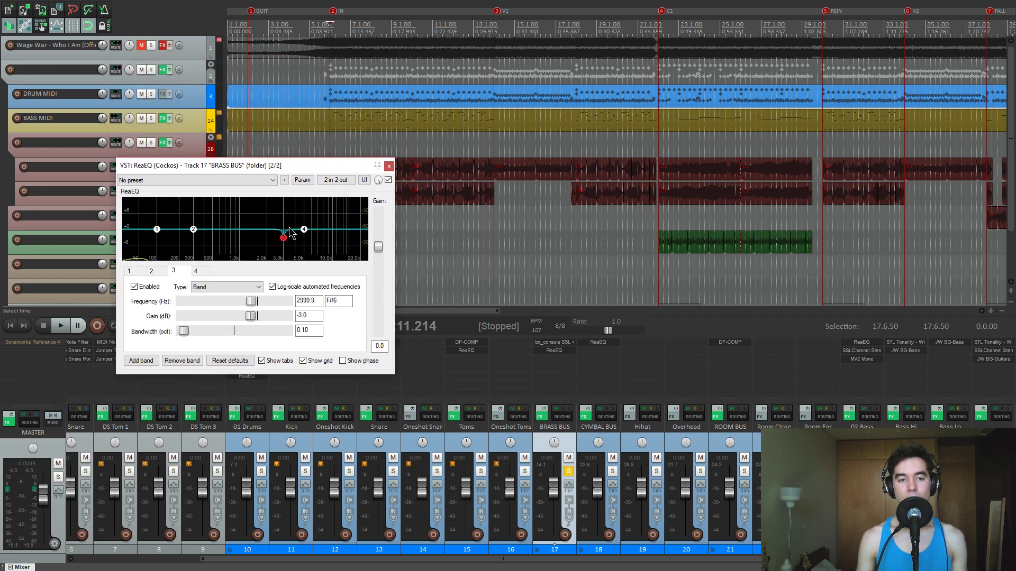
Play BRASS BUS from the C1 marker while boosting ReaEQ band 3 to 12 dB to hear the harsh frequency.
{"action": "left_click", "coordinate": [657, 143]}
{"action": "key", "text": "space"}
{"action": "left_click_drag", "start_coordinate": [251, 316], "coordinate": [366, 318]}
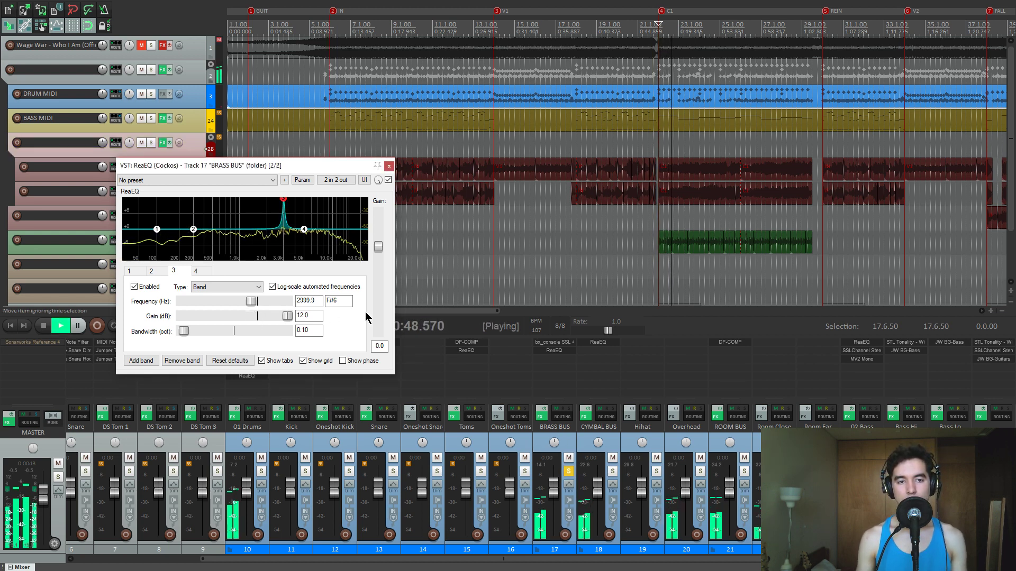
{"action": "key", "text": "space"}
Set the gain of ReaEQ band 3 on BRASS BUS to 0 dB and close the equalizer.
{"action": "double_click", "coordinate": [309, 316]}
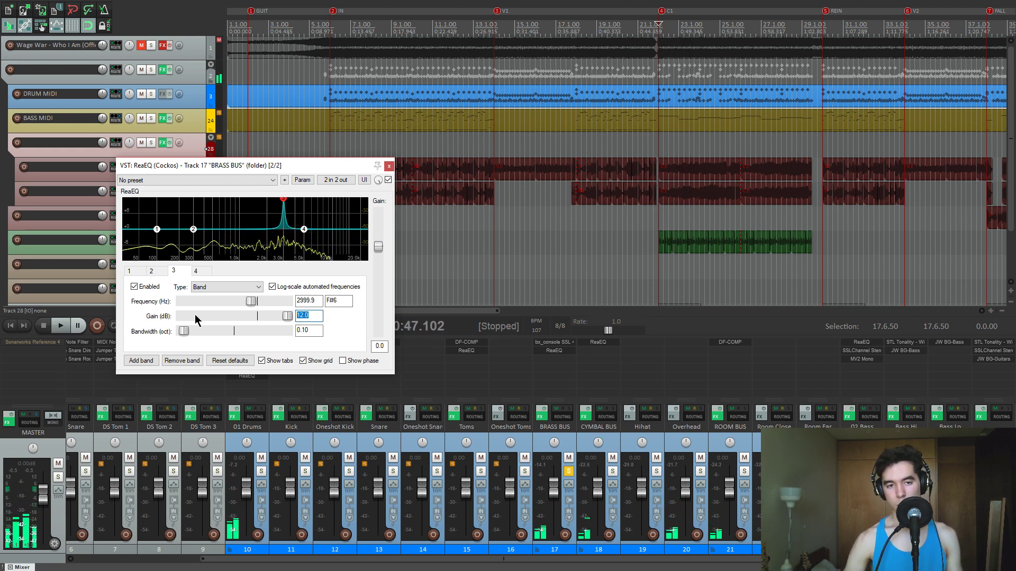
{"action": "type", "text": "0"}
{"action": "key", "text": "Return"}
{"action": "left_click", "coordinate": [389, 166]}
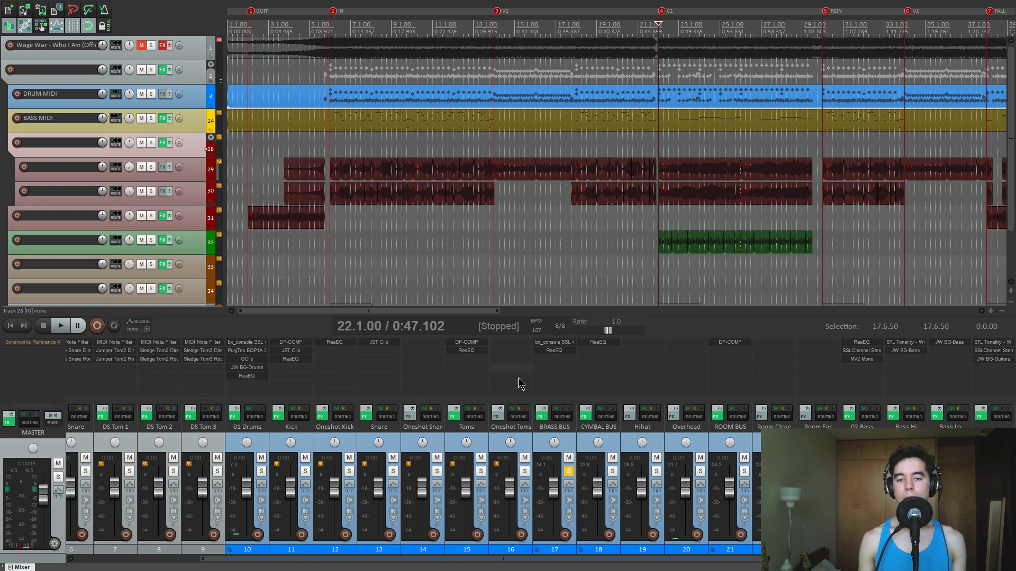
Solo CYMBAL BUS instead of BRASS BUS and play it from the C1 marker with its ReaEQ shown.
{"action": "left_click", "coordinate": [568, 470]}
{"action": "left_click", "coordinate": [612, 471]}
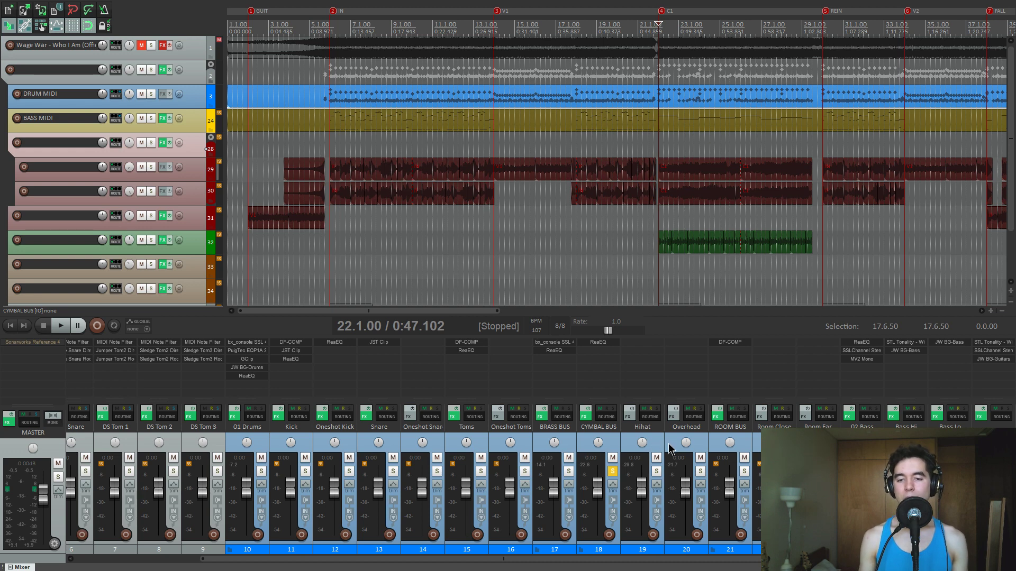
{"action": "key", "text": "space"}
{"action": "left_click", "coordinate": [598, 342]}
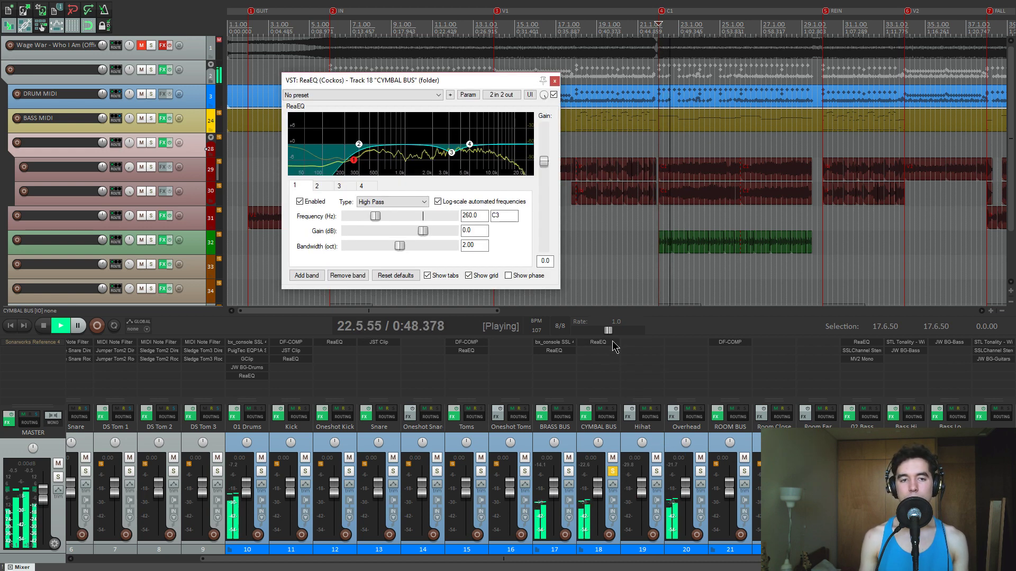
{"action": "mouse_move", "coordinate": [357, 164]}
{"action": "key", "text": "space"}
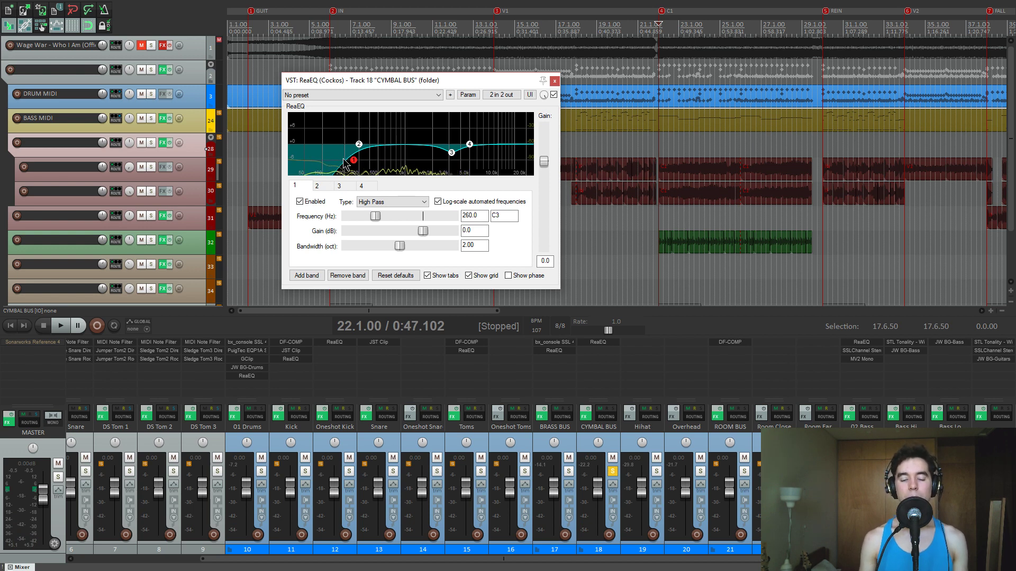
Play CYMBAL BUS while disabling and re-enabling the high-pass band 1 of its ReaEQ to compare the sound.
{"action": "key", "text": "space"}
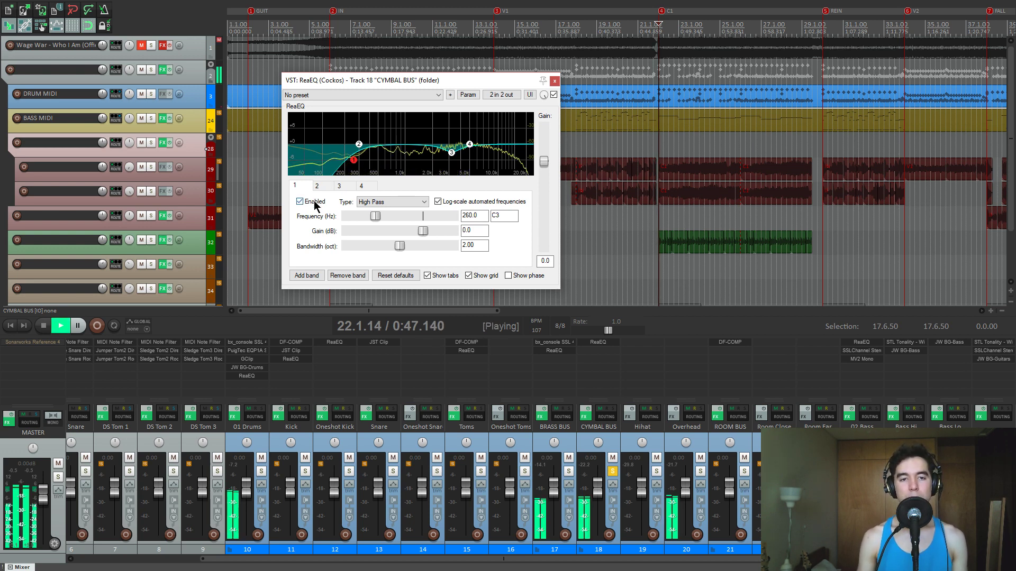
{"action": "left_click", "coordinate": [314, 203]}
{"action": "left_click", "coordinate": [300, 202]}
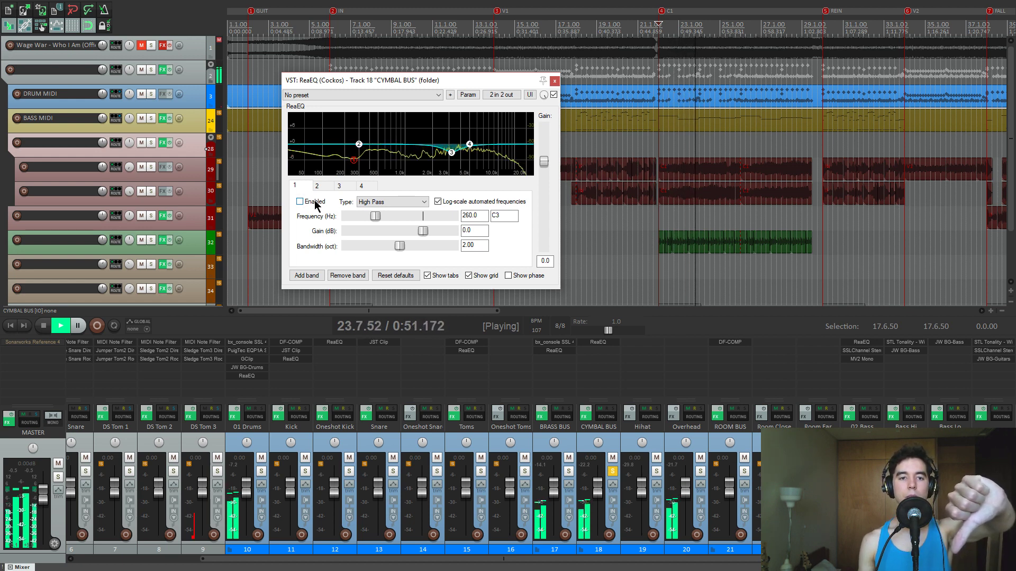
{"action": "left_click", "coordinate": [315, 203]}
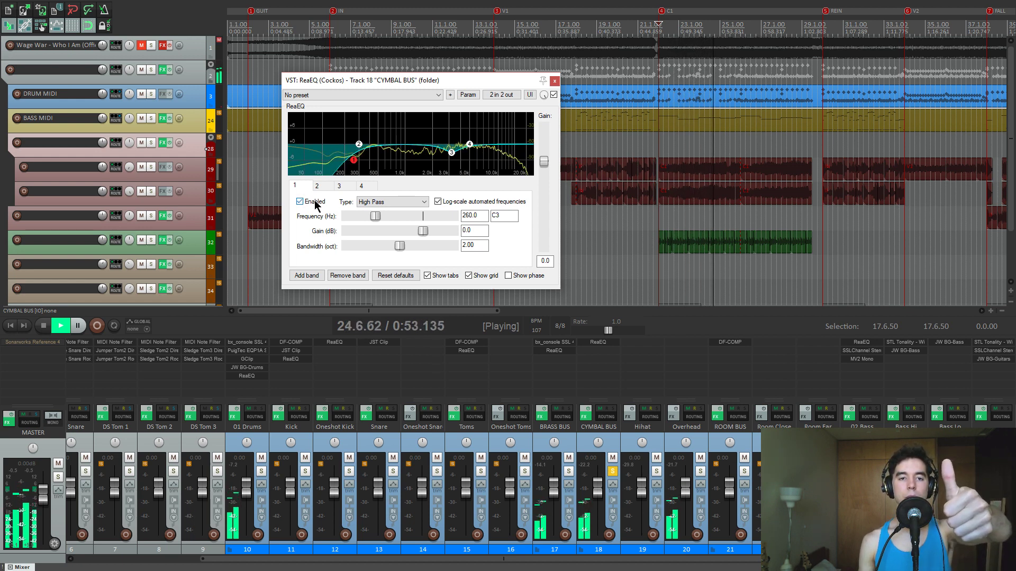
{"action": "key", "text": "space"}
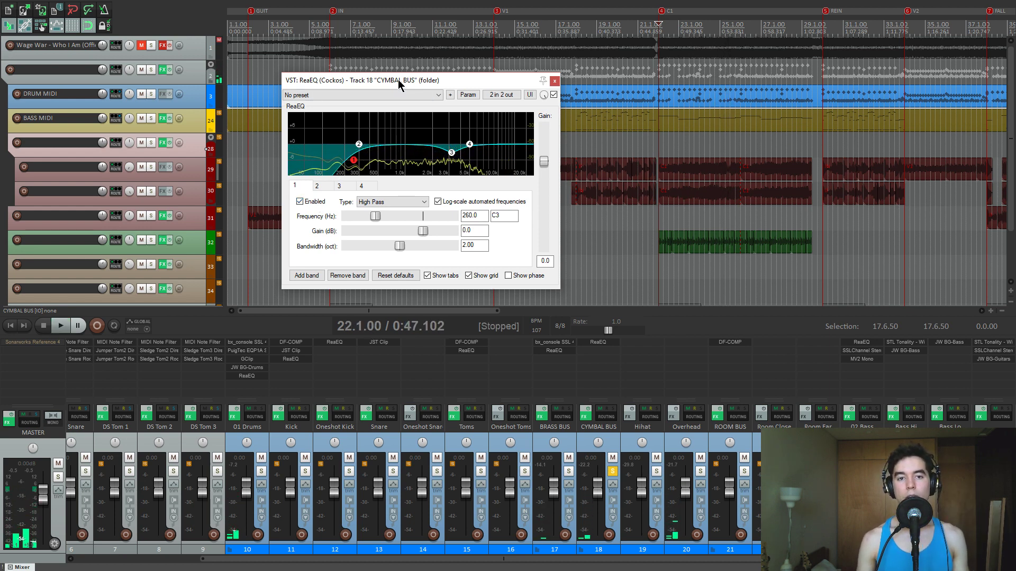
Play CYMBAL BUS from the C1 marker while boosting ReaEQ band 3 to 12 dB to hear the harsh frequency.
{"action": "left_click", "coordinate": [451, 153]}
{"action": "scroll", "coordinate": [453, 159], "scroll_direction": "down", "scroll_amount": 3}
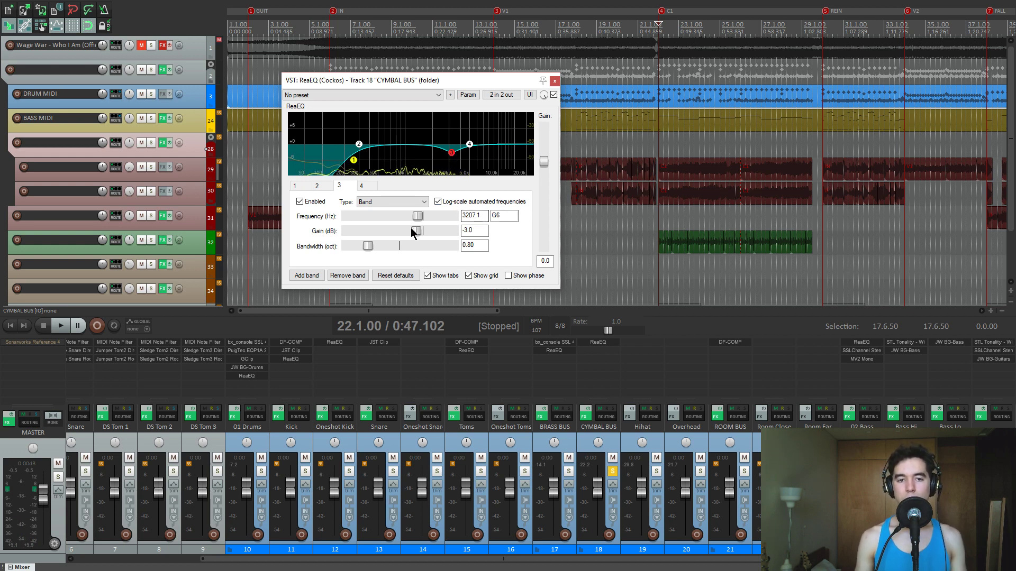
{"action": "key", "text": "space"}
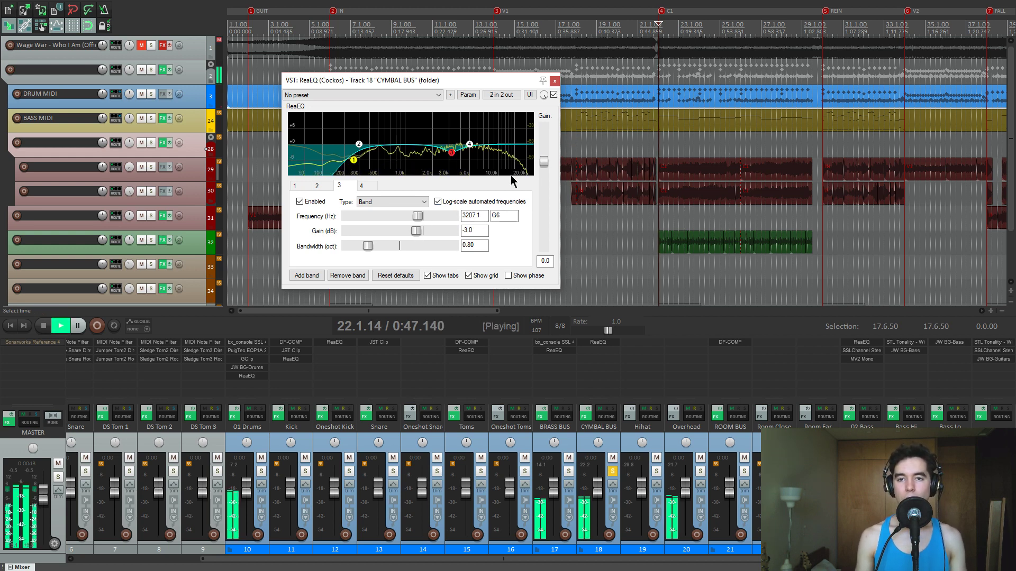
{"action": "left_click_drag", "start_coordinate": [417, 231], "coordinate": [458, 230]}
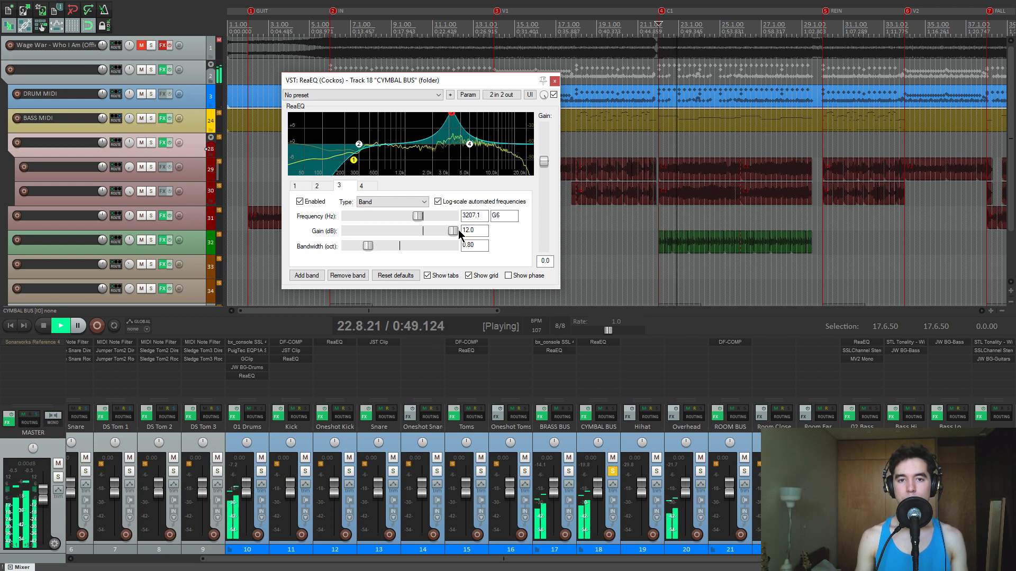
Set the gain of ReaEQ band 3 on CYMBAL BUS to -3 dB, stop playback and close the equalizer.
{"action": "type", "text": "-3"}
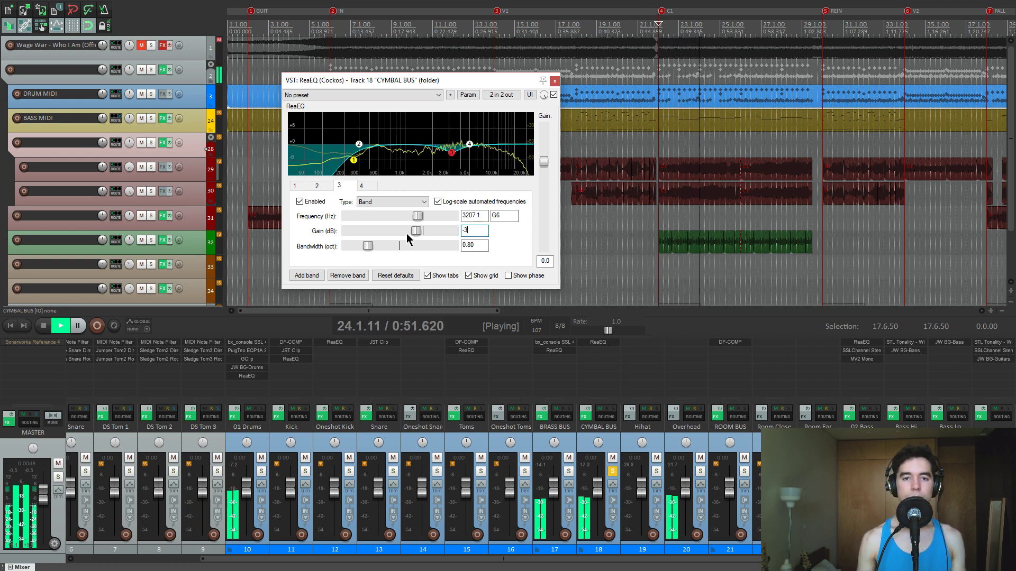
{"action": "key", "text": "space"}
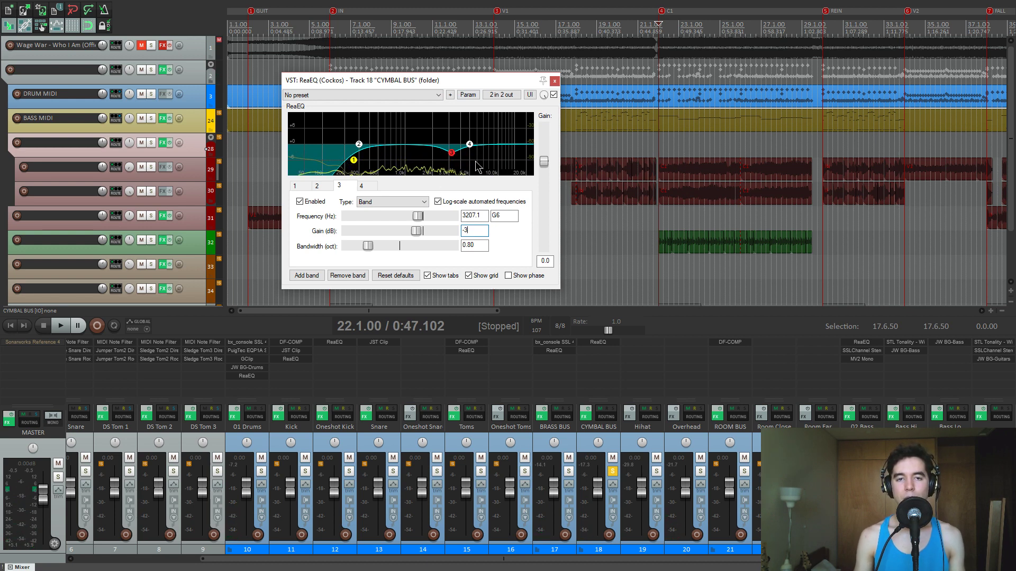
{"action": "left_click", "coordinate": [553, 81]}
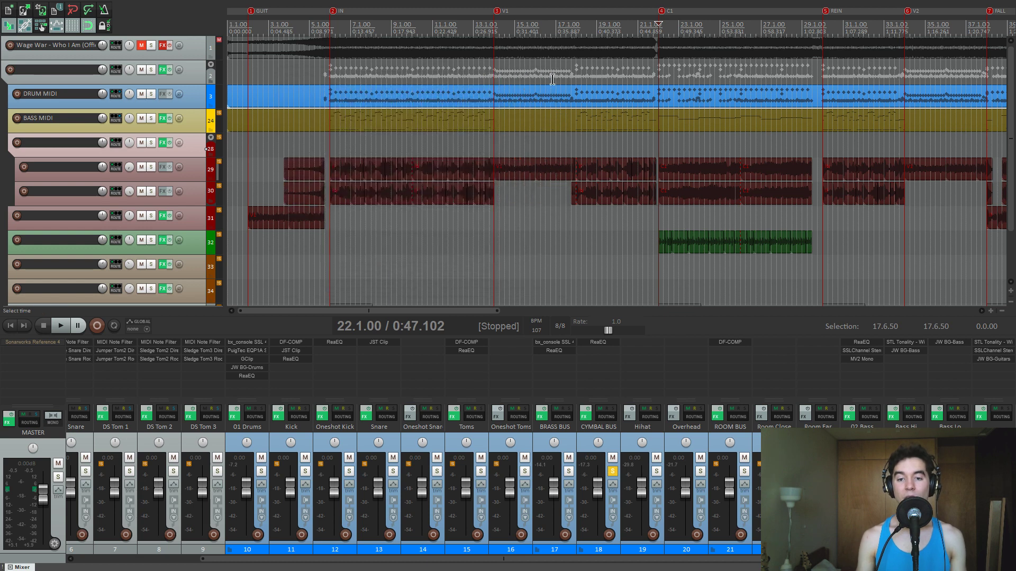
Solo ROOM BUS instead of CYMBAL BUS and play it with its DF-COMP plugin shown.
{"action": "left_click", "coordinate": [613, 471]}
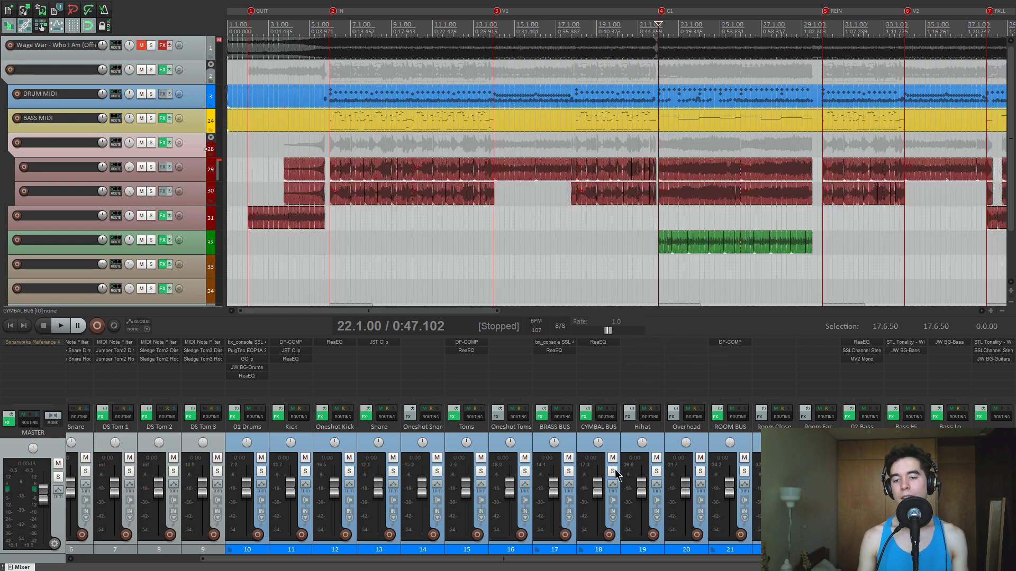
{"action": "left_click", "coordinate": [744, 470]}
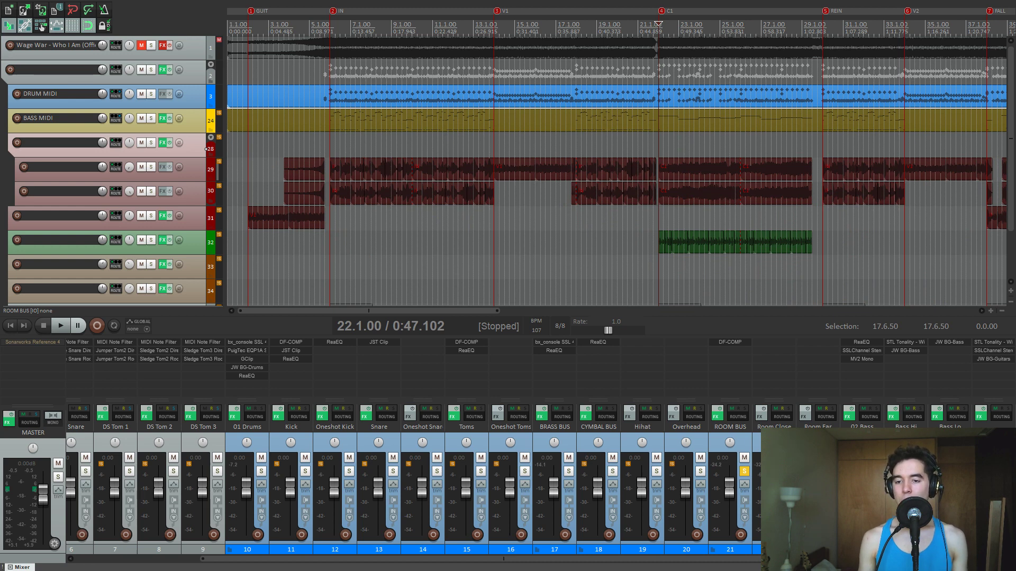
{"action": "left_click", "coordinate": [733, 343]}
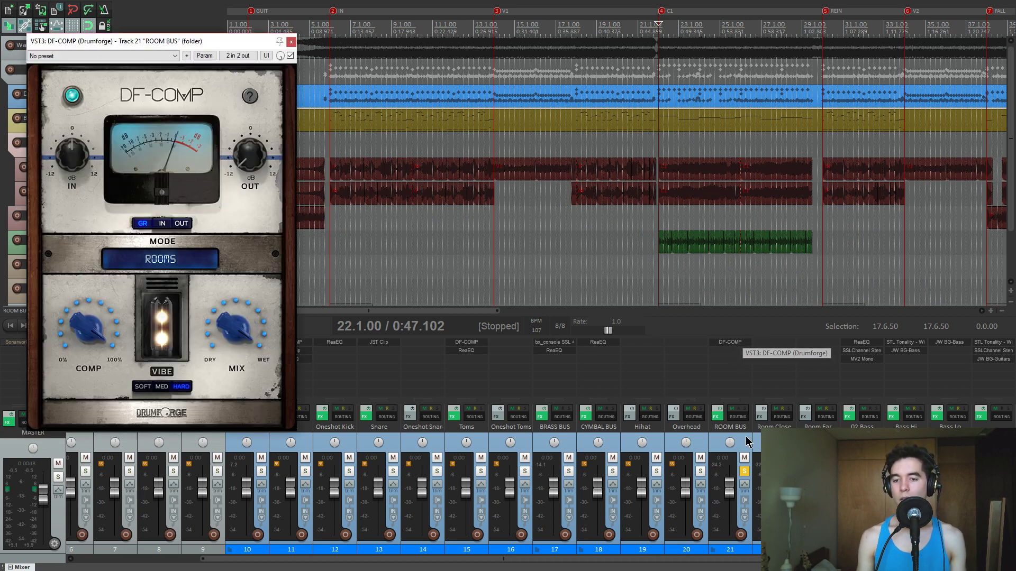
{"action": "left_click_drag", "start_coordinate": [258, 48], "coordinate": [456, 82]}
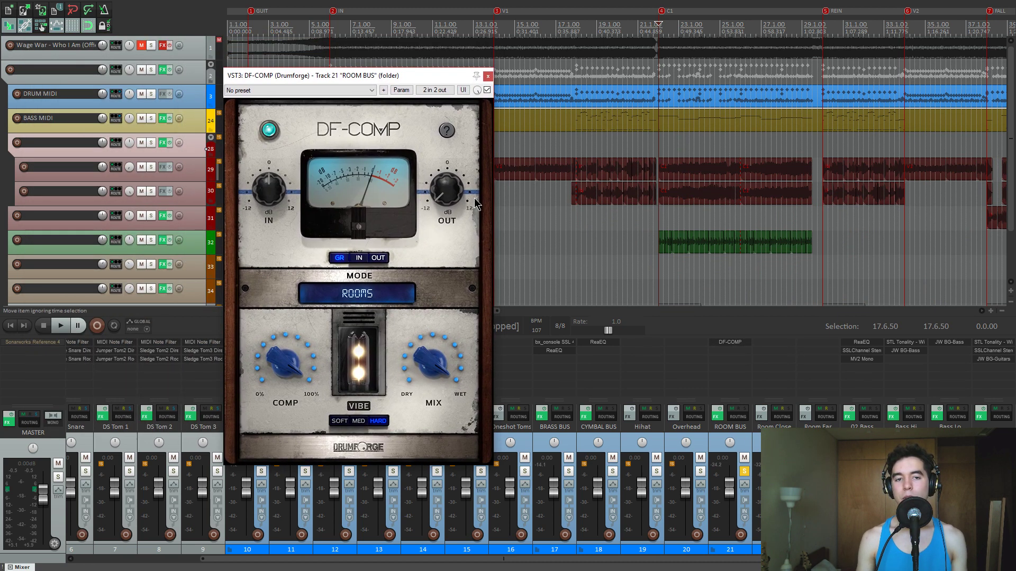
{"action": "key", "text": "space"}
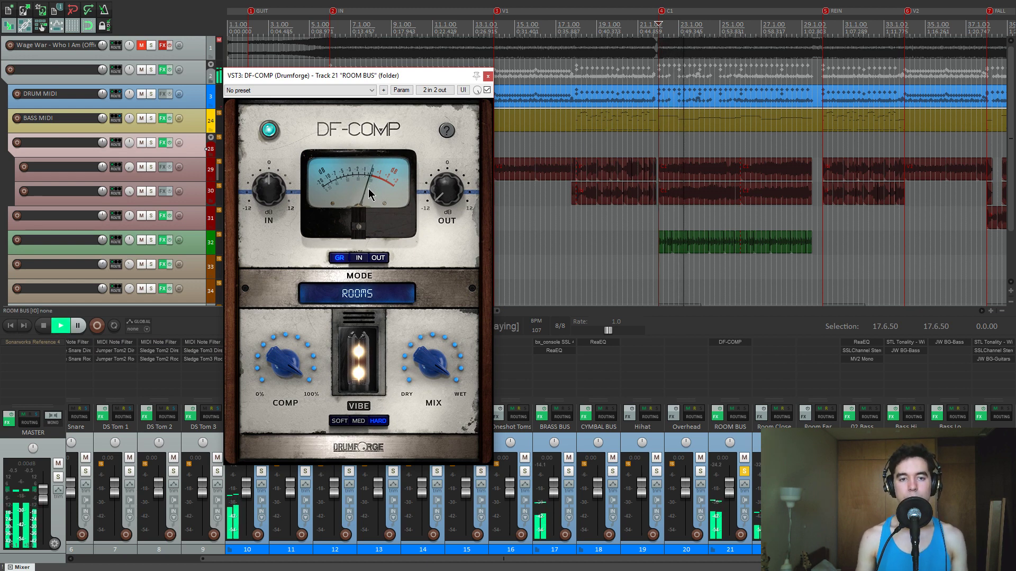
{"action": "key", "text": "space"}
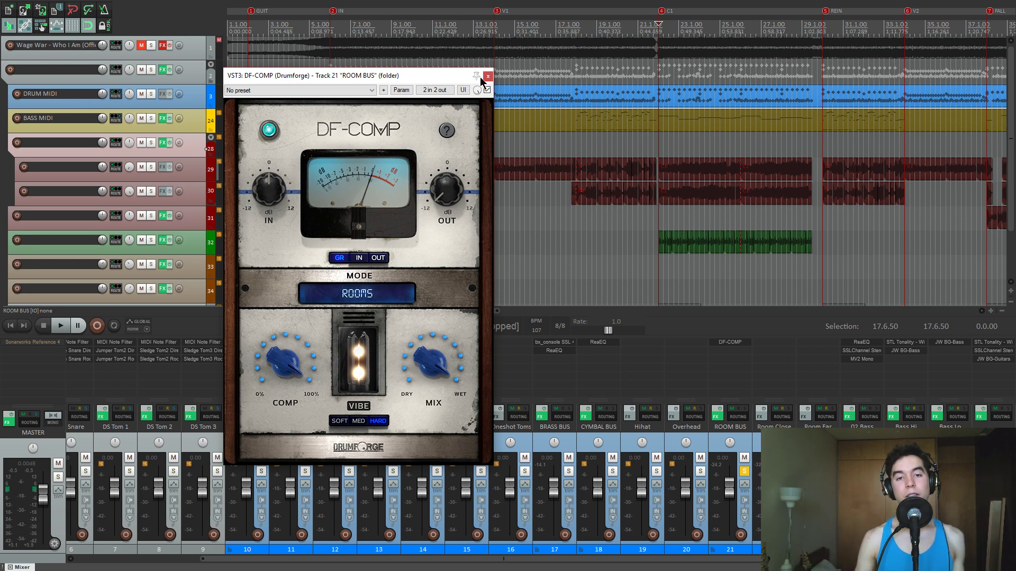
Play ROOM BUS with DF-COMP bypassed and with it re-enabled to compare the room compression.
{"action": "left_click", "coordinate": [487, 90]}
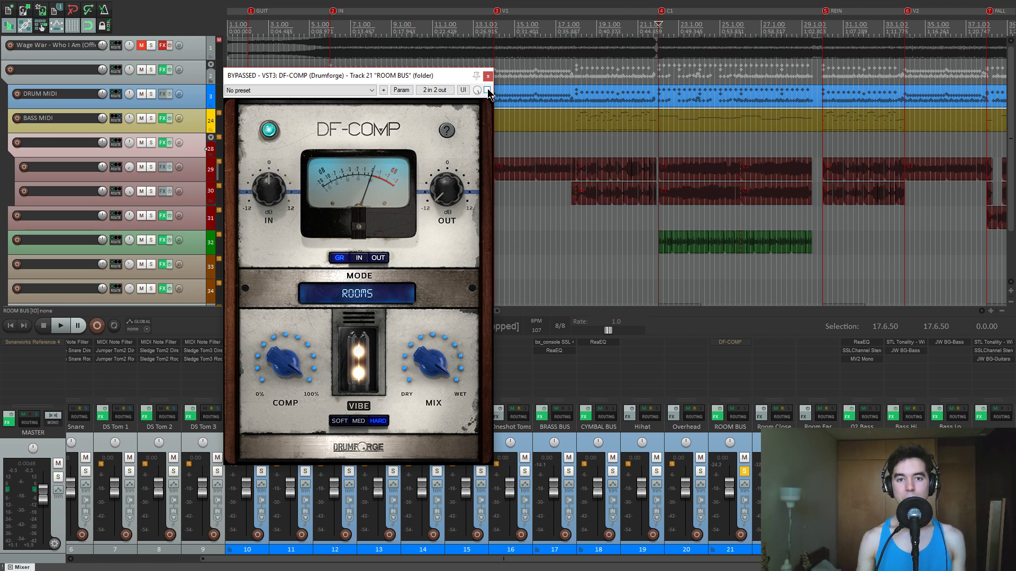
{"action": "key", "text": "space"}
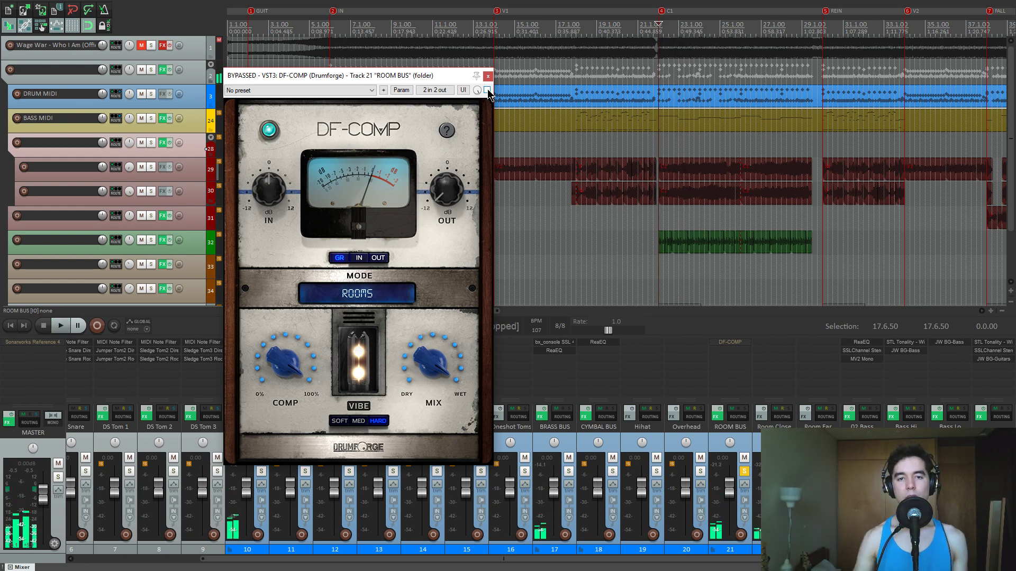
{"action": "left_click", "coordinate": [487, 89]}
{"action": "key", "text": "space"}
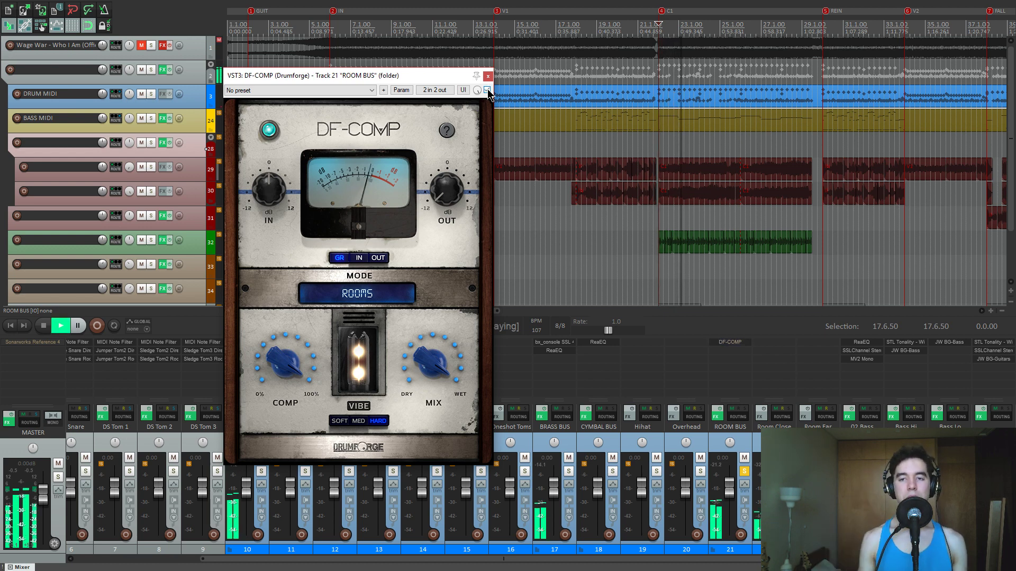
{"action": "key", "text": "space"}
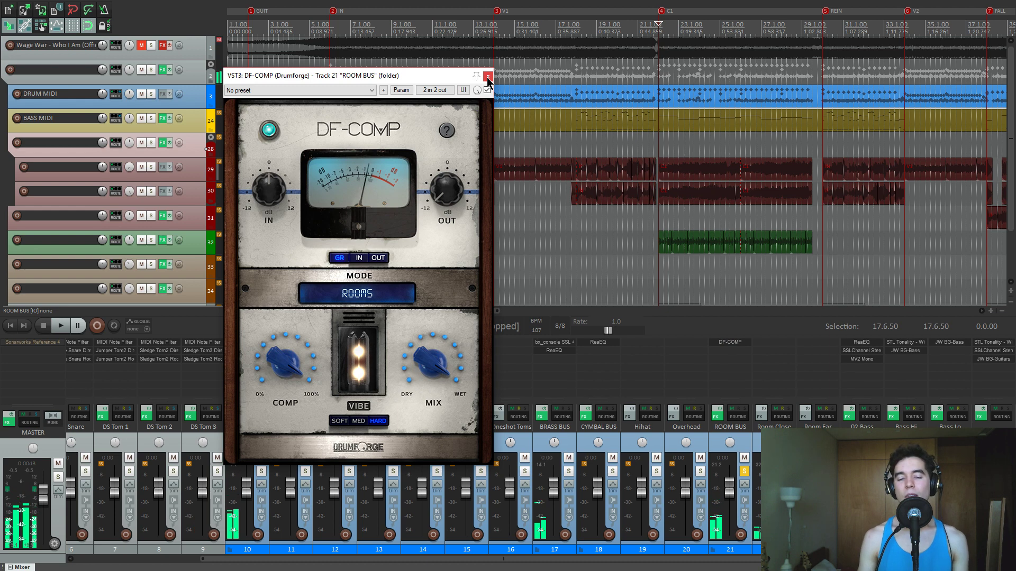
Close DF-COMP and play ROOM BUS soloed together with the Snare and Oneshot Snare tracks from the C1 marker.
{"action": "left_click", "coordinate": [488, 77]}
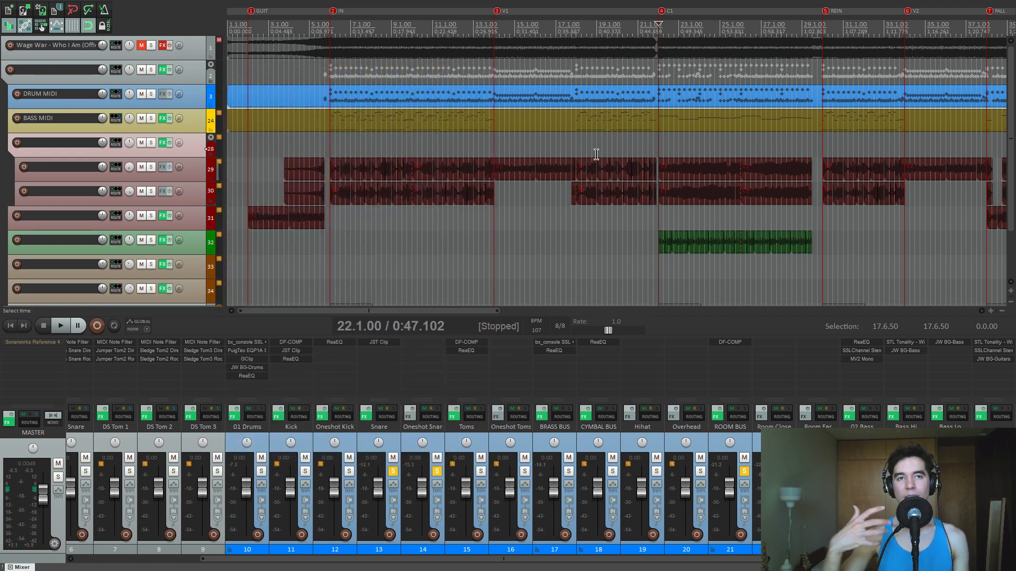
{"action": "key", "text": "space"}
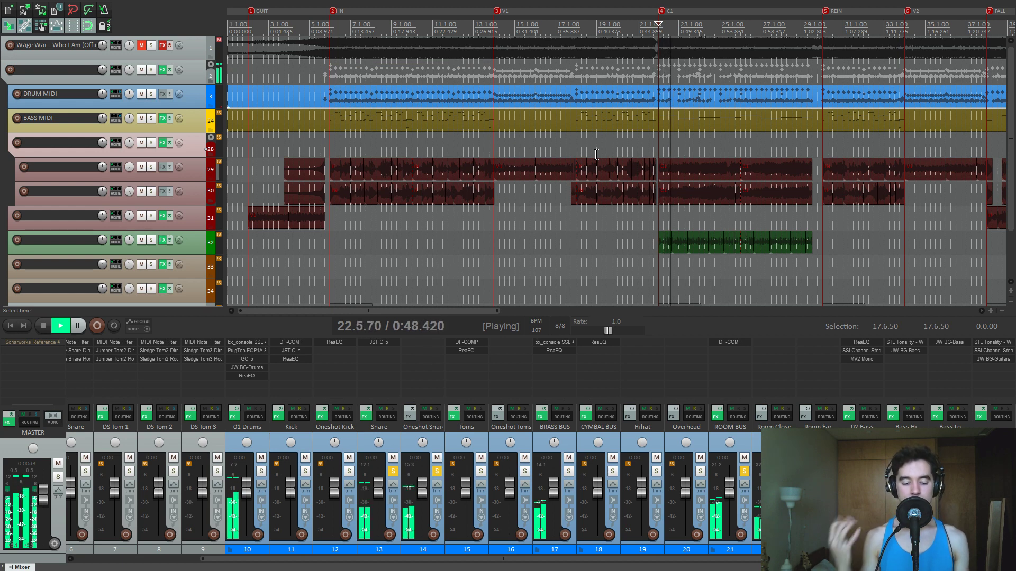
{"action": "key", "text": "space"}
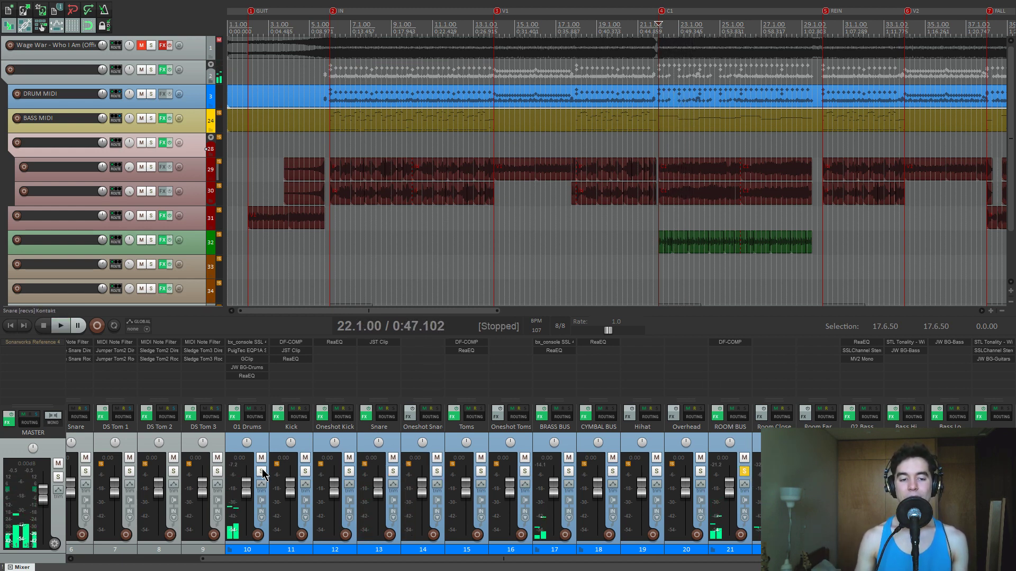
Solo 01 Drums instead of ROOM BUS, play the full drums from C1 and show the whole song in the arrangement.
{"action": "left_click", "coordinate": [744, 471]}
{"action": "scroll", "coordinate": [466, 436], "scroll_direction": "left", "scroll_amount": 5}
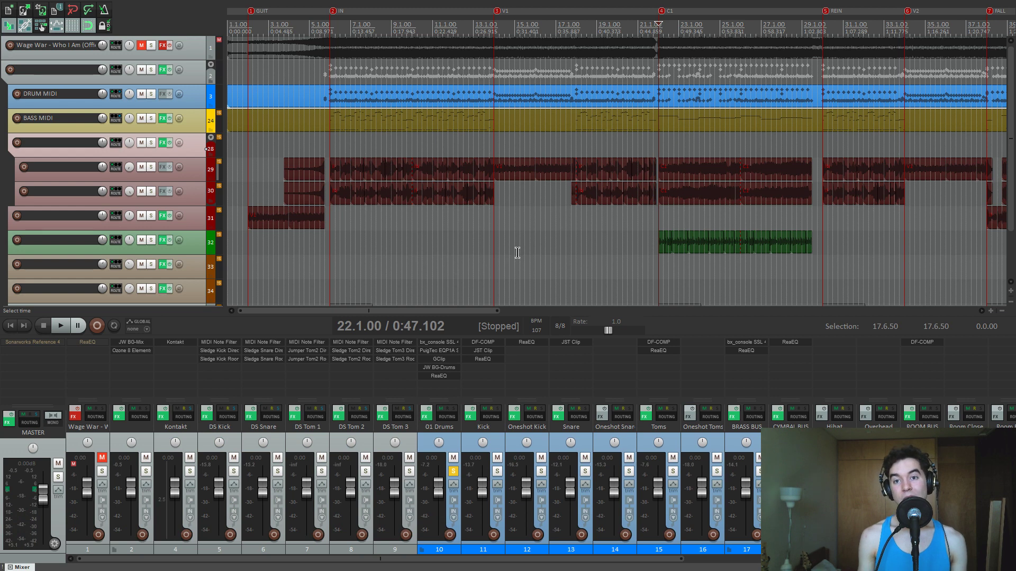
{"action": "key", "text": "space"}
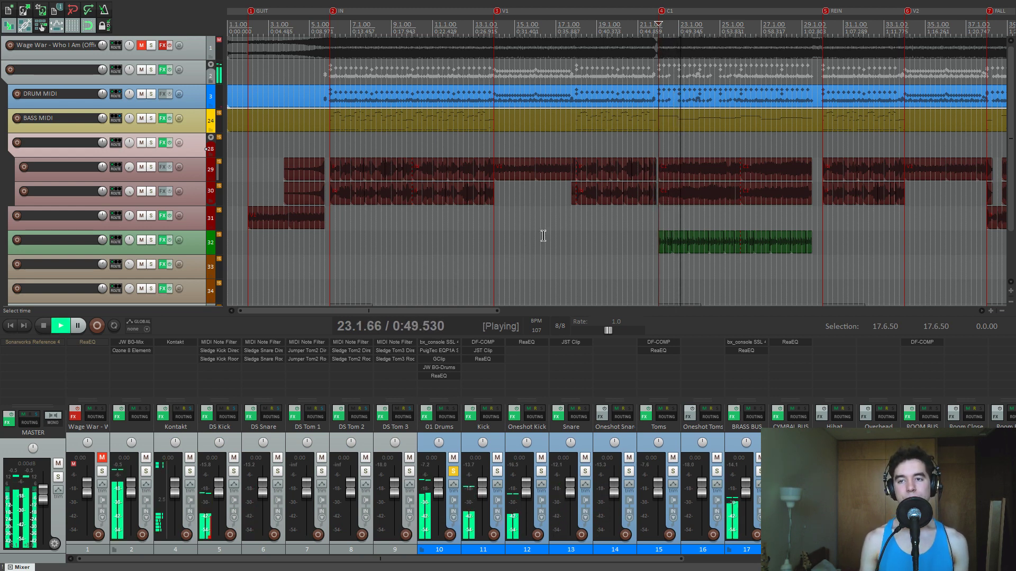
{"action": "scroll", "coordinate": [545, 233], "scroll_direction": "down", "scroll_amount": 2}
{"action": "scroll", "coordinate": [543, 235], "scroll_direction": "down", "scroll_amount": 1}
{"action": "scroll", "coordinate": [544, 236], "scroll_direction": "down", "scroll_amount": 1}
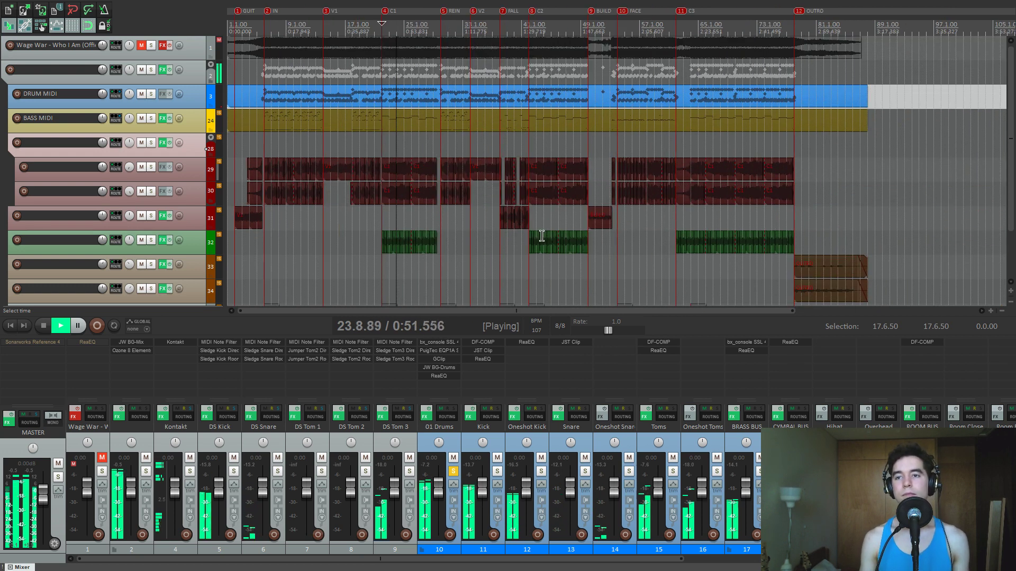
{"action": "key", "text": "space"}
{"action": "left_click_drag", "start_coordinate": [793, 311], "coordinate": [745, 316]}
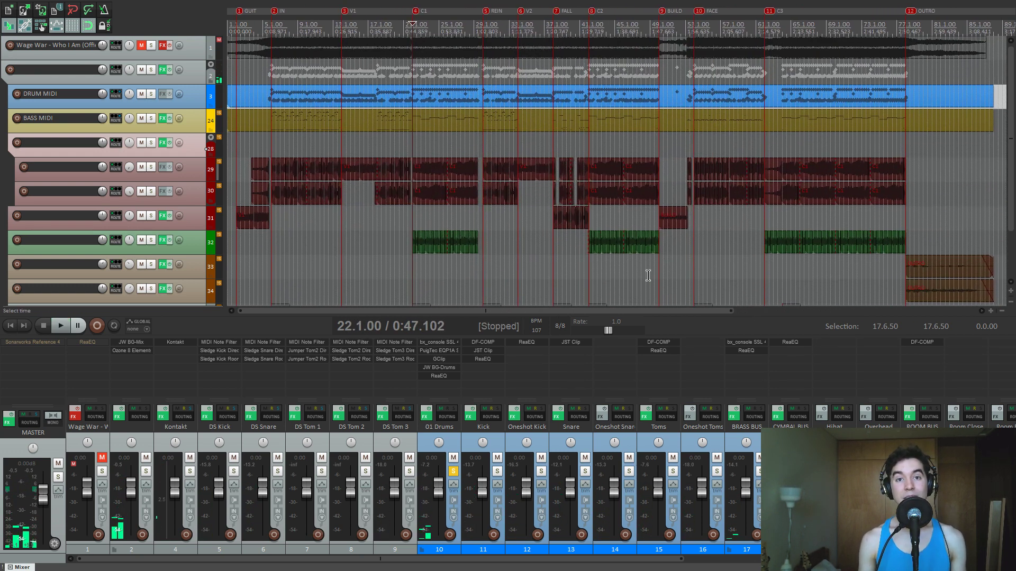
Solo BASS MIDI instead of 01 Drums and bring the bass channels into view in the mixer.
{"action": "left_click", "coordinate": [453, 471]}
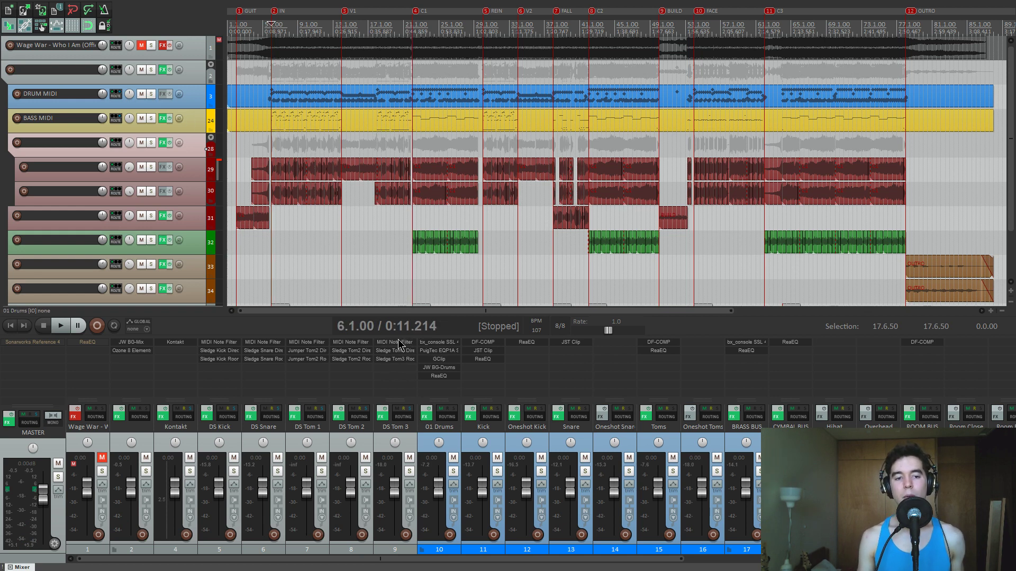
{"action": "left_click", "coordinate": [151, 118]}
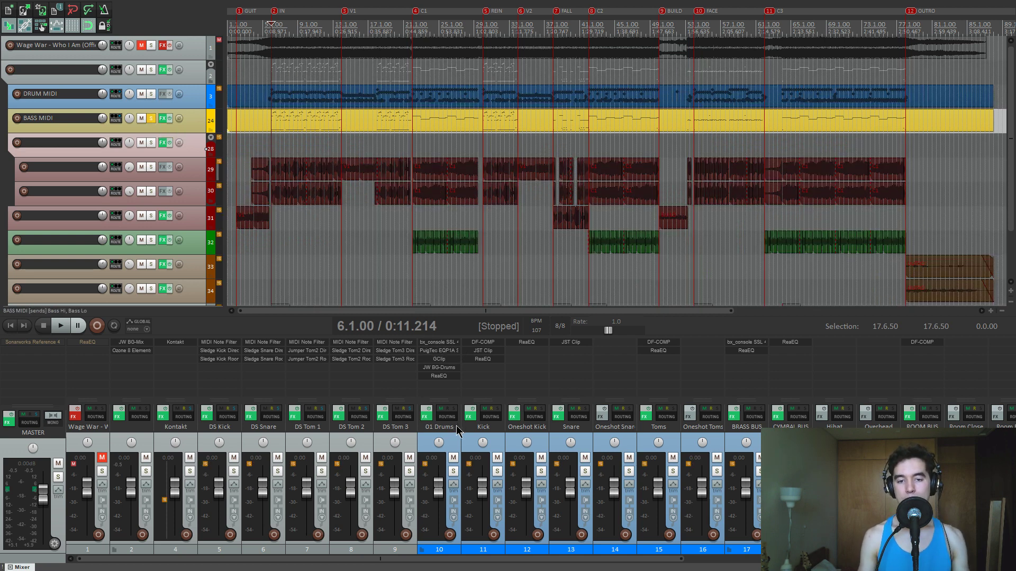
{"action": "scroll", "coordinate": [458, 431], "scroll_direction": "down", "scroll_amount": 5}
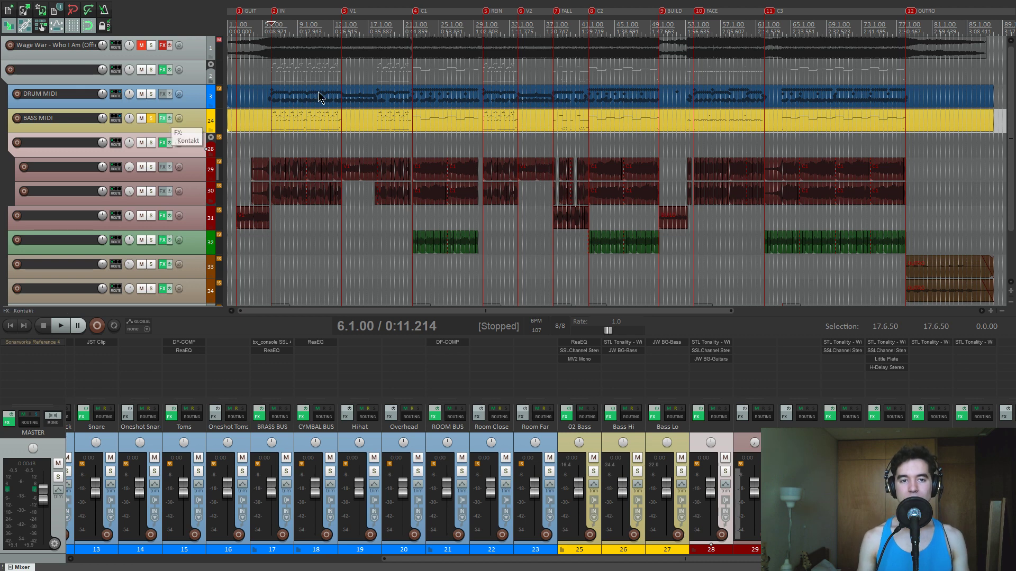
Show the EUROBASS II instrument in Kontakt on BASS MIDI, close it and select the Bass Lo channel.
{"action": "left_click", "coordinate": [164, 119]}
{"action": "left_click_drag", "start_coordinate": [422, 32], "coordinate": [360, 33]}
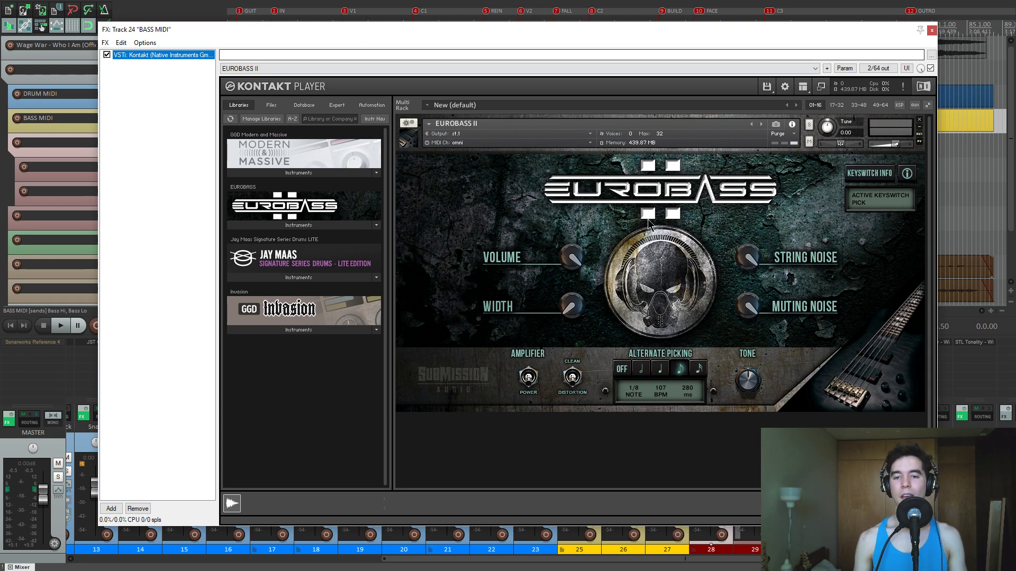
{"action": "left_click", "coordinate": [931, 30]}
{"action": "left_click", "coordinate": [651, 443]}
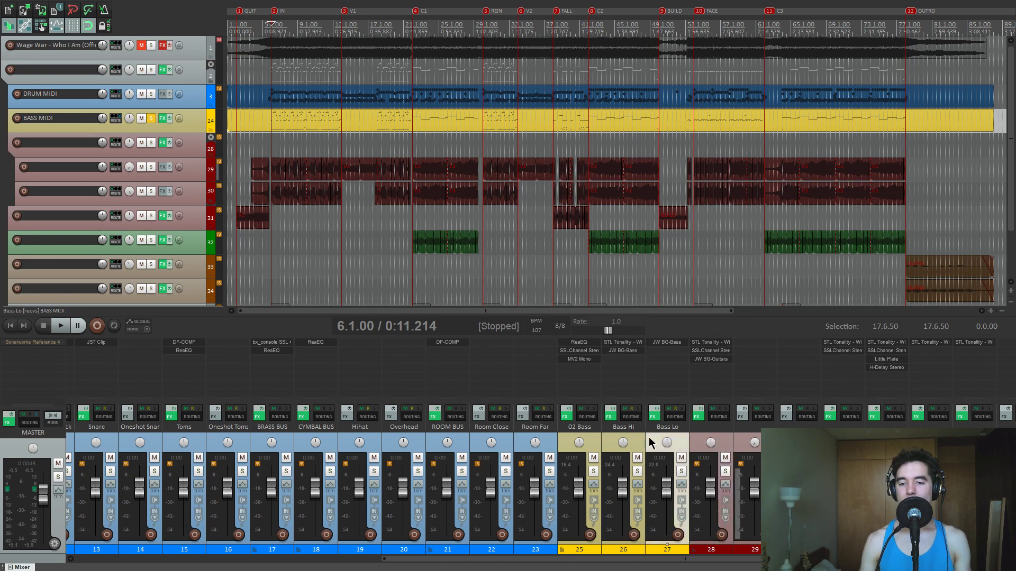
Compare the 02 Bass, Bass Hi and Bass Lo channels with their effects bypassed and enabled, playing from the IN marker.
{"action": "left_click", "coordinate": [590, 442], "text": "shift"}
{"action": "left_click", "coordinate": [566, 412]}
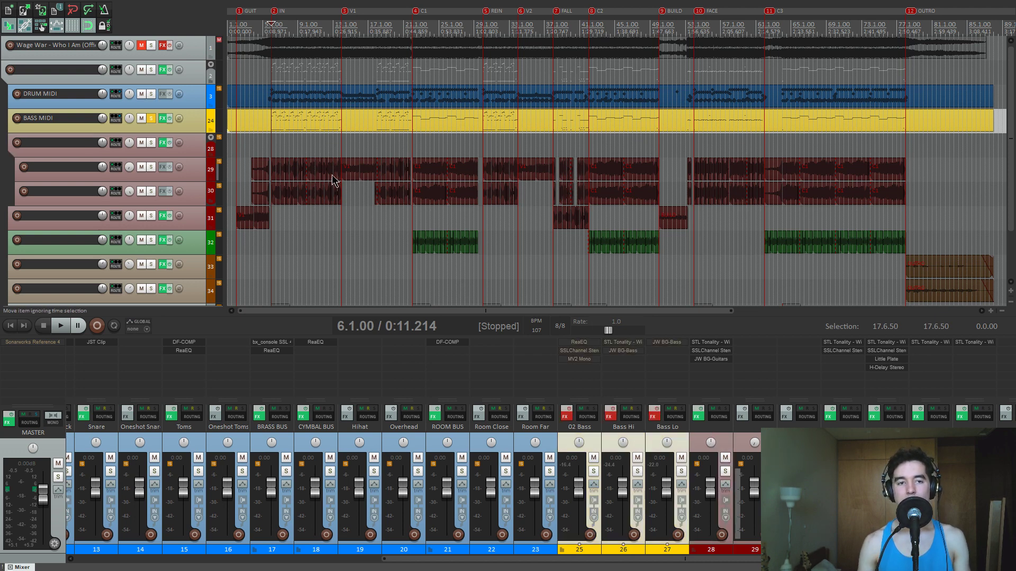
{"action": "key", "text": "space"}
{"action": "scroll", "coordinate": [415, 149], "scroll_direction": "up", "scroll_amount": 8}
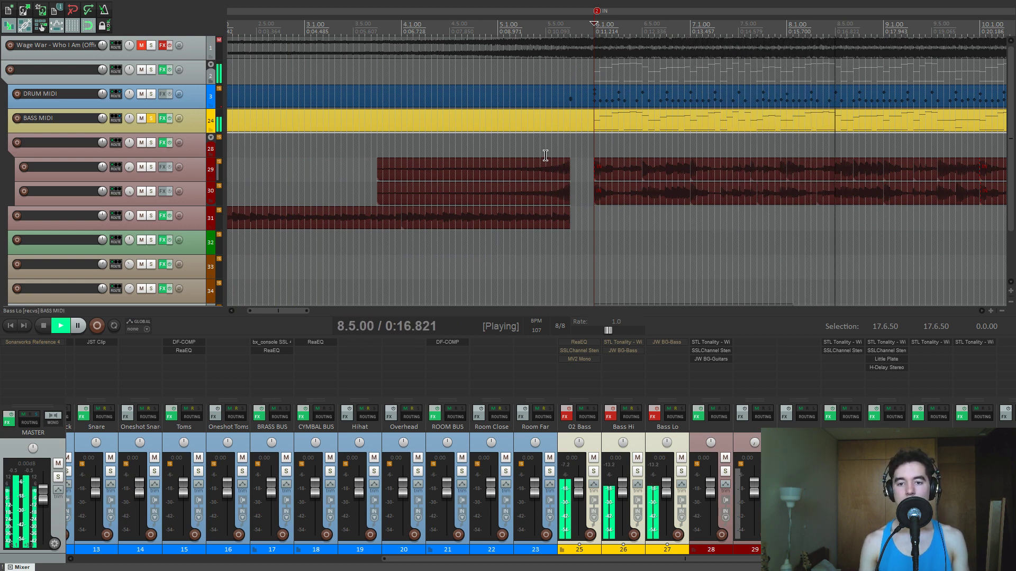
{"action": "key", "text": "space"}
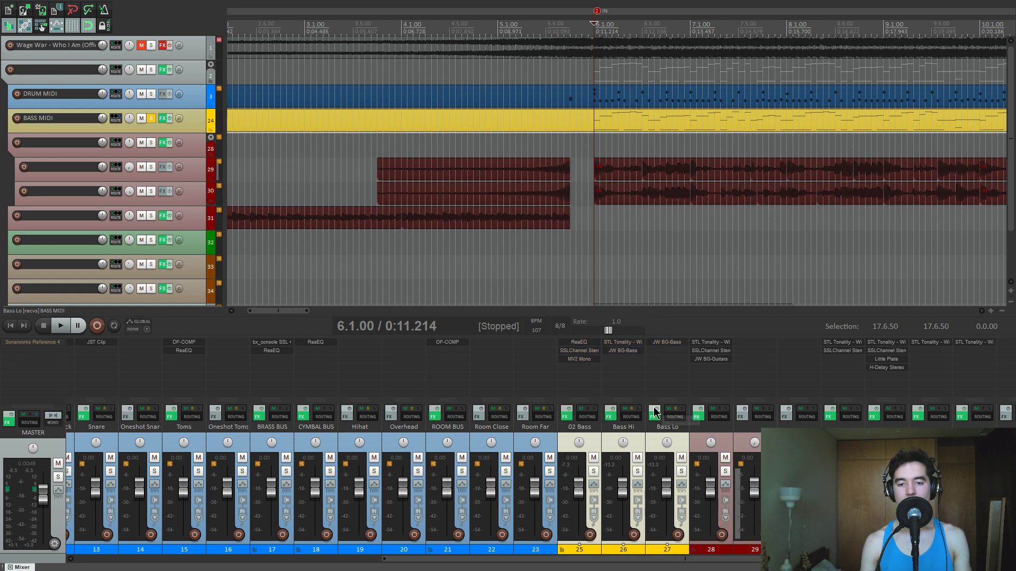
{"action": "key", "text": "space"}
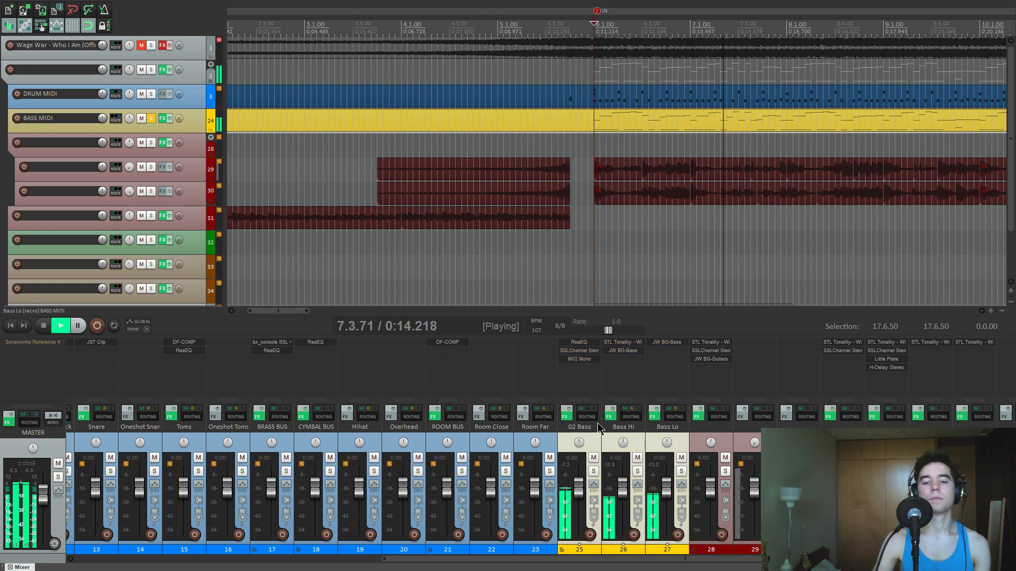
{"action": "key", "text": "space"}
Bypass the effects on 02 Bass, Bass Hi and Bass Lo, solo Bass Lo and play it from the IN marker.
{"action": "left_click", "coordinate": [579, 429]}
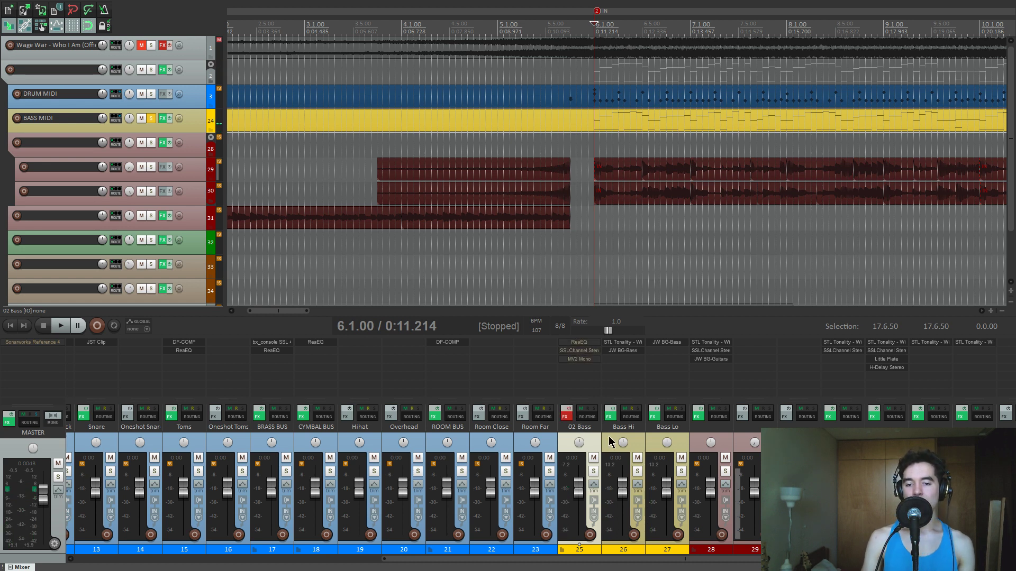
{"action": "left_click", "coordinate": [608, 439]}
{"action": "left_click", "coordinate": [652, 432], "text": "shift"}
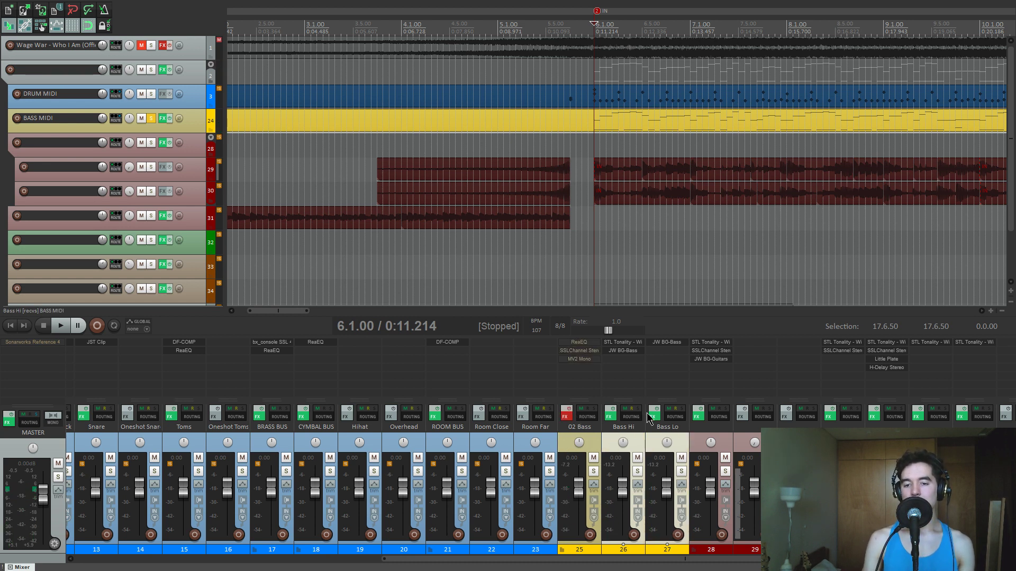
{"action": "left_click", "coordinate": [656, 449]}
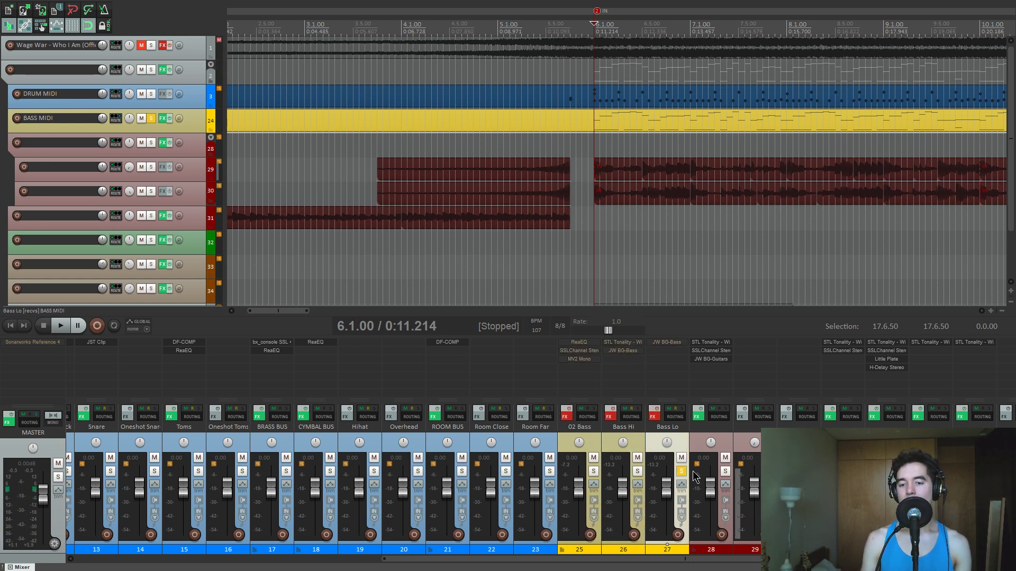
{"action": "key", "text": "space"}
{"action": "key", "text": "space"}
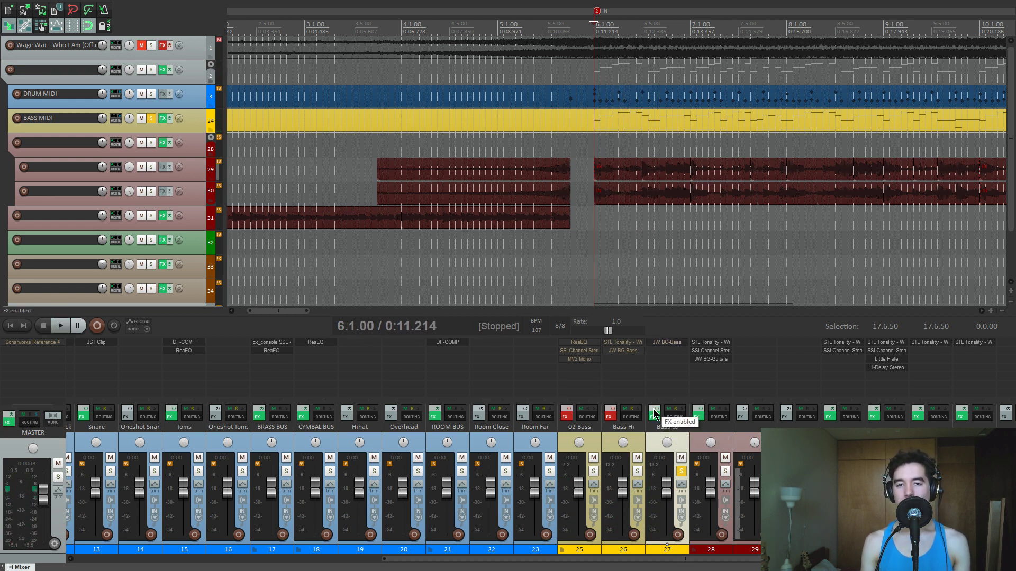
Turn the Bass Lo effects back on, take BASS MIDI out of solo and play from the IN marker.
{"action": "key", "text": "space"}
{"action": "key", "text": "space"}
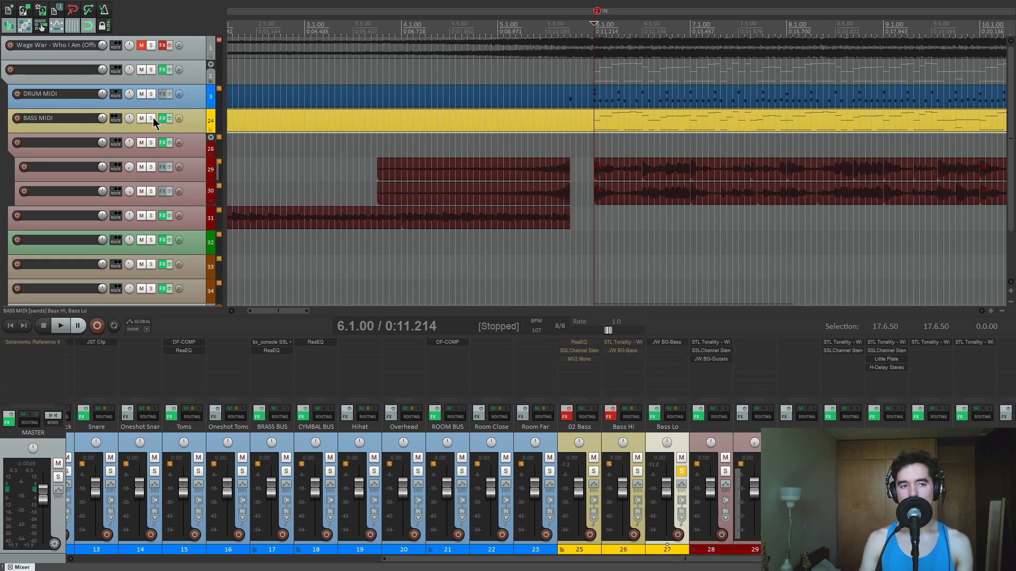
{"action": "key", "text": "space"}
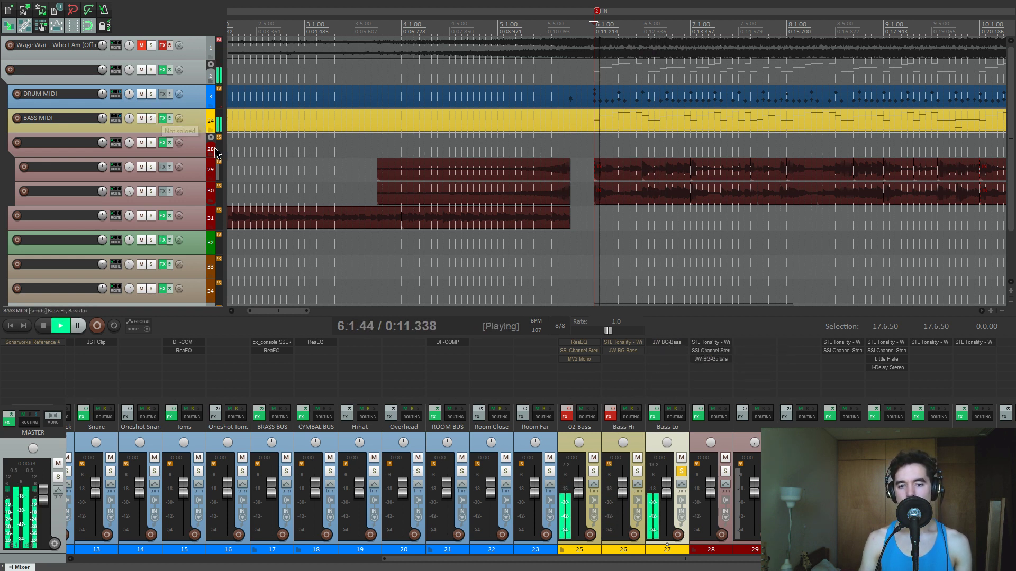
Show the JW BG-Bass plugin of Bass Lo during playback and place its window over the arrangement.
{"action": "left_click", "coordinate": [666, 342]}
{"action": "left_click_drag", "start_coordinate": [407, 61], "coordinate": [444, 91]}
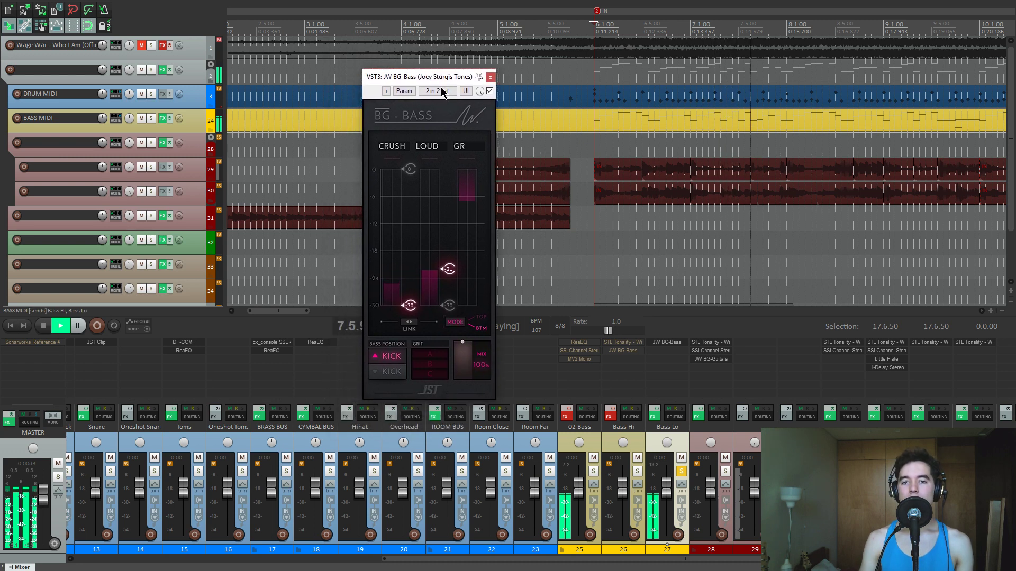
{"action": "key", "text": "space"}
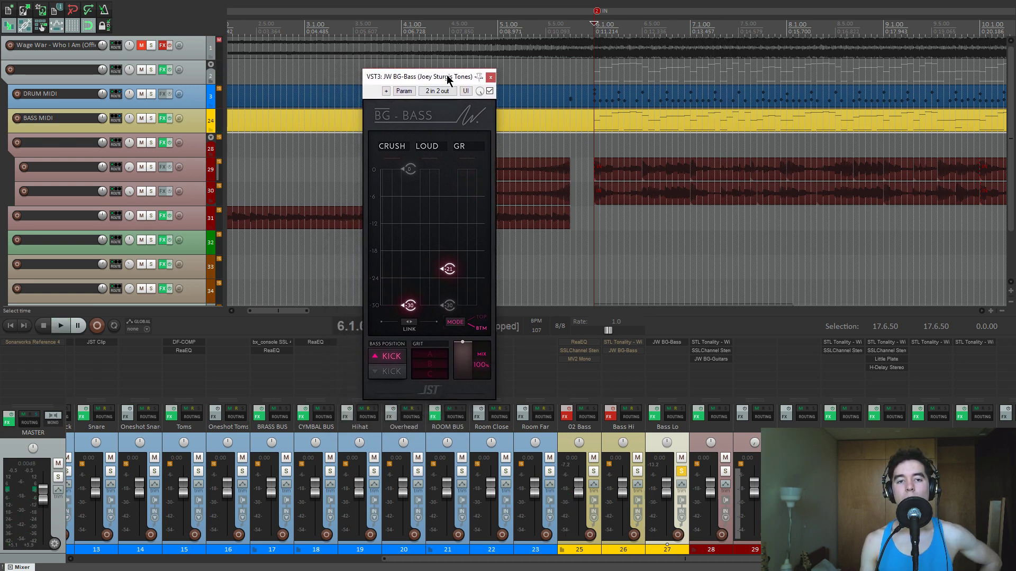
{"action": "left_click_drag", "start_coordinate": [447, 79], "coordinate": [455, 79]}
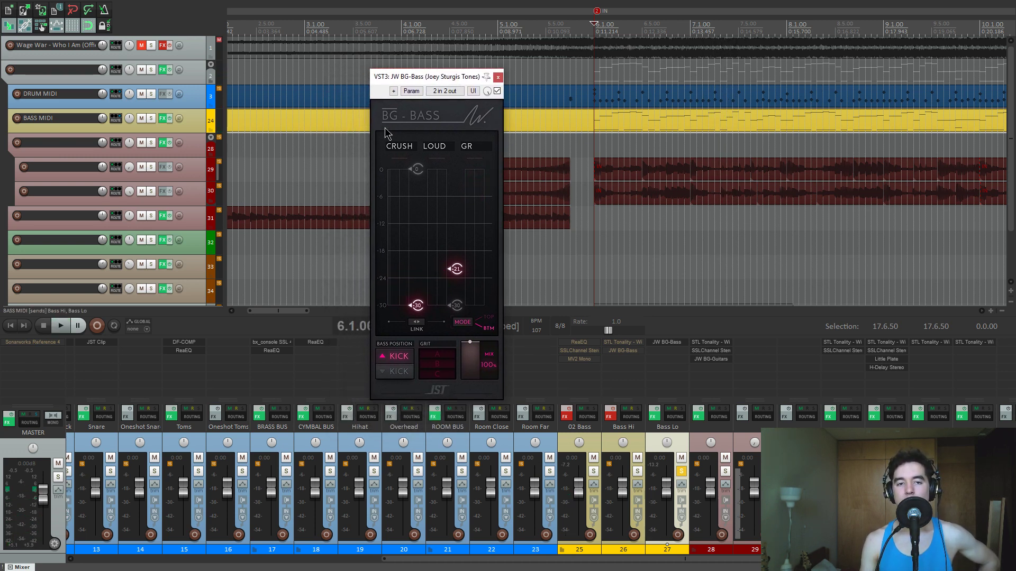
Try LOUD at -3.30 in JW BG-Bass's TOP mode, reset it, nudge LOUD in BTM mode during playback and close the plugin.
{"action": "left_click_drag", "start_coordinate": [454, 79], "coordinate": [453, 75]}
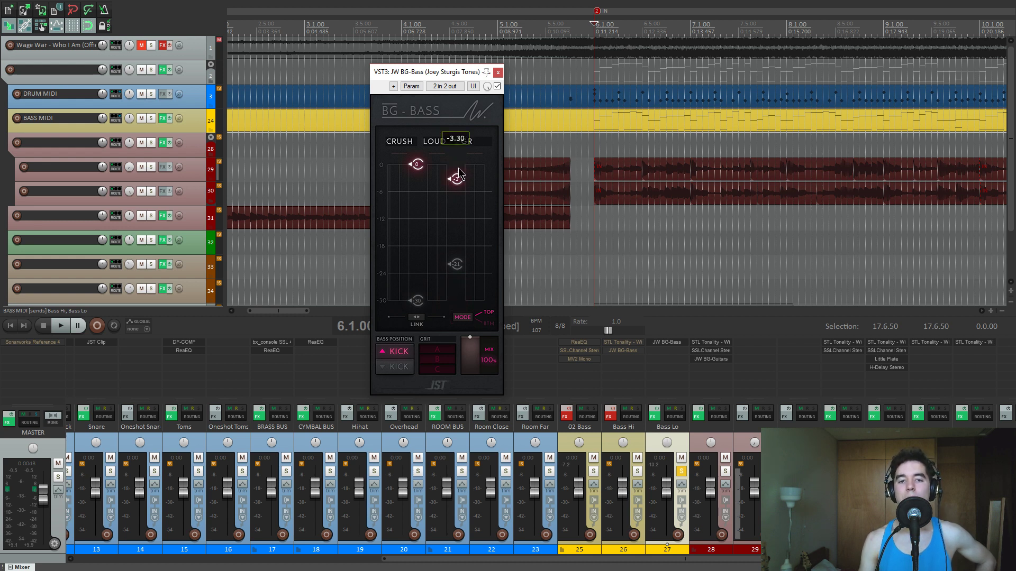
{"action": "left_click_drag", "start_coordinate": [463, 314], "coordinate": [464, 348]}
{"action": "left_click", "coordinate": [469, 319]}
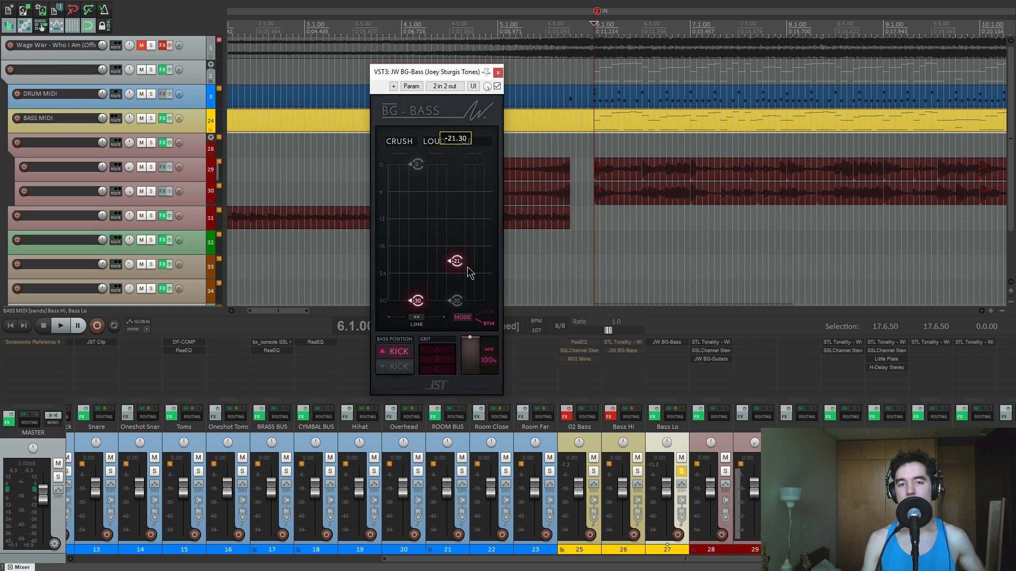
{"action": "key", "text": "space"}
{"action": "mouse_move", "coordinate": [468, 268]}
{"action": "left_mouse_down"}
{"action": "mouse_move", "coordinate": [463, 214]}
{"action": "mouse_move", "coordinate": [461, 273]}
{"action": "left_mouse_up"}
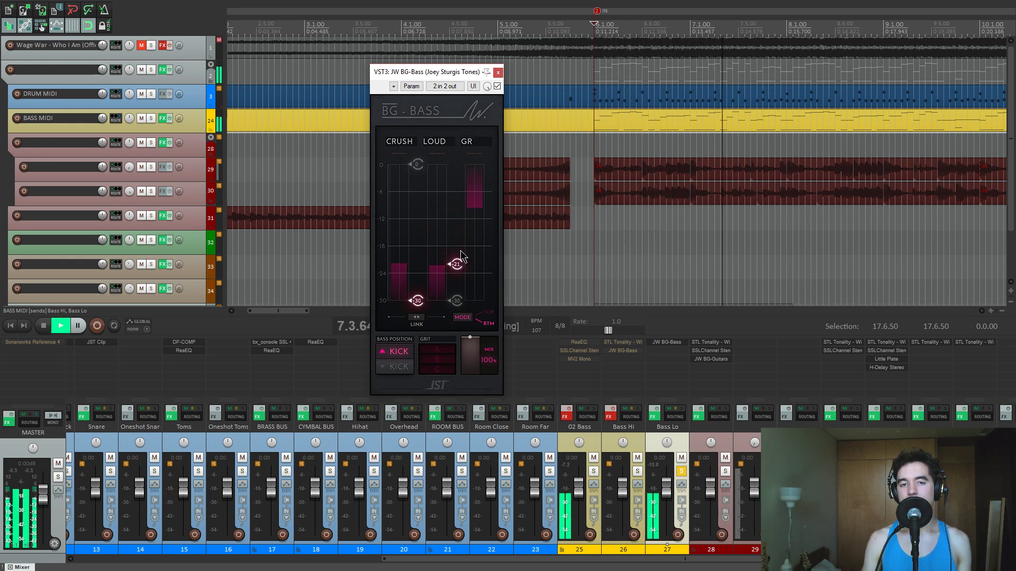
{"action": "key", "text": "Escape"}
{"action": "key", "text": "space"}
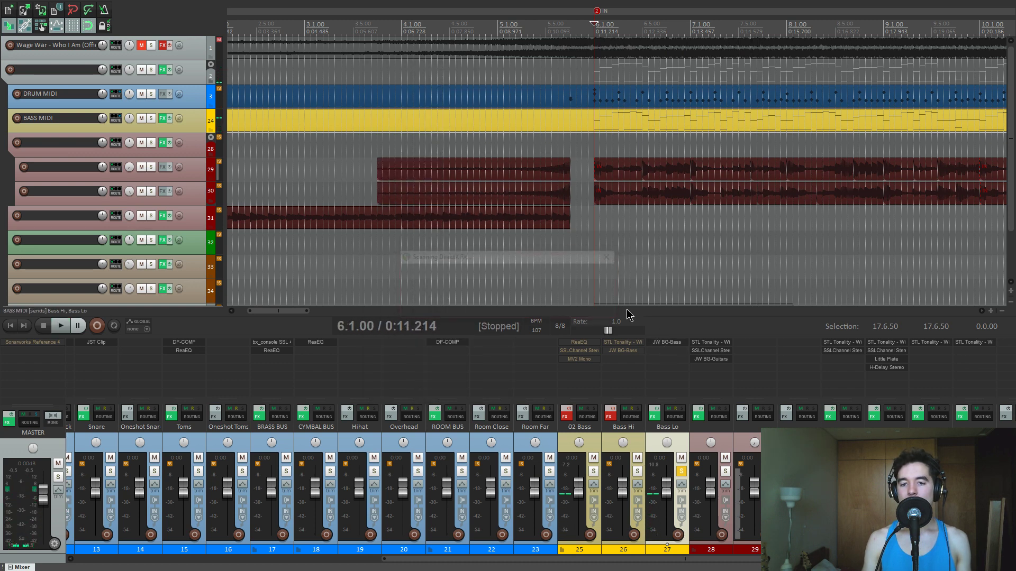
Add ReaEQ to Bass Lo with band 4 as a 234.8 Hz Low Pass, playing it with JW BG-Bass bypassed.
{"action": "type", "text": "reaeq"}
{"action": "double_click", "coordinate": [539, 102]}
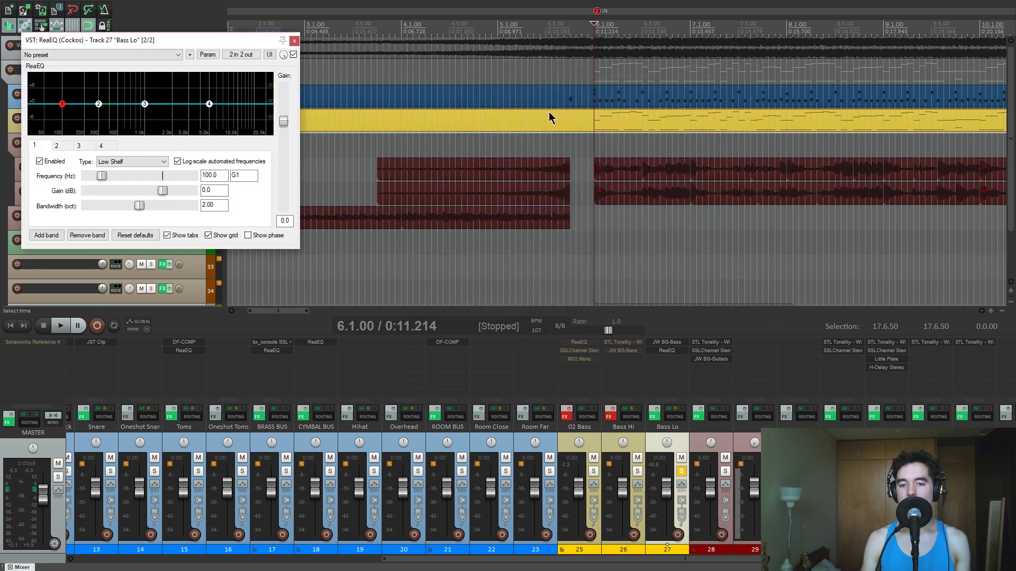
{"action": "key", "text": "space"}
{"action": "left_click", "coordinate": [209, 104]}
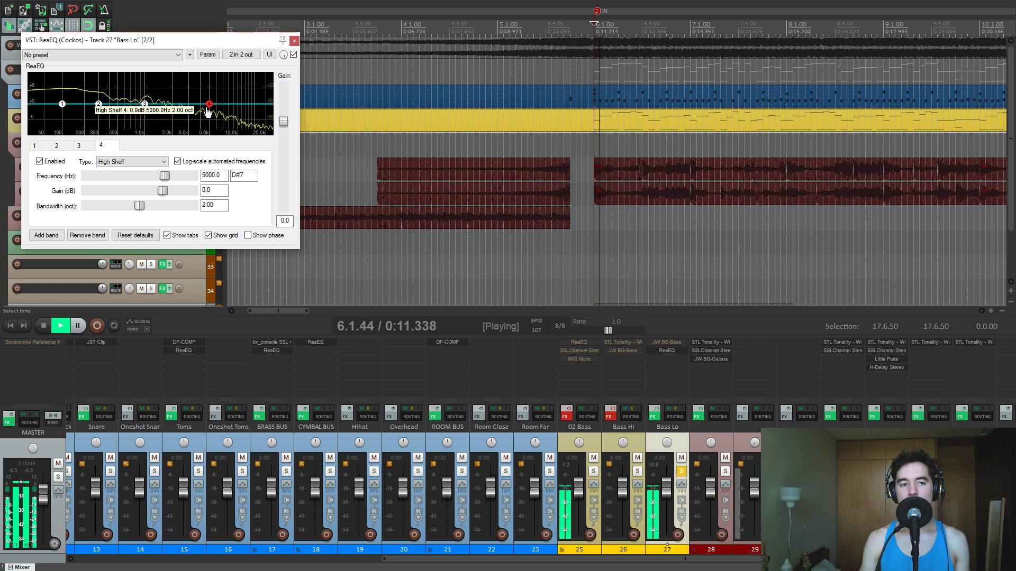
{"action": "left_click", "coordinate": [132, 162]}
{"action": "left_click", "coordinate": [159, 180]}
{"action": "left_click_drag", "start_coordinate": [159, 179], "coordinate": [114, 176]}
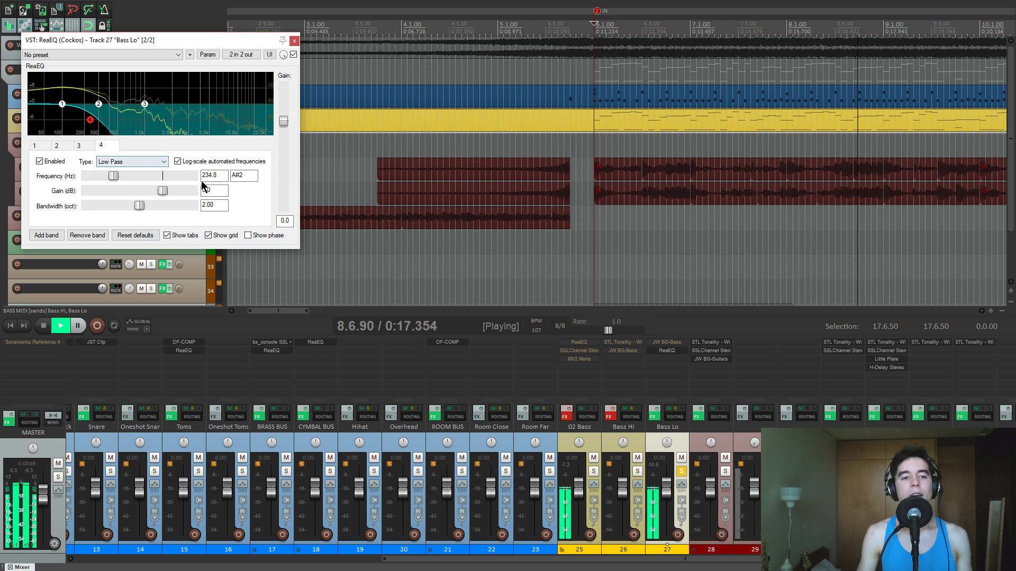
Remove ReaEQ from Bass Lo, re-enable JW BG-Bass and view it during playback.
{"action": "left_click", "coordinate": [668, 349]}
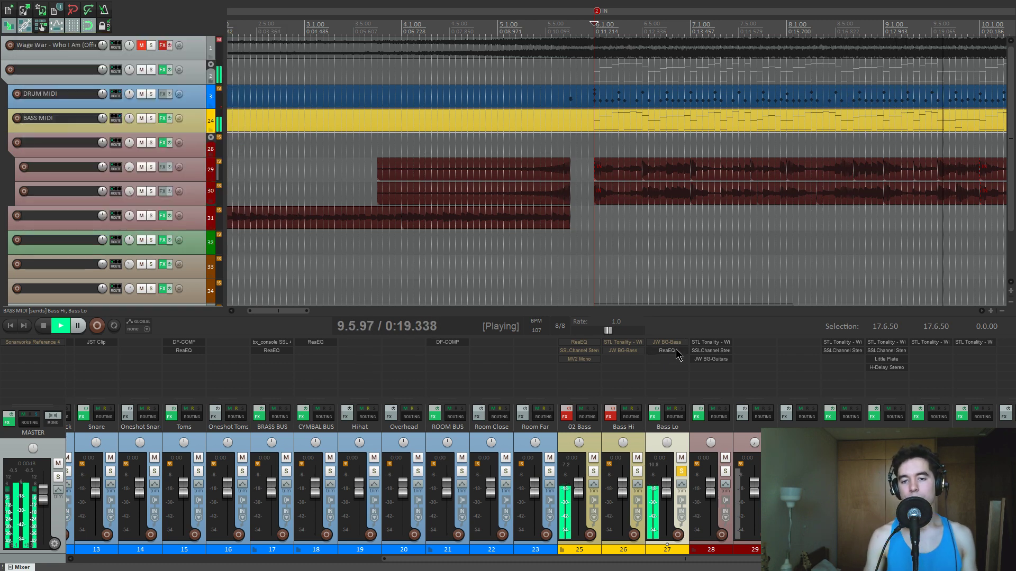
{"action": "left_click", "coordinate": [677, 342]}
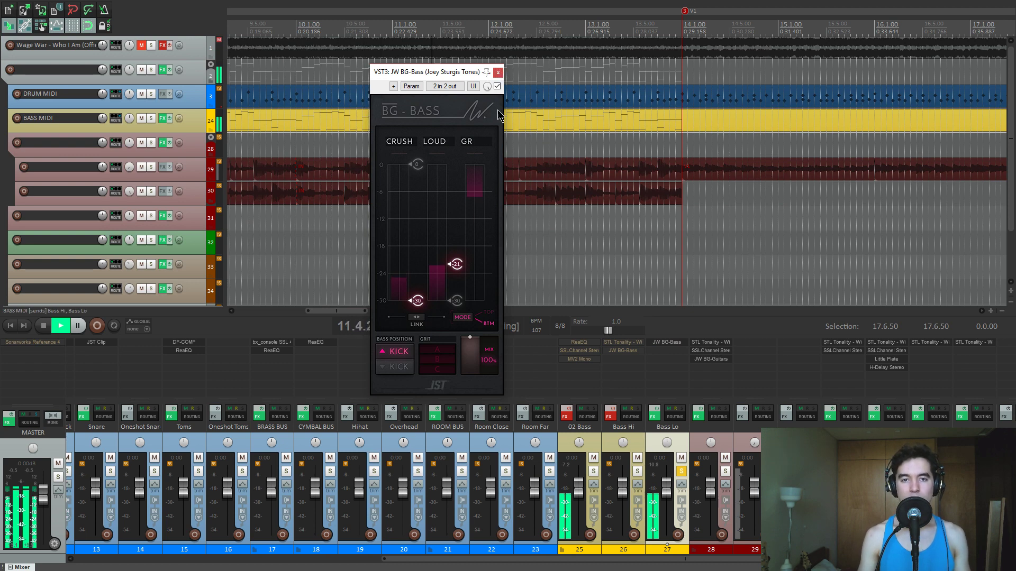
{"action": "left_click", "coordinate": [499, 77]}
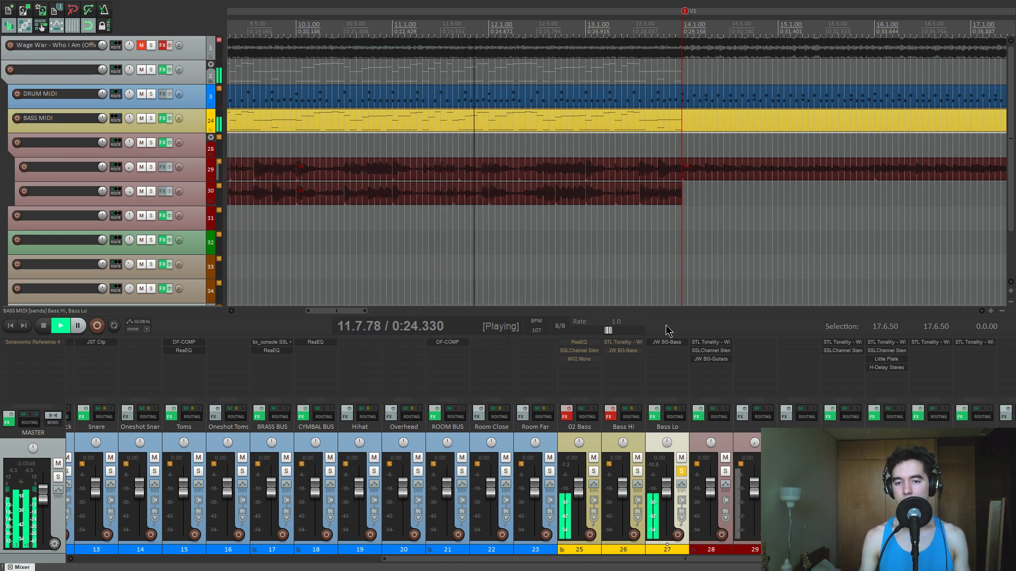
{"action": "key", "text": "space"}
Solo Bass Hi instead of Bass Lo, play it from the IN marker and turn its effects back on.
{"action": "left_click", "coordinate": [637, 471]}
{"action": "left_click", "coordinate": [681, 472]}
{"action": "key", "text": "space"}
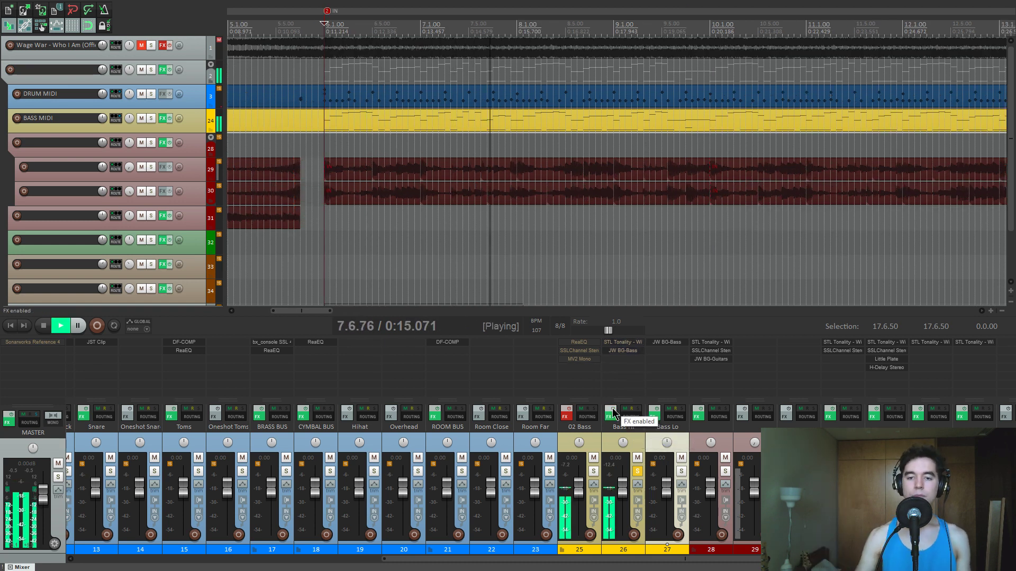
{"action": "key", "text": "space"}
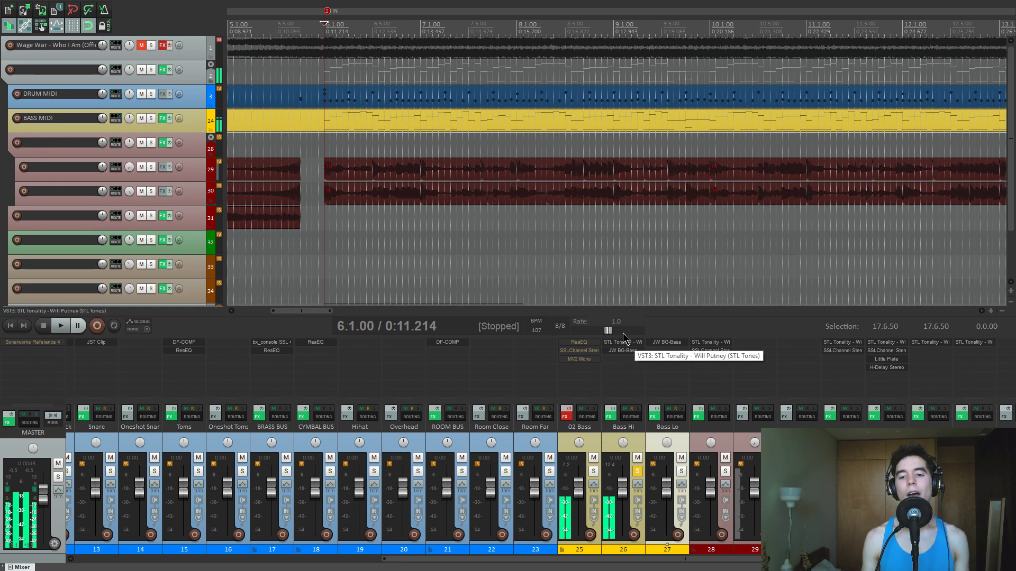
Show the STL Tonality and JW BG-Bass plugins of Bass Hi side by side.
{"action": "left_click", "coordinate": [627, 346]}
{"action": "left_click_drag", "start_coordinate": [477, 136], "coordinate": [529, 401]}
{"action": "left_click", "coordinate": [621, 352]}
{"action": "left_click_drag", "start_coordinate": [625, 392], "coordinate": [370, 103]}
{"action": "left_click_drag", "start_coordinate": [230, 66], "coordinate": [769, 110]}
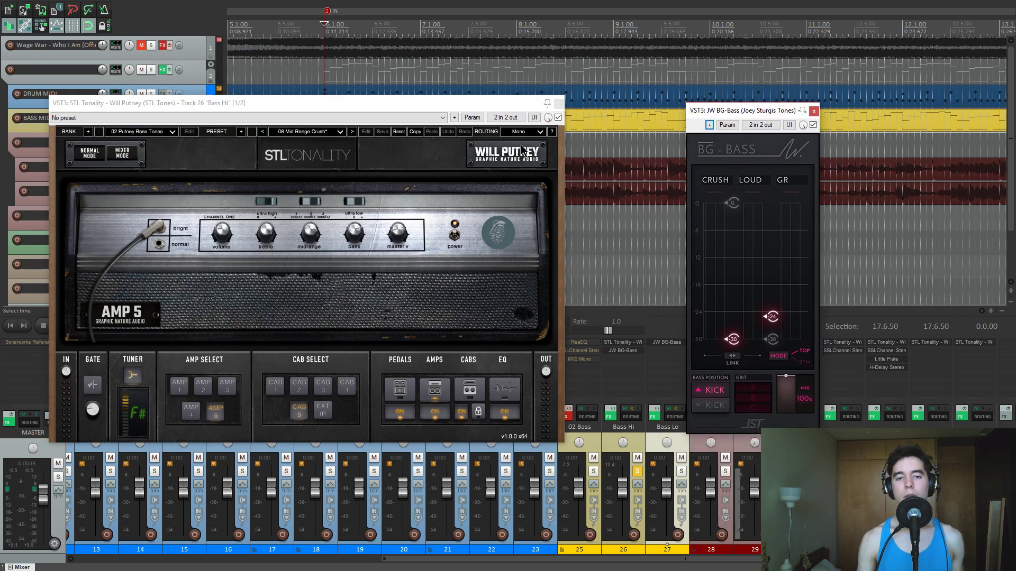
{"action": "left_click_drag", "start_coordinate": [467, 104], "coordinate": [493, 62]}
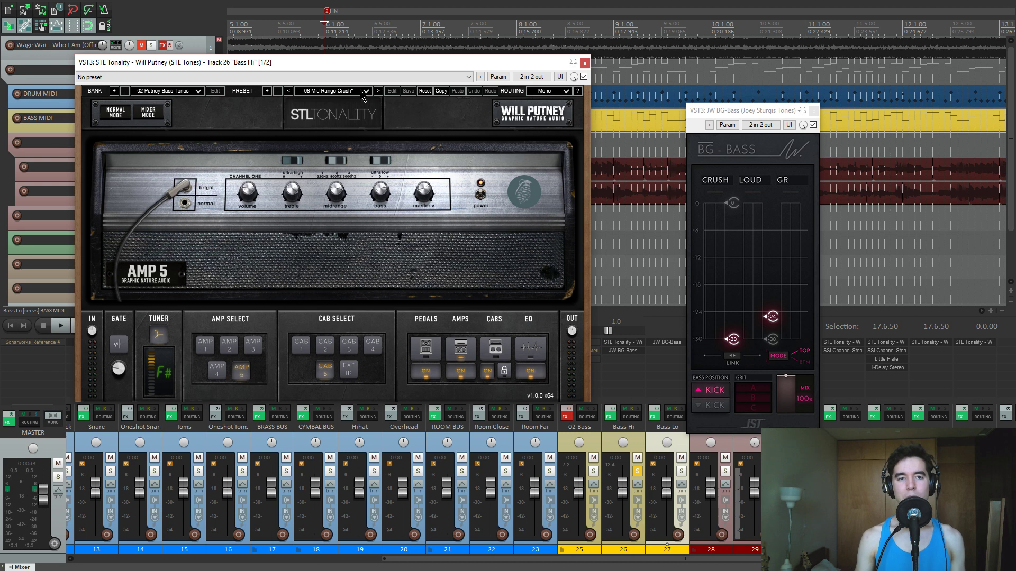
Play Bass Hi with JW BG-Bass bypassed and enabled for comparison, and move the plugin window beside STL Tonality.
{"action": "left_click", "coordinate": [813, 125]}
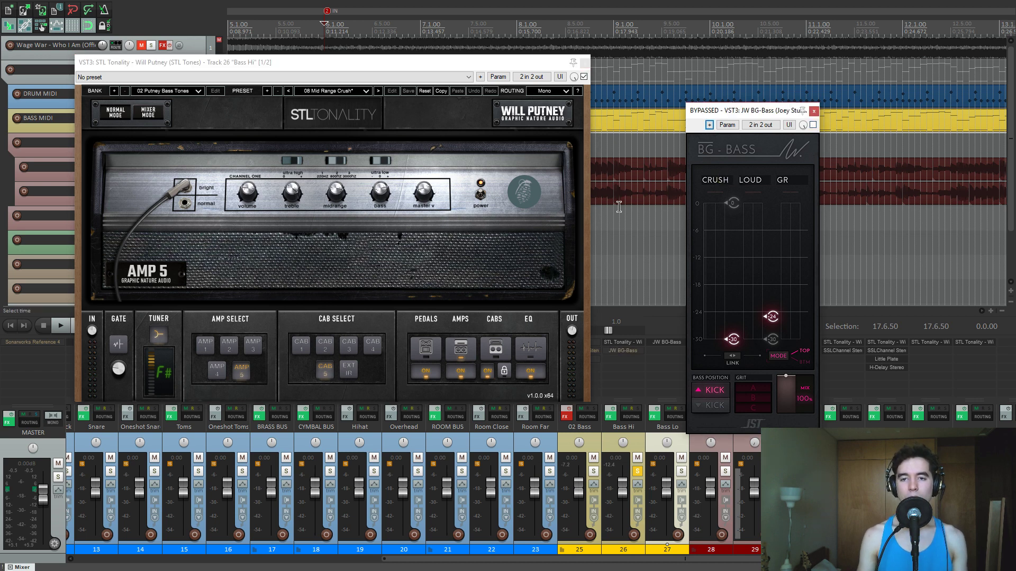
{"action": "key", "text": "space"}
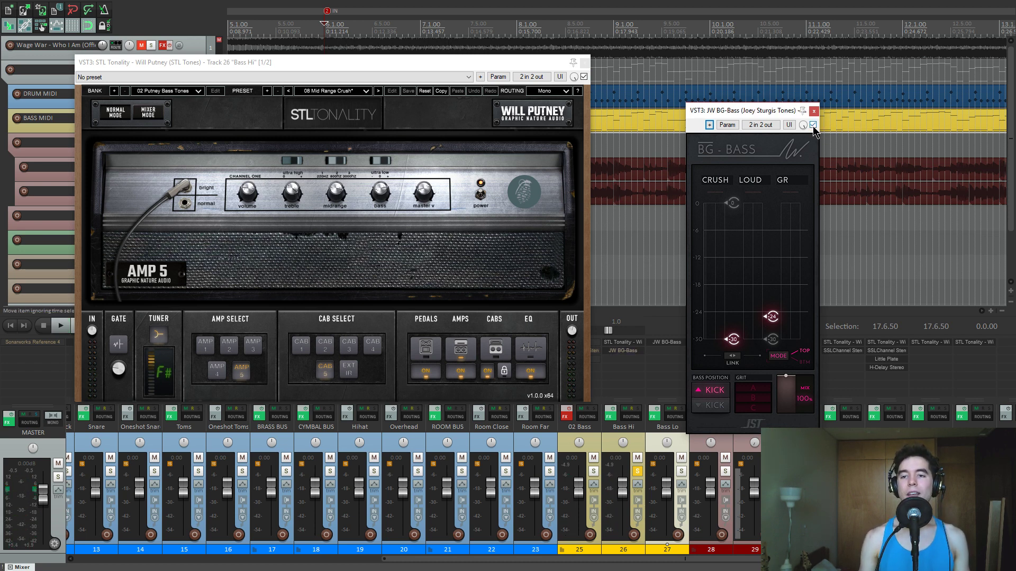
{"action": "left_click_drag", "start_coordinate": [746, 114], "coordinate": [700, 65]}
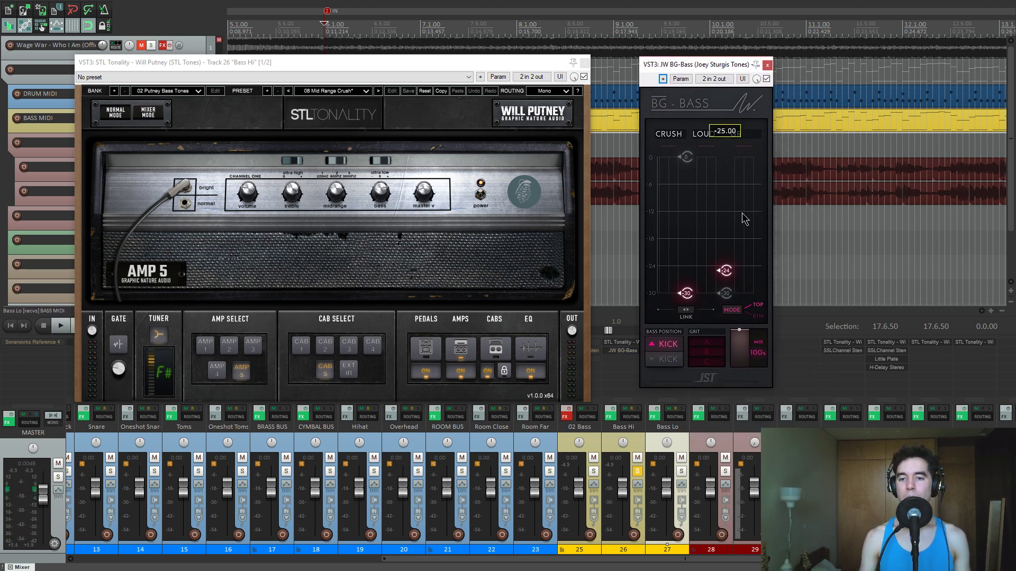
Switch JW BG-Bass on Bass Hi to BTM and back to TOP, set LOUD to -24.20 during playback and close both plugins.
{"action": "left_click", "coordinate": [732, 311]}
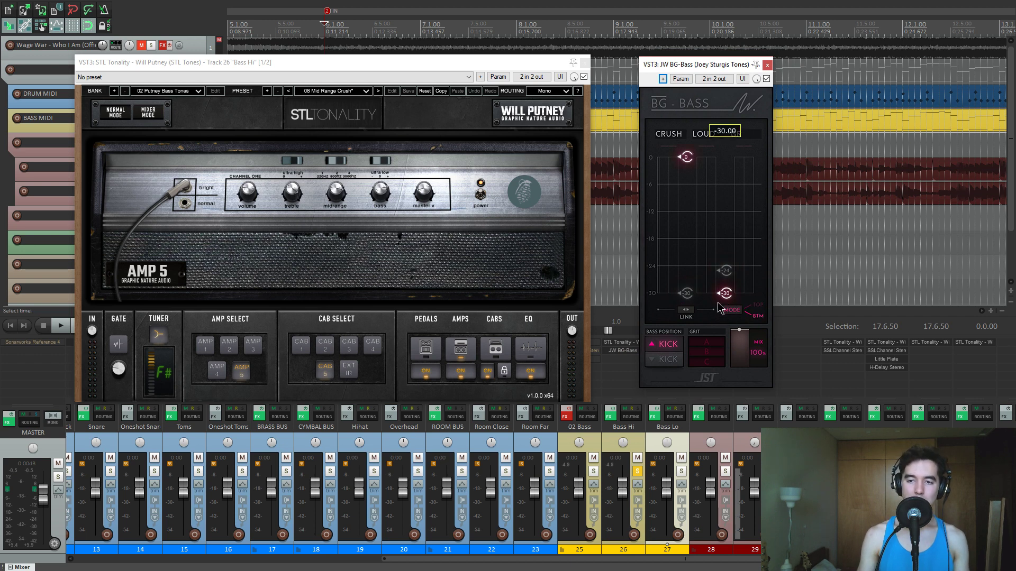
{"action": "left_click", "coordinate": [740, 312]}
{"action": "key", "text": "space"}
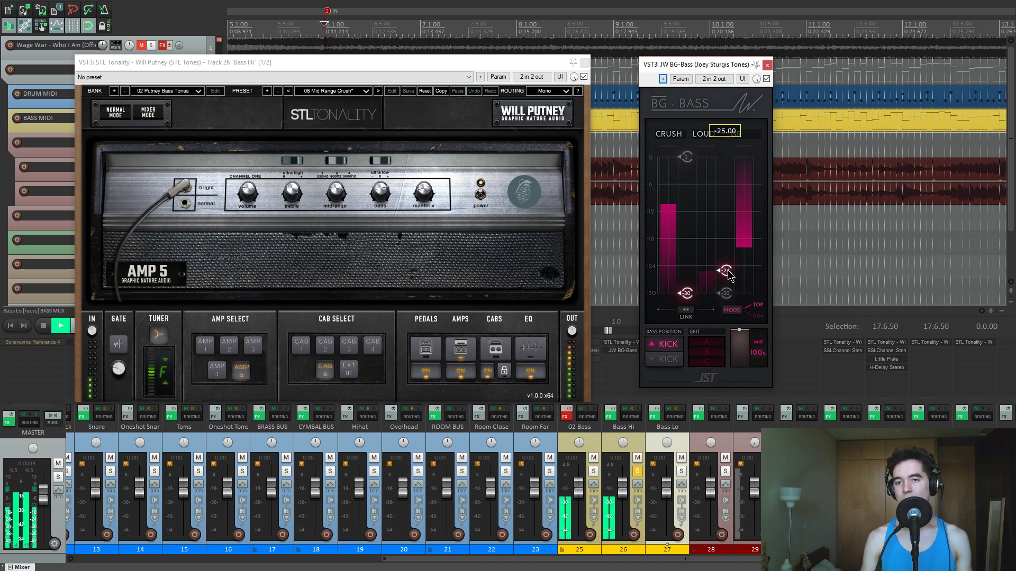
{"action": "left_click_drag", "start_coordinate": [730, 275], "coordinate": [736, 276]}
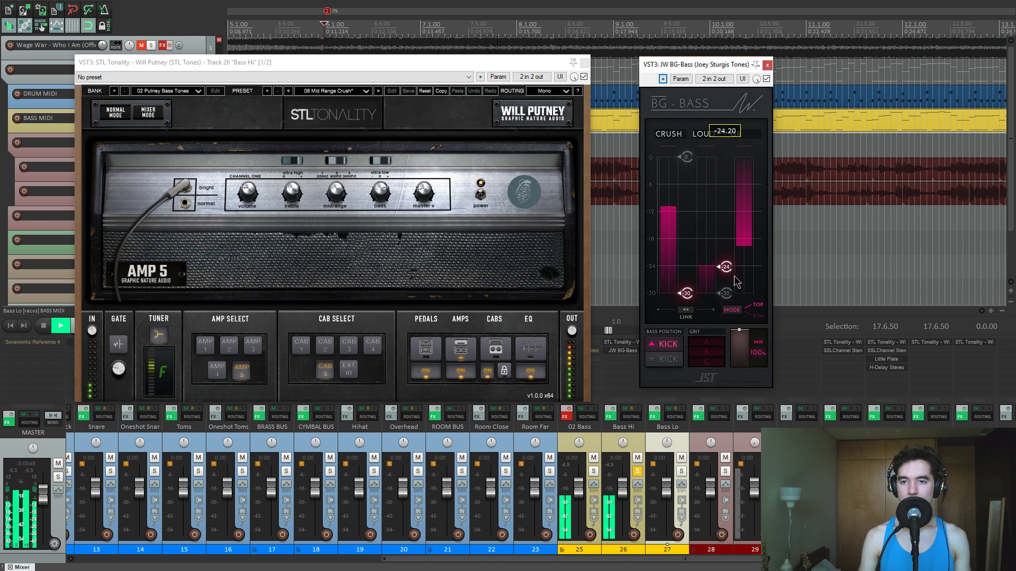
{"action": "key", "text": "space"}
{"action": "left_click", "coordinate": [767, 65]}
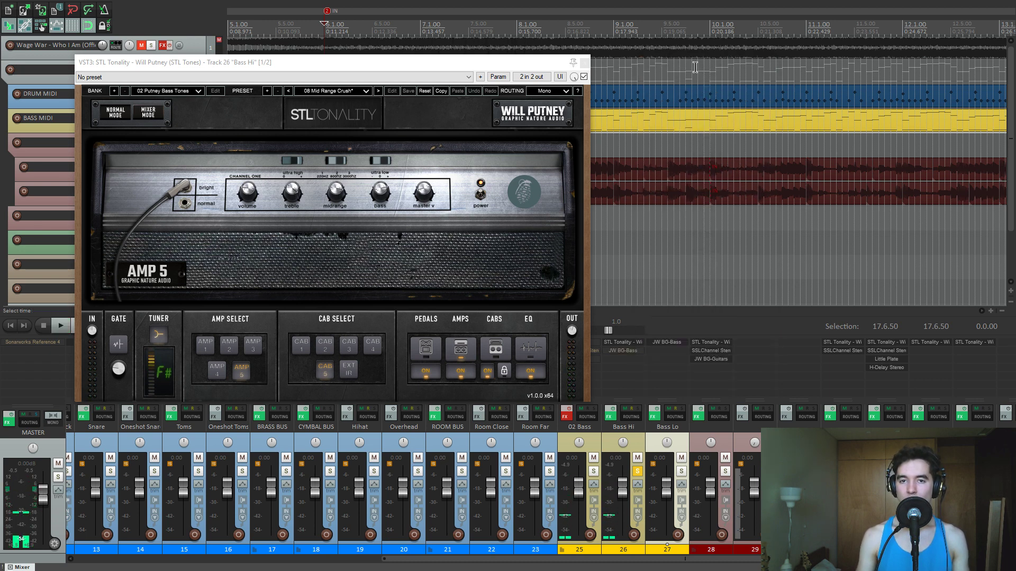
{"action": "left_click", "coordinate": [584, 62]}
Start playback and add ReaEQ from the EQ folder to Bass Hi.
{"action": "key", "text": "space"}
{"action": "double_click", "coordinate": [623, 361]}
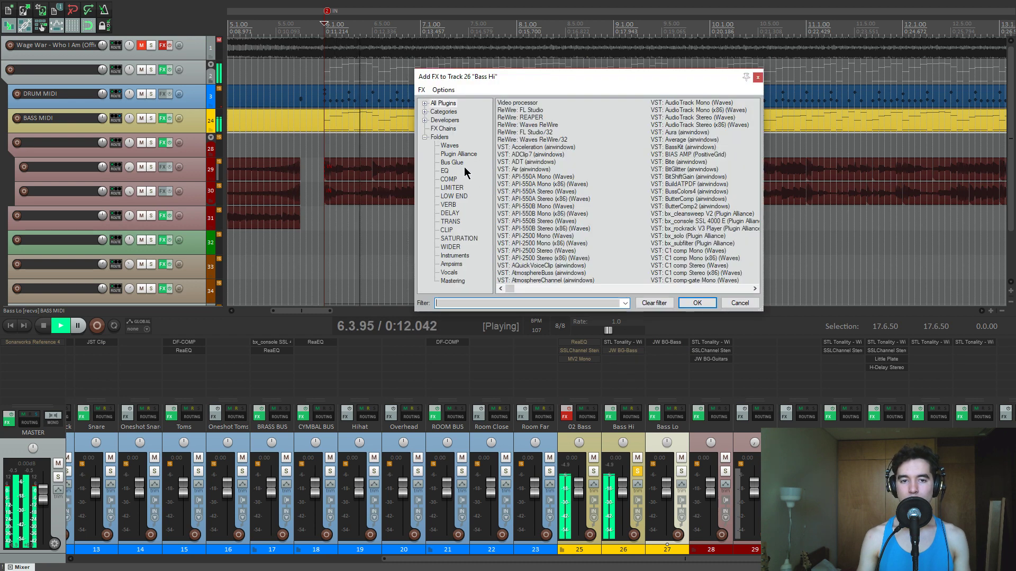
{"action": "left_click", "coordinate": [448, 170]}
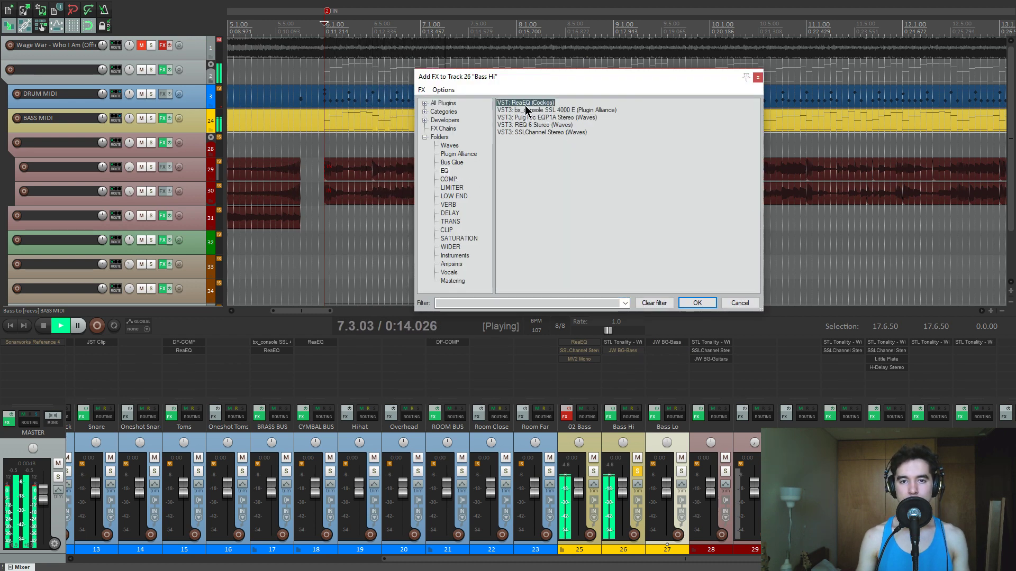
{"action": "double_click", "coordinate": [525, 106]}
Set ReaEQ band 1 on Bass Hi to High Pass at 999.7 Hz during playback, stop and remove that ReaEQ.
{"action": "left_click", "coordinate": [132, 161]}
{"action": "left_click", "coordinate": [132, 198]}
{"action": "left_click_drag", "start_coordinate": [102, 176], "coordinate": [135, 186]}
{"action": "key", "text": "space"}
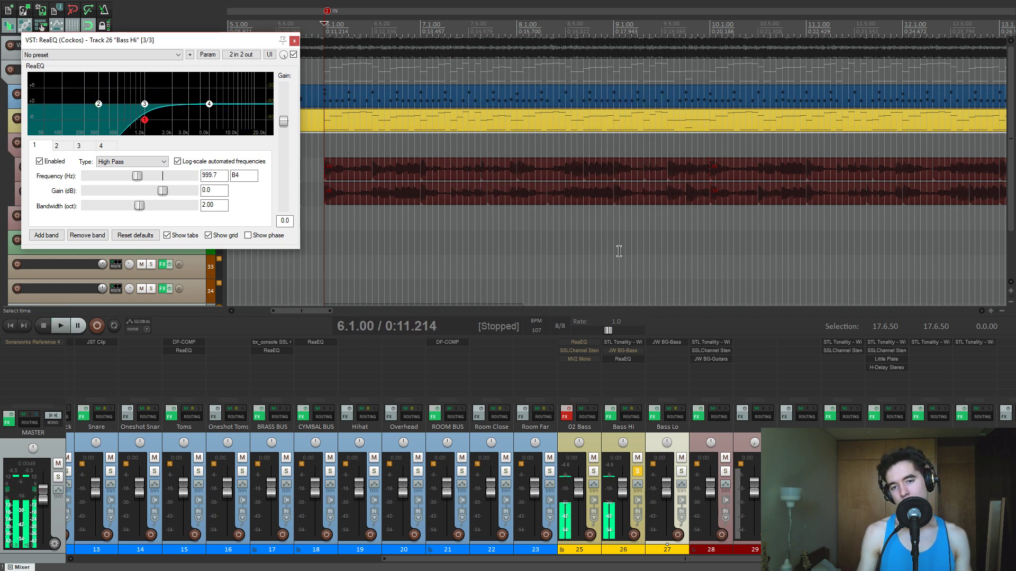
{"action": "left_click", "coordinate": [626, 360], "text": "alt"}
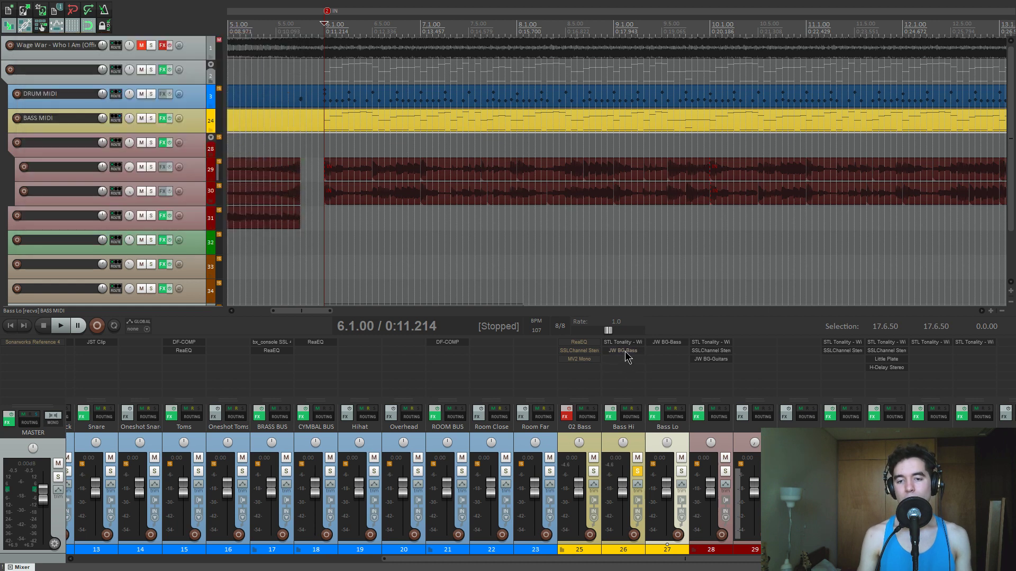
Unsolo Bass Hi, solo the 02 Bass folder and play it briefly from the IN marker.
{"action": "key", "text": "space"}
{"action": "key", "text": "space"}
{"action": "left_click", "coordinate": [637, 471]}
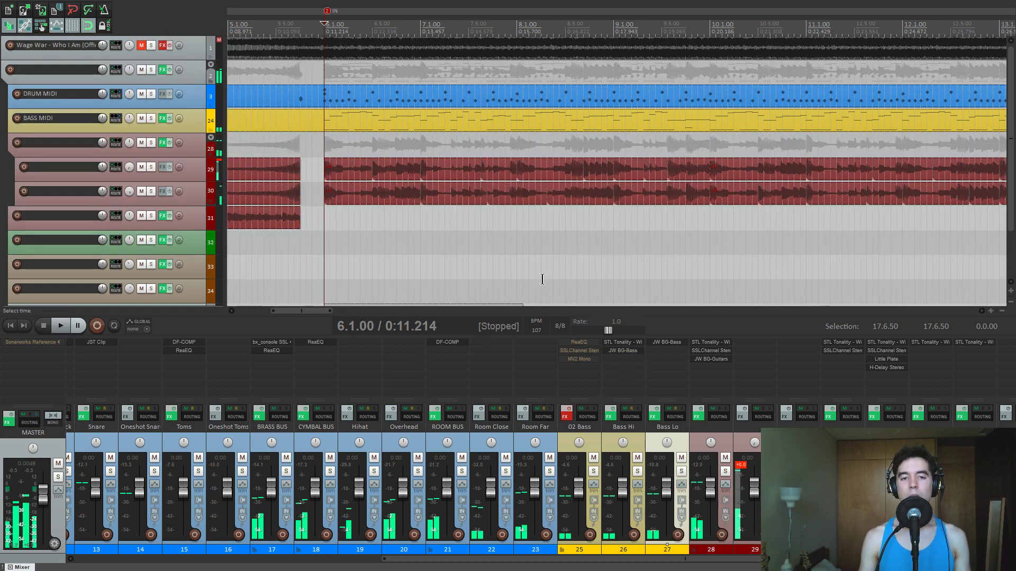
{"action": "left_click", "coordinate": [594, 471]}
{"action": "key", "text": "space"}
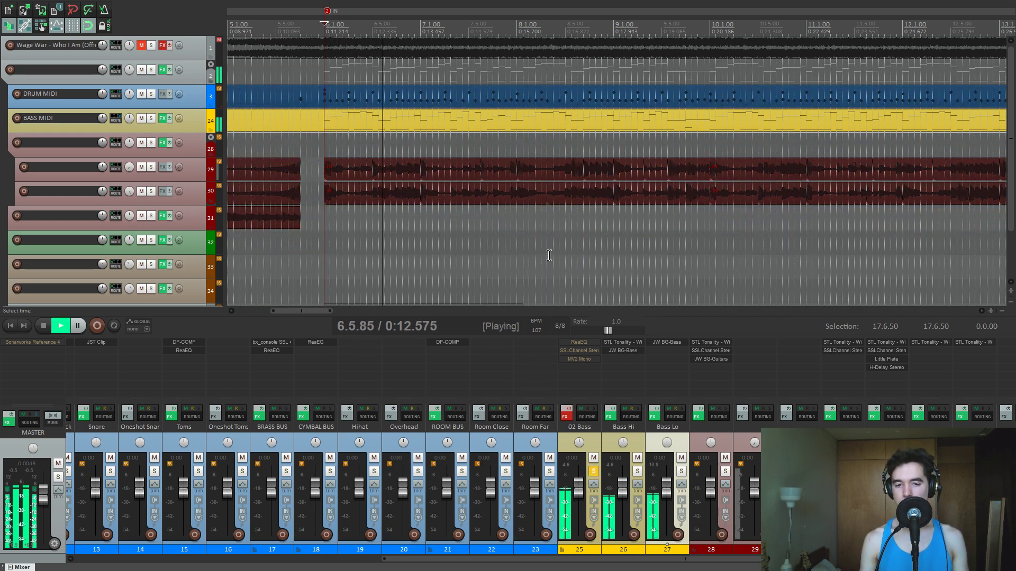
{"action": "key", "text": "space"}
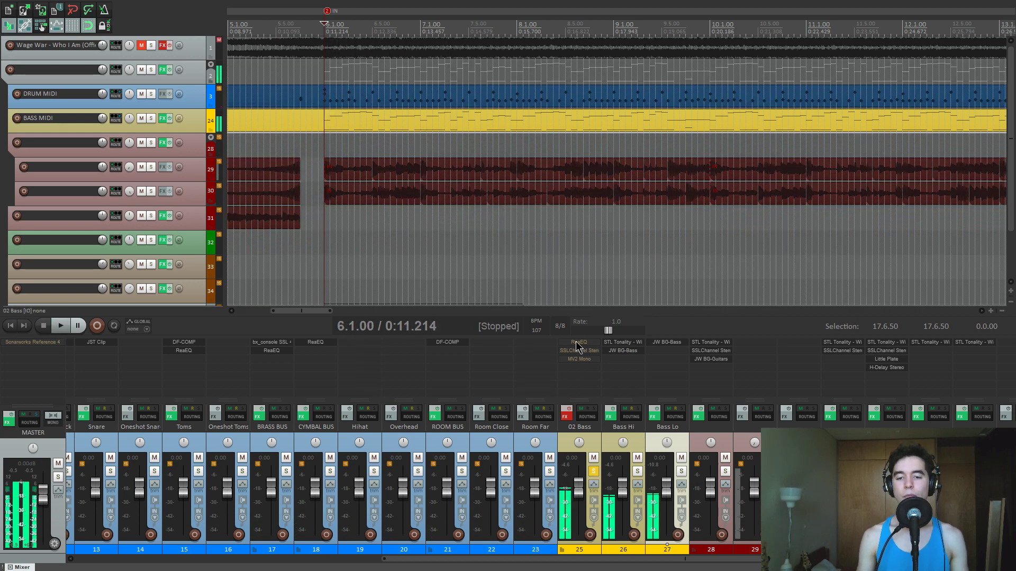
Turn the effects of 02 Bass back on and open its ReaEQ.
{"action": "left_click", "coordinate": [593, 443]}
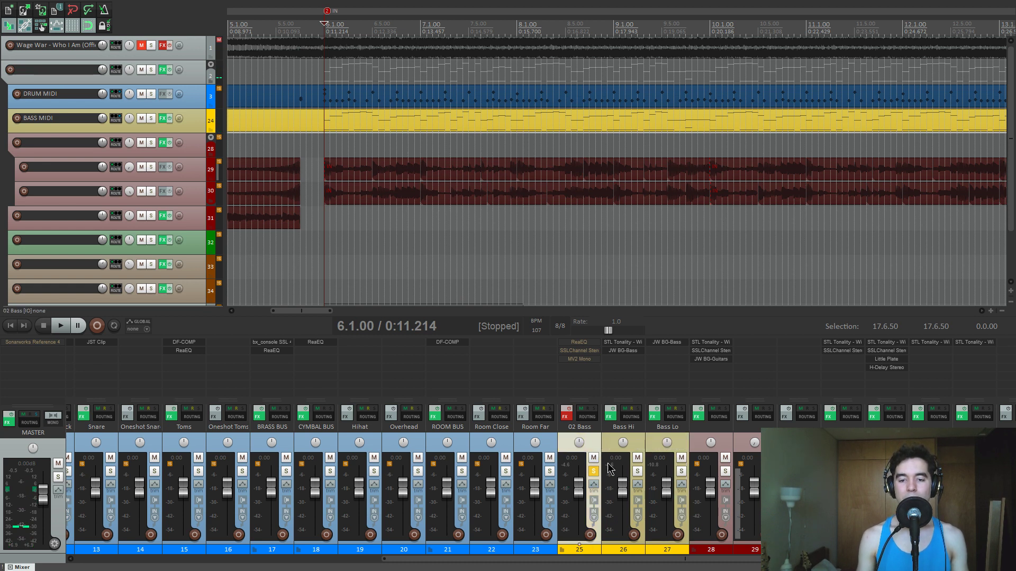
{"action": "left_click", "coordinate": [567, 414]}
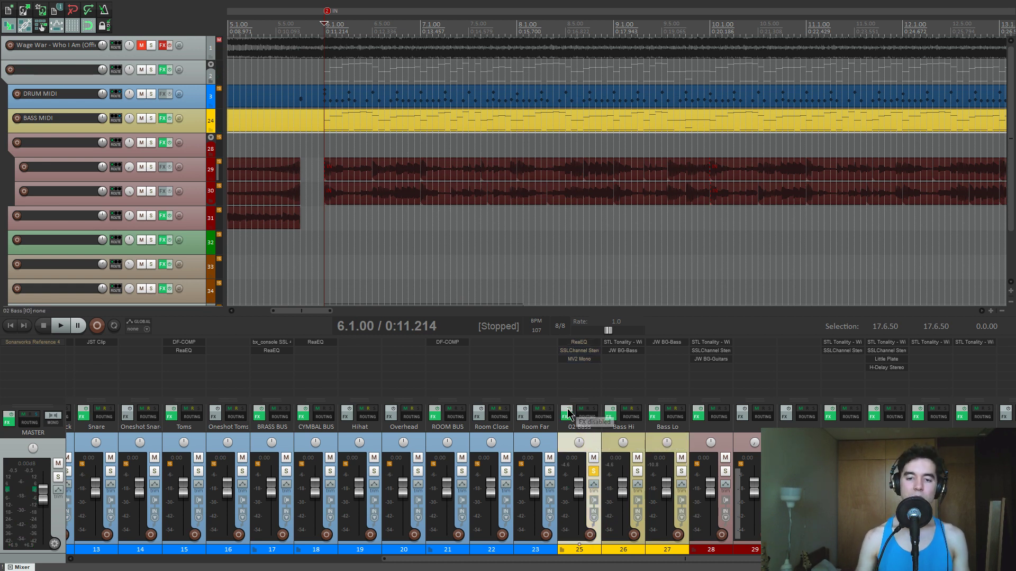
{"action": "key", "text": "space"}
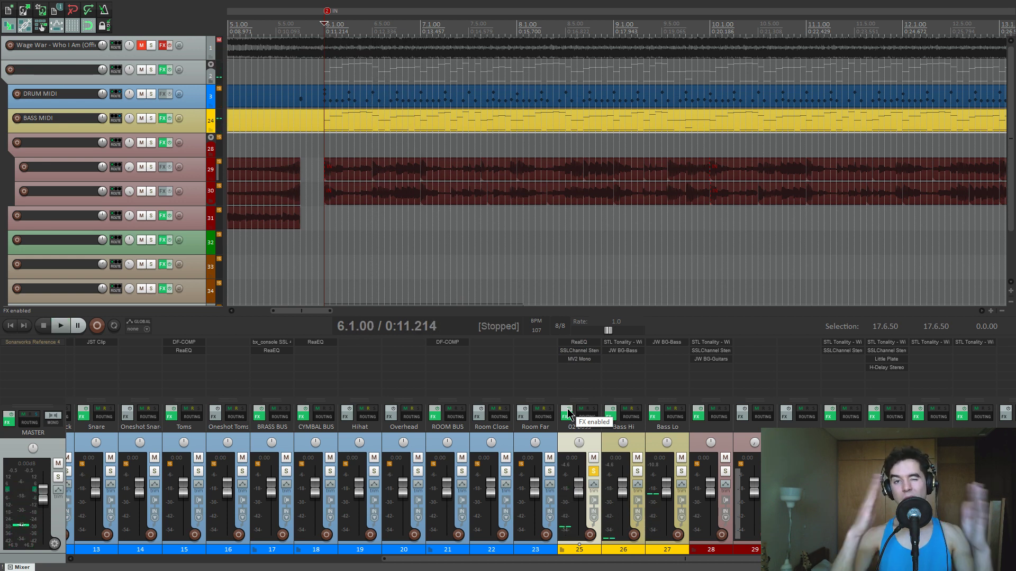
{"action": "left_click", "coordinate": [579, 342]}
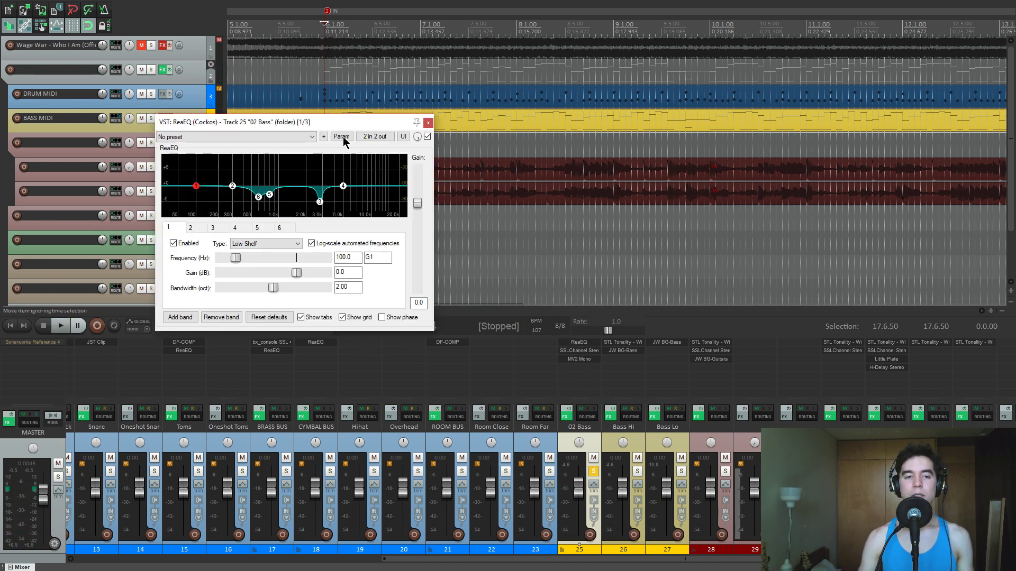
{"action": "left_click_drag", "start_coordinate": [337, 114], "coordinate": [325, 103]}
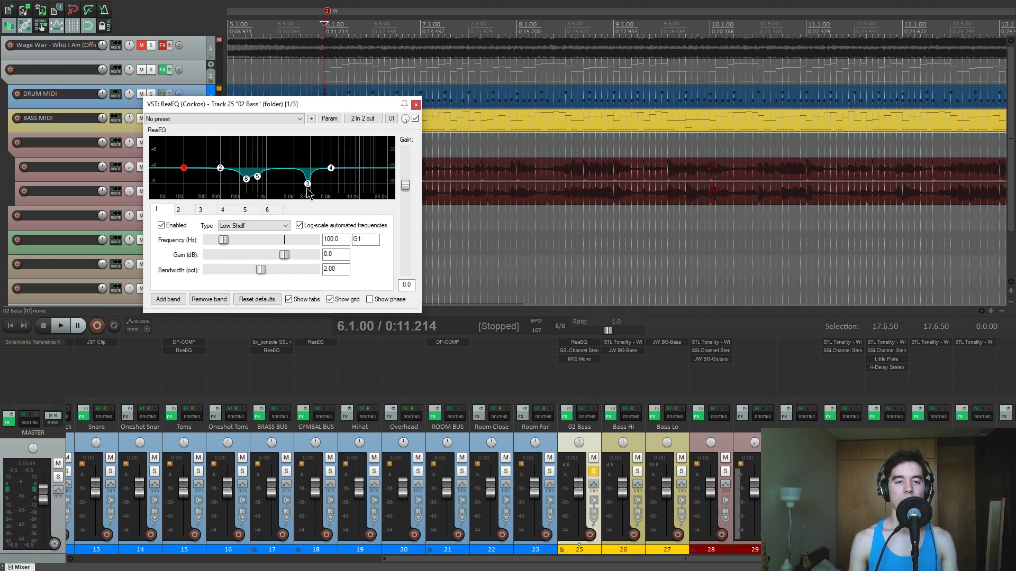
Boost ReaEQ band 3 at 2800 Hz to 12 dB on 02 Bass, play it briefly and undo the boost.
{"action": "left_click", "coordinate": [308, 185]}
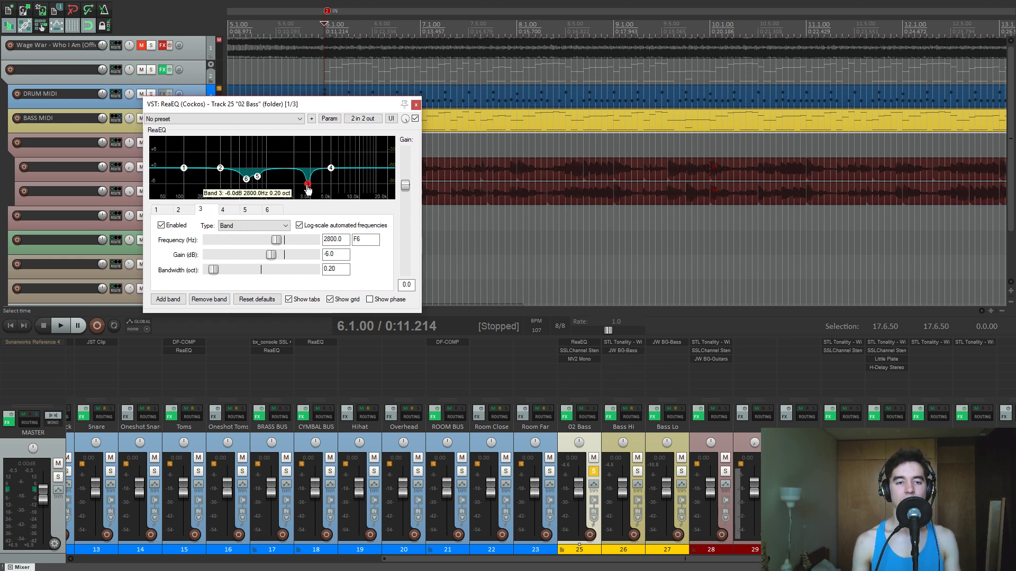
{"action": "left_click_drag", "start_coordinate": [271, 255], "coordinate": [339, 263]}
{"action": "key", "text": "space"}
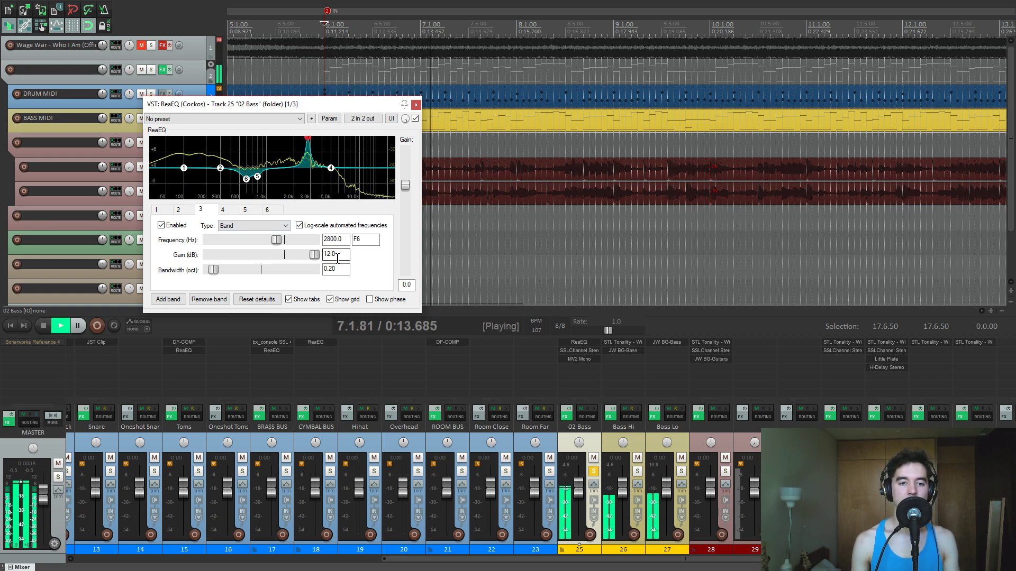
{"action": "key", "text": "space"}
{"action": "key", "text": "ctrl+z"}
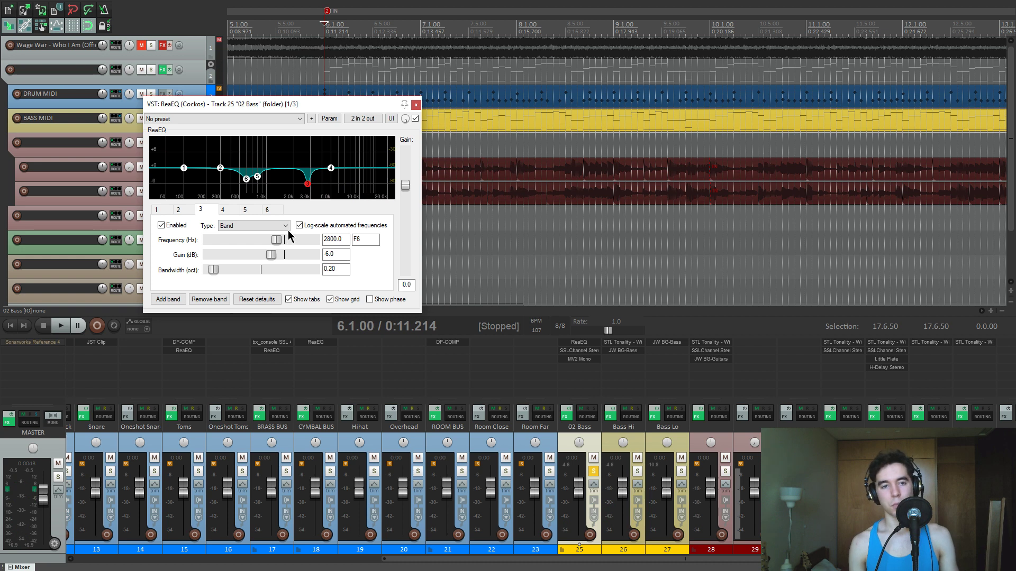
Boost ReaEQ band 6 at 600 Hz to 12 dB during playback, stop and set its gain back to -4 dB.
{"action": "left_click_drag", "start_coordinate": [321, 103], "coordinate": [338, 146]}
{"action": "left_click", "coordinate": [263, 219]}
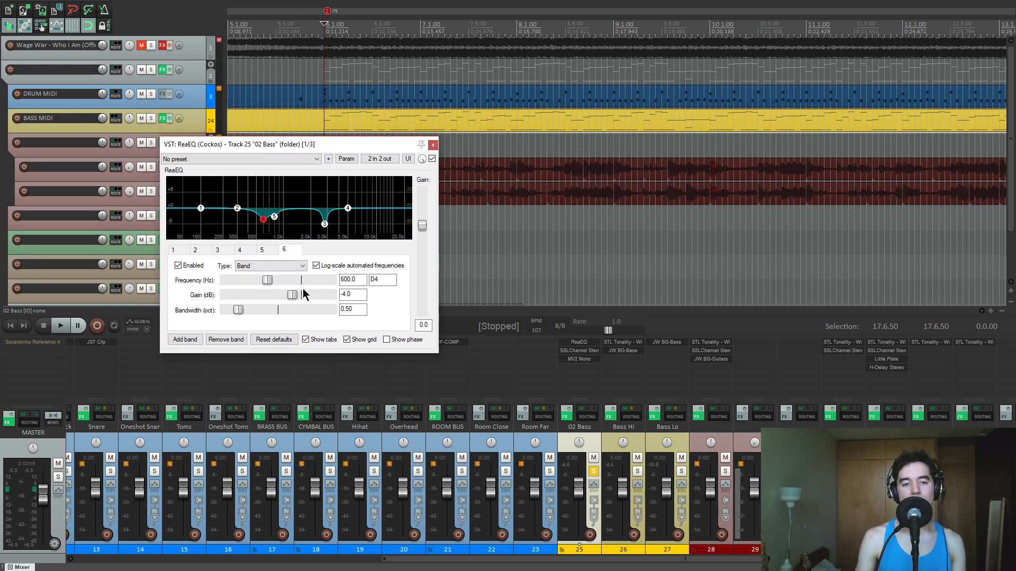
{"action": "key", "text": "space"}
{"action": "left_click_drag", "start_coordinate": [291, 298], "coordinate": [351, 297]}
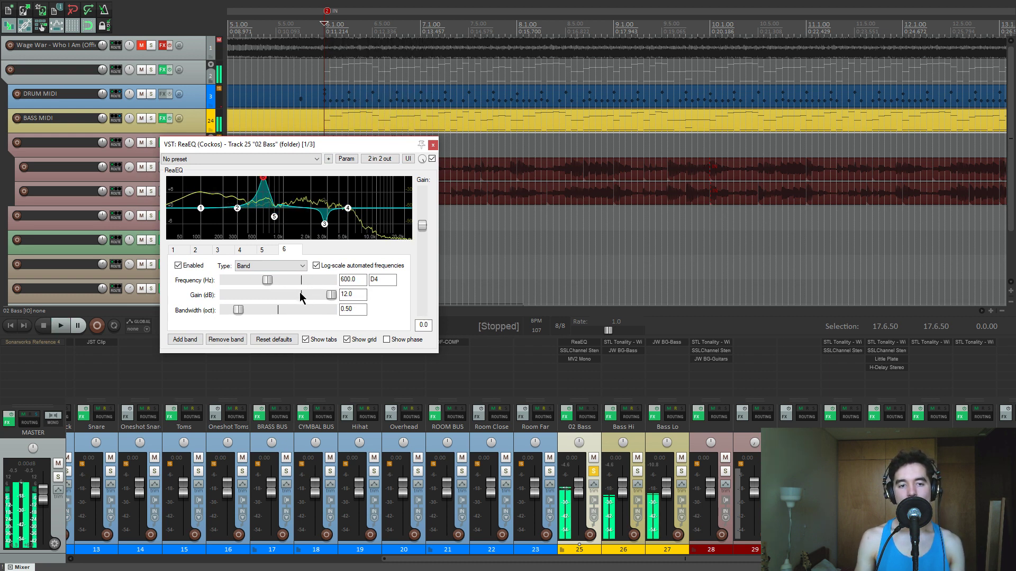
{"action": "key", "text": "space"}
{"action": "double_click", "coordinate": [352, 297]}
{"action": "type", "text": "-4"}
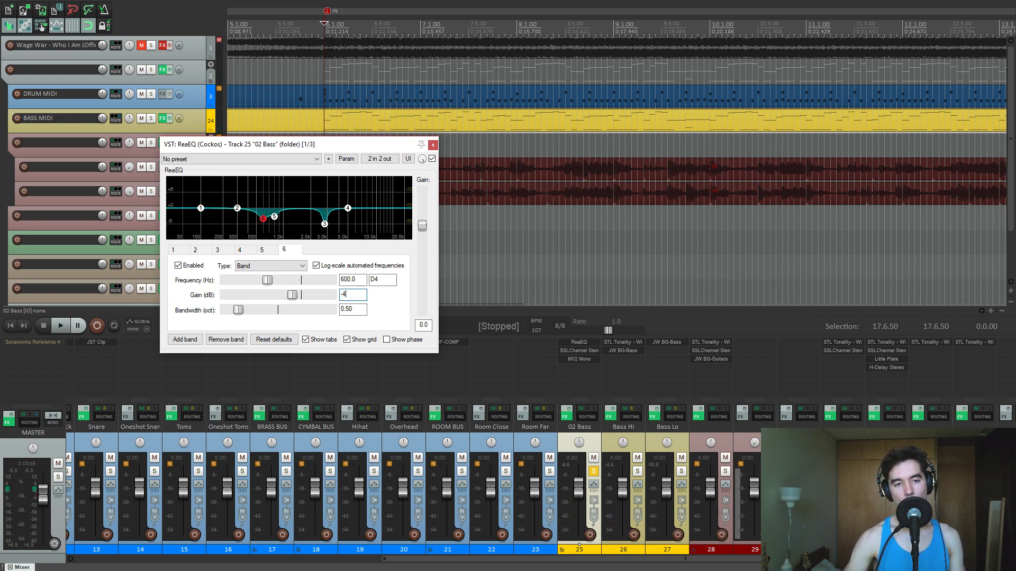
Show SSLChannel Stereo of 02 Bass instead of ReaEQ and examine its filter, LF and LMF settings.
{"action": "left_click", "coordinate": [433, 144]}
{"action": "left_click", "coordinate": [580, 350]}
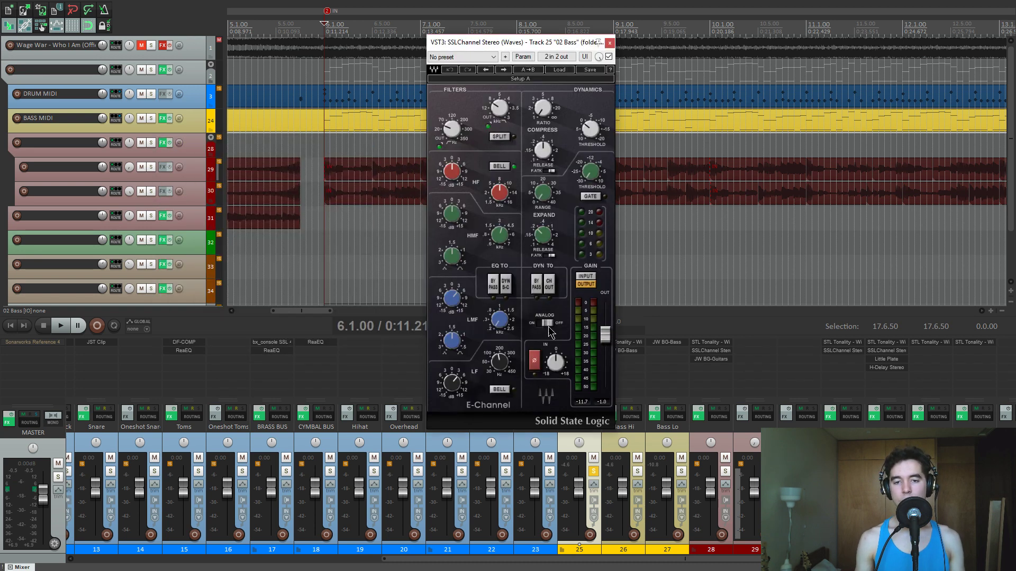
{"action": "left_click_drag", "start_coordinate": [517, 45], "coordinate": [355, 68]}
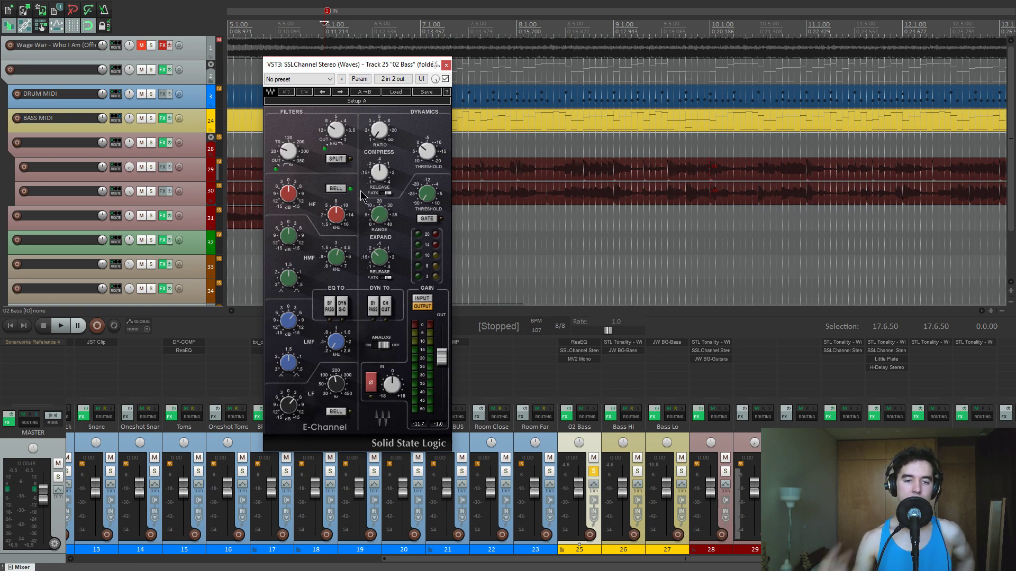
{"action": "left_click_drag", "start_coordinate": [288, 152], "coordinate": [336, 127]}
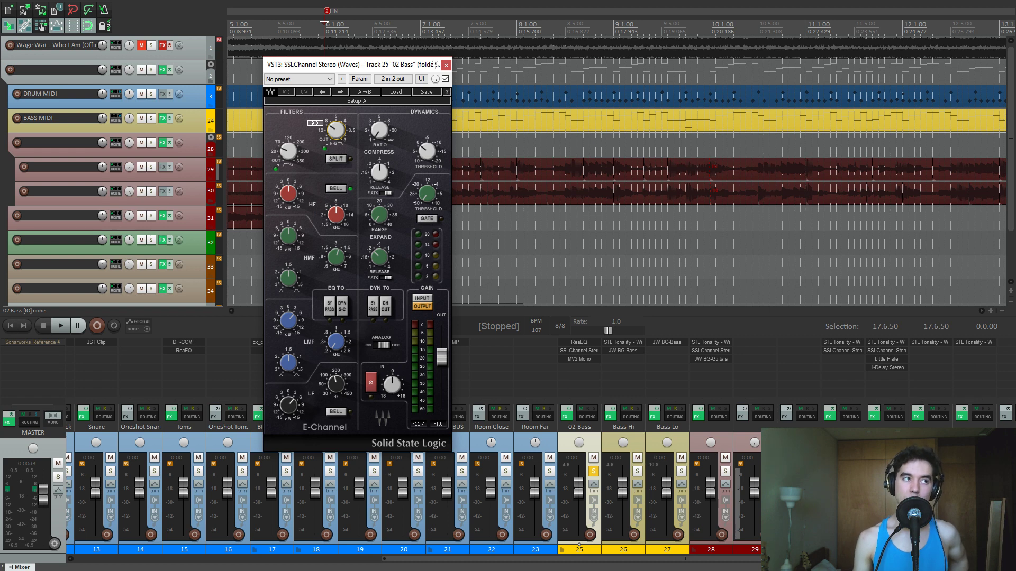
{"action": "left_click_drag", "start_coordinate": [336, 383], "coordinate": [336, 382]}
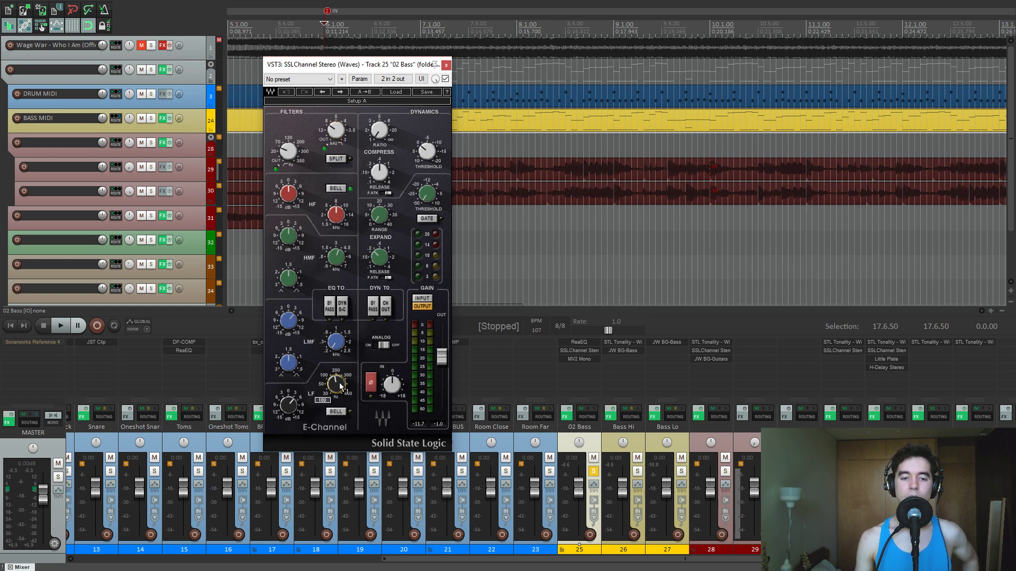
{"action": "left_click_drag", "start_coordinate": [336, 343], "coordinate": [336, 341]}
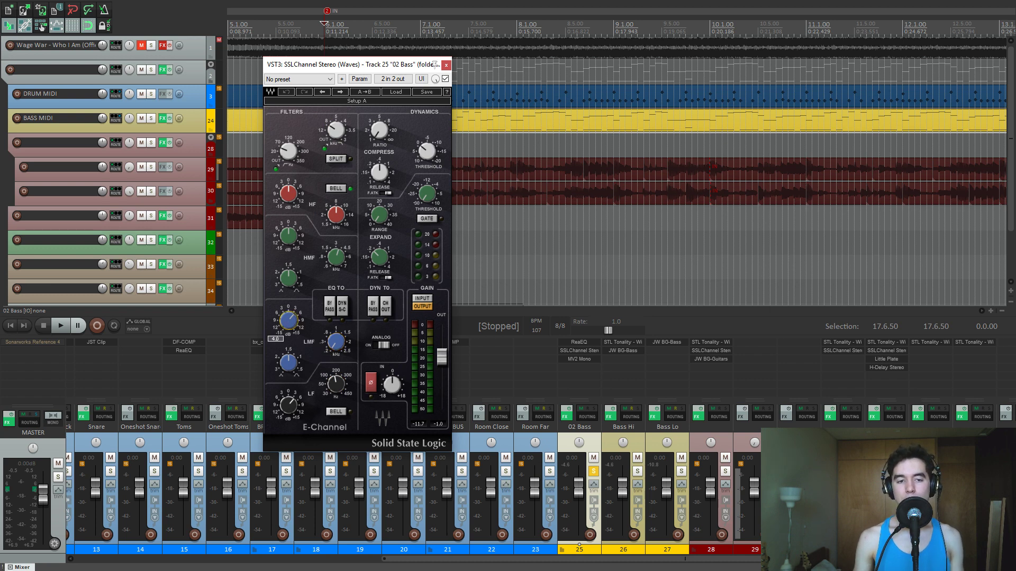
{"action": "mouse_move", "coordinate": [332, 345]}
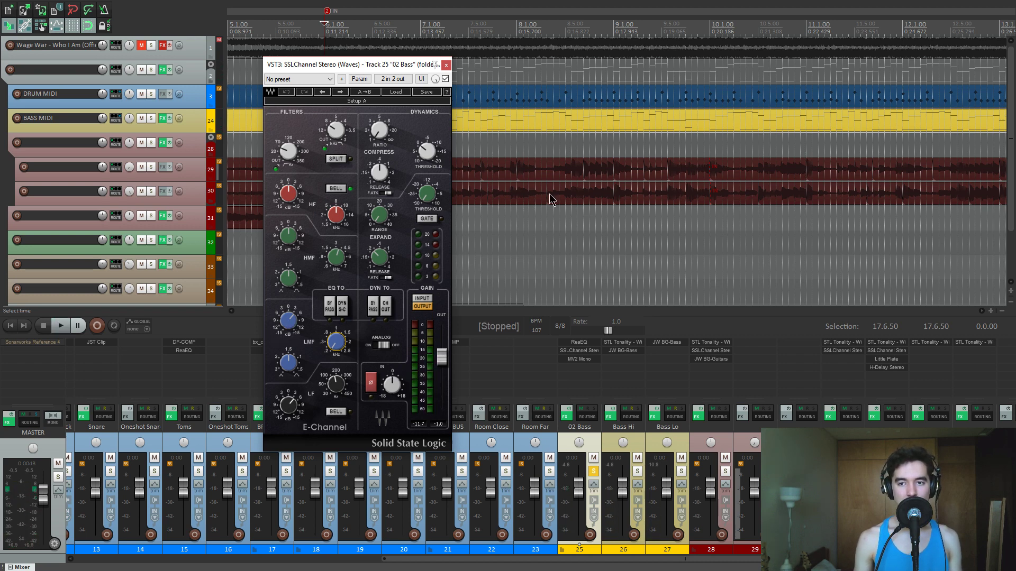
Play the soloed 02 Bass briefly from the FALL marker with SSLChannel still open.
{"action": "scroll", "coordinate": [551, 202], "scroll_direction": "down", "scroll_amount": 4}
{"action": "scroll", "coordinate": [827, 145], "scroll_direction": "down", "scroll_amount": 2}
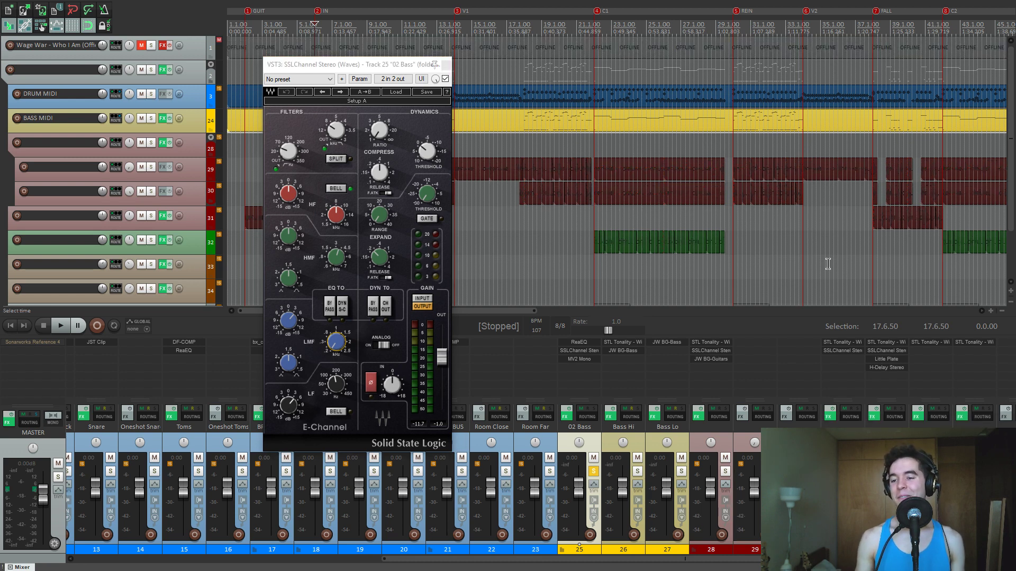
{"action": "left_click_drag", "start_coordinate": [415, 68], "coordinate": [421, 68]}
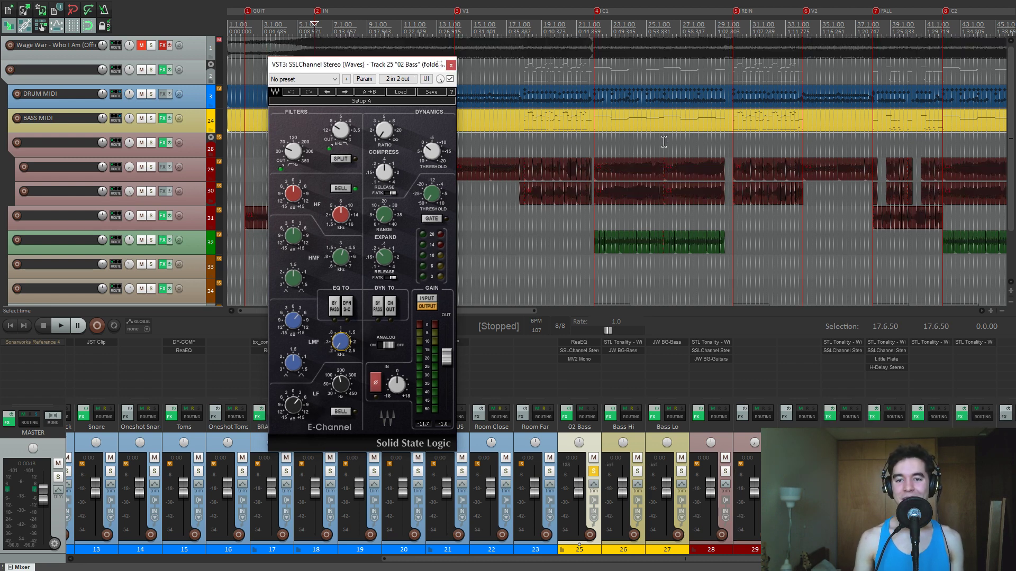
{"action": "left_click", "coordinate": [875, 141]}
{"action": "scroll", "coordinate": [864, 138], "scroll_direction": "up", "scroll_amount": 5}
{"action": "key", "text": "space"}
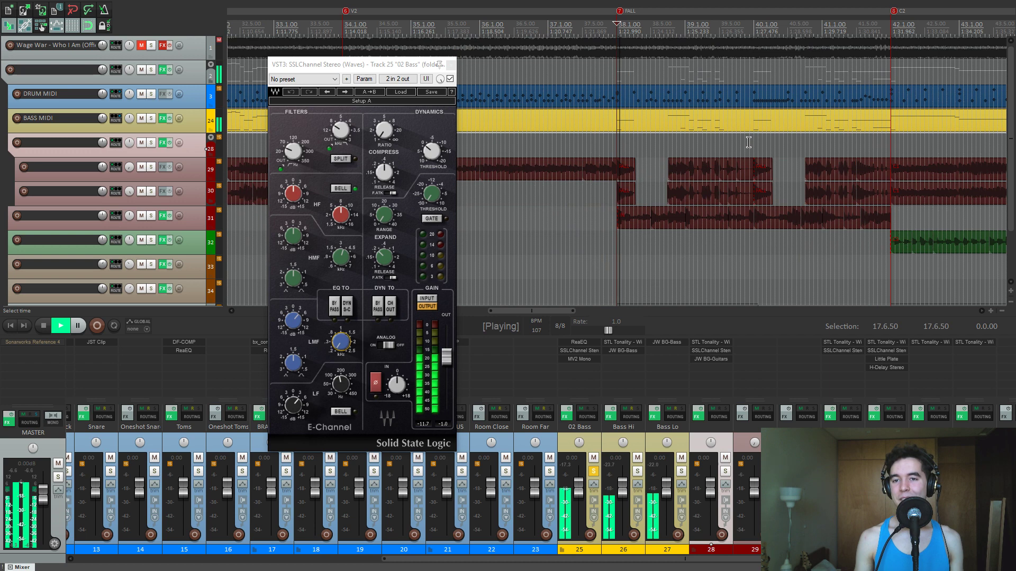
{"action": "scroll", "coordinate": [748, 142], "scroll_direction": "down", "scroll_amount": 5}
{"action": "key", "text": "space"}
Play the soloed 02 Bass briefly from the FACE marker.
{"action": "left_click", "coordinate": [894, 147]}
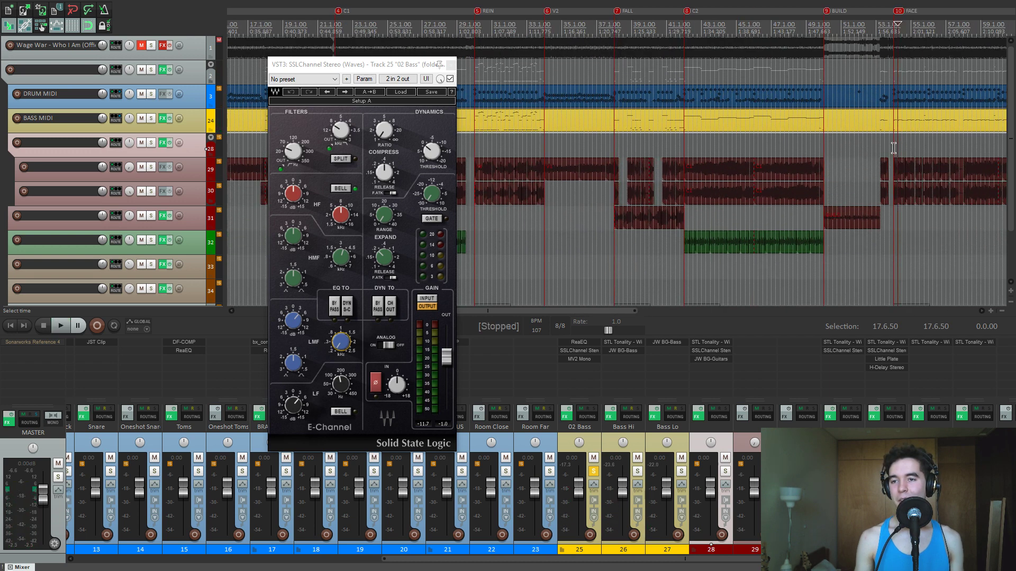
{"action": "key", "text": "space"}
{"action": "key", "text": "space"}
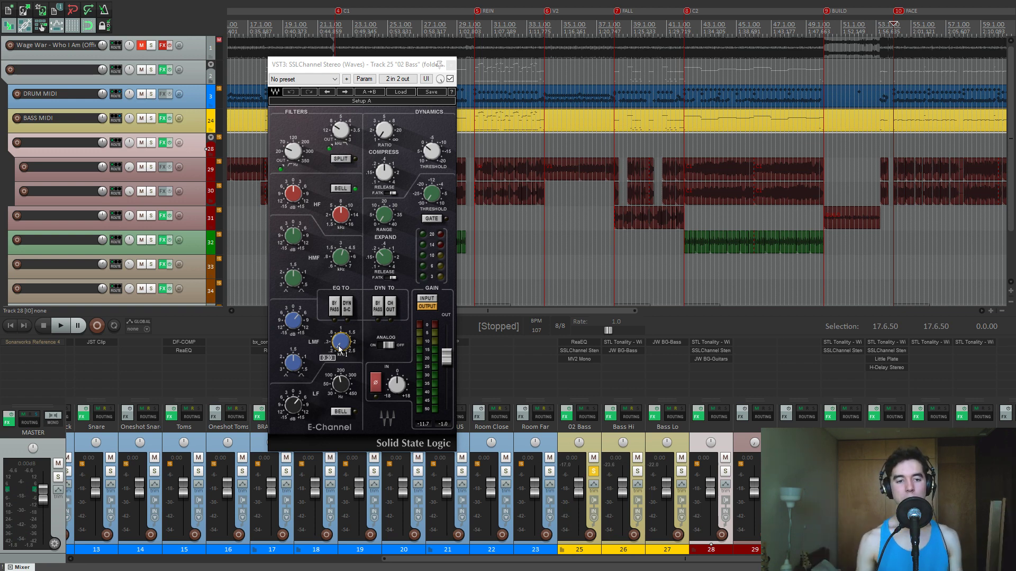
Adjust the LMF gain in SSLChannel on 02 Bass during playback and examine the LF and LMF frequencies.
{"action": "key", "text": "space"}
{"action": "mouse_move", "coordinate": [293, 325]}
{"action": "left_mouse_down"}
{"action": "mouse_move", "coordinate": [292, 302]}
{"action": "mouse_move", "coordinate": [293, 327]}
{"action": "left_mouse_up"}
{"action": "key", "text": "space"}
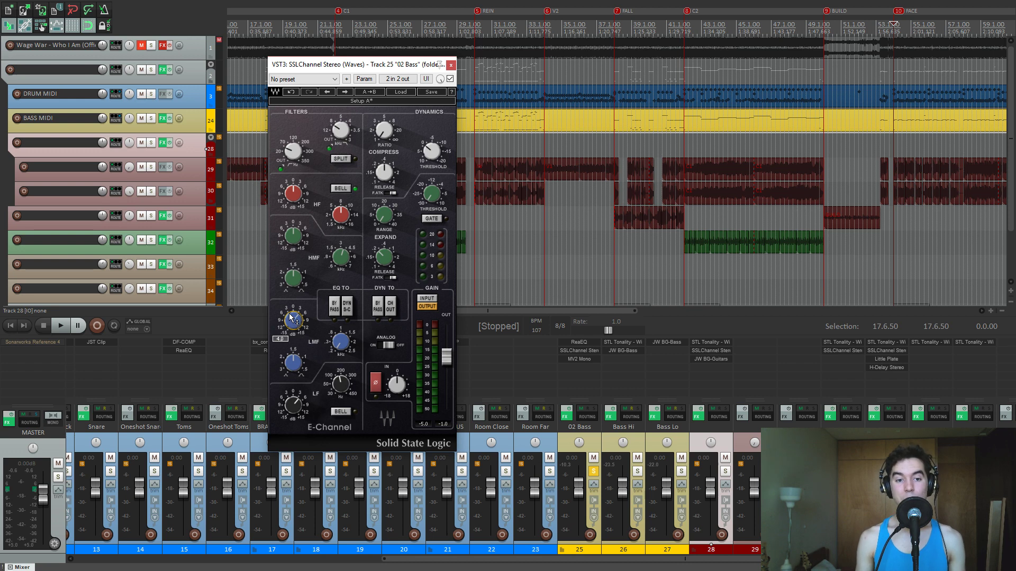
{"action": "mouse_move", "coordinate": [340, 384]}
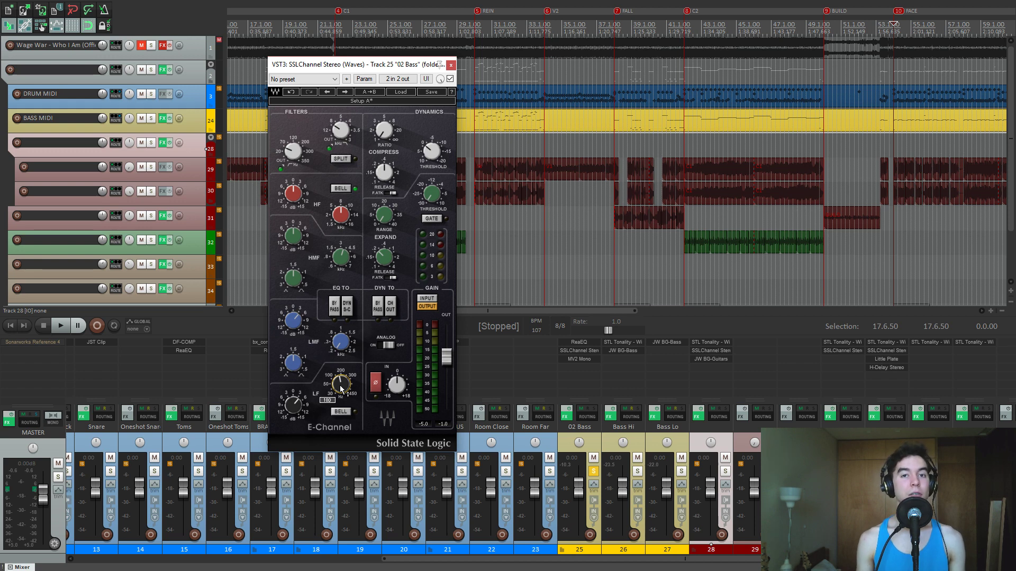
{"action": "mouse_move", "coordinate": [340, 343]}
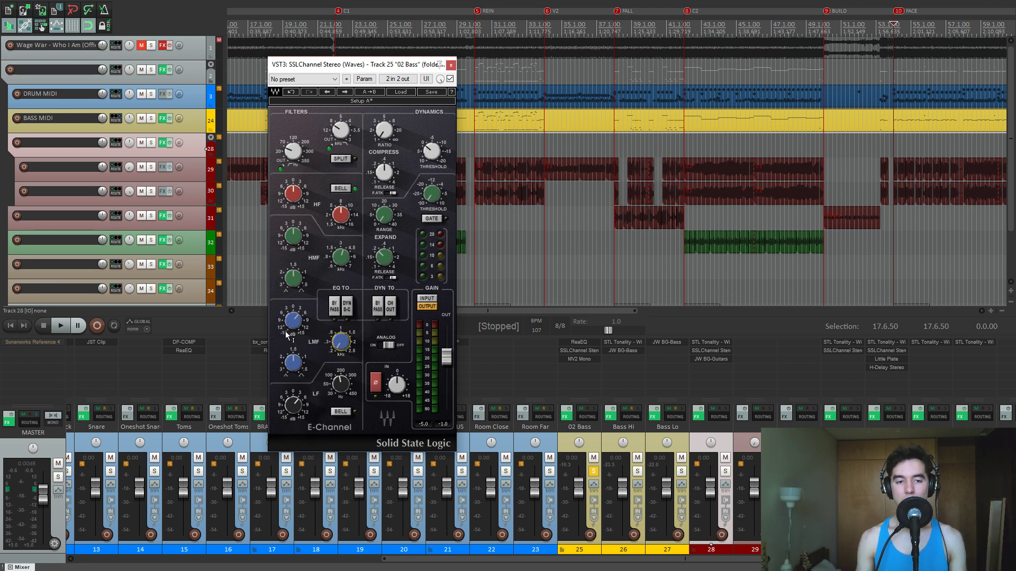
Show MV2 Mono of 02 Bass instead of SSLChannel and play from the FACE marker to watch its levels.
{"action": "left_click", "coordinate": [450, 64]}
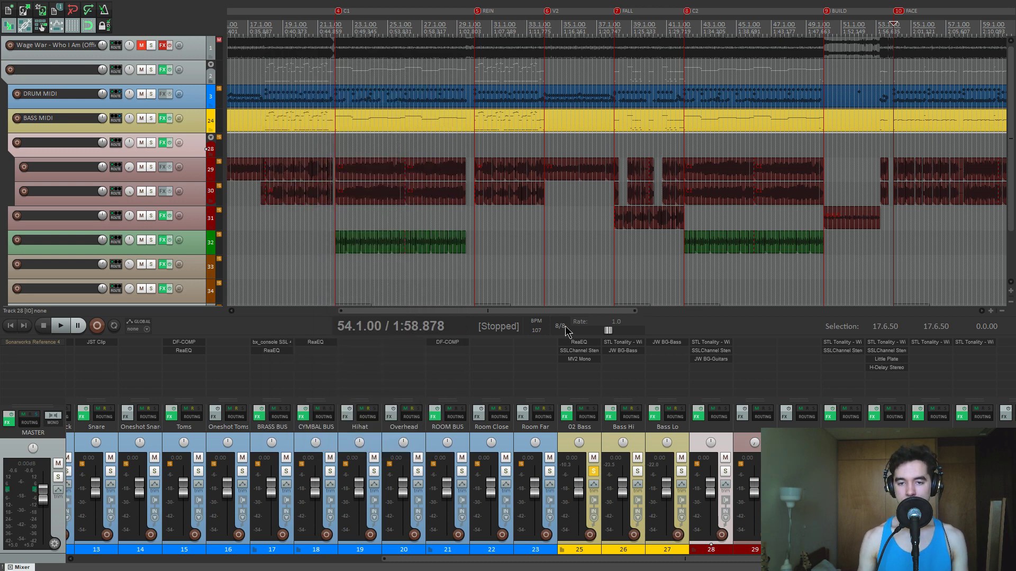
{"action": "left_click", "coordinate": [573, 359]}
{"action": "left_click_drag", "start_coordinate": [174, 39], "coordinate": [480, 170]}
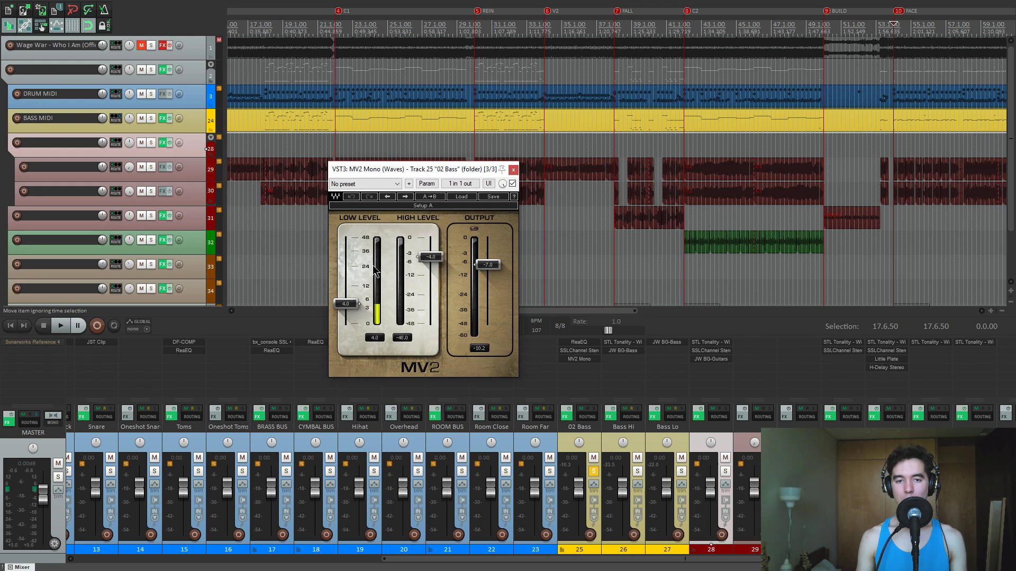
{"action": "key", "text": "space"}
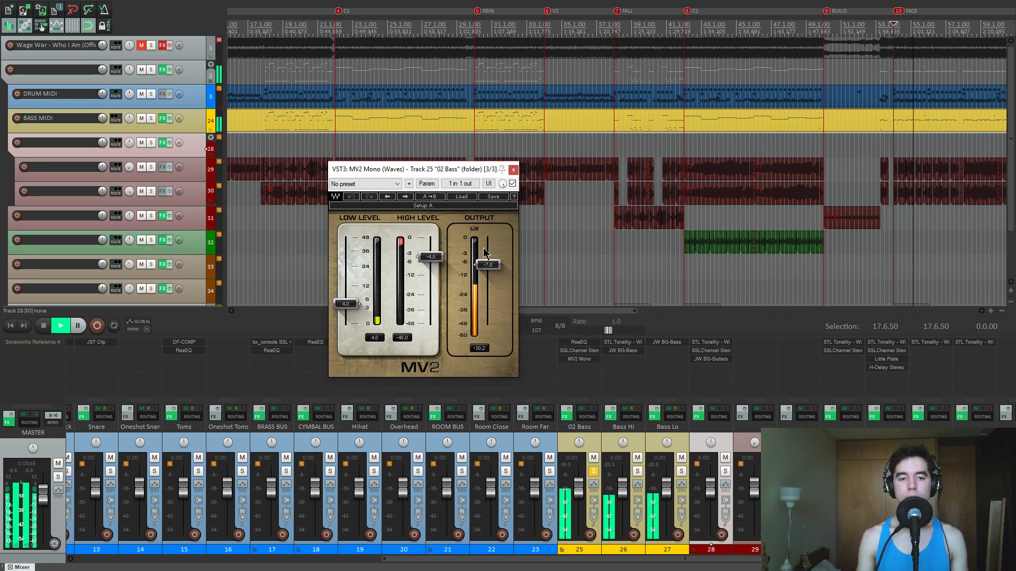
Stop playback, close MV2 Mono and unsolo the 02 Bass folder.
{"action": "key", "text": "space"}
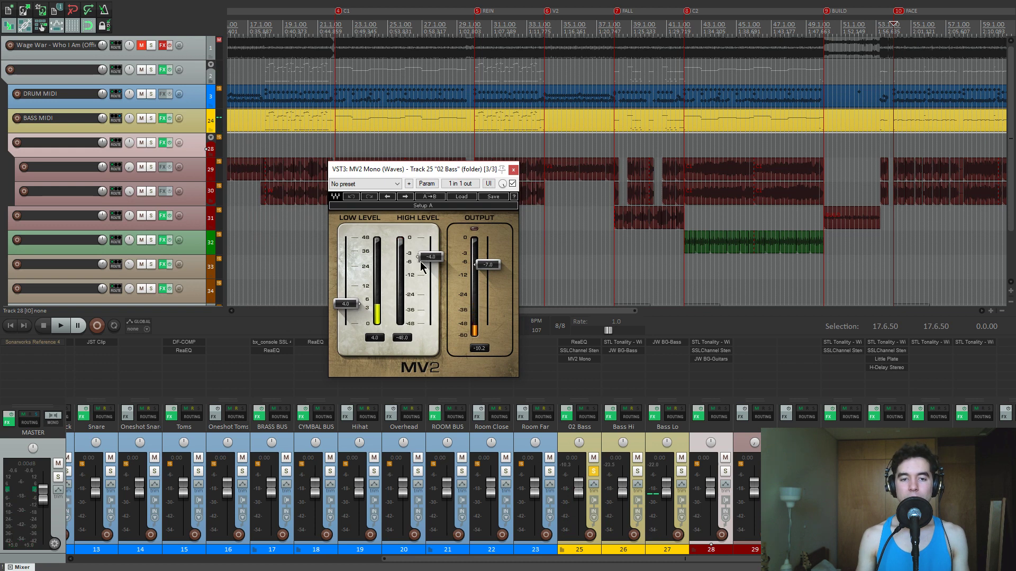
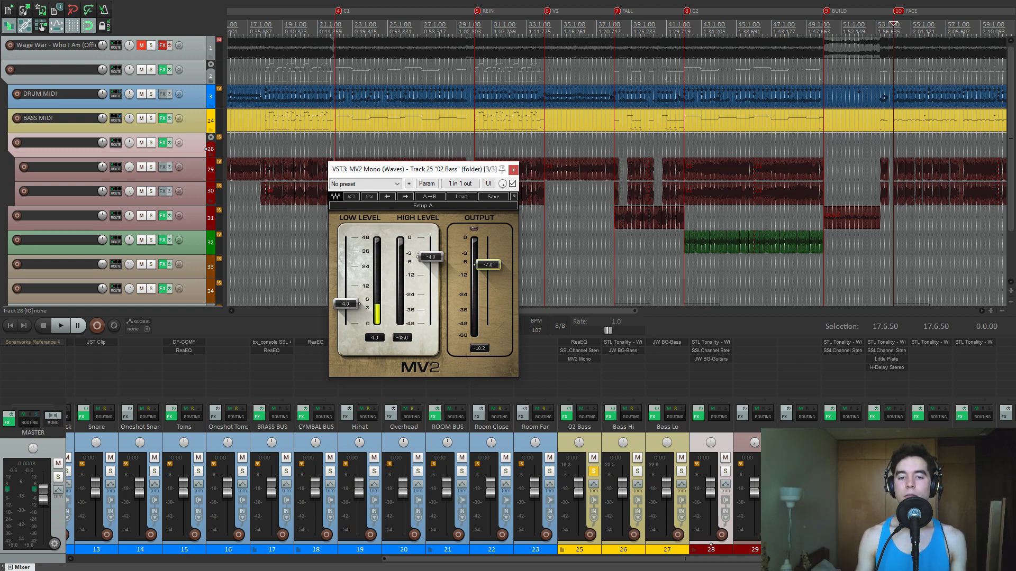
{"action": "left_click", "coordinate": [513, 169]}
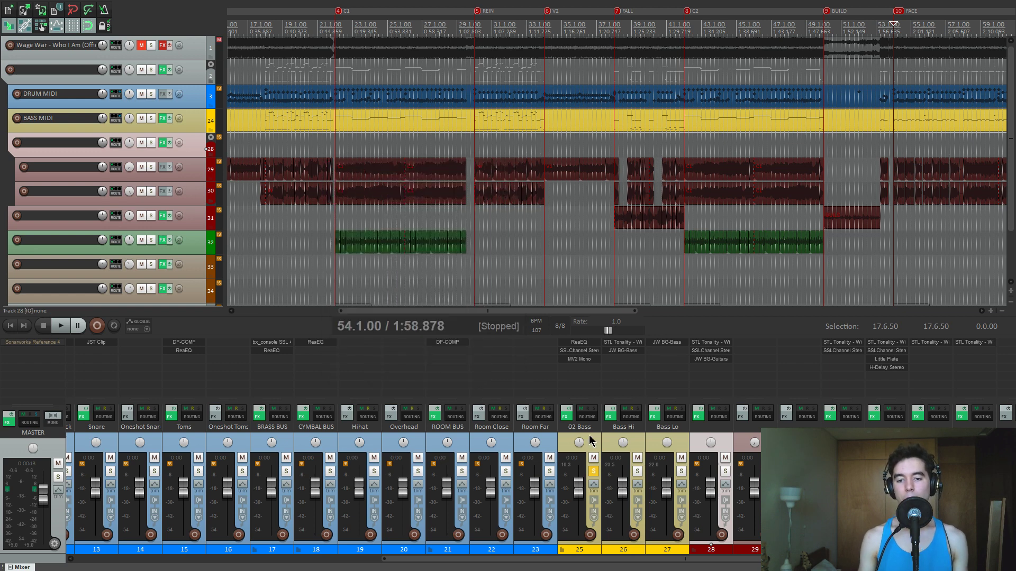
{"action": "left_click", "coordinate": [593, 471]}
Place the playback position at the IN marker.
{"action": "scroll", "coordinate": [596, 206], "scroll_direction": "down", "scroll_amount": 3}
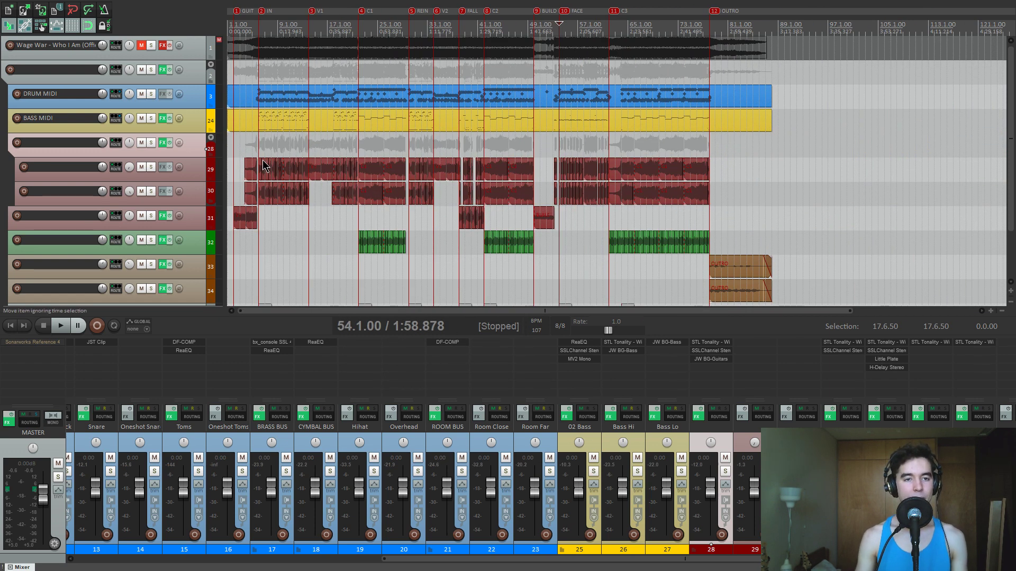
{"action": "key", "text": "2"}
{"action": "scroll", "coordinate": [252, 147], "scroll_direction": "up", "scroll_amount": 5}
{"action": "key", "text": "3"}
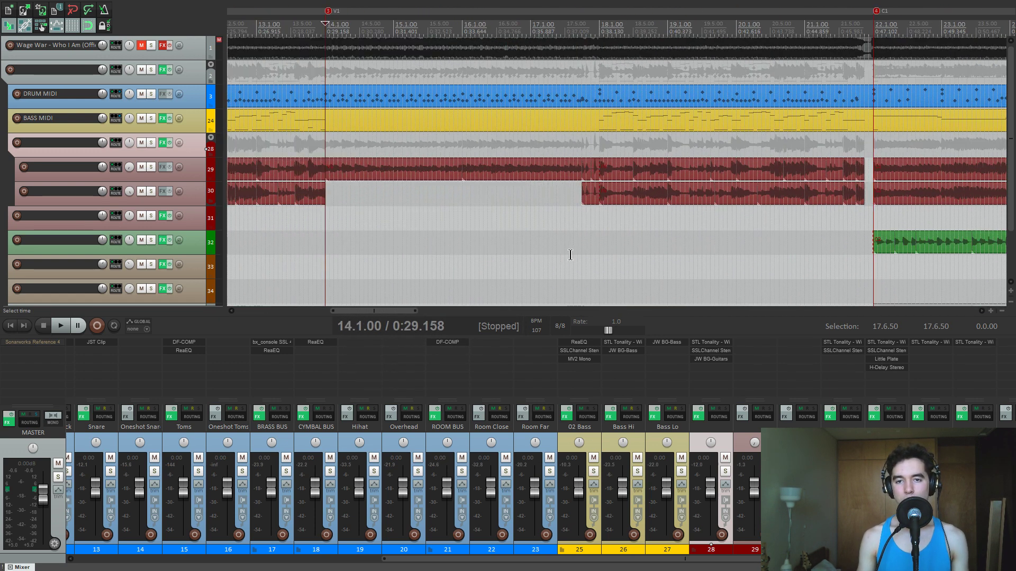
{"action": "key", "text": "2"}
{"action": "scroll", "coordinate": [564, 263], "scroll_direction": "down", "scroll_amount": 2}
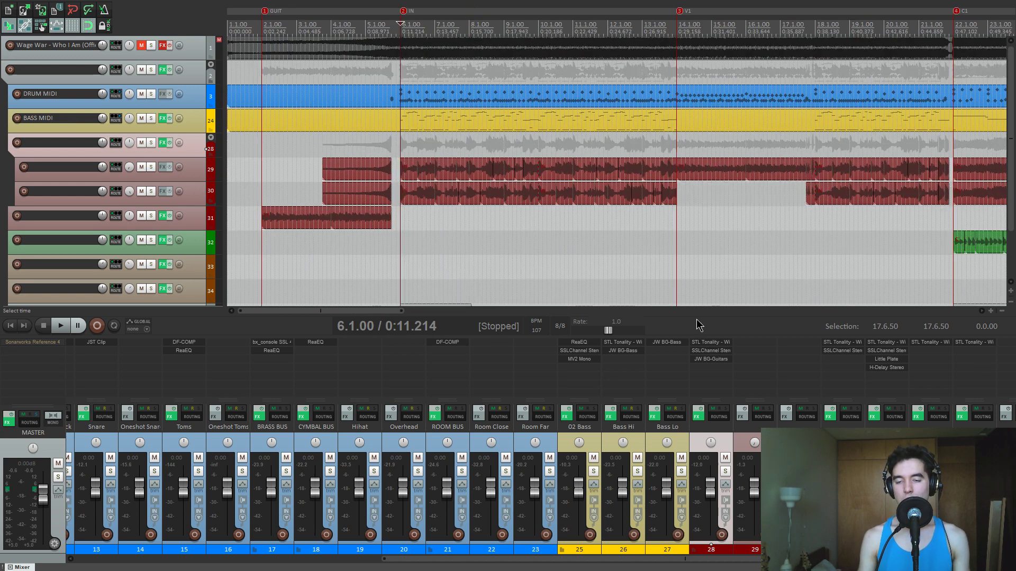
Show STL Tonality of the track 28 folder and play from the IN marker with track 28 soloed.
{"action": "left_click", "coordinate": [717, 348]}
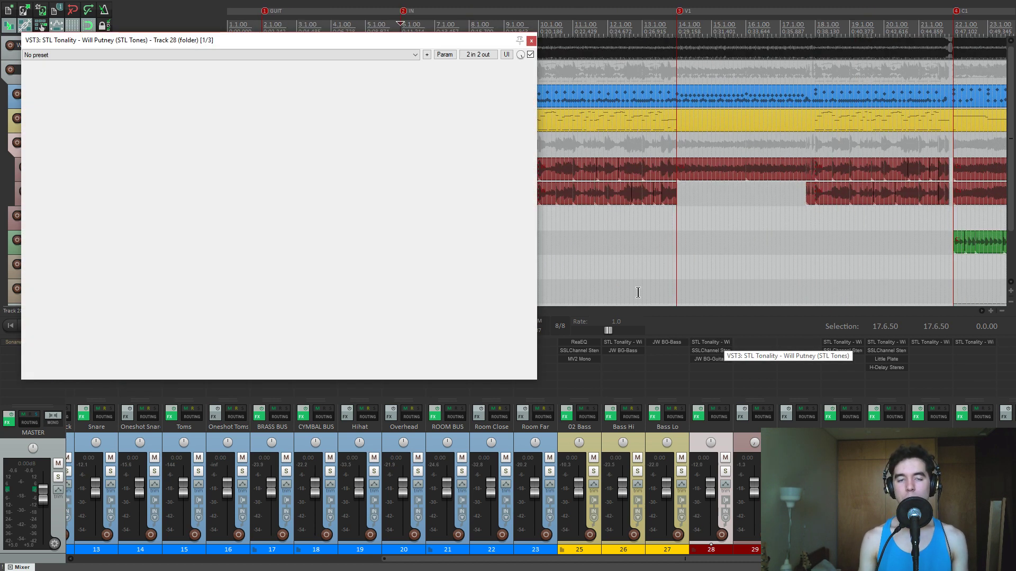
{"action": "left_click_drag", "start_coordinate": [338, 42], "coordinate": [581, 66]}
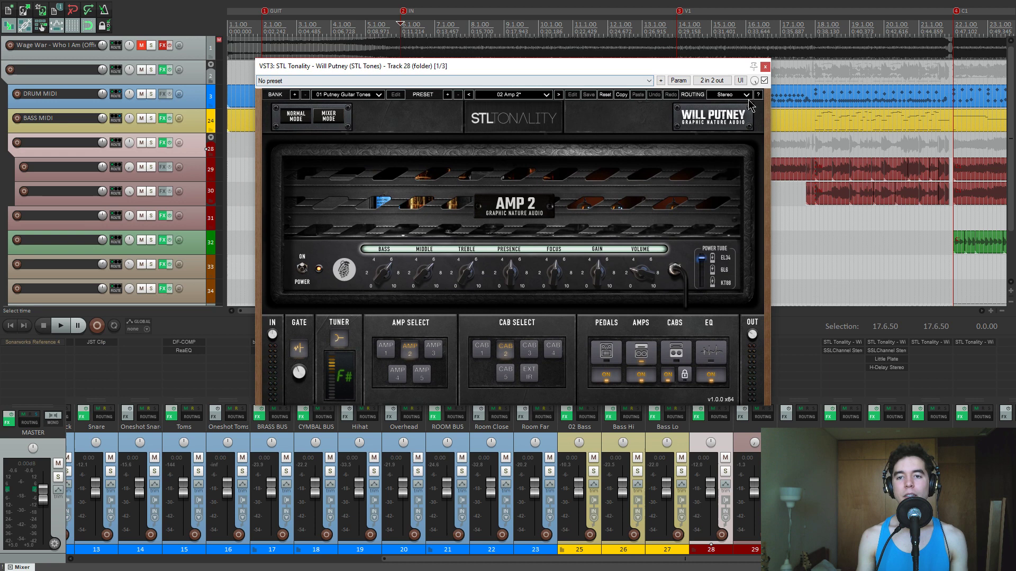
{"action": "left_click_drag", "start_coordinate": [661, 69], "coordinate": [632, 87]}
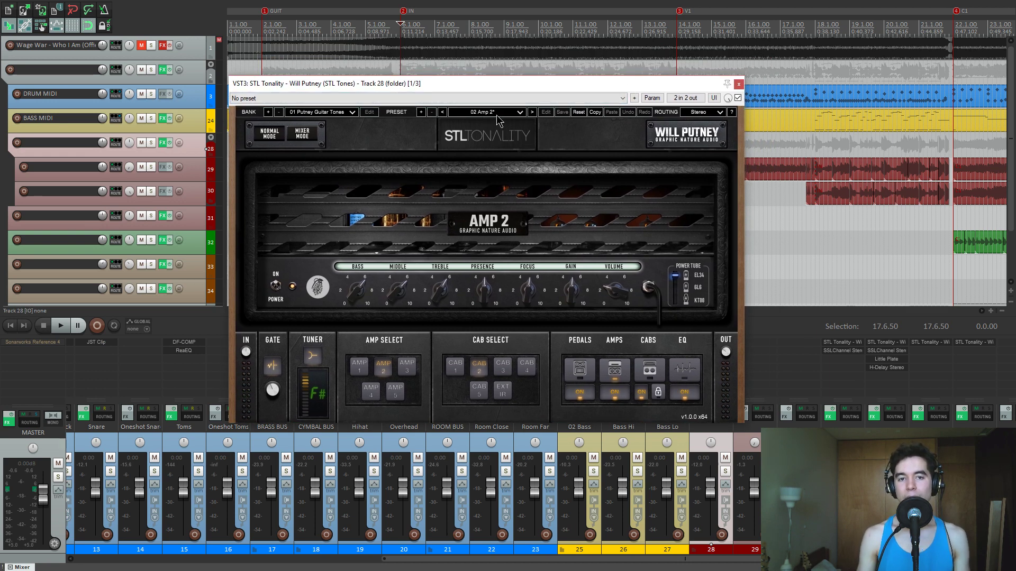
{"action": "key", "text": "space"}
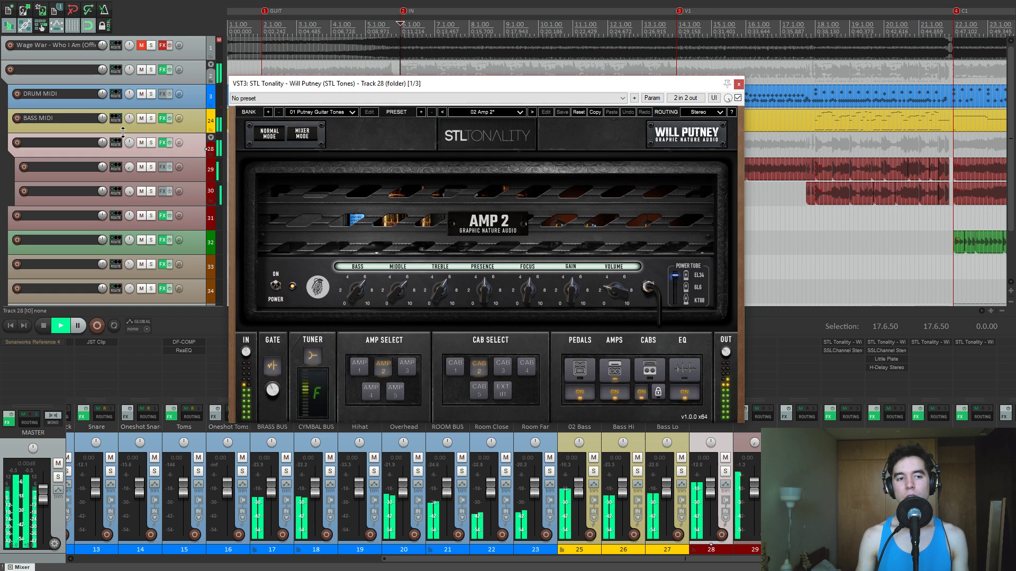
{"action": "left_click", "coordinate": [151, 143]}
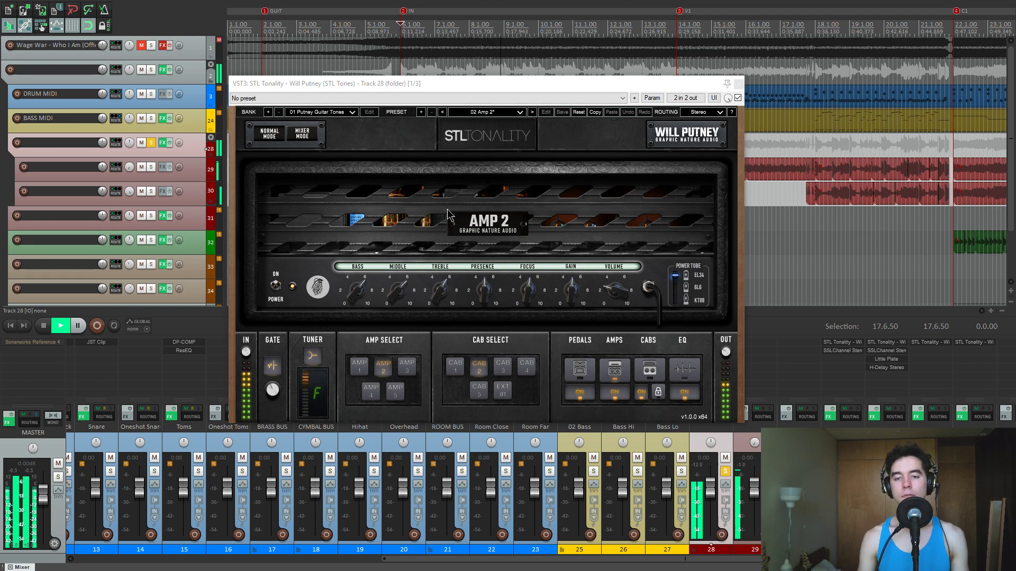
{"action": "left_click_drag", "start_coordinate": [479, 87], "coordinate": [330, 78]}
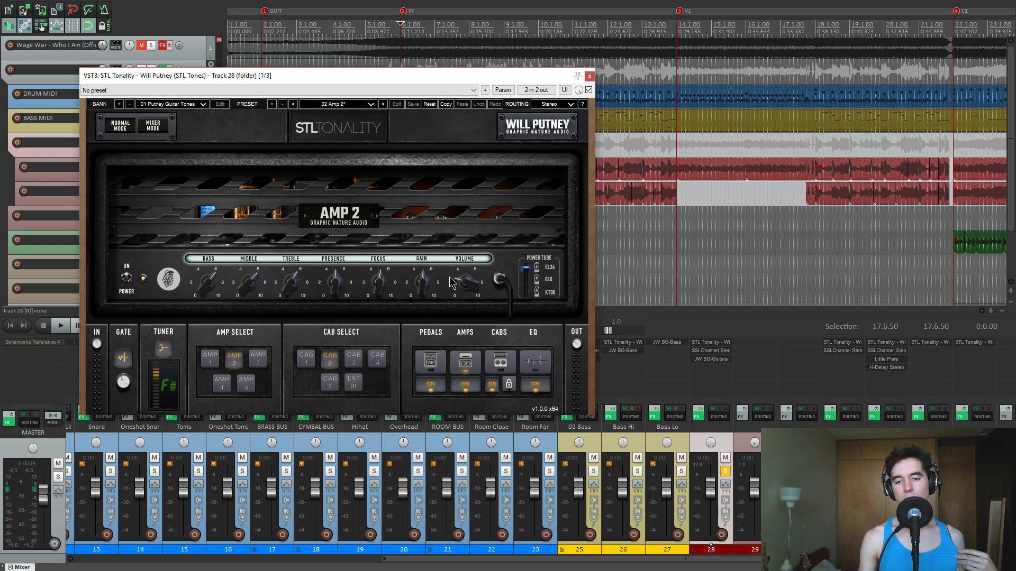
Show SSLChannel Stereo of the track 28 folder side by side with STL Tonality.
{"action": "left_click", "coordinate": [712, 351]}
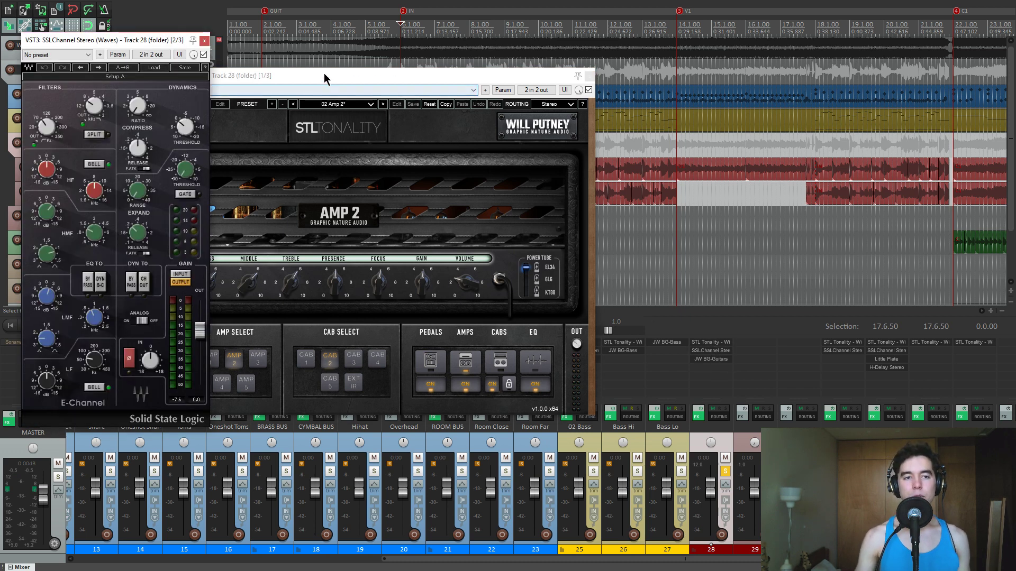
{"action": "left_click_drag", "start_coordinate": [77, 40], "coordinate": [654, 66]}
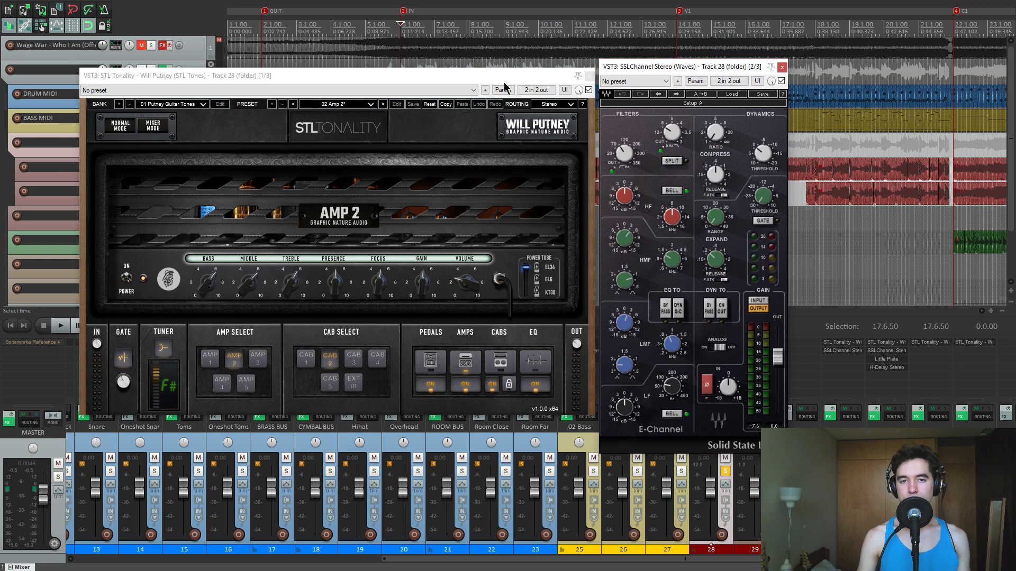
{"action": "left_click_drag", "start_coordinate": [505, 79], "coordinate": [468, 81]}
{"action": "left_click_drag", "start_coordinate": [721, 68], "coordinate": [711, 65]}
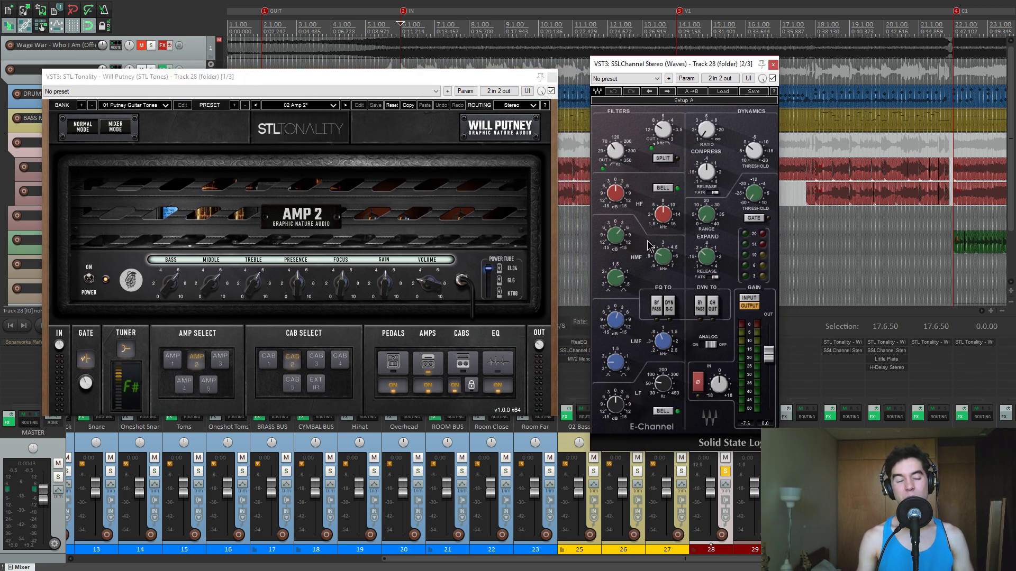
Examine the HMF frequency and gain settings in SSLChannel on track 28.
{"action": "left_click", "coordinate": [664, 262]}
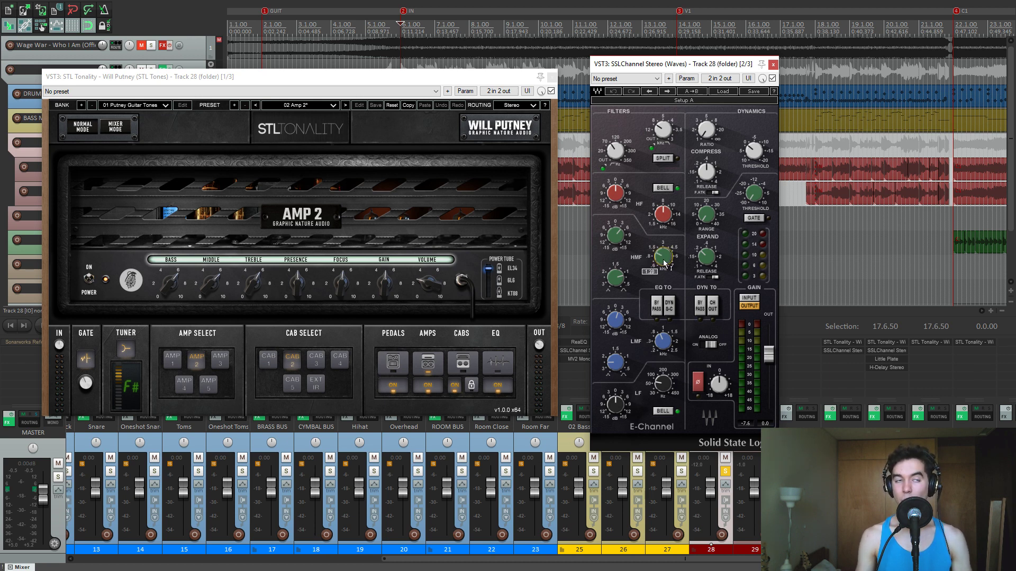
{"action": "left_click_drag", "start_coordinate": [620, 242], "coordinate": [618, 237]}
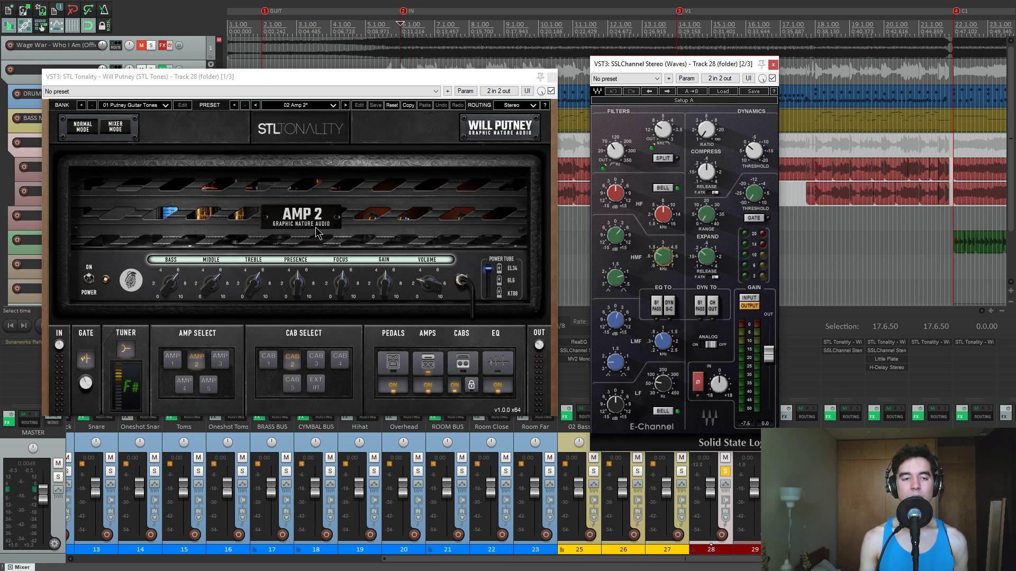
{"action": "left_click_drag", "start_coordinate": [621, 241], "coordinate": [622, 239]}
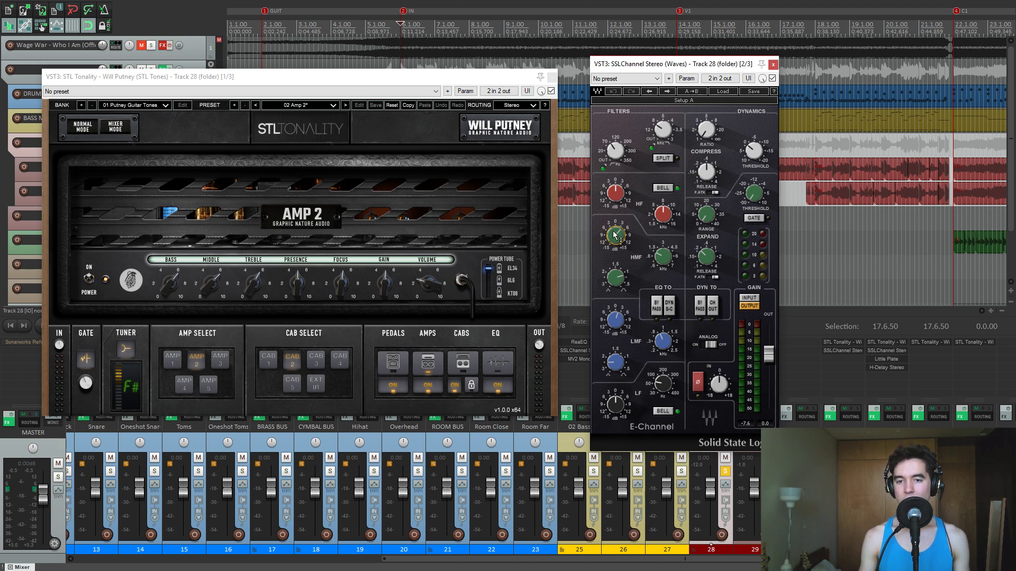
Vary the HMF gain in SSLChannel on track 28 and compare the guitars with the EQ bypass during playback.
{"action": "left_click_drag", "start_coordinate": [623, 241], "coordinate": [623, 271]}
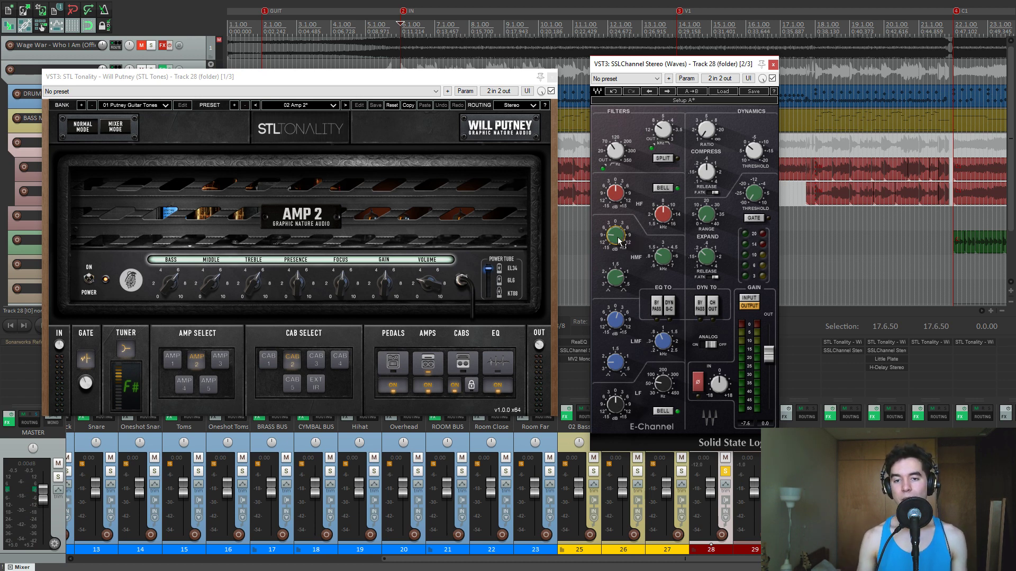
{"action": "left_click_drag", "start_coordinate": [619, 240], "coordinate": [619, 175]}
{"action": "left_click_drag", "start_coordinate": [663, 256], "coordinate": [663, 256]}
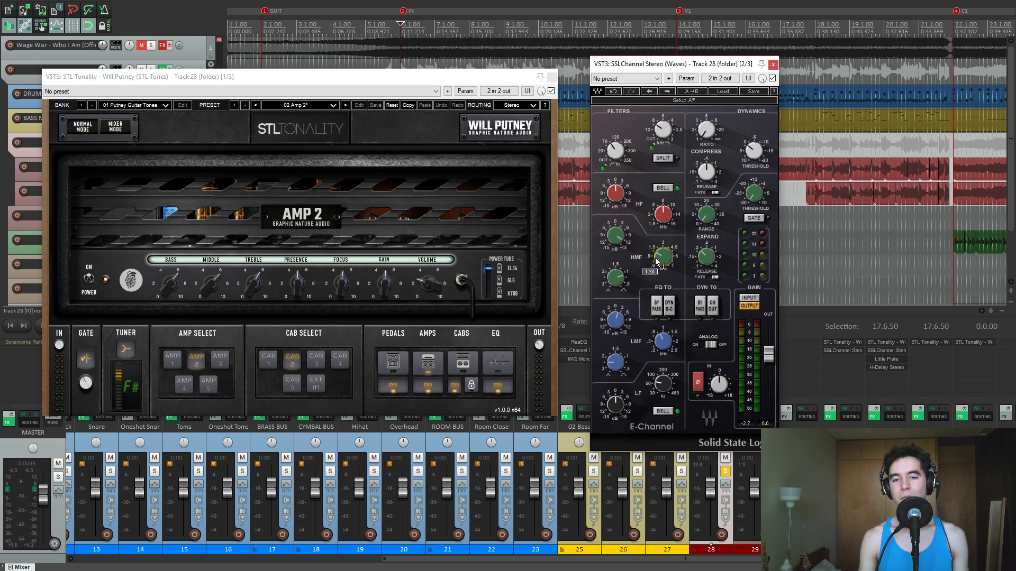
{"action": "left_click_drag", "start_coordinate": [615, 235], "coordinate": [616, 244]}
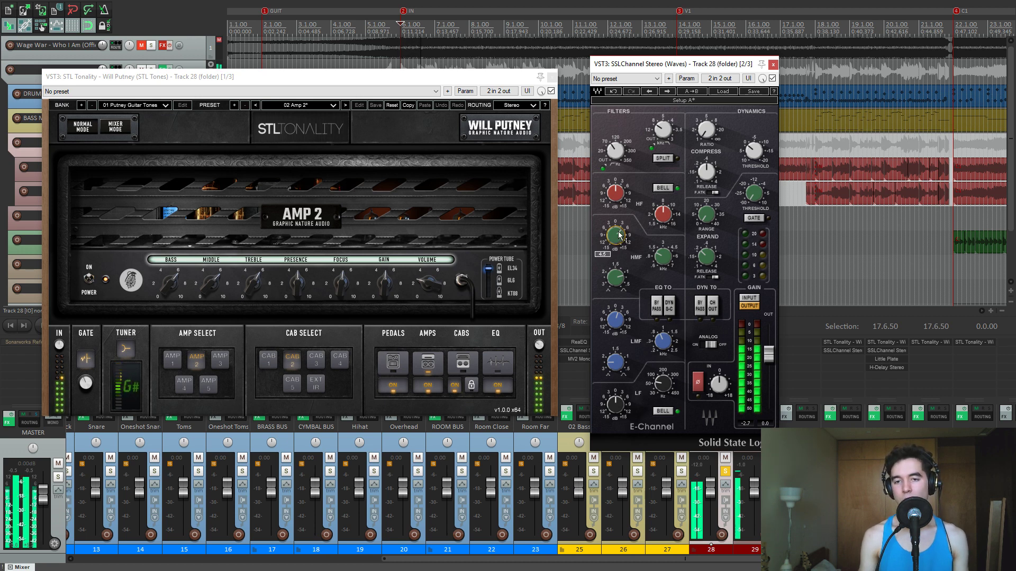
{"action": "left_click", "coordinate": [656, 307]}
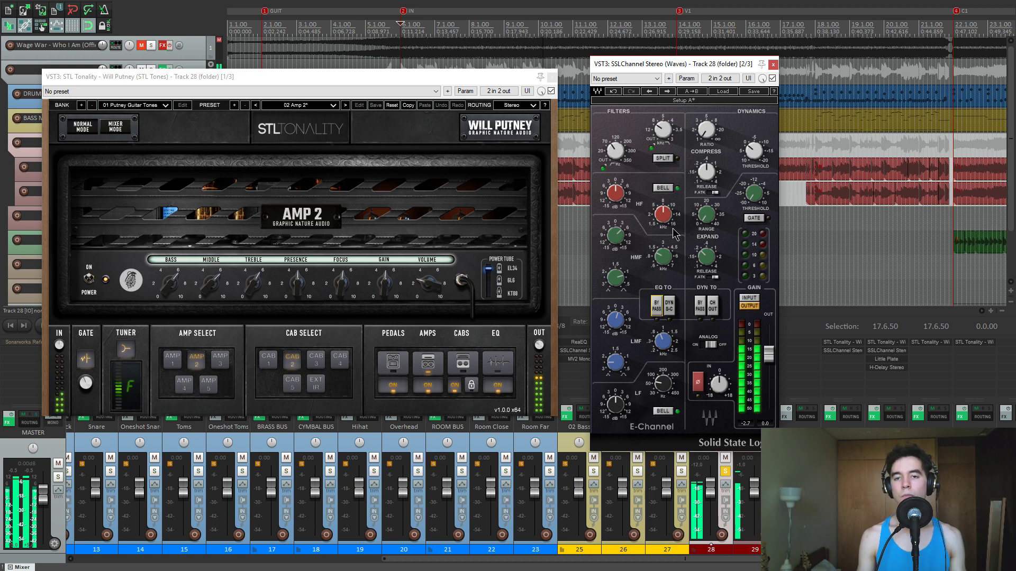
Close STL Tonality, then examine the filter settings in SSLChannel on track 28 and close it.
{"action": "left_click", "coordinate": [551, 78]}
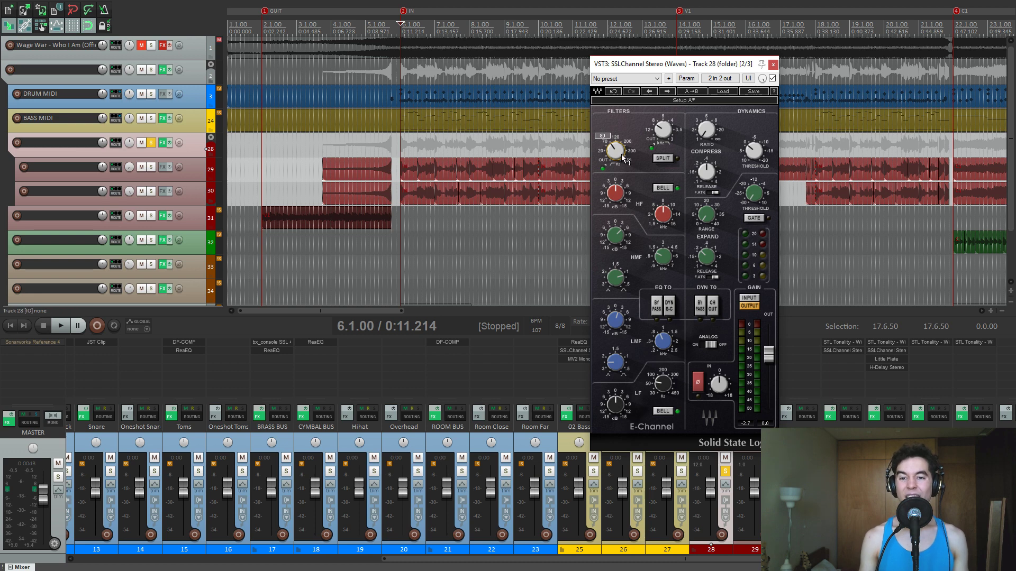
{"action": "left_click", "coordinate": [662, 129]}
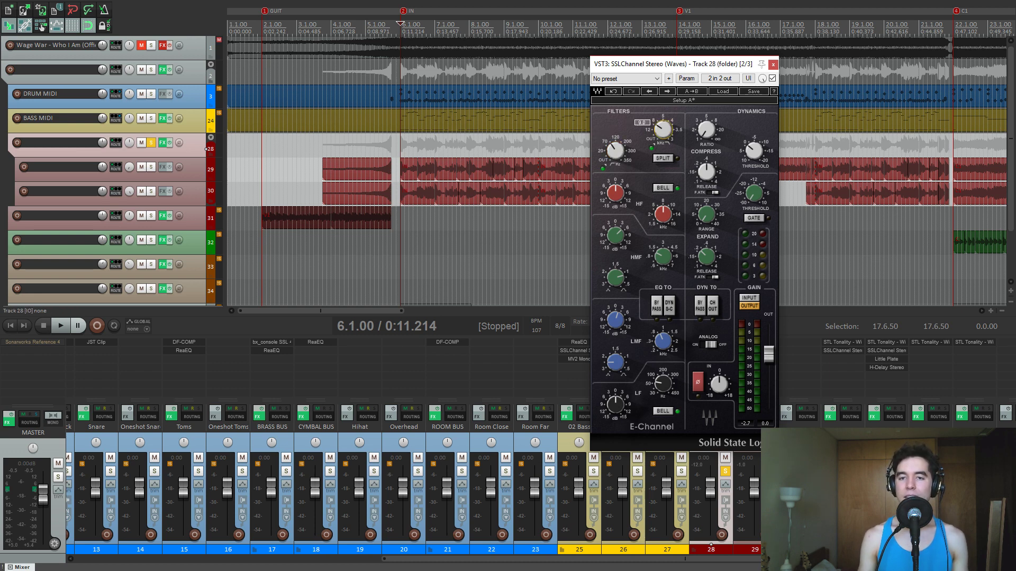
{"action": "left_click", "coordinate": [772, 65]}
Show JW BG-Guitars of track 28, play from the IN marker to watch its levels and gain reduction, and close it.
{"action": "left_click", "coordinate": [714, 359]}
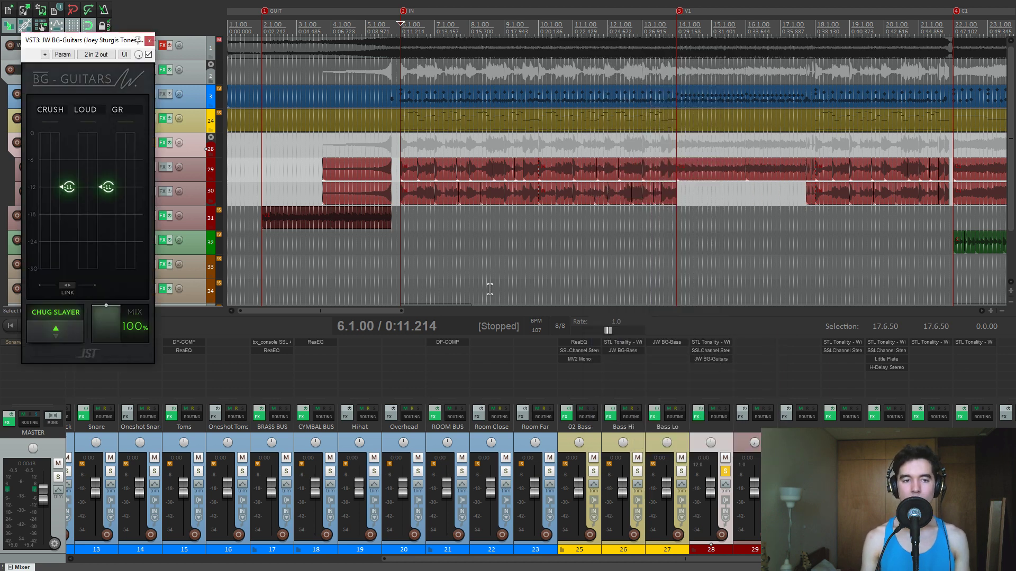
{"action": "left_click_drag", "start_coordinate": [106, 50], "coordinate": [477, 96]}
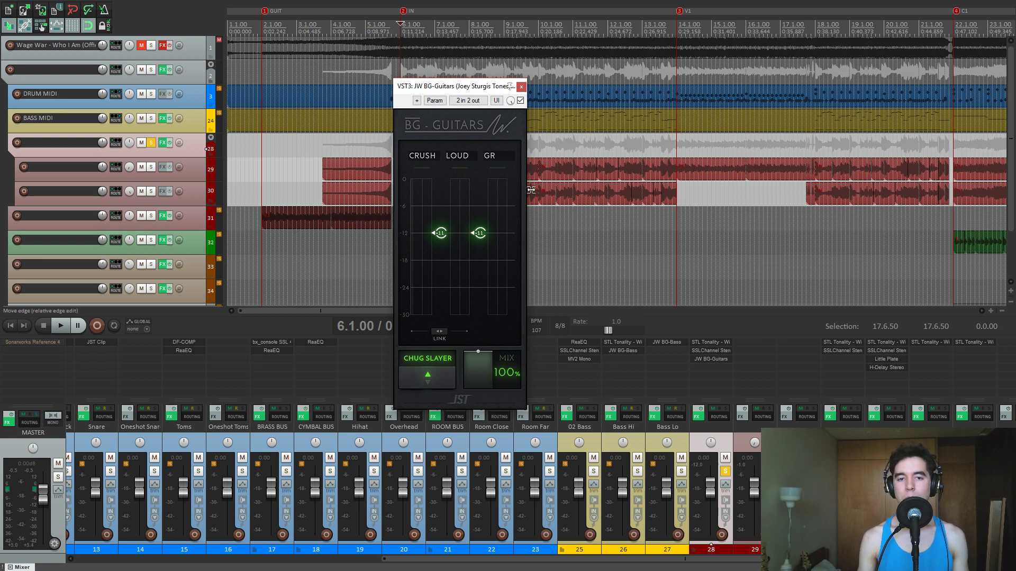
{"action": "key", "text": "space"}
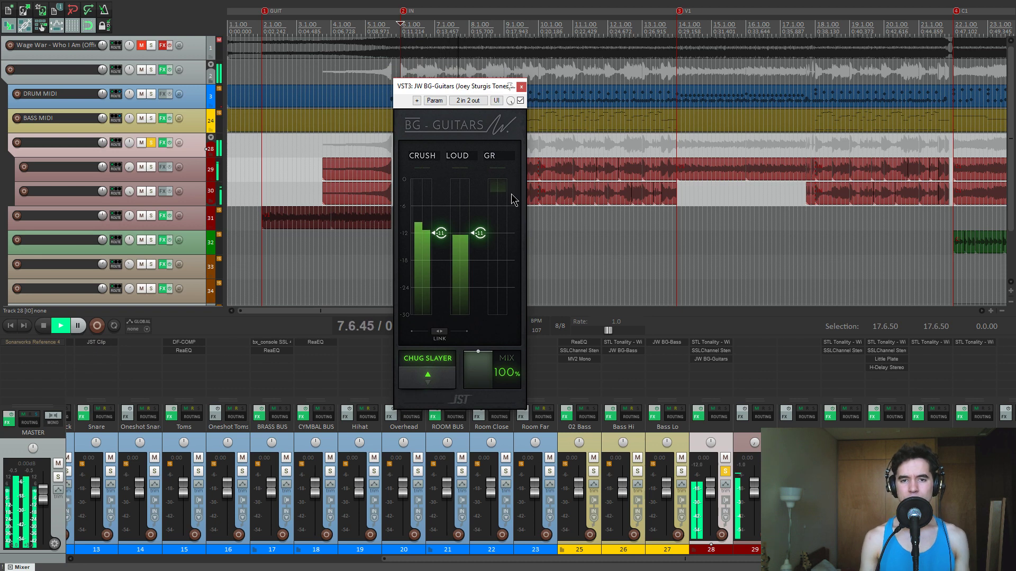
{"action": "key", "text": "space"}
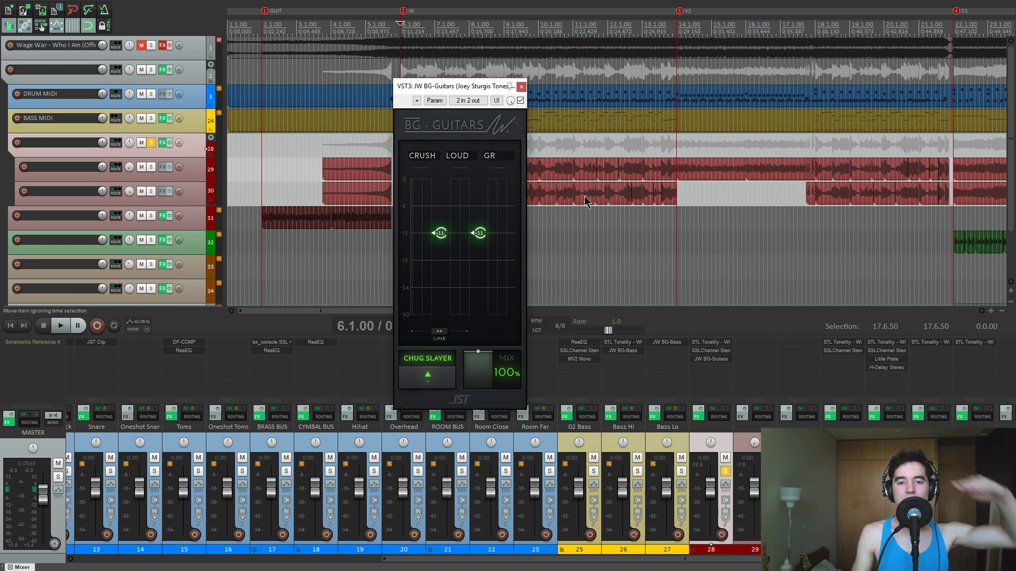
{"action": "key", "text": "space"}
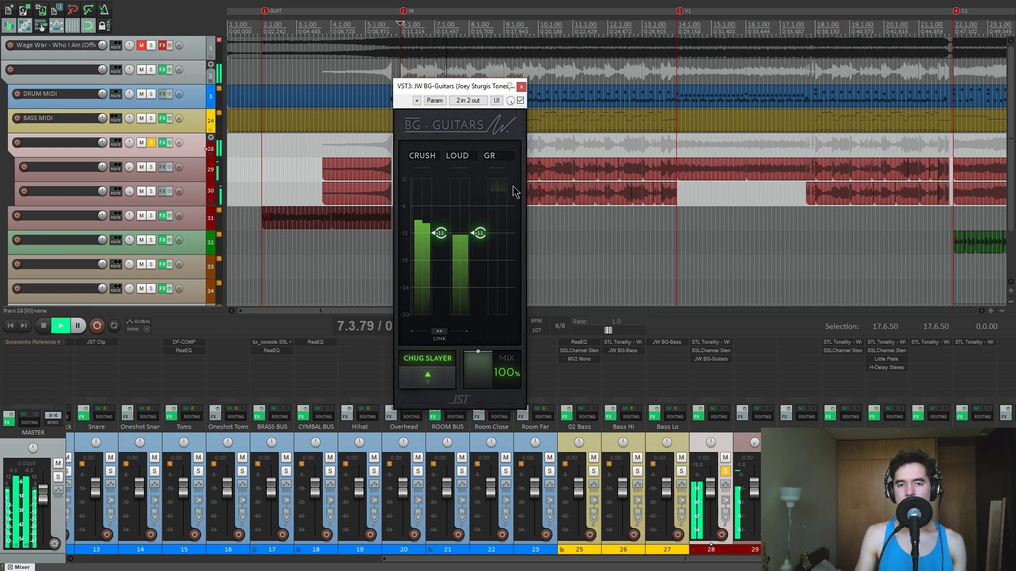
{"action": "key", "text": "space"}
{"action": "key", "text": "Escape"}
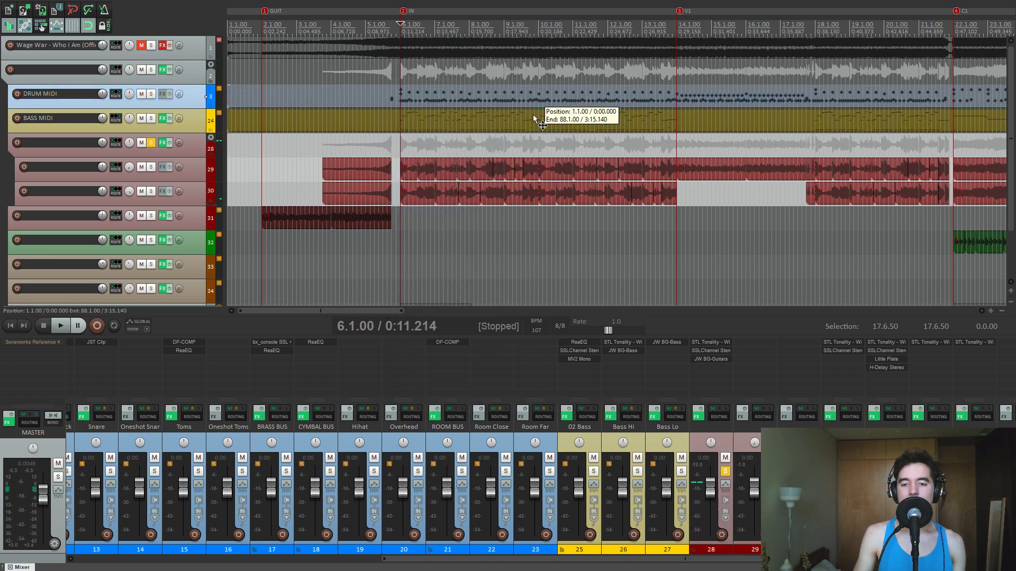
Unsolo track 28 and solo track 31 with the playback position at the GUIT marker.
{"action": "left_click", "coordinate": [151, 143]}
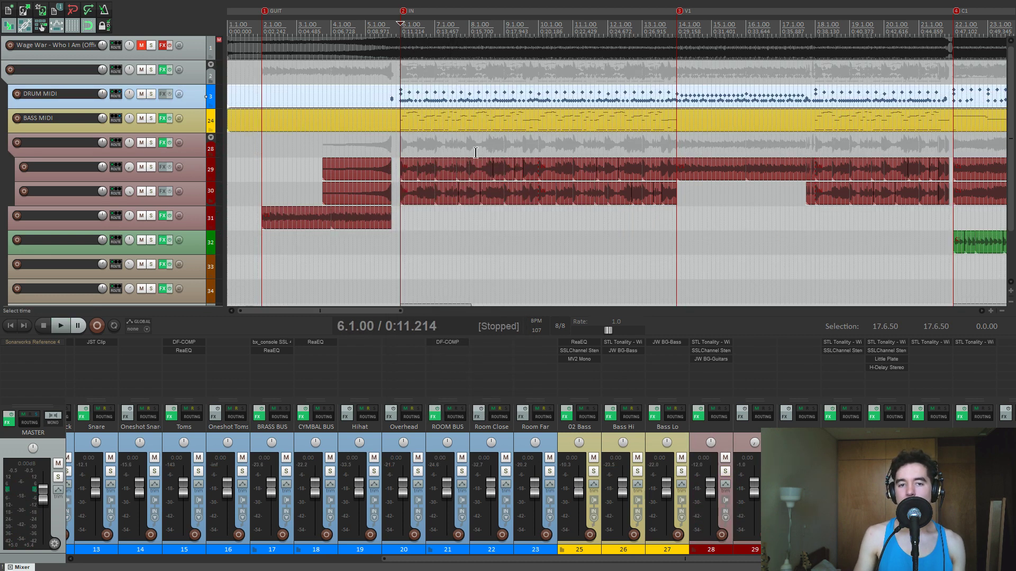
{"action": "left_click", "coordinate": [260, 244]}
{"action": "left_click", "coordinate": [151, 215]}
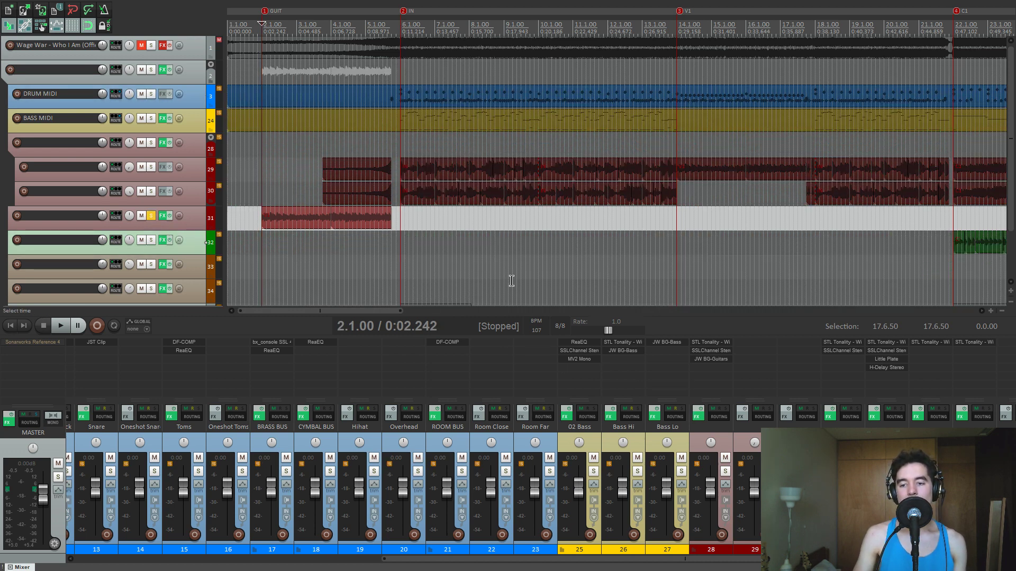
Show SSLChannel Stereo of track 31 and play the soloed track briefly from the GUIT marker.
{"action": "left_click", "coordinate": [851, 352]}
{"action": "left_click_drag", "start_coordinate": [168, 43], "coordinate": [602, 74]}
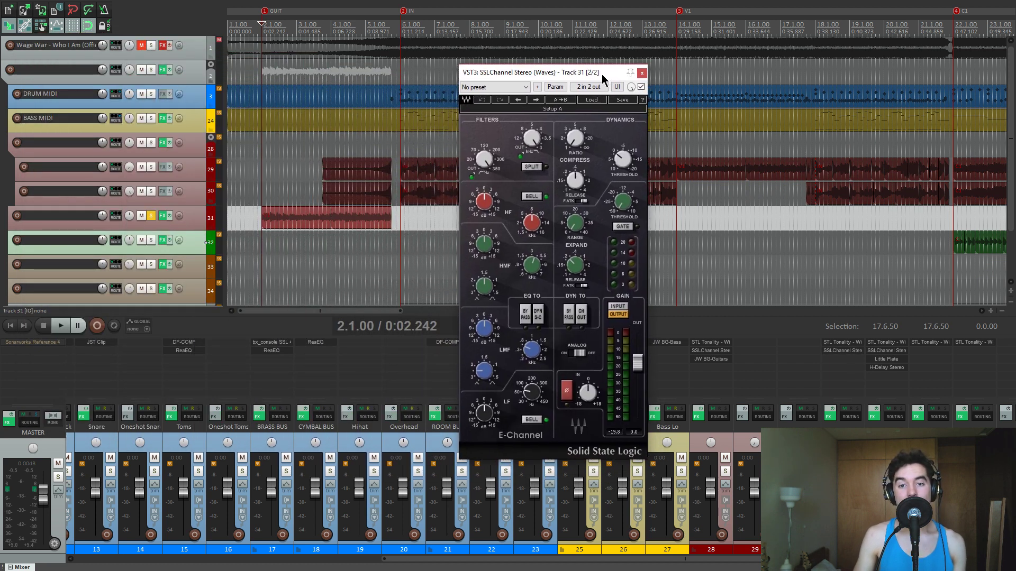
{"action": "key", "text": "space"}
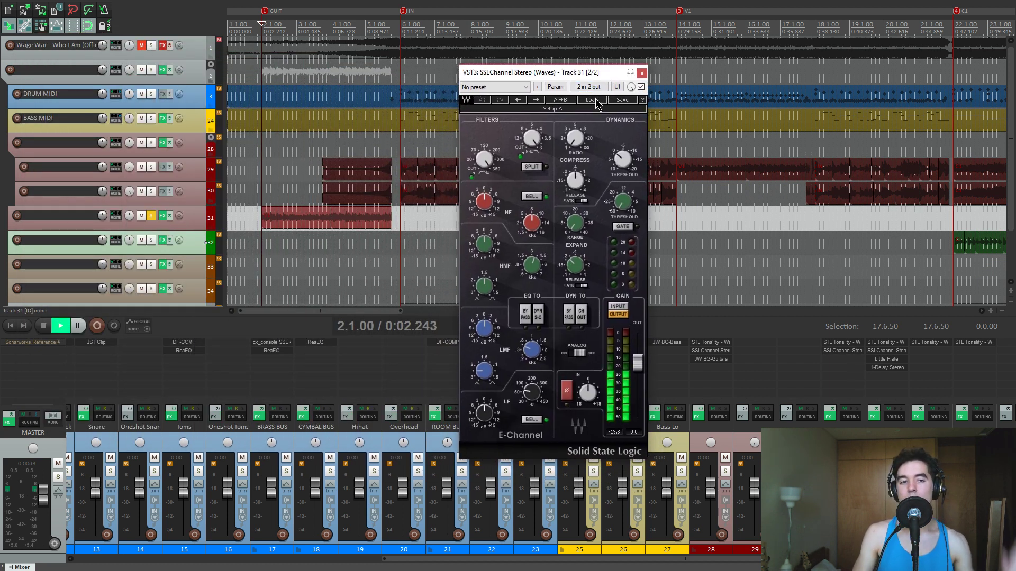
{"action": "key", "text": "space"}
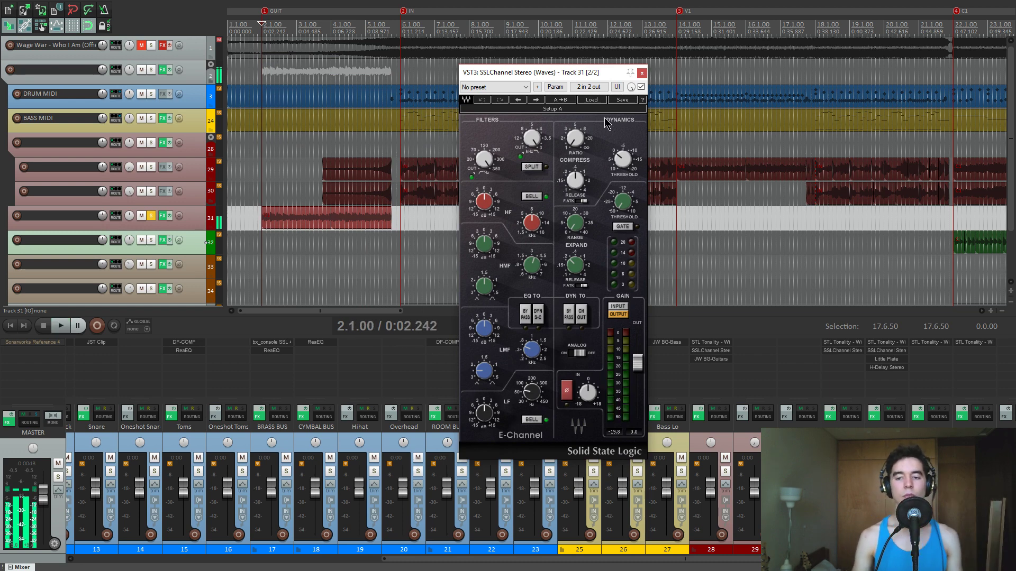
Bypass SSLChannel Stereo on track 31, play the soloed track briefly without it, and enable the plugin again.
{"action": "left_click", "coordinate": [641, 87]}
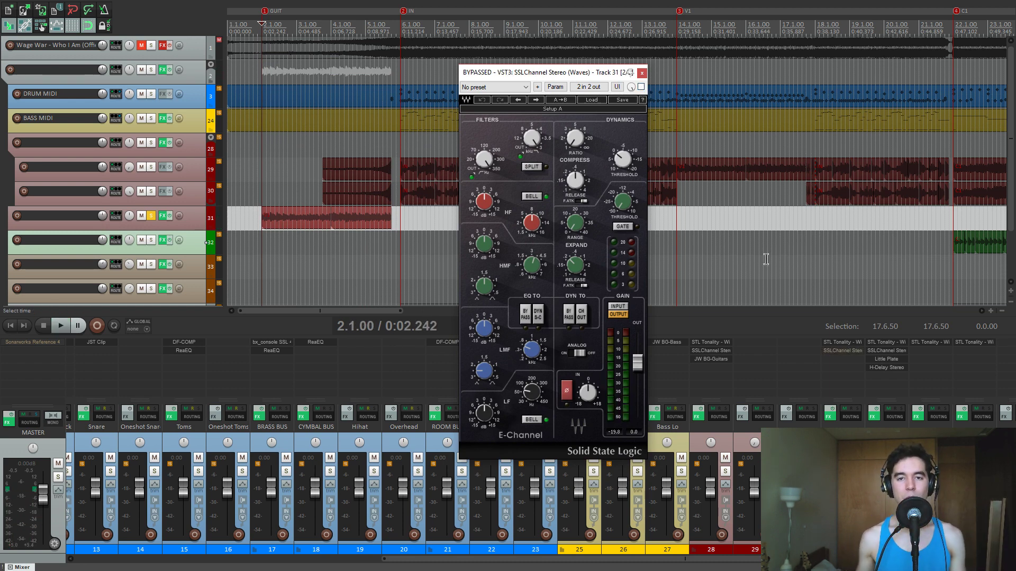
{"action": "key", "text": "space"}
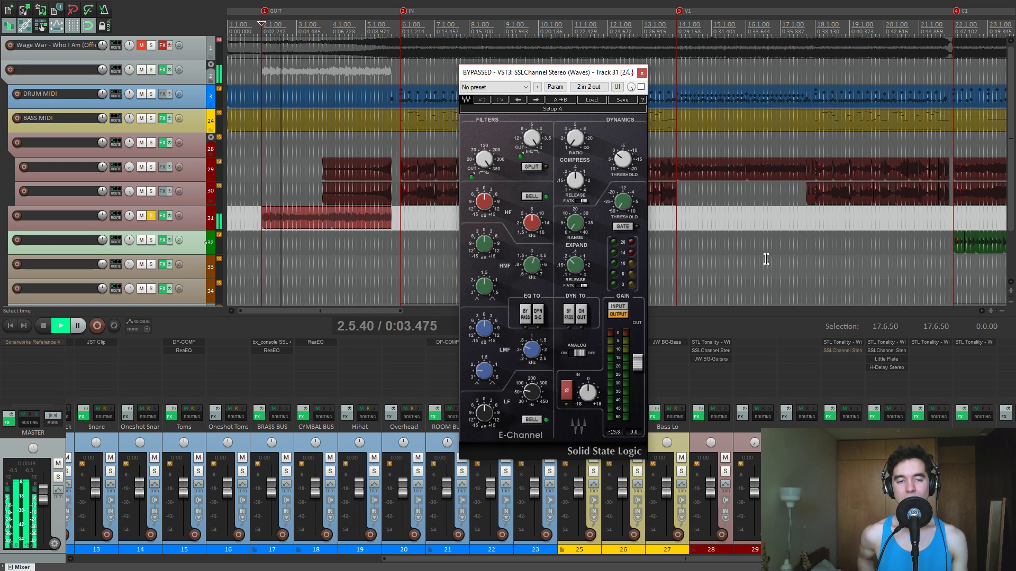
{"action": "key", "text": "space"}
{"action": "left_click", "coordinate": [641, 87]}
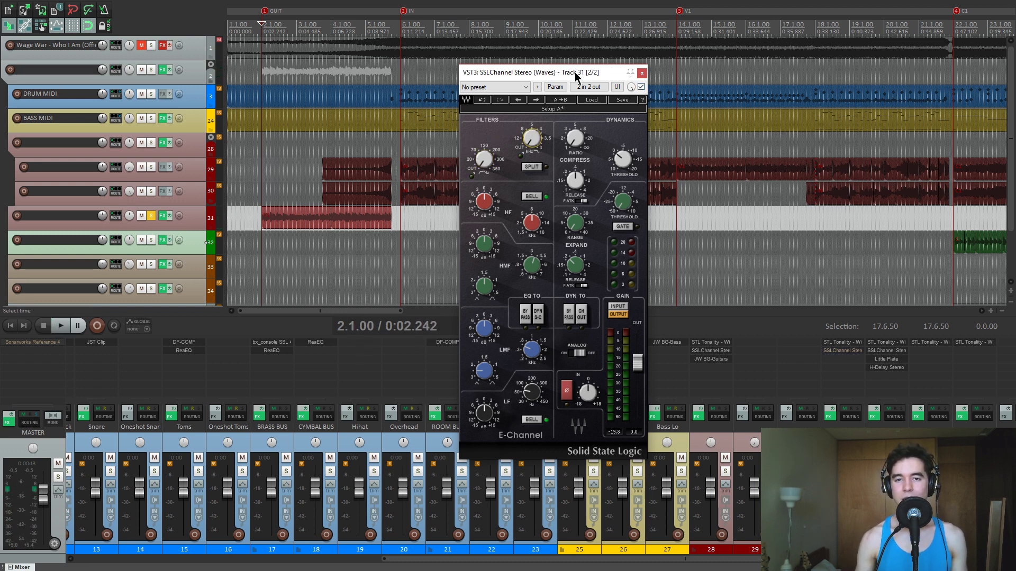
Adjust the high-cut and low-cut filters in SSLChannel Stereo of track 31.
{"action": "left_click_drag", "start_coordinate": [576, 75], "coordinate": [565, 76]}
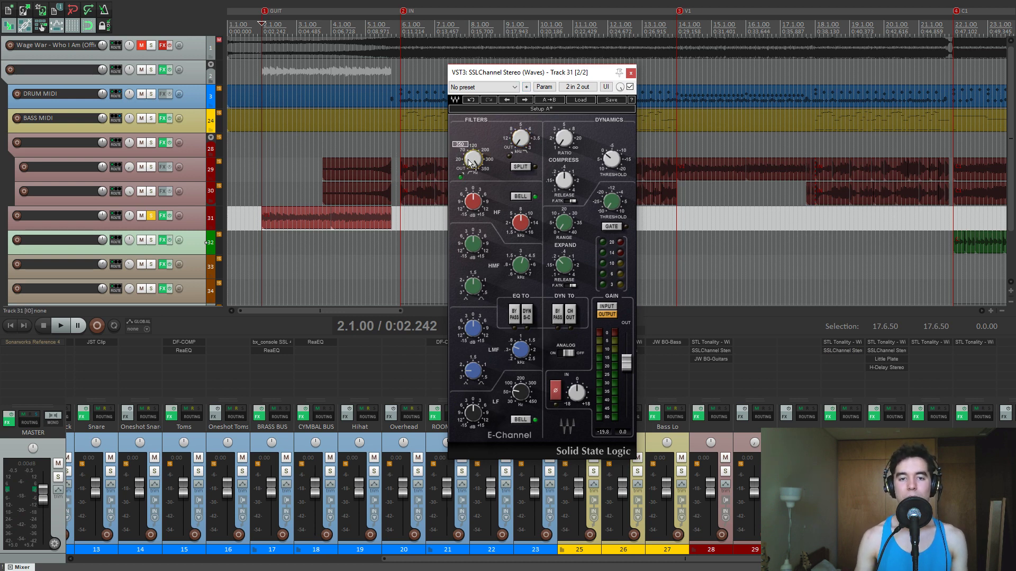
{"action": "left_click_drag", "start_coordinate": [521, 139], "coordinate": [521, 130]}
{"action": "left_click_drag", "start_coordinate": [473, 159], "coordinate": [473, 153]}
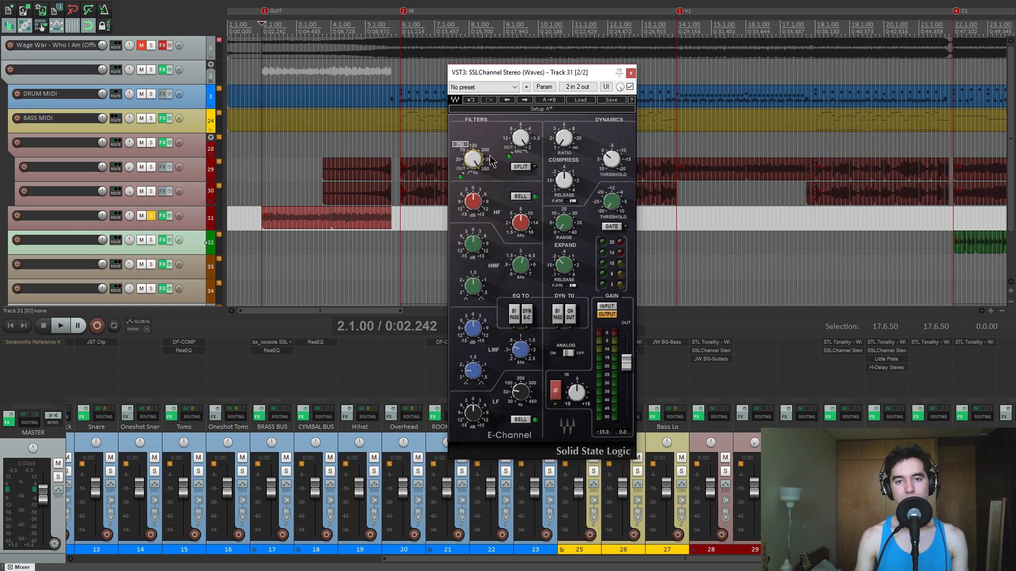
{"action": "left_click_drag", "start_coordinate": [524, 142], "coordinate": [524, 159]}
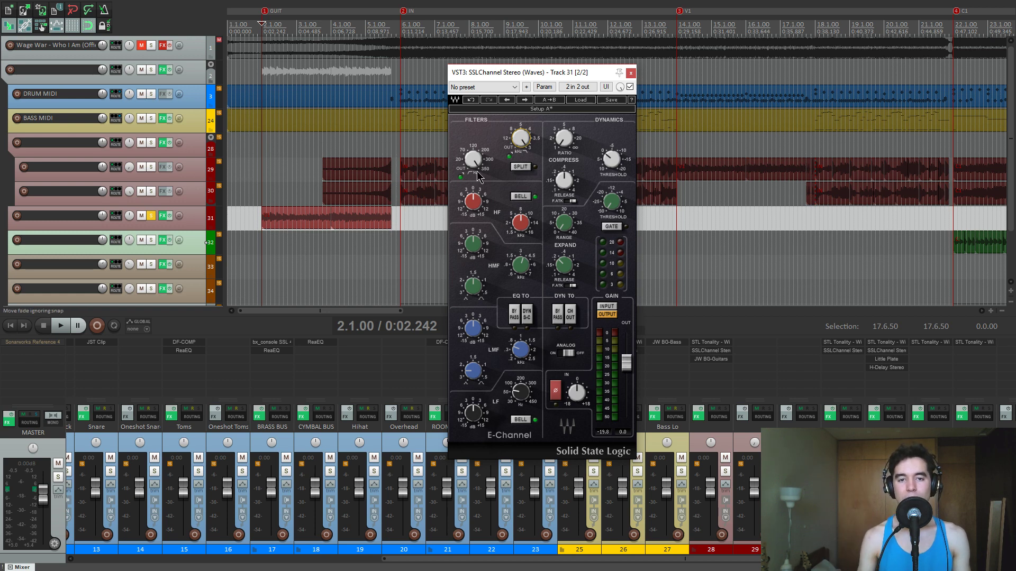
Play track 31 while comparing SSLChannel bypassed and active, stop playback and close the plugin.
{"action": "key", "text": "space"}
{"action": "left_click", "coordinate": [630, 86]}
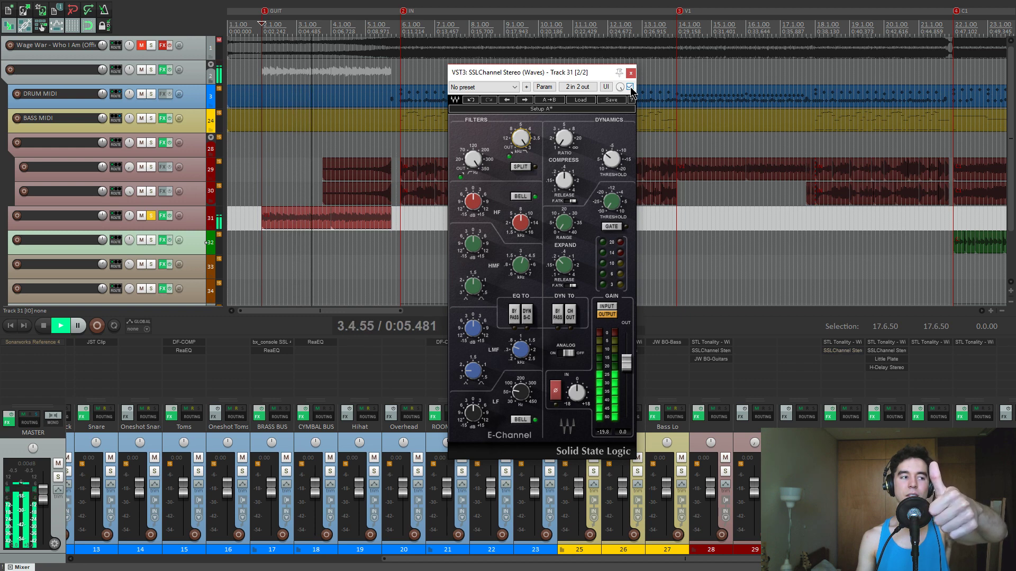
{"action": "left_click", "coordinate": [630, 87]}
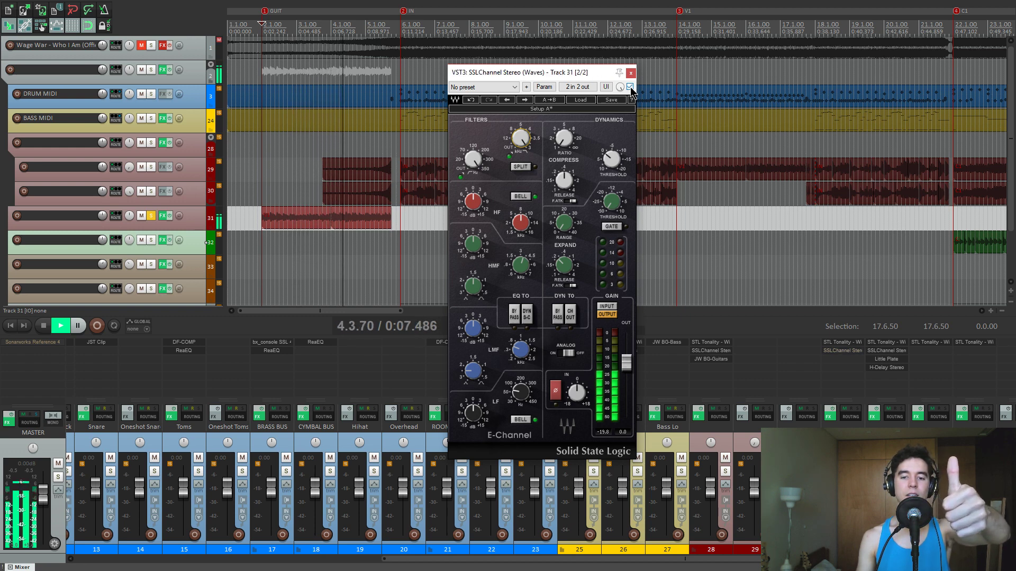
{"action": "key", "text": "space"}
{"action": "left_click_drag", "start_coordinate": [591, 71], "coordinate": [587, 73]}
{"action": "left_click", "coordinate": [625, 78]}
Add ReaEQ to the effects chain of track 31.
{"action": "double_click", "coordinate": [837, 356]}
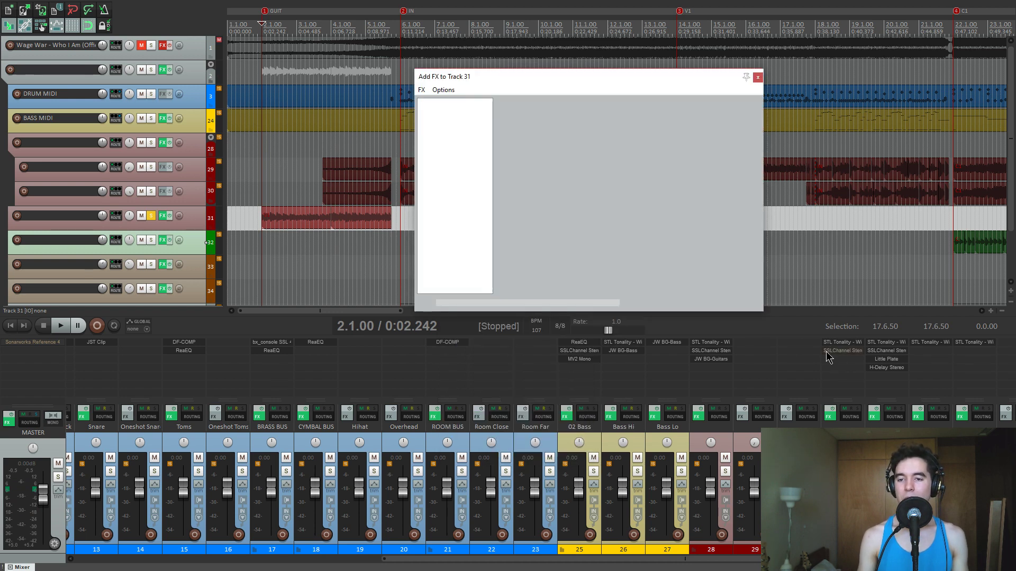
{"action": "left_click", "coordinate": [444, 171]}
{"action": "double_click", "coordinate": [535, 102]}
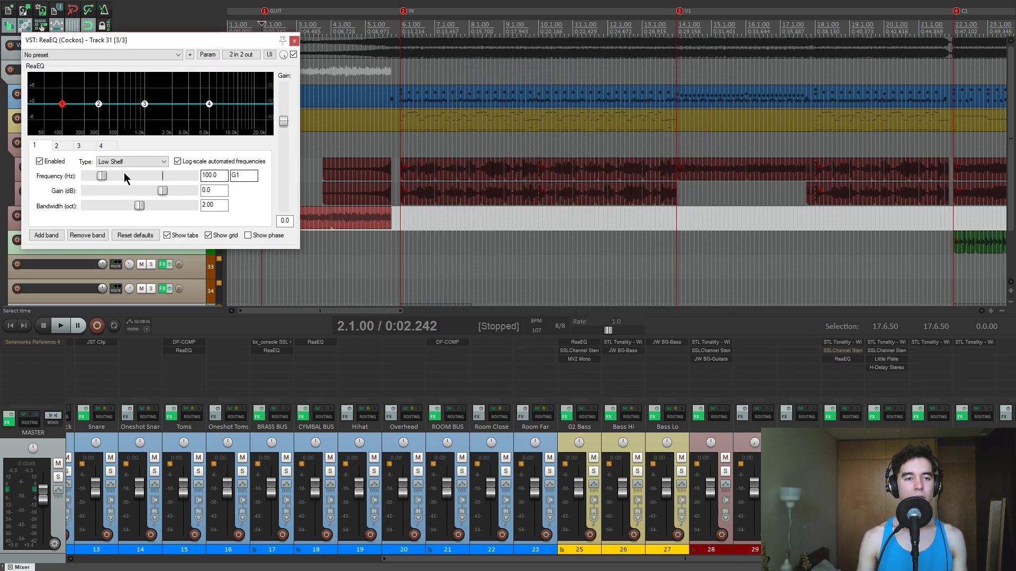
While track 31 plays, make ReaEQ band 1 a High Pass at about 400 Hz and band 4 a Low Pass at 2199.2 Hz.
{"action": "key", "text": "space"}
{"action": "left_click", "coordinate": [133, 162]}
{"action": "left_click", "coordinate": [114, 197]}
{"action": "left_click_drag", "start_coordinate": [62, 120], "coordinate": [111, 120]}
{"action": "left_click", "coordinate": [209, 105]}
{"action": "left_click", "coordinate": [132, 162]}
{"action": "left_click", "coordinate": [127, 190]}
{"action": "left_click_drag", "start_coordinate": [165, 176], "coordinate": [151, 177]}
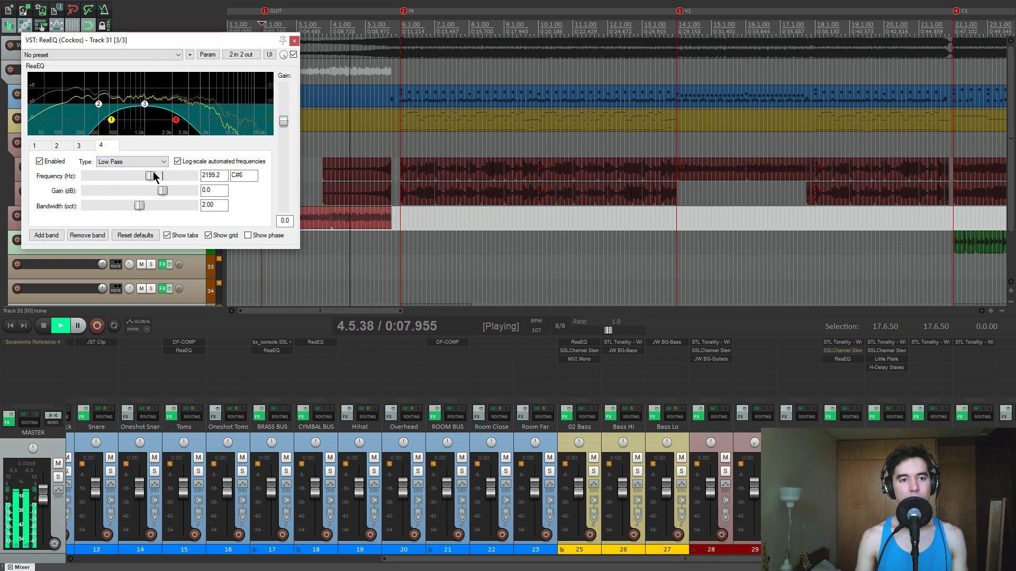
Restart playback of track 31 and compare the sound with ReaEQ bypassed and active.
{"action": "key", "text": "space"}
{"action": "key", "text": "space"}
{"action": "left_click", "coordinate": [294, 54]}
{"action": "left_click", "coordinate": [294, 54]}
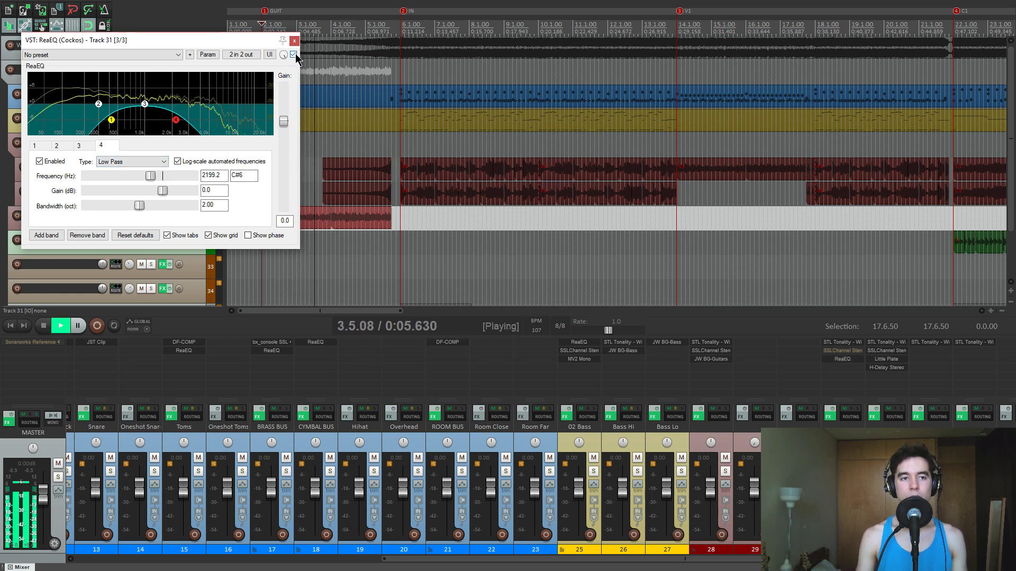
Close ReaEQ, remove it from track 31 and stop playback.
{"action": "left_click", "coordinate": [294, 41]}
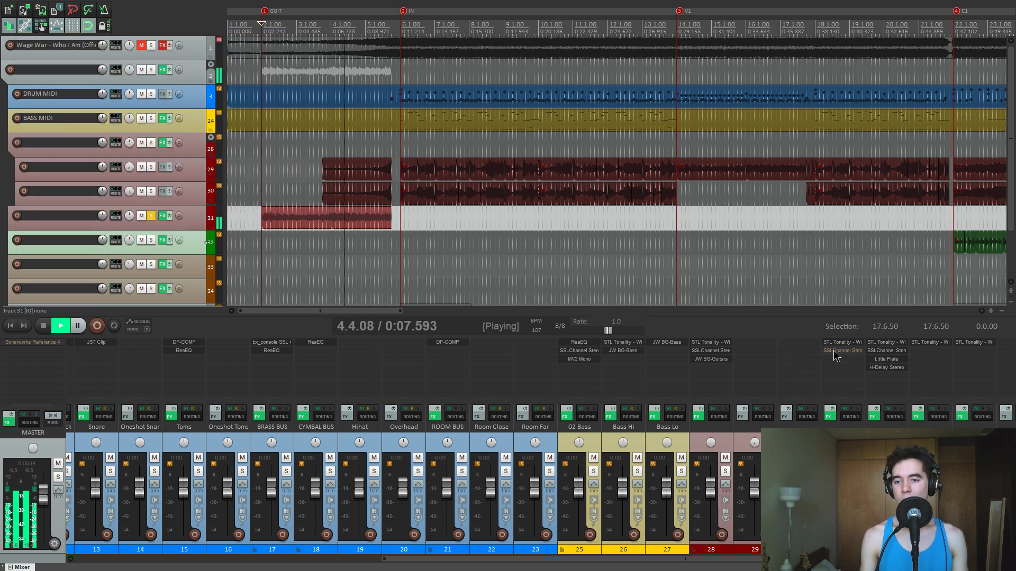
{"action": "left_click", "coordinate": [842, 360], "text": "alt"}
{"action": "key", "text": "space"}
Unsolo track 31 and solo track 32 with the playback position at the C1 marker.
{"action": "left_click", "coordinate": [150, 215]}
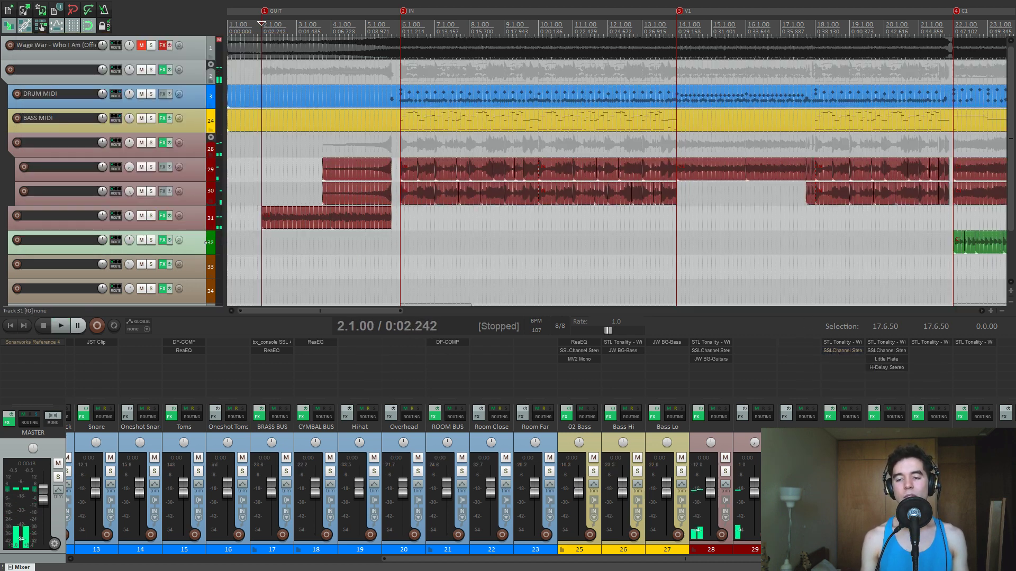
{"action": "scroll", "coordinate": [490, 226], "scroll_direction": "down", "scroll_amount": 2}
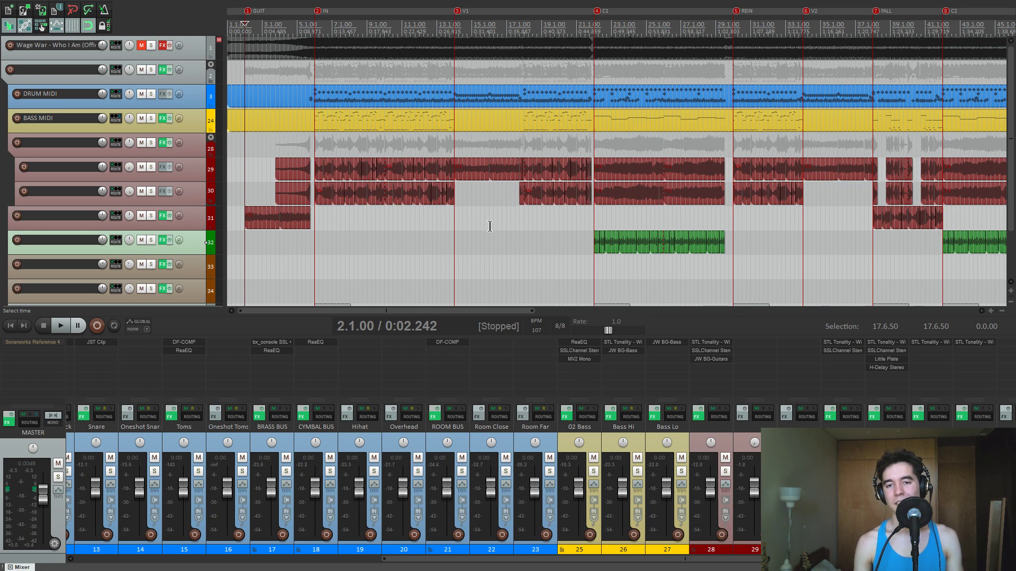
{"action": "left_click", "coordinate": [595, 219]}
{"action": "scroll", "coordinate": [489, 241], "scroll_direction": "up", "scroll_amount": 6}
{"action": "left_click", "coordinate": [151, 240]}
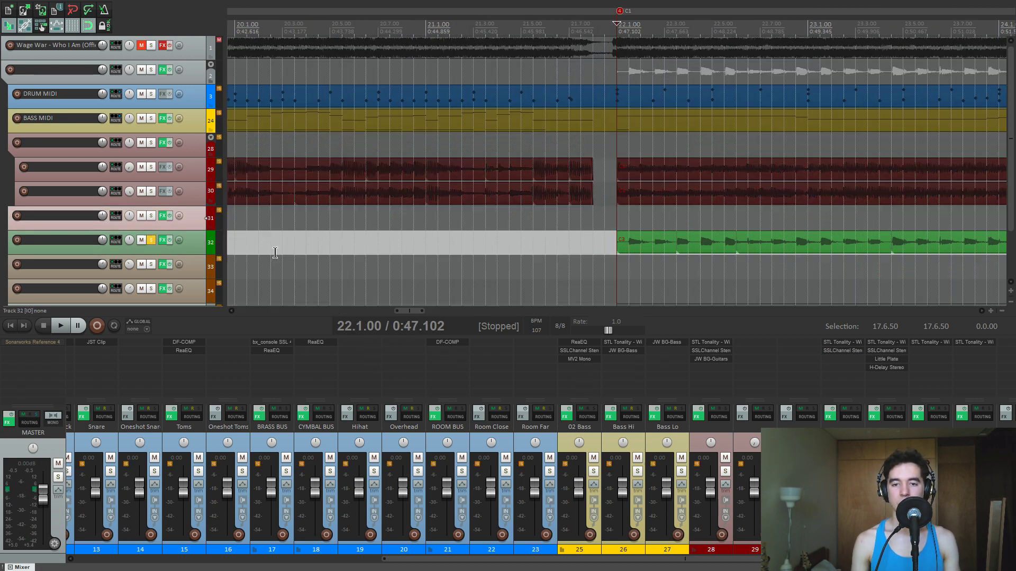
Play soloed track 32 from the C1 marker and show its STL Tonality amp settings.
{"action": "key", "text": "space"}
{"action": "scroll", "coordinate": [658, 265], "scroll_direction": "down", "scroll_amount": 3}
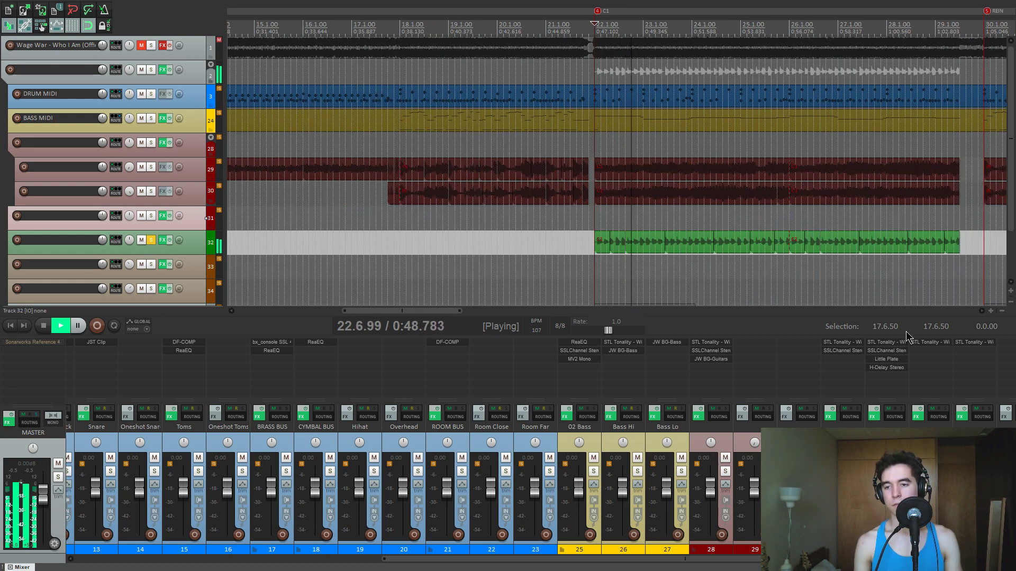
{"action": "left_click", "coordinate": [886, 342]}
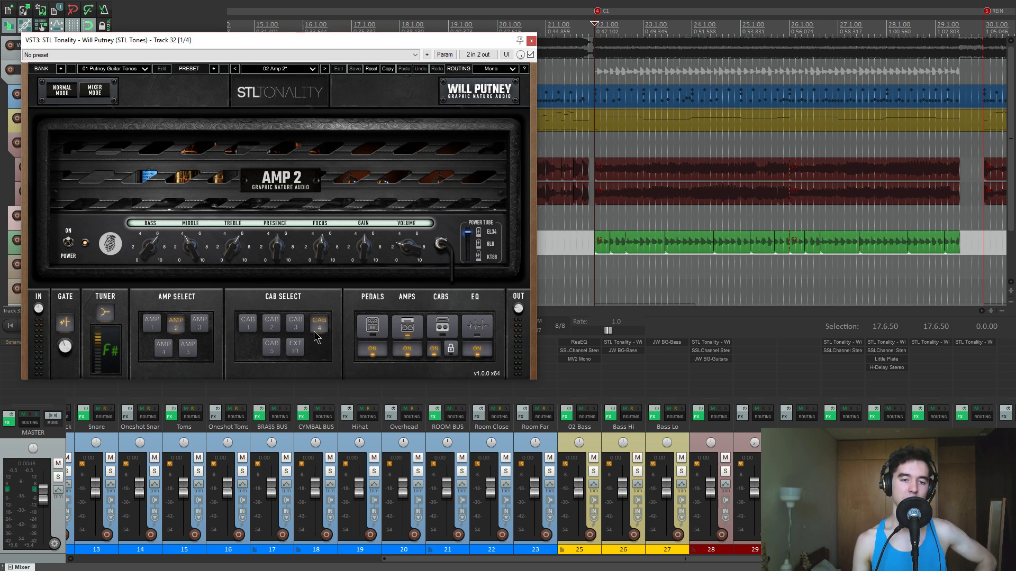
Audition Cab 1, Cab 2 and Cab 3 in STL Tonality on track 32, return to Cab 4, and close the plugin.
{"action": "left_click", "coordinate": [248, 324]}
{"action": "key", "text": "space"}
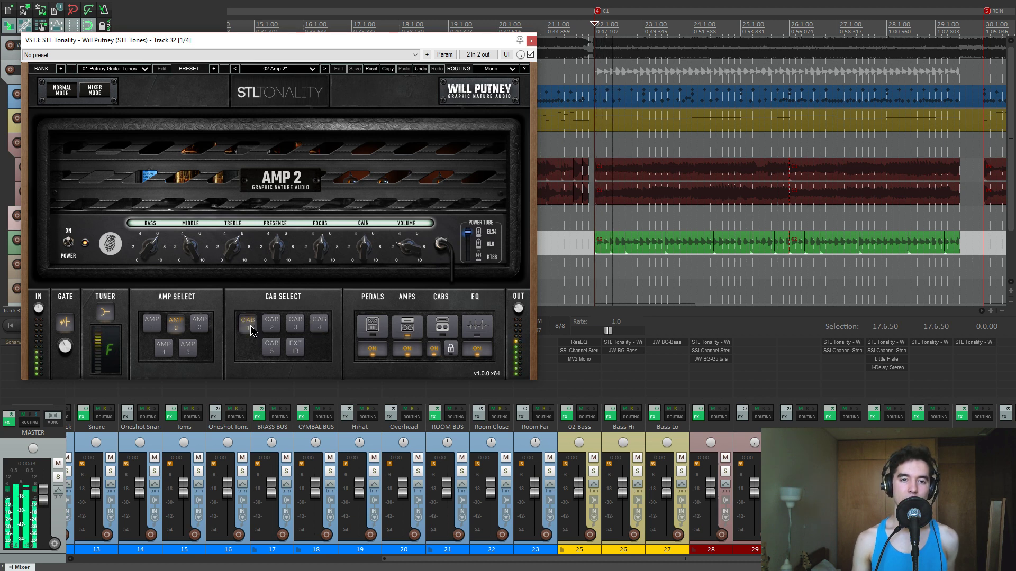
{"action": "left_click", "coordinate": [271, 332]}
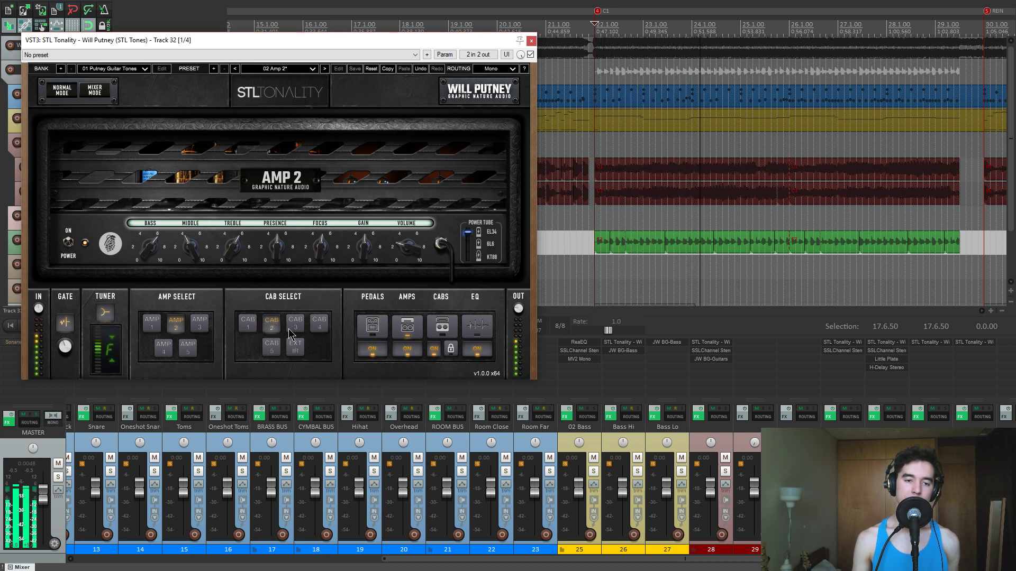
{"action": "left_click", "coordinate": [302, 328]}
{"action": "left_click", "coordinate": [317, 328]}
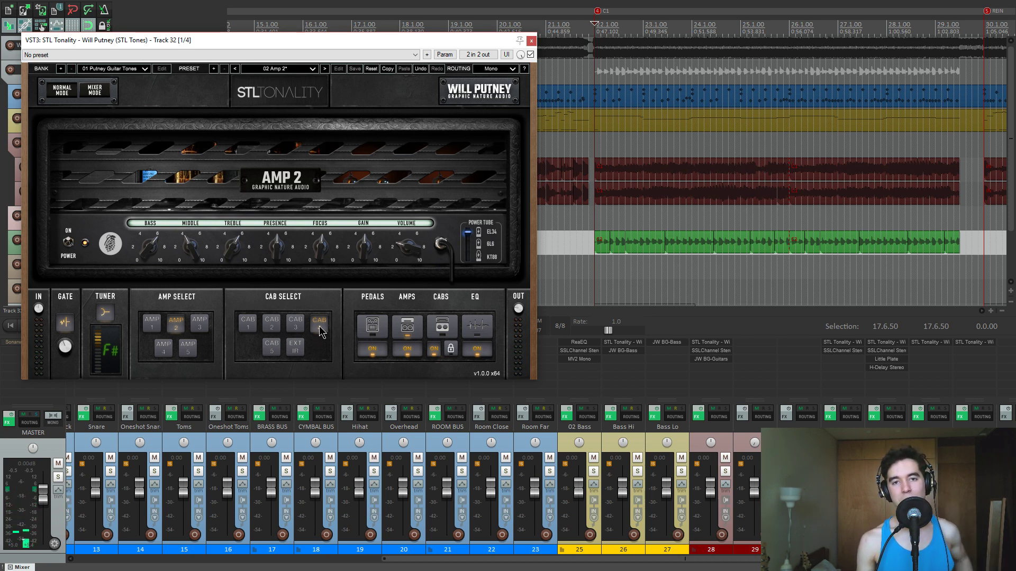
{"action": "left_click", "coordinate": [531, 40]}
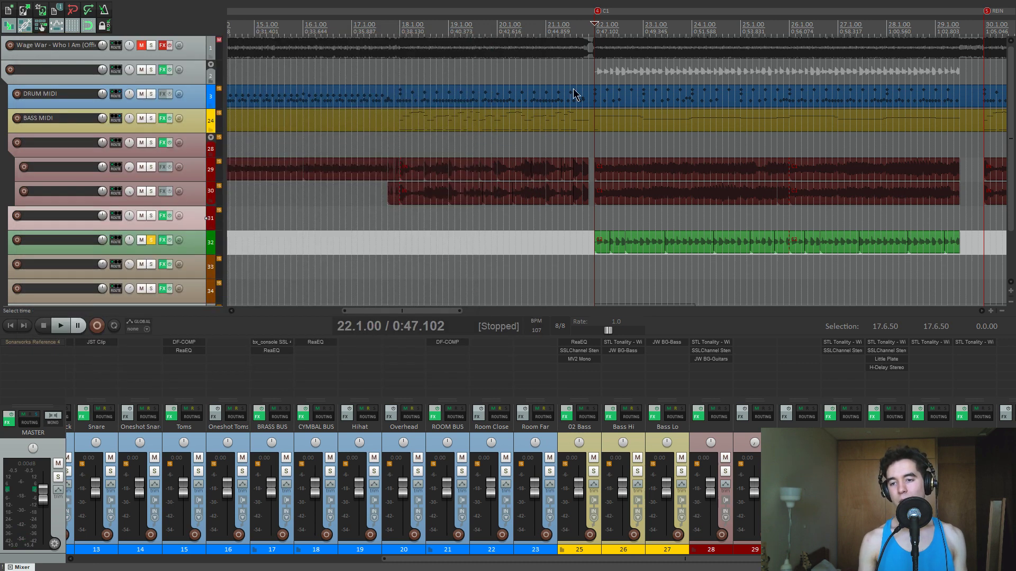
Show SSLChannel Stereo of track 32 and examine its low-cut and high-cut filter settings.
{"action": "left_click", "coordinate": [886, 350]}
{"action": "left_click_drag", "start_coordinate": [129, 43], "coordinate": [438, 76]}
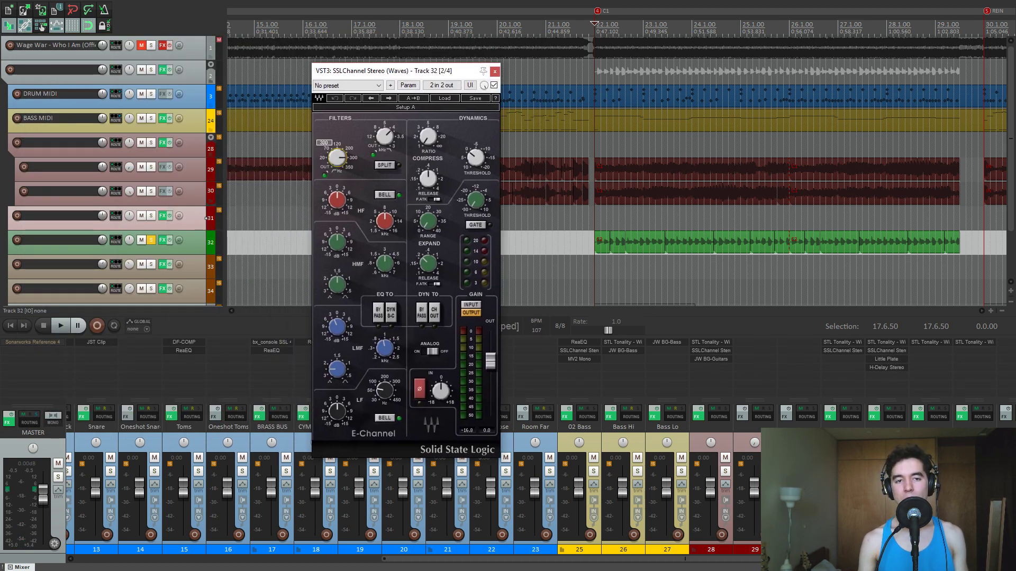
{"action": "left_click", "coordinate": [384, 139]}
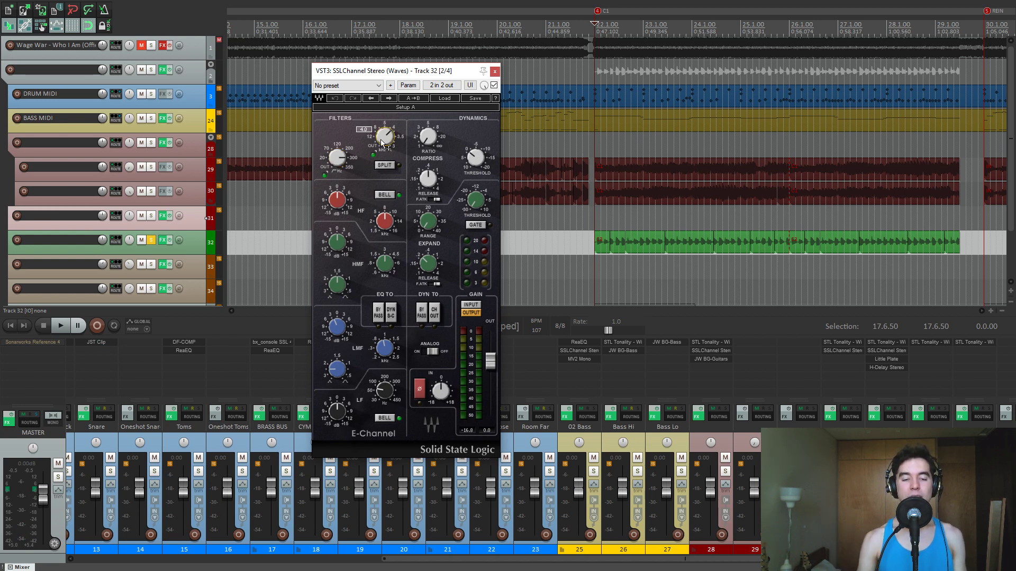
Play track 32 while repeatedly bypassing and enabling SSLChannel to compare the sound, stop playback and close the plugin.
{"action": "key", "text": "space"}
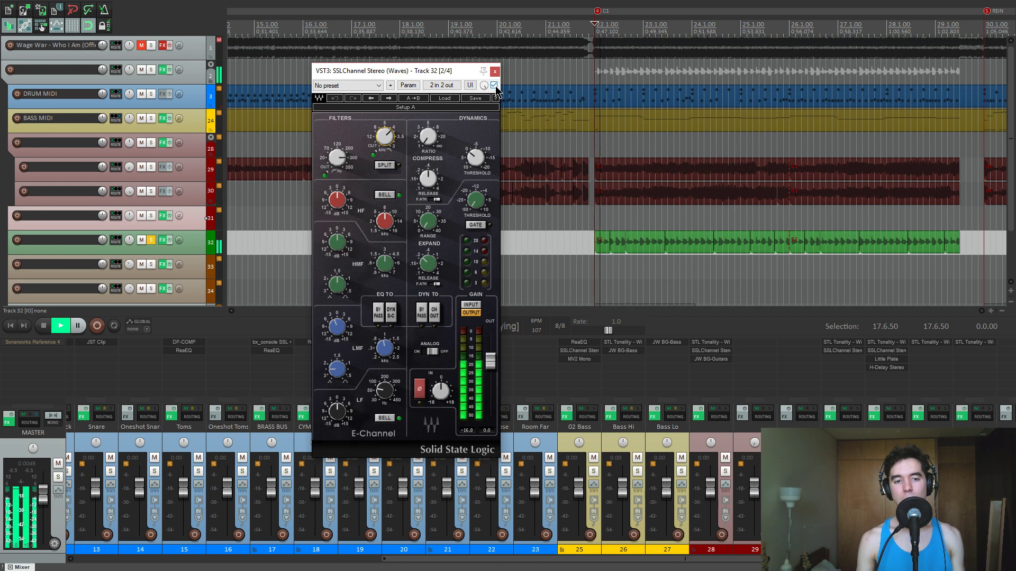
{"action": "left_click", "coordinate": [494, 85]}
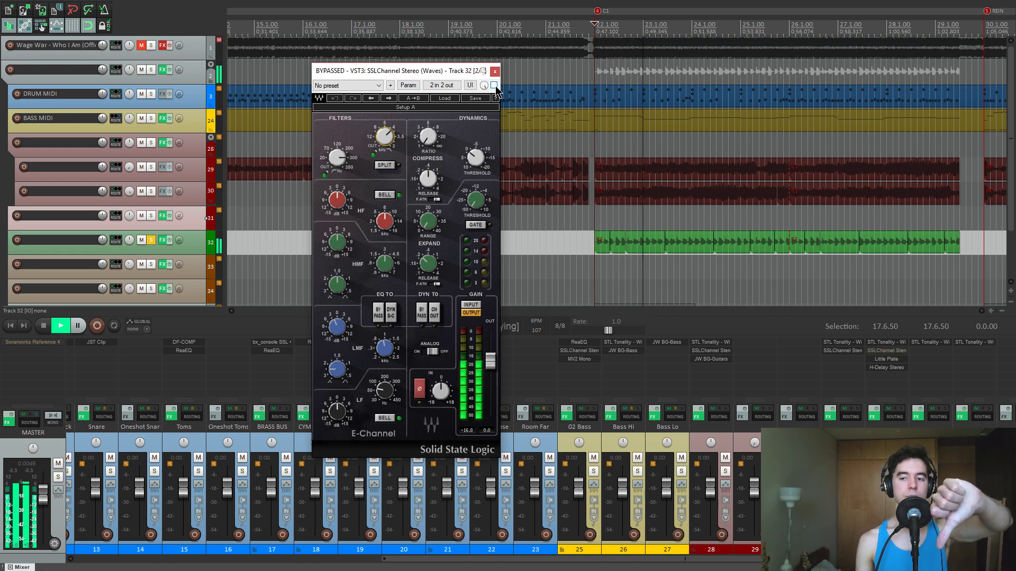
{"action": "left_click", "coordinate": [494, 85]}
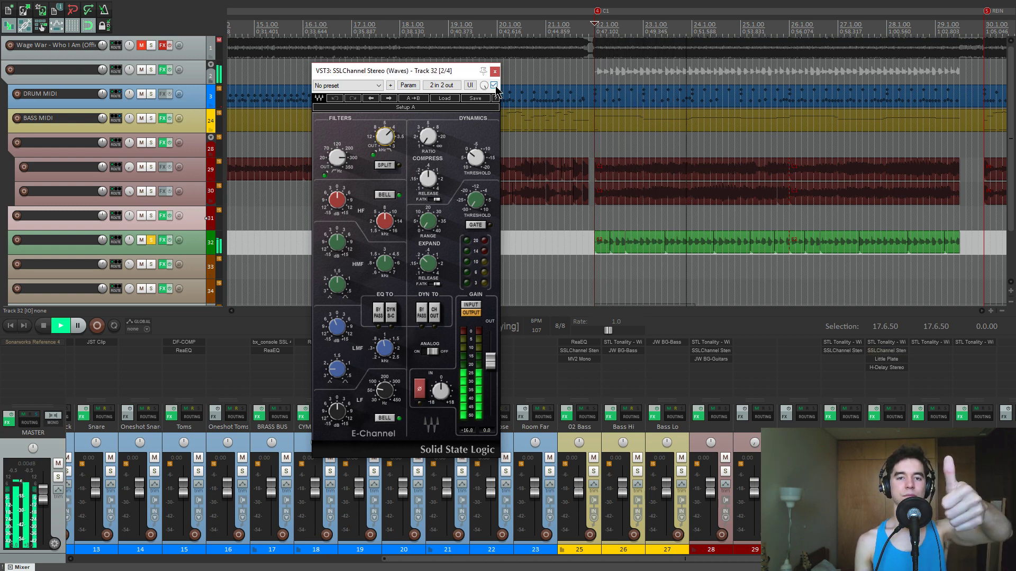
{"action": "left_click", "coordinate": [494, 85]}
{"action": "left_click", "coordinate": [494, 85]}
{"action": "key", "text": "space"}
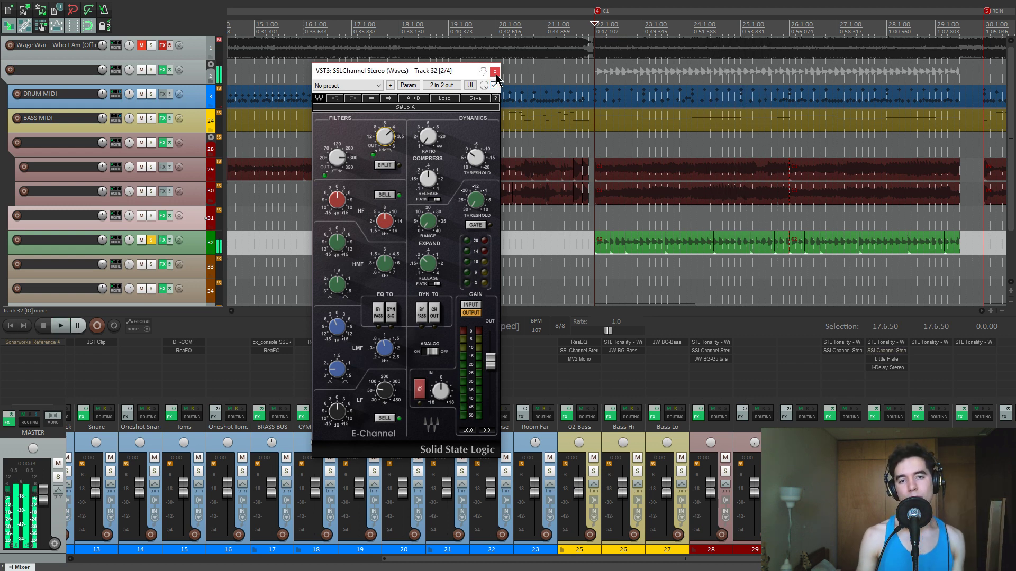
{"action": "left_click", "coordinate": [495, 72]}
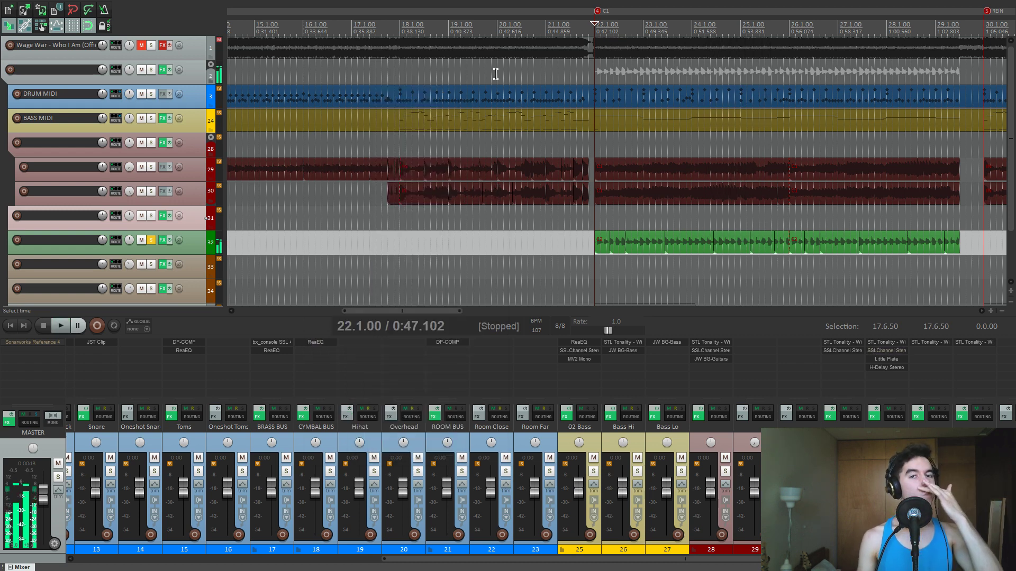
Show Little Plate and H-Delay Stereo of track 32 together, examine their settings, and play the soloed track from the C1 marker.
{"action": "left_click", "coordinate": [900, 360]}
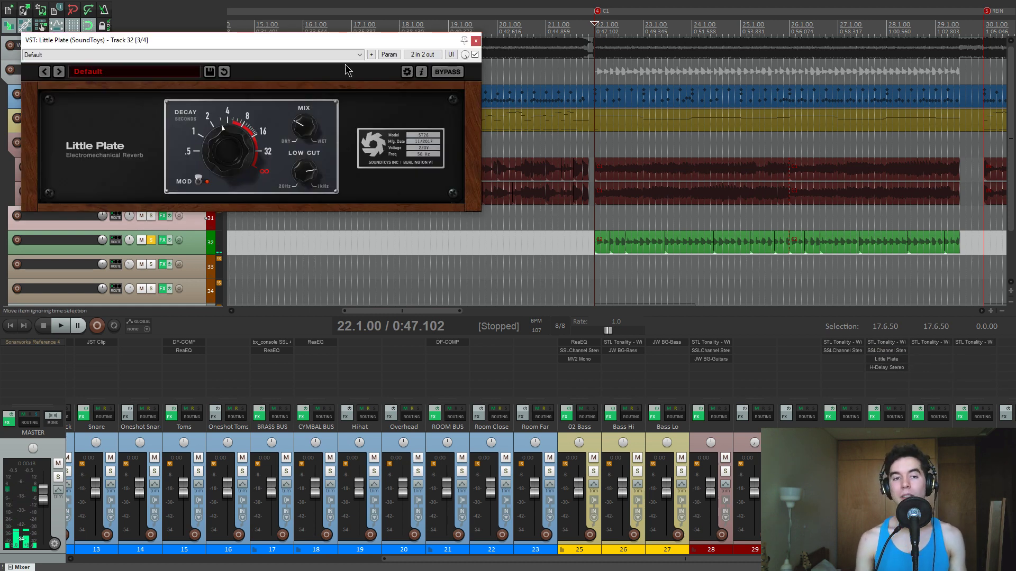
{"action": "left_click", "coordinate": [887, 367]}
{"action": "left_click_drag", "start_coordinate": [345, 41], "coordinate": [341, 256]}
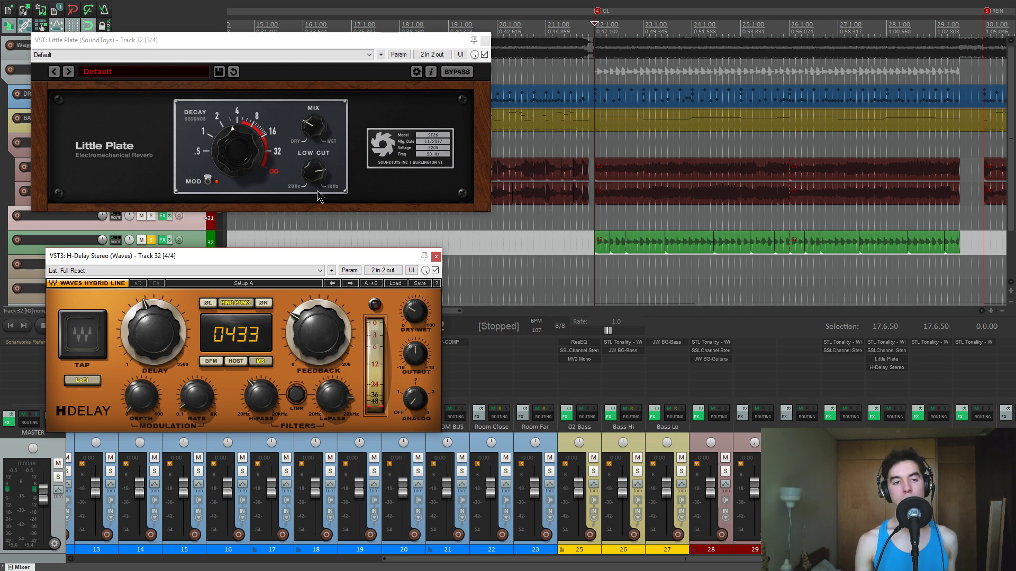
{"action": "left_click_drag", "start_coordinate": [290, 39], "coordinate": [296, 49]}
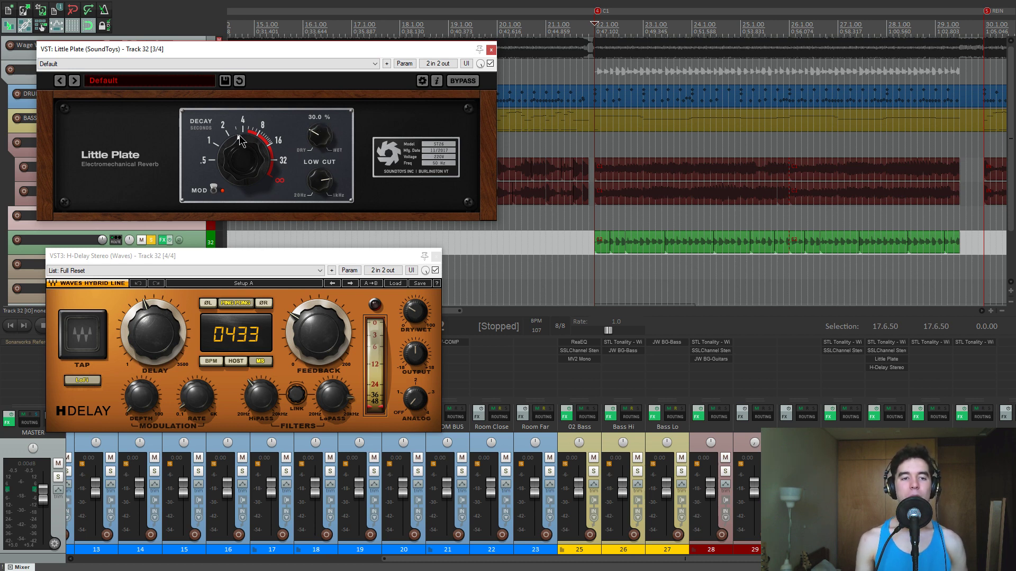
{"action": "left_click_drag", "start_coordinate": [270, 259], "coordinate": [273, 250]}
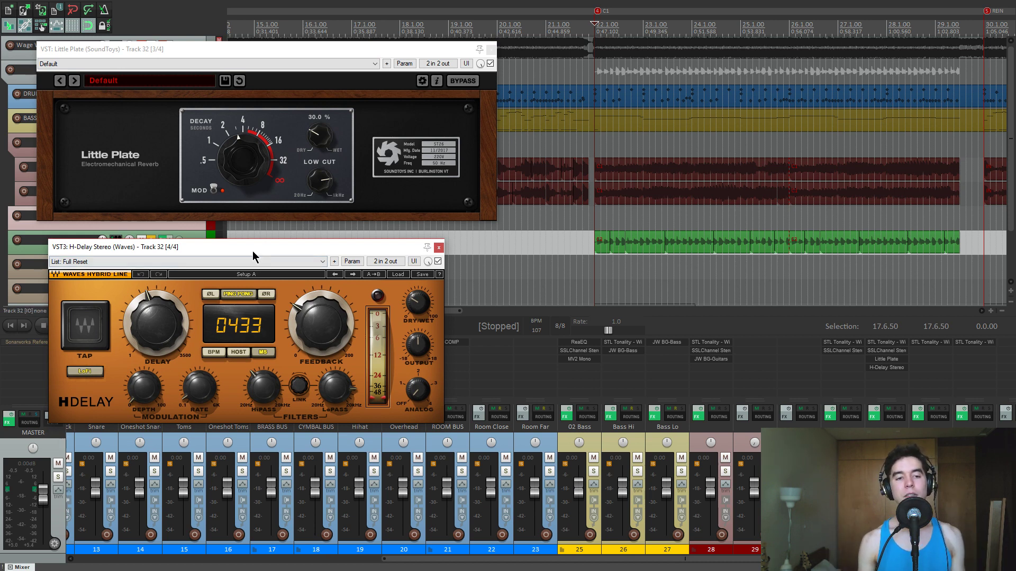
{"action": "left_click_drag", "start_coordinate": [253, 253], "coordinate": [261, 242]}
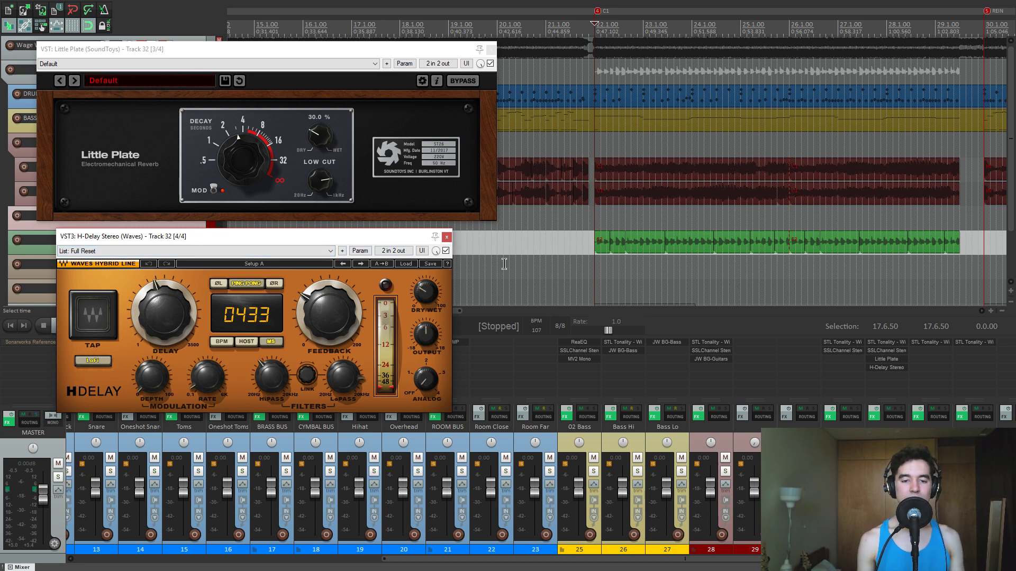
{"action": "key", "text": "space"}
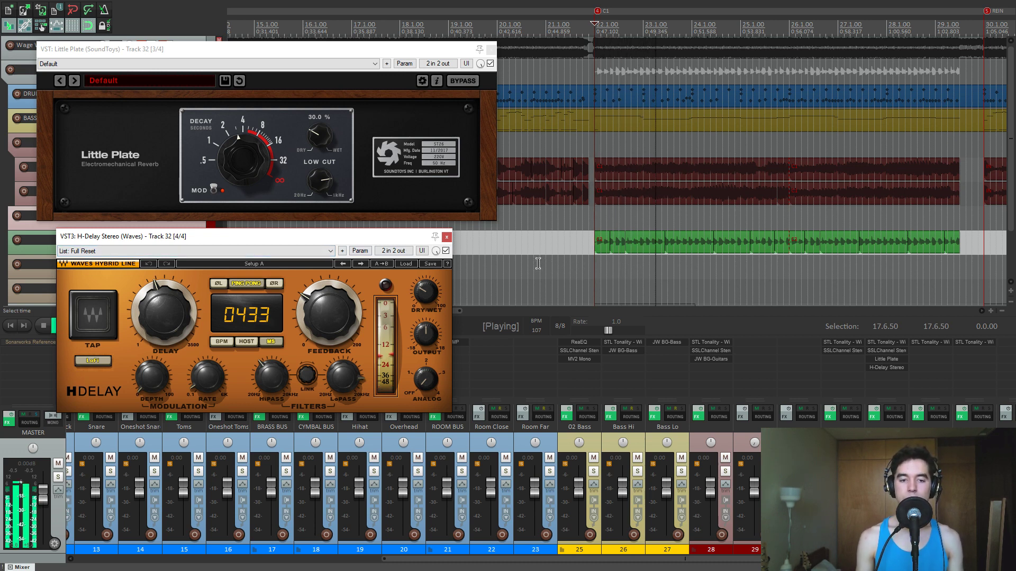
Close H-Delay and Little Plate, bypass and re-enable both on track 32 to compare the playing sound, and stop playback.
{"action": "left_click", "coordinate": [446, 236]}
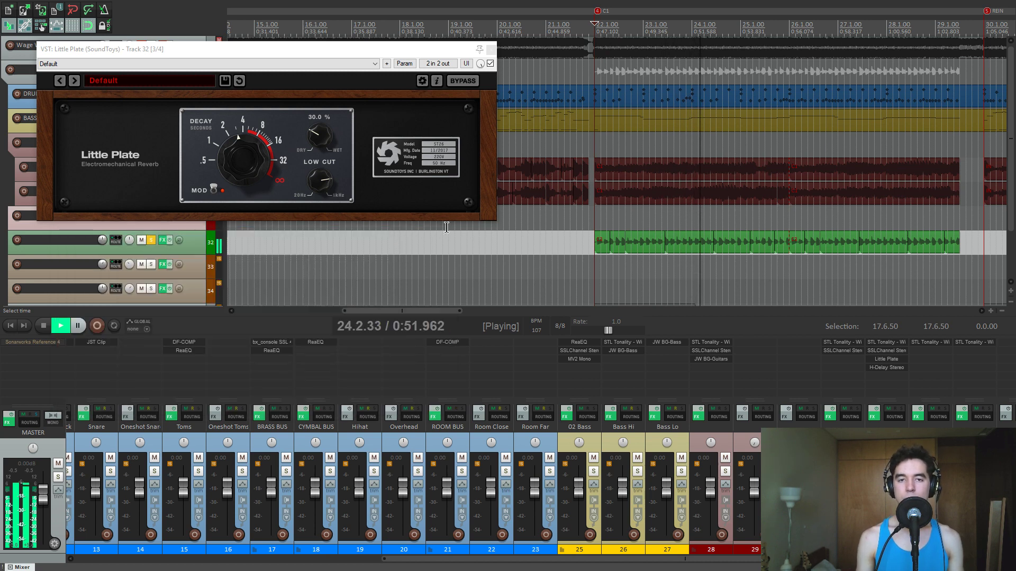
{"action": "left_click", "coordinate": [491, 49]}
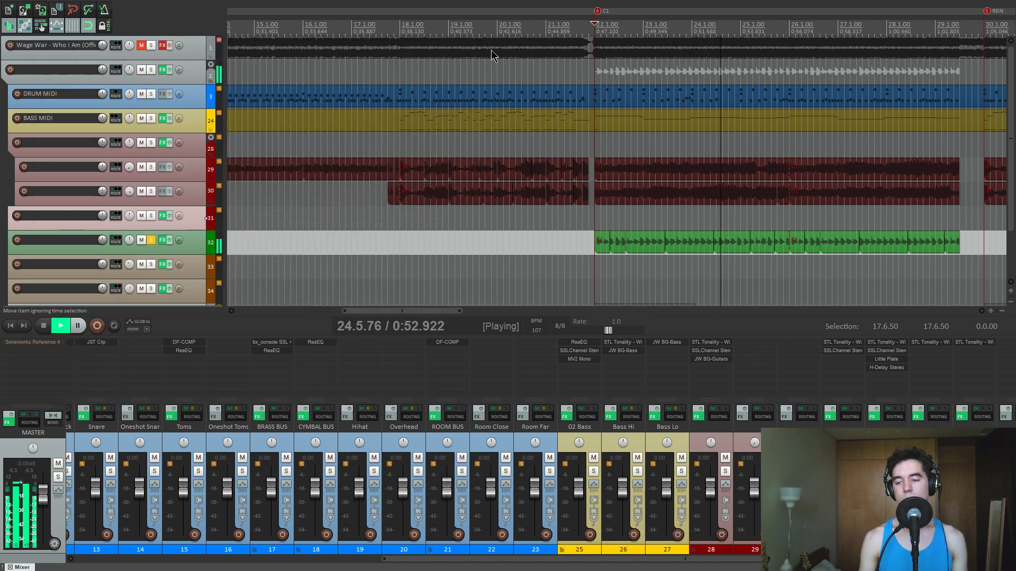
{"action": "left_click", "coordinate": [886, 368], "text": "shift"}
{"action": "left_click", "coordinate": [886, 359], "text": "shift"}
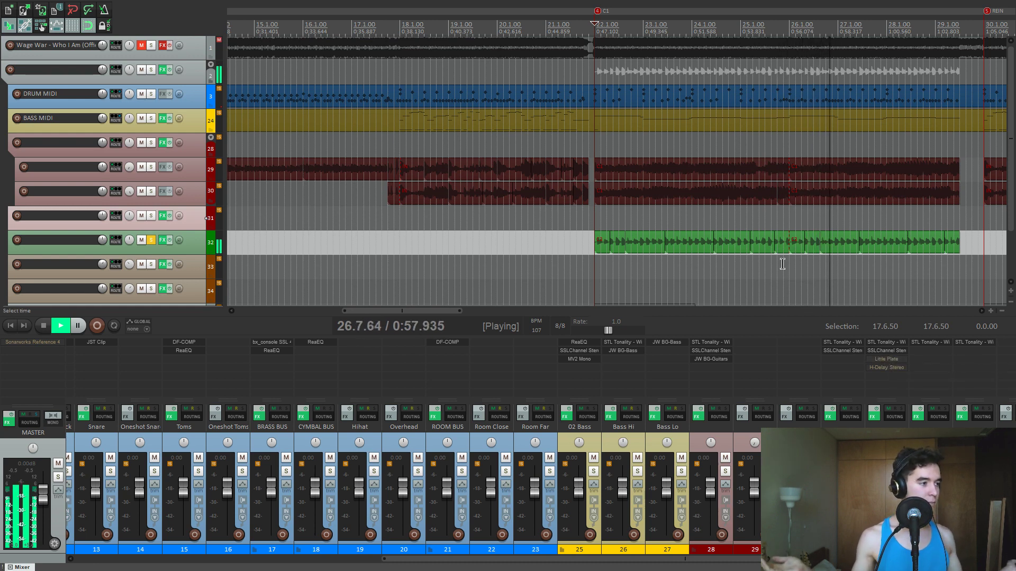
{"action": "left_click", "coordinate": [886, 359], "text": "shift"}
{"action": "left_click", "coordinate": [886, 367], "text": "shift"}
{"action": "scroll", "coordinate": [817, 252], "scroll_direction": "down", "scroll_amount": 5}
{"action": "key", "text": "space"}
Place the edit cursor at the OUTRO marker and play the project from there.
{"action": "scroll", "coordinate": [713, 289], "scroll_direction": "down", "scroll_amount": 1}
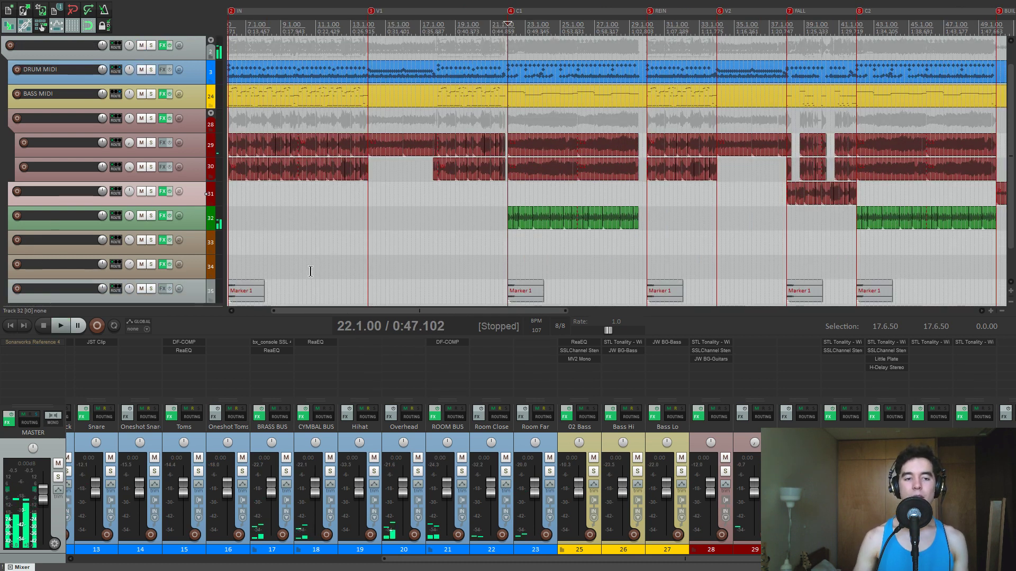
{"action": "scroll", "coordinate": [712, 289], "scroll_direction": "down", "scroll_amount": 4}
{"action": "left_click", "coordinate": [712, 289]}
{"action": "scroll", "coordinate": [712, 289], "scroll_direction": "up", "scroll_amount": 5}
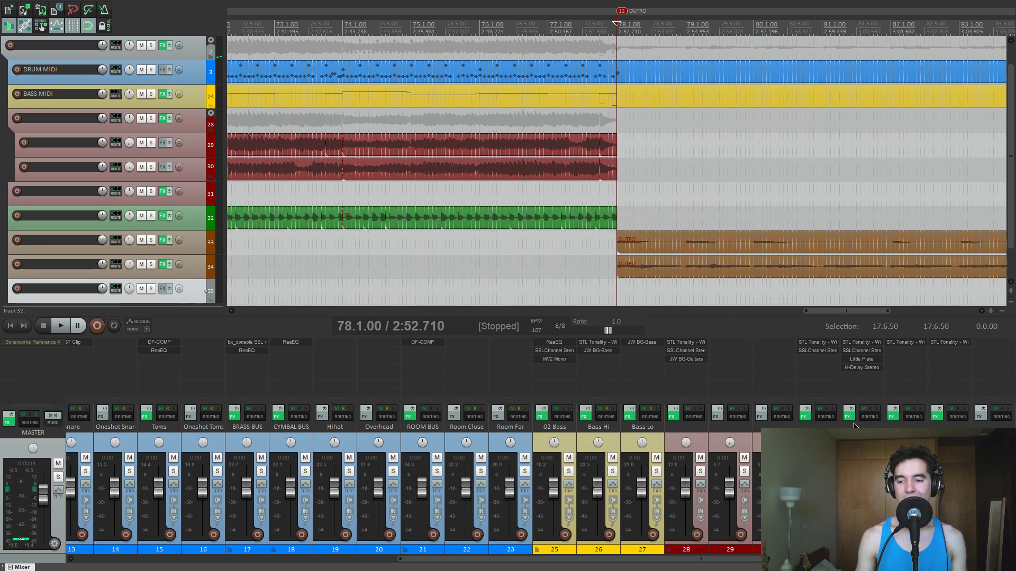
{"action": "key", "text": "space"}
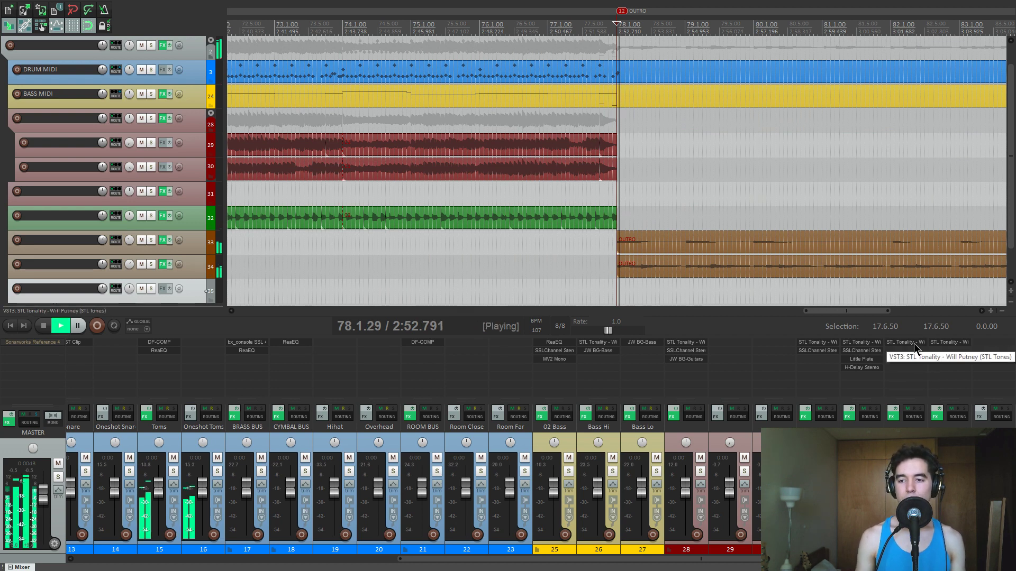
Show STL Tonality of track 33, examine its clean-tone amp and pedals, close the plugin and stop playback.
{"action": "left_click", "coordinate": [915, 344]}
{"action": "left_click_drag", "start_coordinate": [344, 40], "coordinate": [395, 40]}
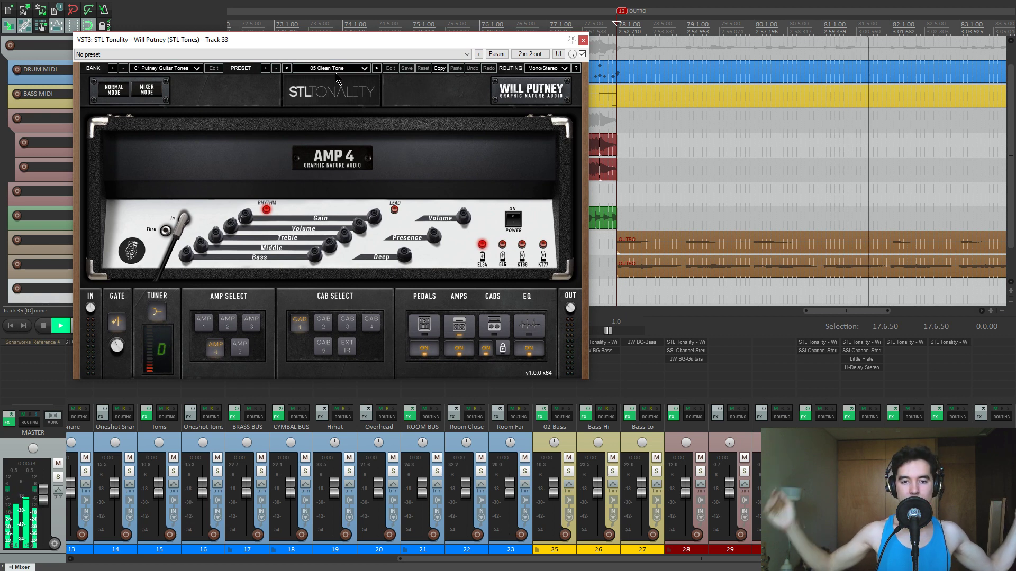
{"action": "left_click", "coordinate": [424, 325]}
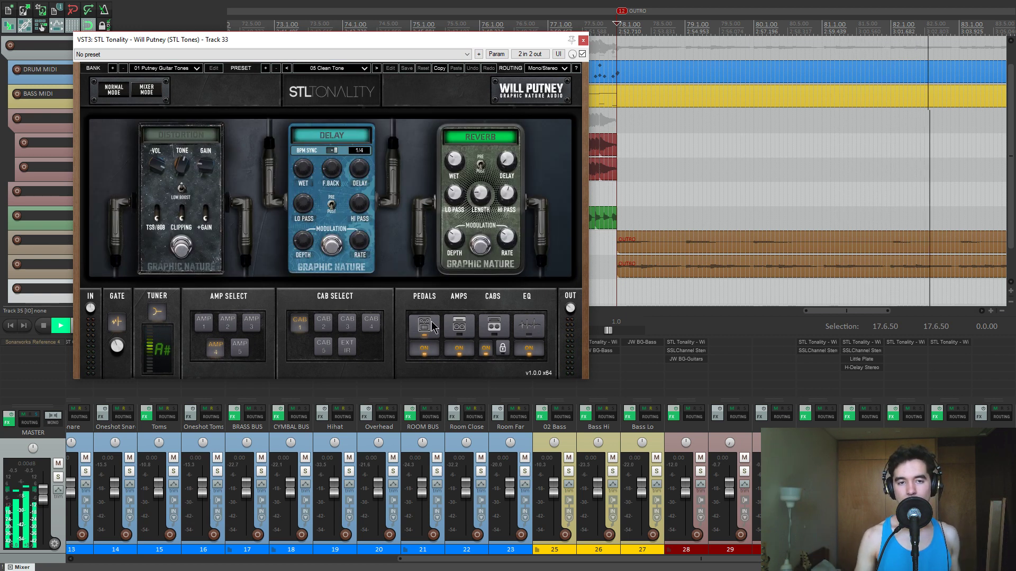
{"action": "left_click", "coordinate": [583, 42]}
{"action": "scroll", "coordinate": [579, 103], "scroll_direction": "down", "scroll_amount": 5}
{"action": "scroll", "coordinate": [578, 170], "scroll_direction": "down", "scroll_amount": 4}
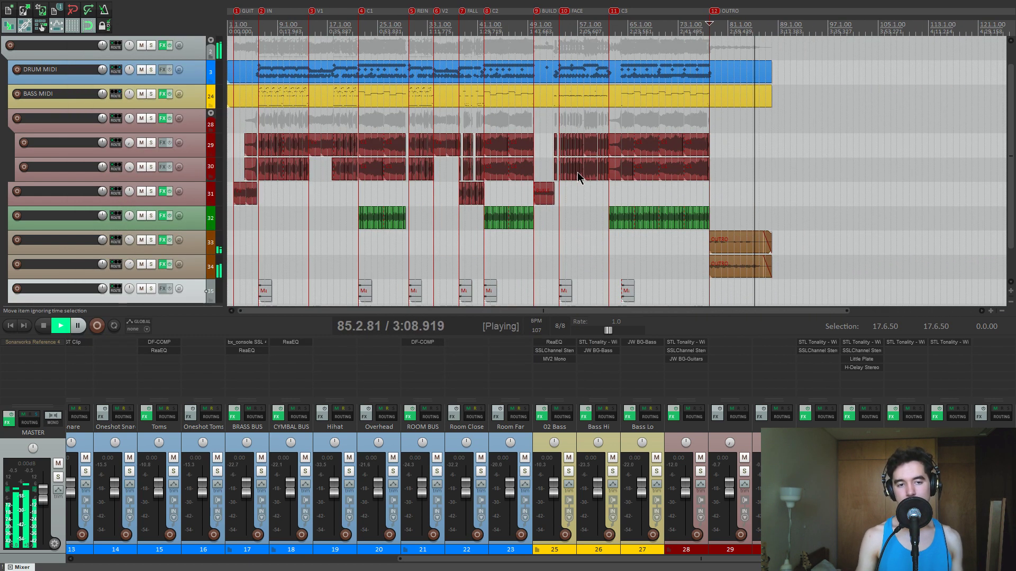
{"action": "key", "text": "space"}
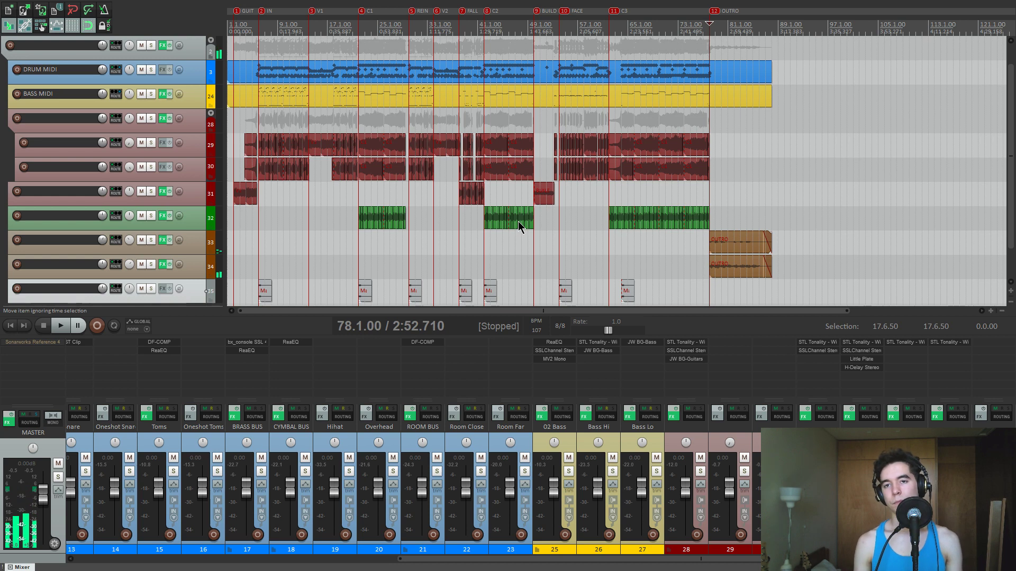
Play the soloed track 35 from the IN marker to hear its Marker 1 item, then clear the solo and stop.
{"action": "left_click", "coordinate": [334, 252]}
{"action": "key", "text": "2"}
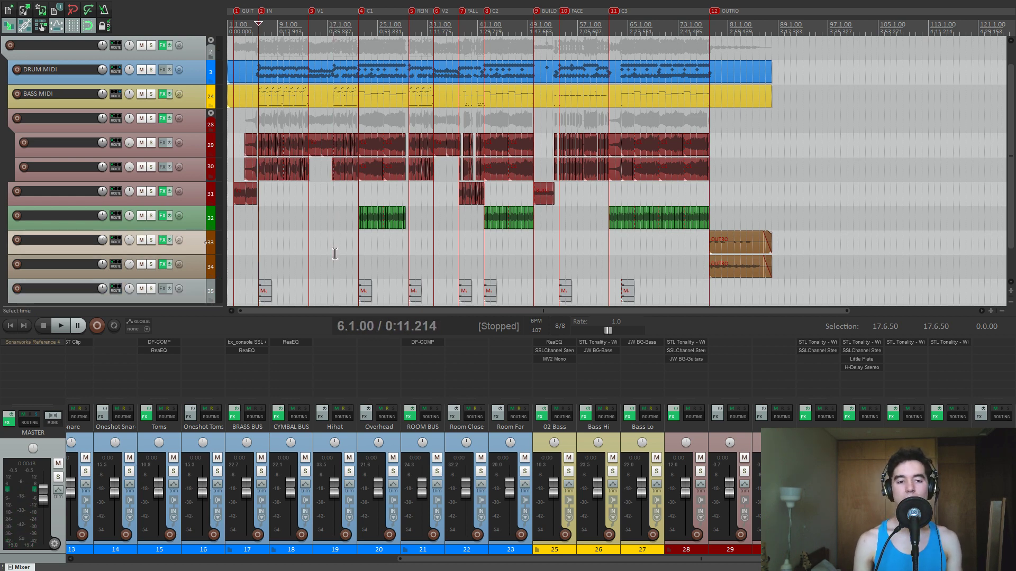
{"action": "scroll", "coordinate": [334, 254], "scroll_direction": "up", "scroll_amount": 2}
{"action": "scroll", "coordinate": [57, 265], "scroll_direction": "up", "scroll_amount": 3}
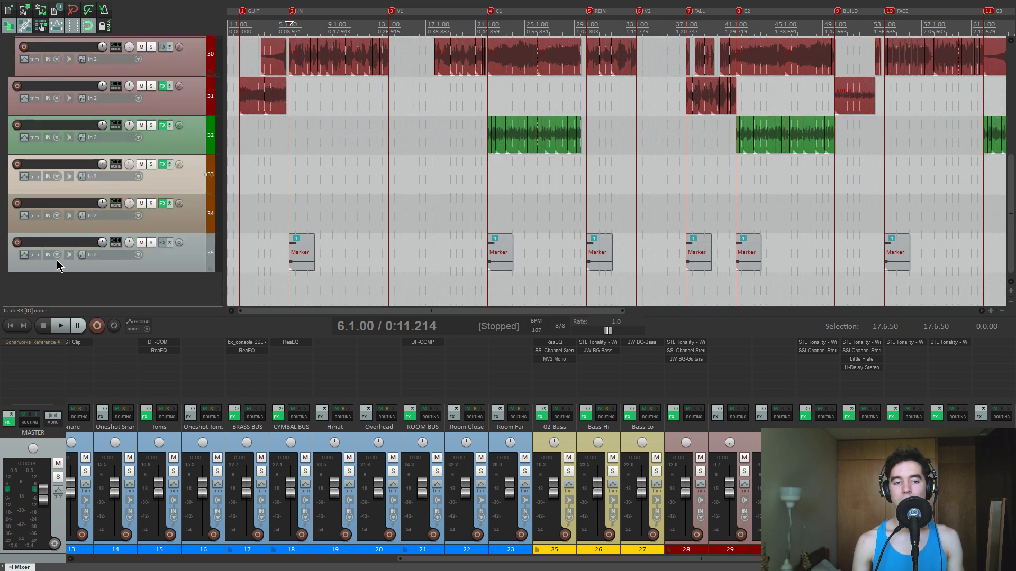
{"action": "scroll", "coordinate": [442, 228], "scroll_direction": "up", "scroll_amount": 3}
{"action": "left_click", "coordinate": [152, 244]}
{"action": "key", "text": "space"}
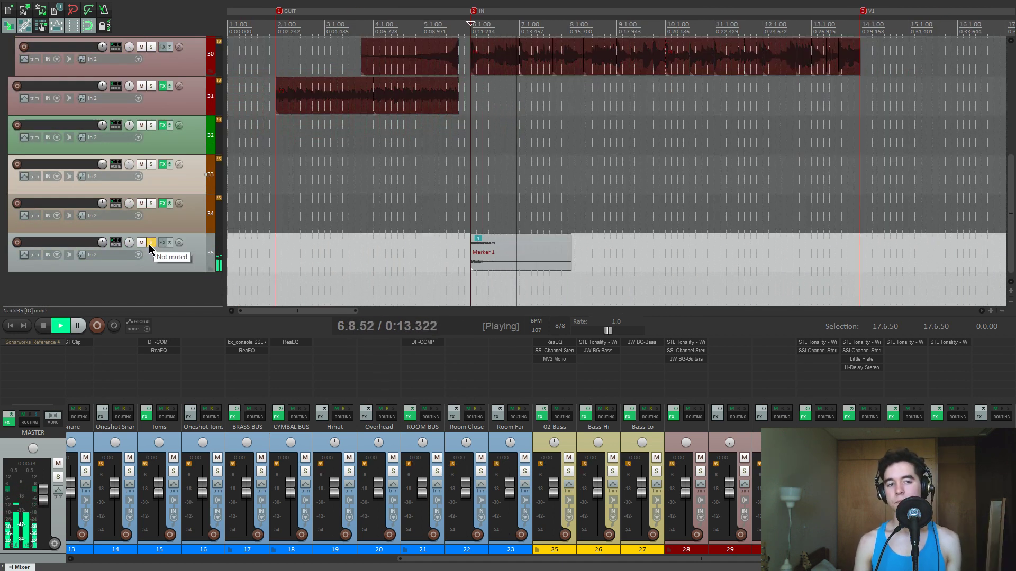
{"action": "left_click", "coordinate": [150, 243]}
{"action": "key", "text": "space"}
Play the full mix from 5.3.00 into the IN section and stop playback.
{"action": "left_click", "coordinate": [434, 253]}
{"action": "key", "text": "space"}
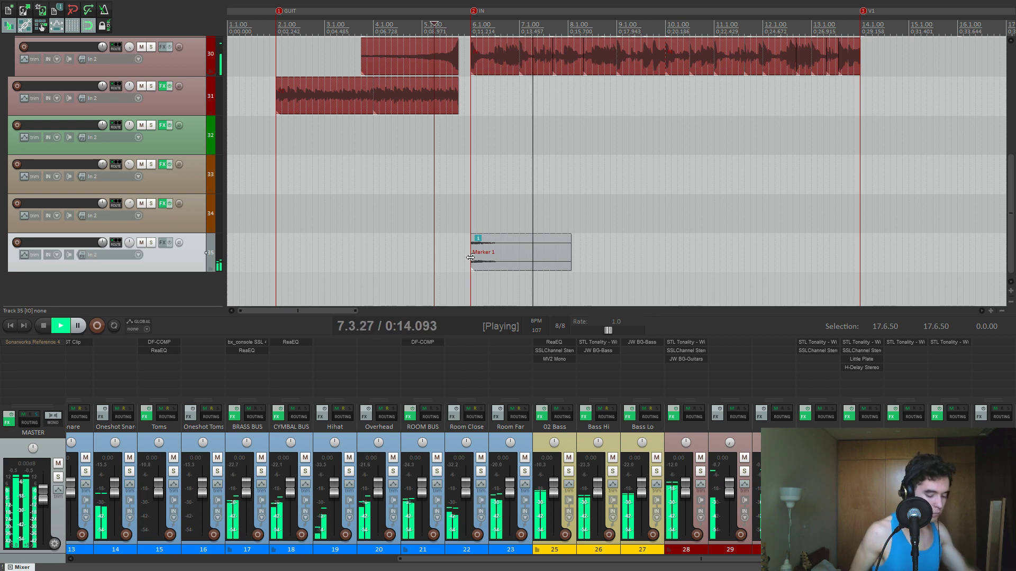
{"action": "key", "text": "space"}
{"action": "scroll", "coordinate": [562, 226], "scroll_direction": "down", "scroll_amount": 3}
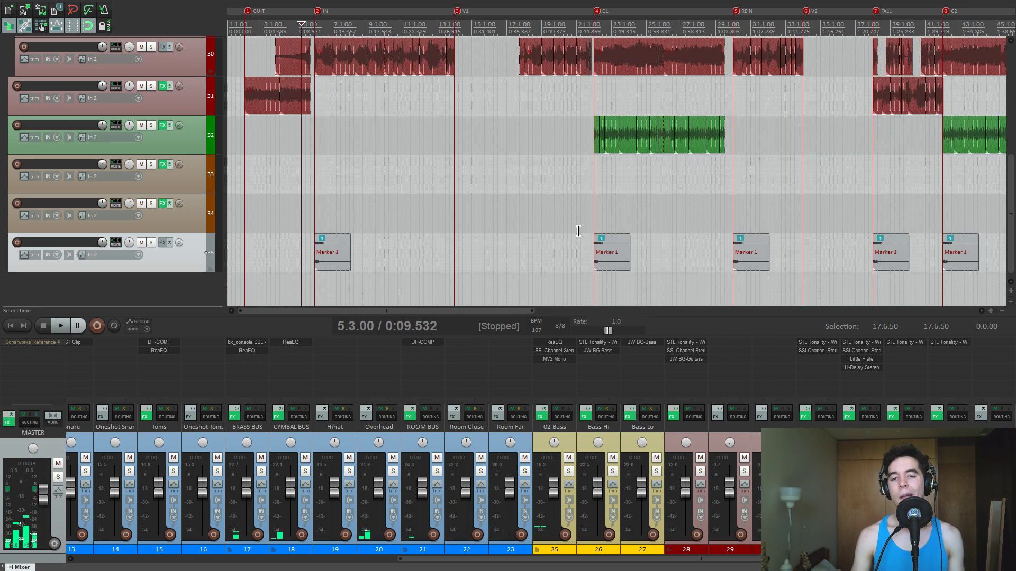
Play the full mix from 37.5.00 into the FALL section and stop playback.
{"action": "scroll", "coordinate": [589, 228], "scroll_direction": "down", "scroll_amount": 2}
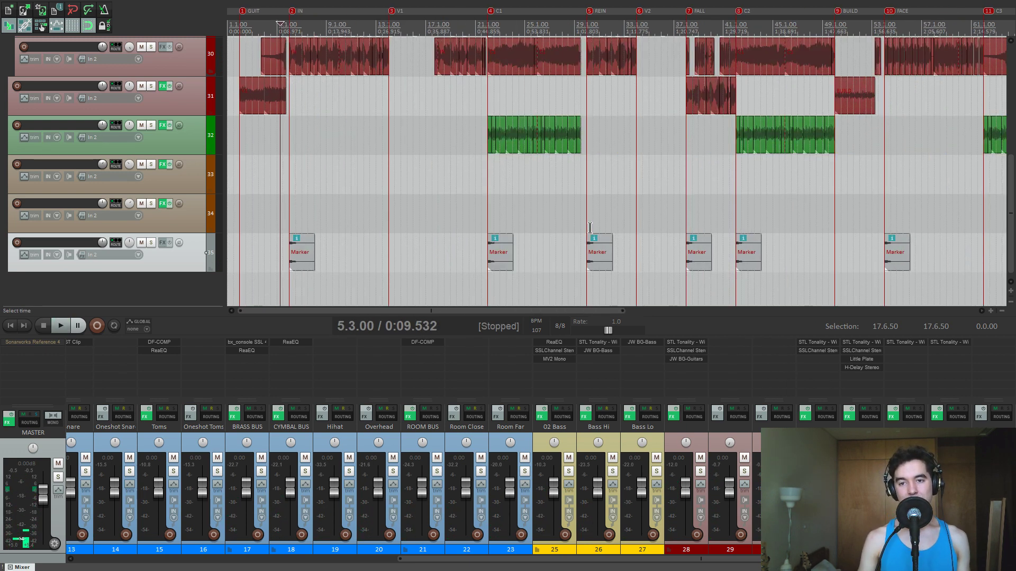
{"action": "left_click", "coordinate": [679, 213]}
{"action": "scroll", "coordinate": [679, 212], "scroll_direction": "up", "scroll_amount": 5}
{"action": "key", "text": "space"}
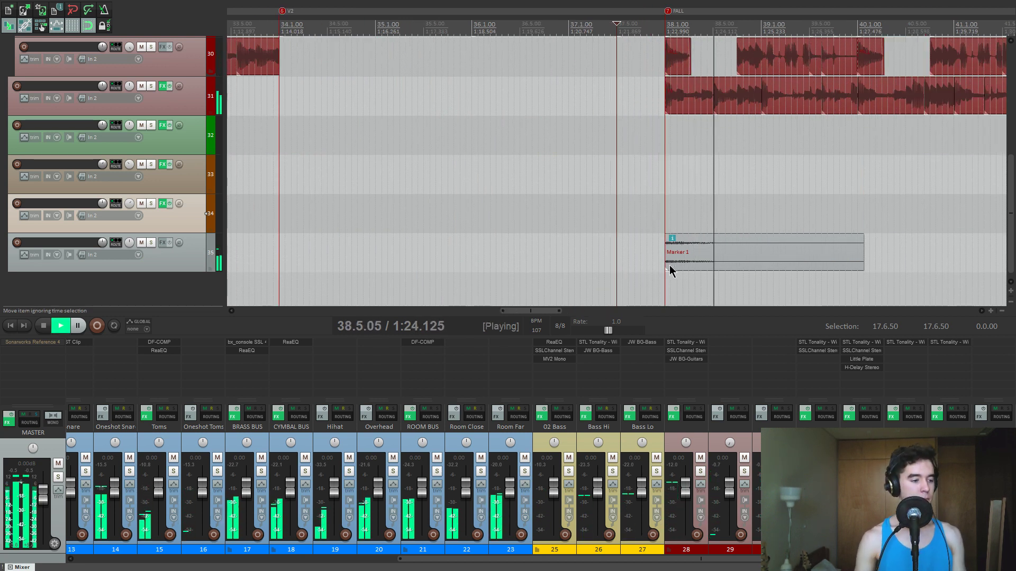
{"action": "key", "text": "space"}
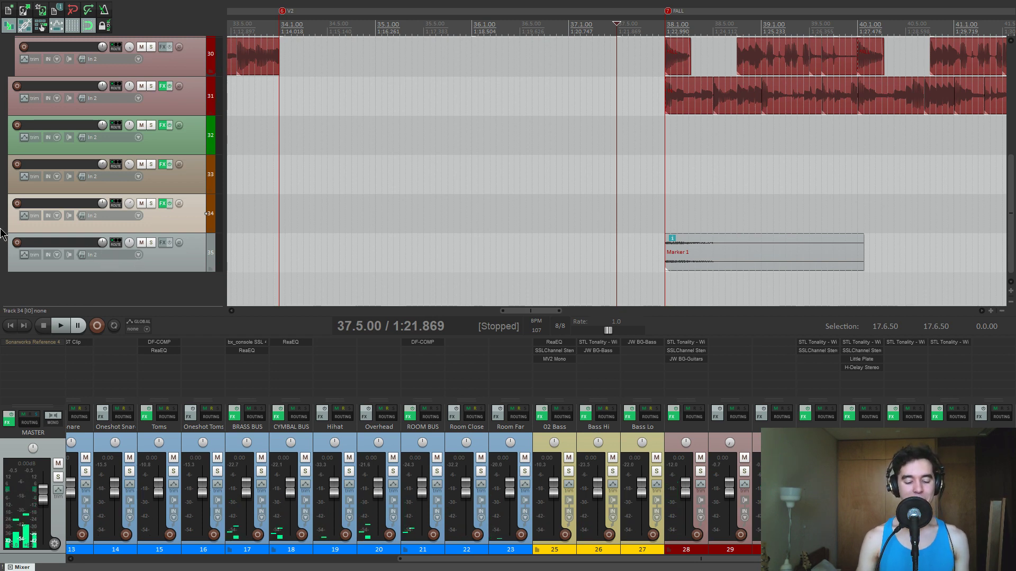
{"action": "key", "text": "Page_Down"}
{"action": "key", "text": "Page_Down"}
{"action": "key", "text": "Page_Down"}
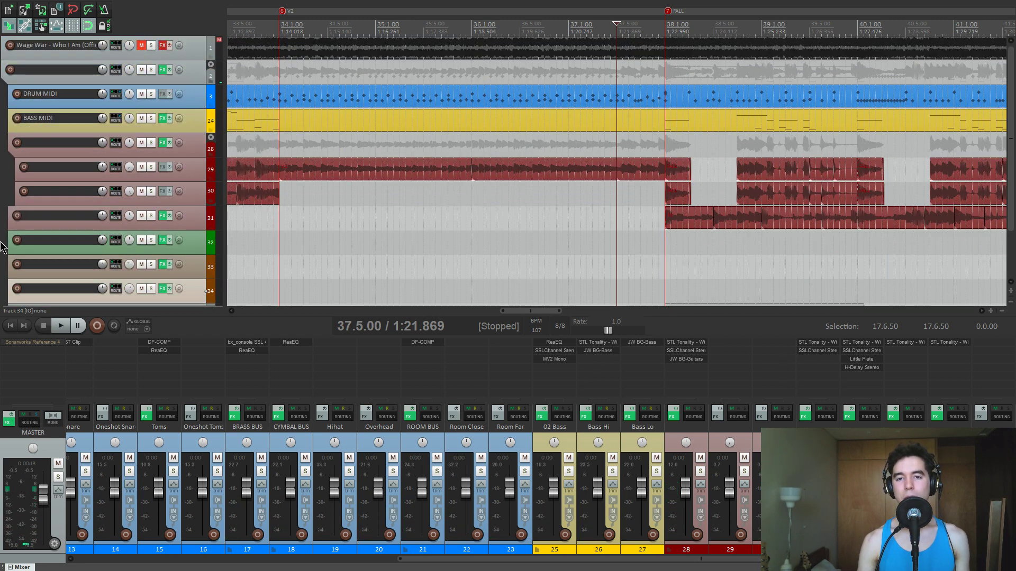
{"action": "key", "text": "Page_Up"}
{"action": "key", "text": "Page_Up"}
{"action": "key", "text": "Page_Up"}
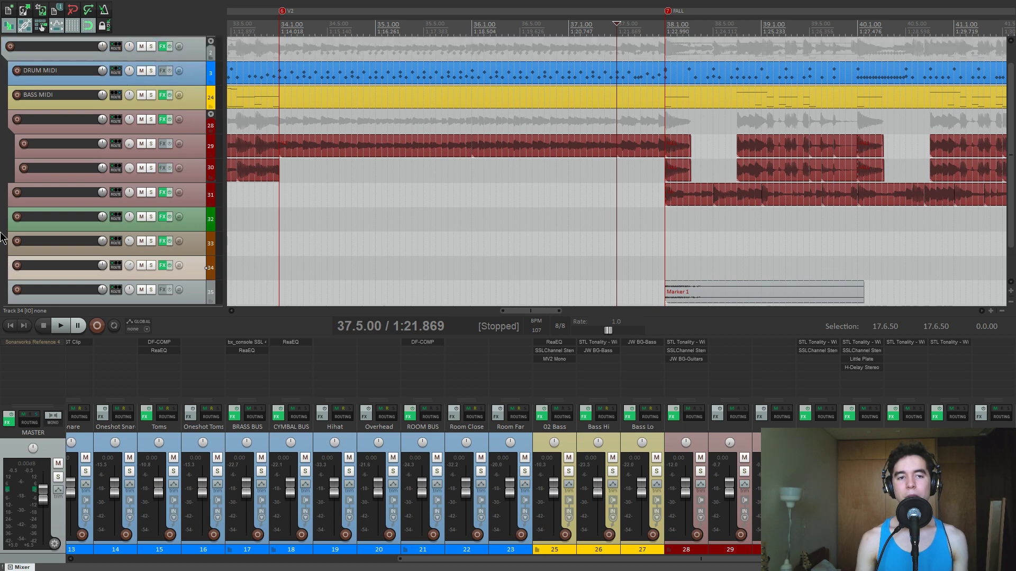
{"action": "scroll", "coordinate": [388, 263], "scroll_direction": "down", "scroll_amount": 3}
{"action": "scroll", "coordinate": [387, 263], "scroll_direction": "down", "scroll_amount": 5}
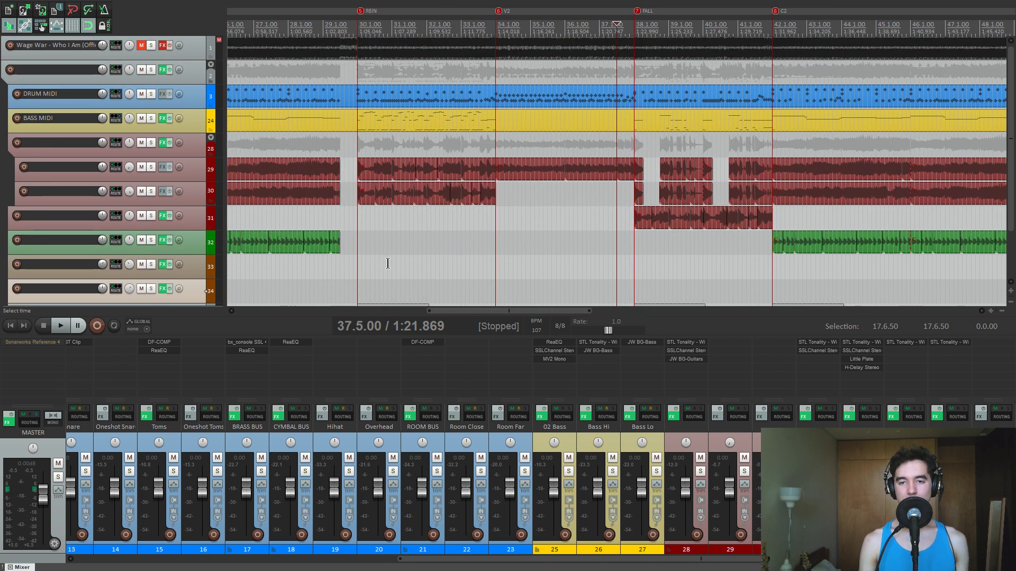
Show STL Tonality of track 28, place the edit cursor at the IN marker on track 2, and close the plugin.
{"action": "left_click", "coordinate": [700, 344]}
{"action": "left_click_drag", "start_coordinate": [392, 76], "coordinate": [395, 75]}
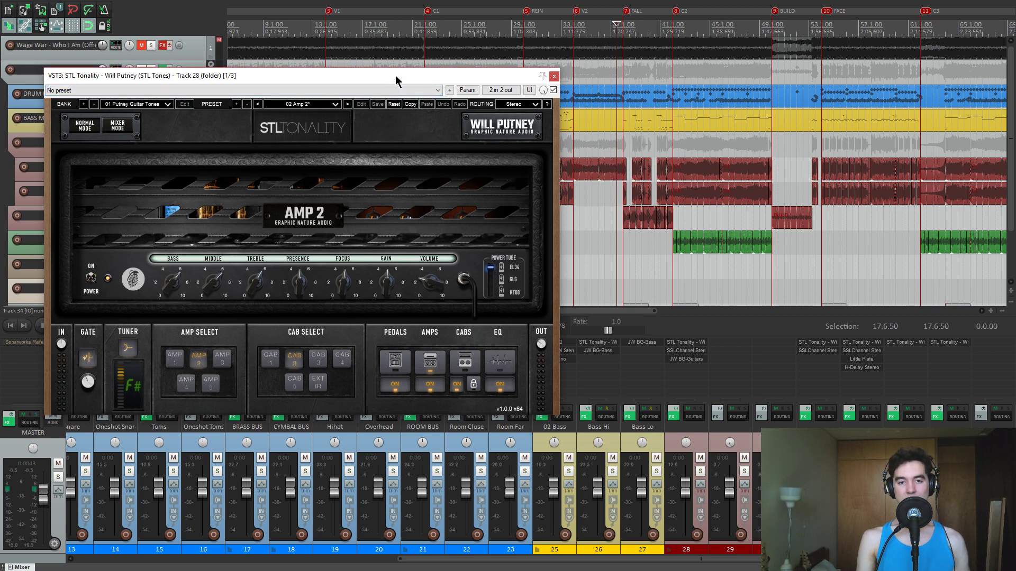
{"action": "left_click_drag", "start_coordinate": [523, 81], "coordinate": [734, 99]}
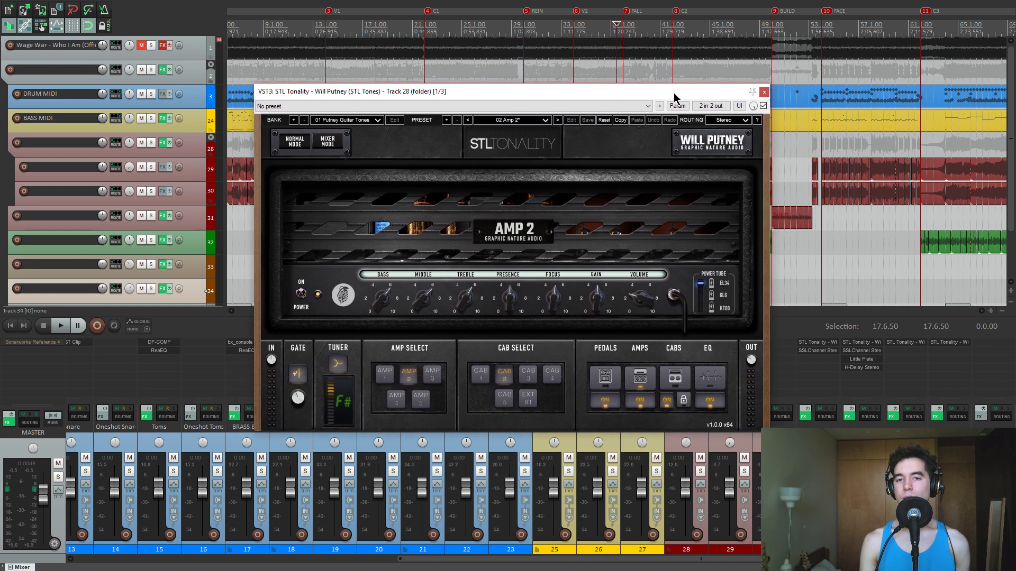
{"action": "left_click_drag", "start_coordinate": [668, 94], "coordinate": [660, 93]}
{"action": "scroll", "coordinate": [651, 72], "scroll_direction": "down", "scroll_amount": 3}
{"action": "scroll", "coordinate": [651, 72], "scroll_direction": "down", "scroll_amount": 3}
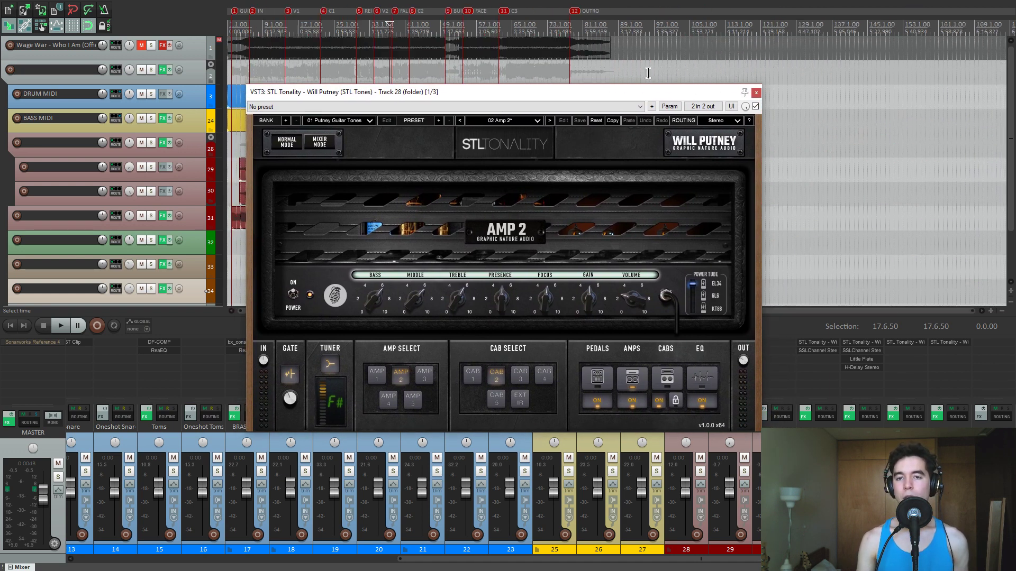
{"action": "left_click", "coordinate": [254, 72]}
{"action": "scroll", "coordinate": [275, 72], "scroll_direction": "up", "scroll_amount": 4}
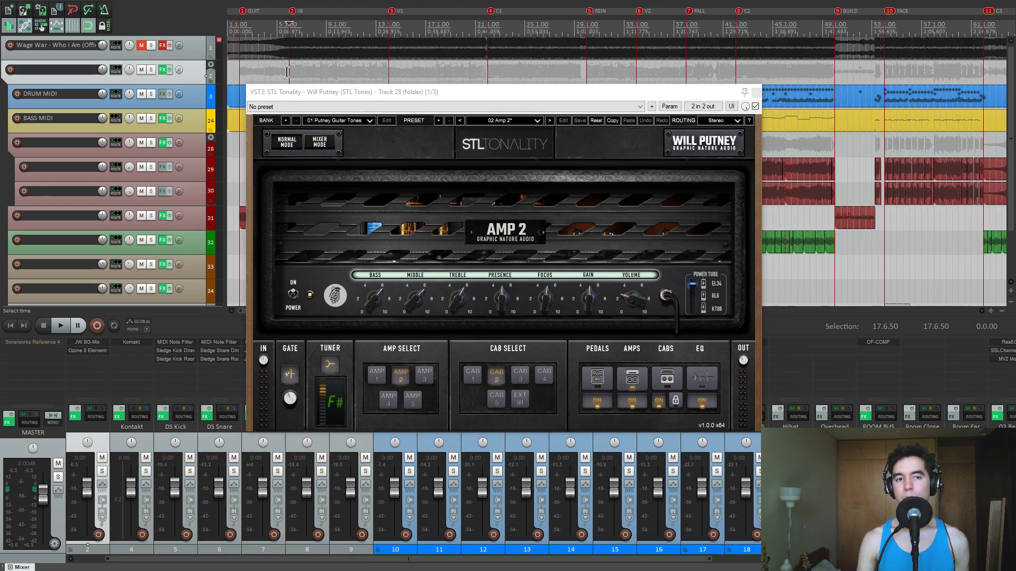
{"action": "left_click_drag", "start_coordinate": [332, 93], "coordinate": [324, 84]}
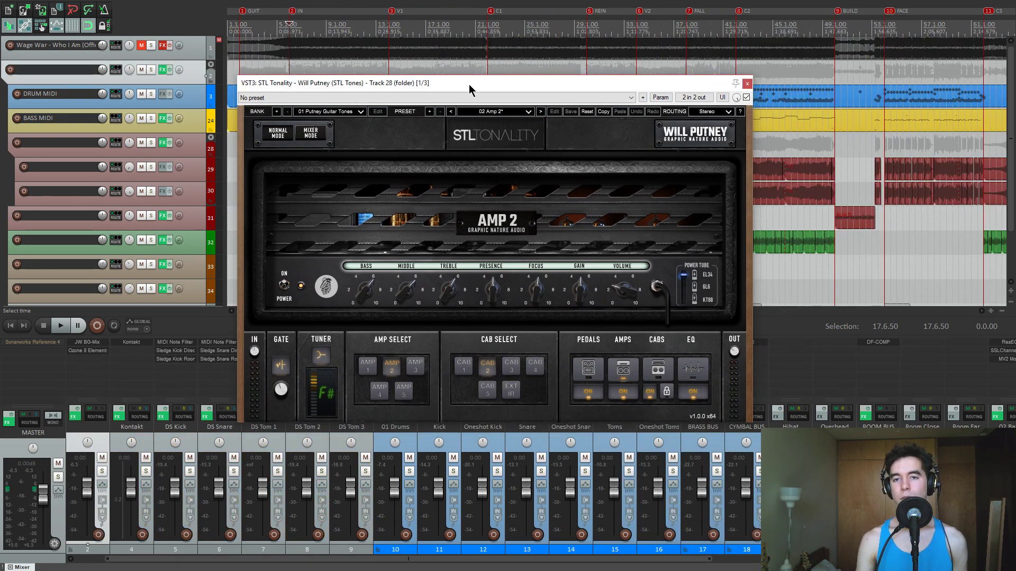
{"action": "left_click", "coordinate": [747, 84]}
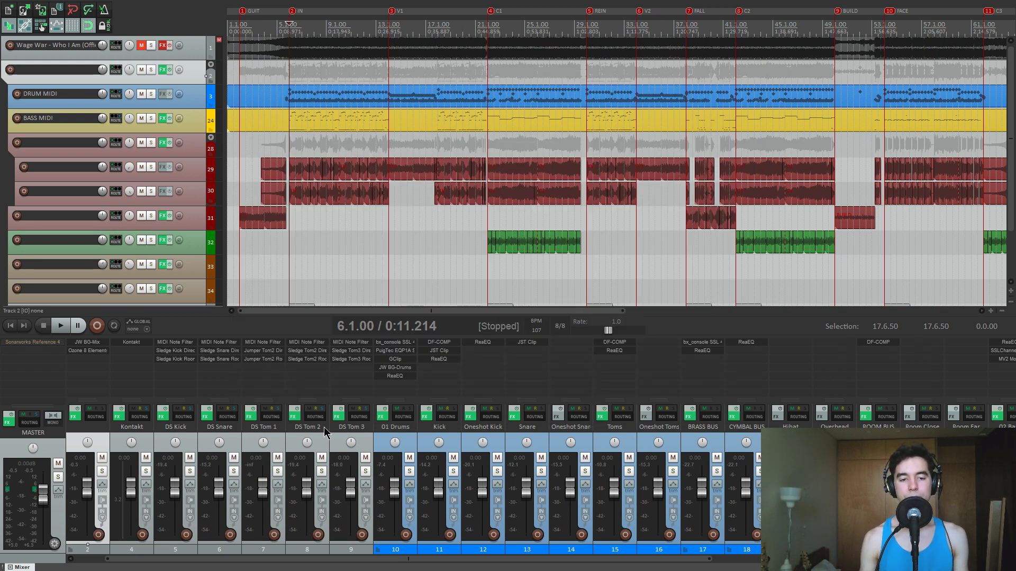
Show ReaEQ of the 01 Drums track and examine its high-pass band.
{"action": "scroll", "coordinate": [325, 431], "scroll_direction": "right", "scroll_amount": 4}
{"action": "scroll", "coordinate": [325, 431], "scroll_direction": "left", "scroll_amount": 4}
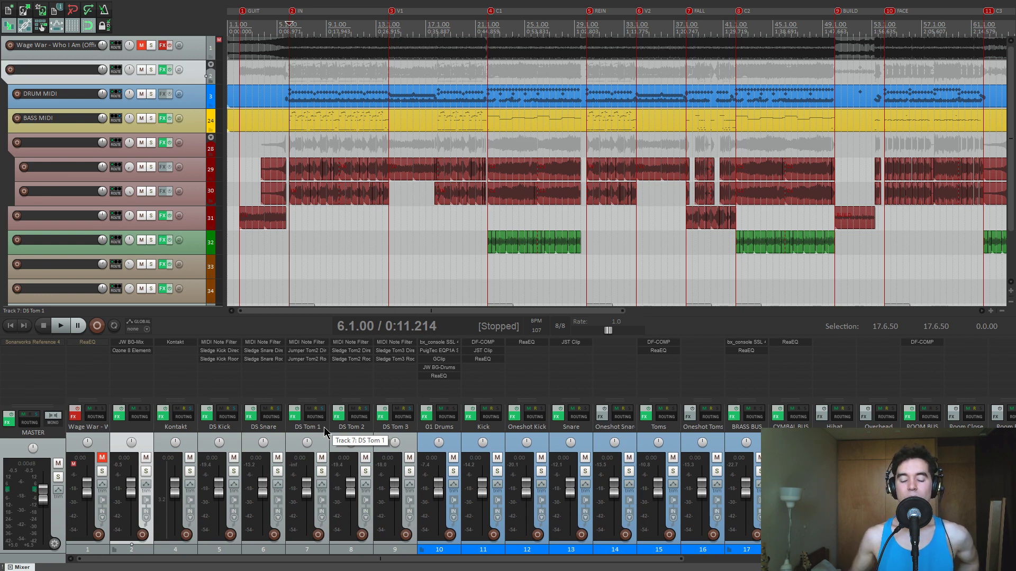
{"action": "left_click", "coordinate": [443, 376]}
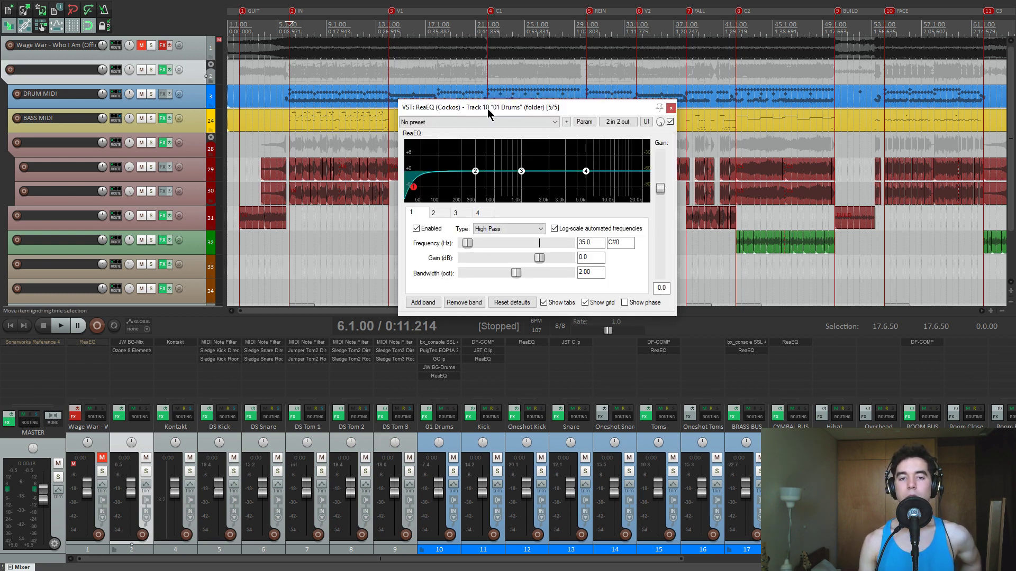
{"action": "left_click_drag", "start_coordinate": [488, 109], "coordinate": [495, 85]}
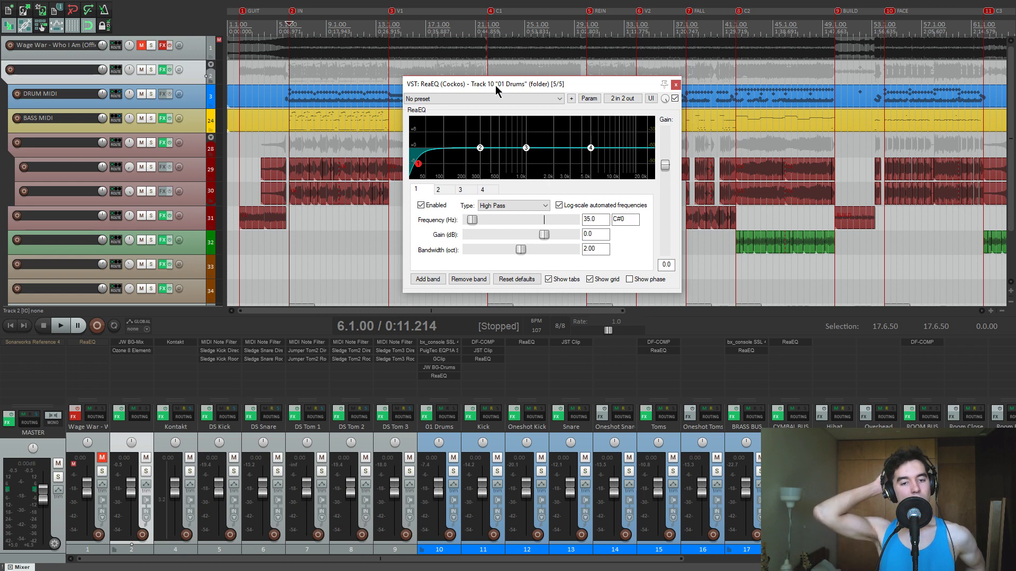
Show the Sledge Kick Direct sampler of DS Kick, keep Sledge Kick Direct.wav among the samples, audition it and close the plugin.
{"action": "left_click", "coordinate": [225, 351]}
{"action": "left_click", "coordinate": [676, 85]}
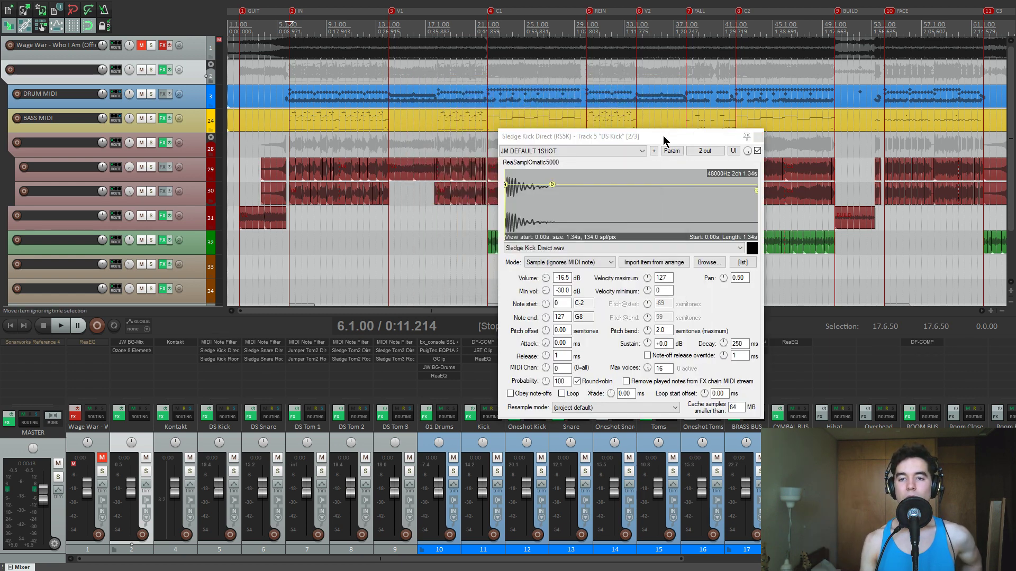
{"action": "left_click_drag", "start_coordinate": [663, 135], "coordinate": [645, 75]}
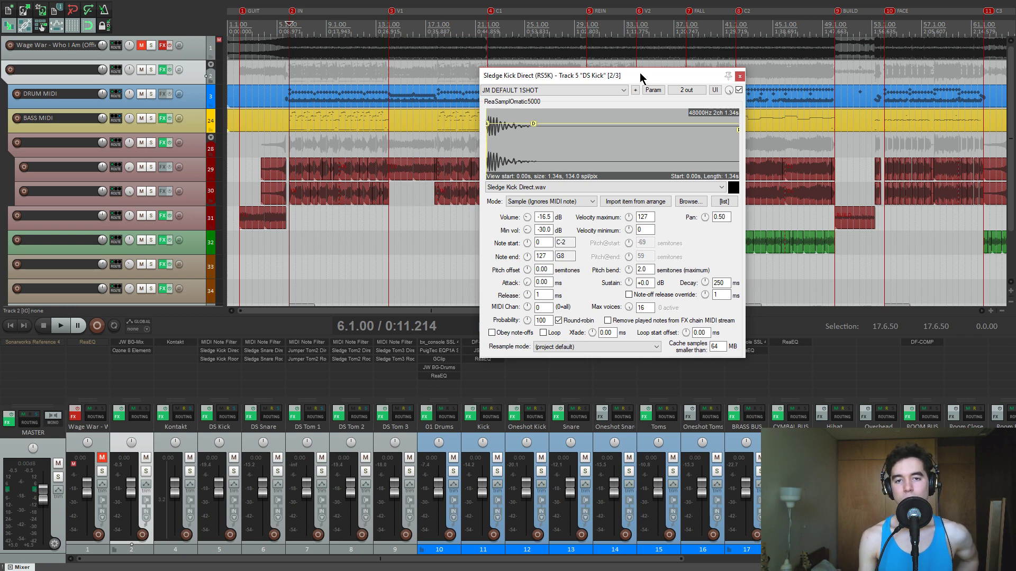
{"action": "left_click_drag", "start_coordinate": [639, 72], "coordinate": [629, 72]}
{"action": "left_click", "coordinate": [565, 186]}
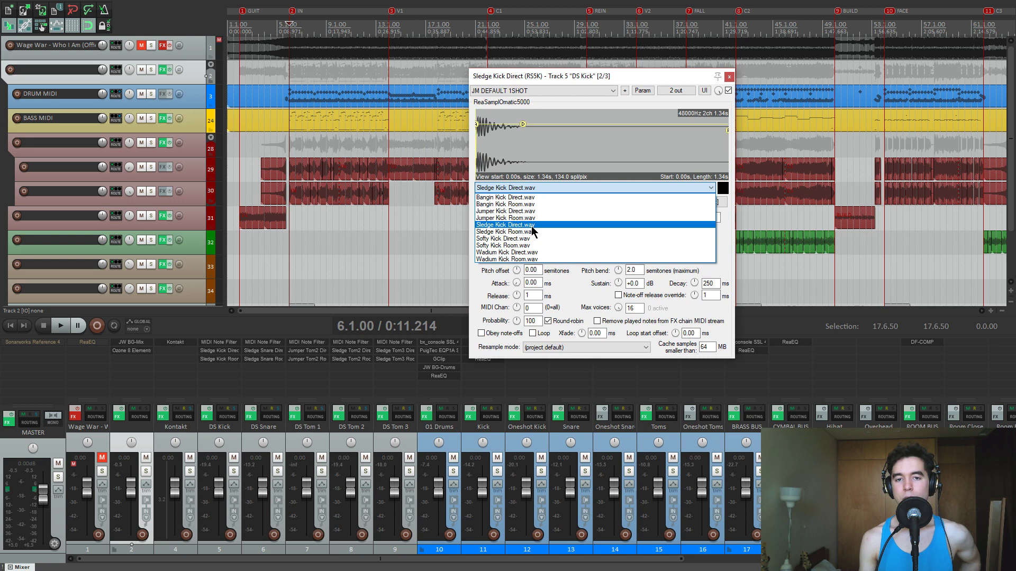
{"action": "left_click", "coordinate": [532, 226]}
{"action": "left_click_drag", "start_coordinate": [622, 77], "coordinate": [625, 77]}
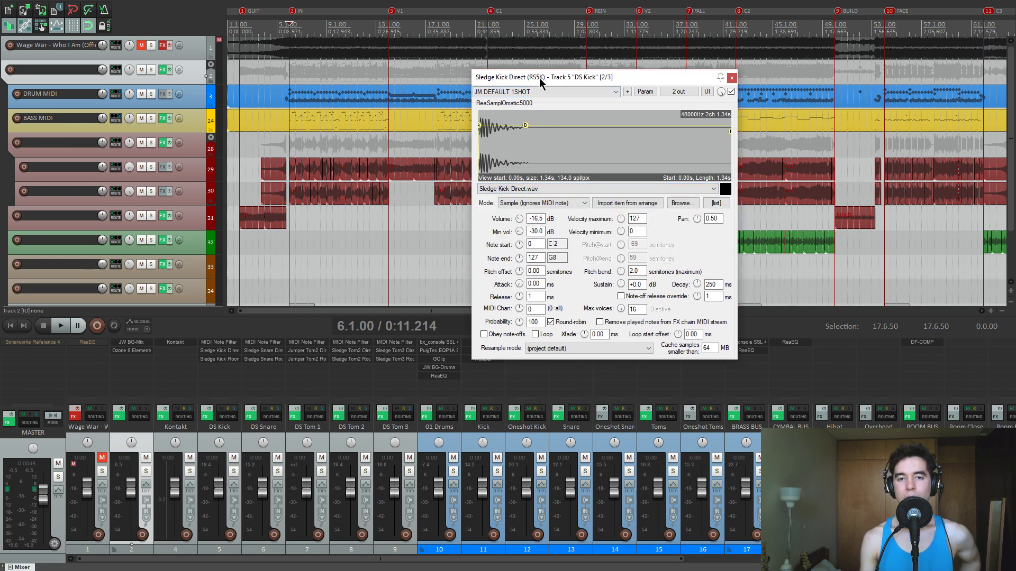
{"action": "left_click", "coordinate": [726, 188]}
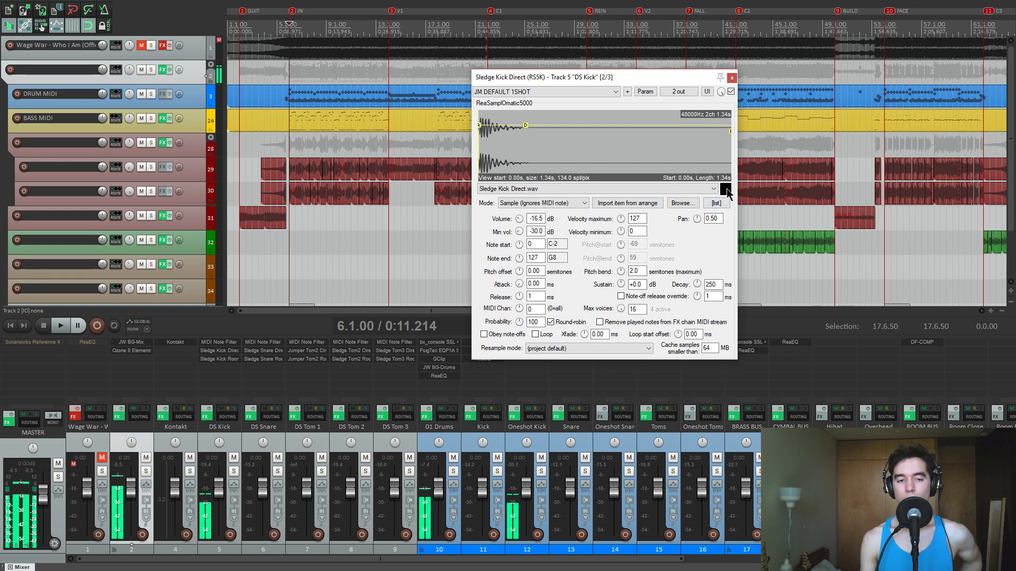
{"action": "left_click", "coordinate": [732, 78]}
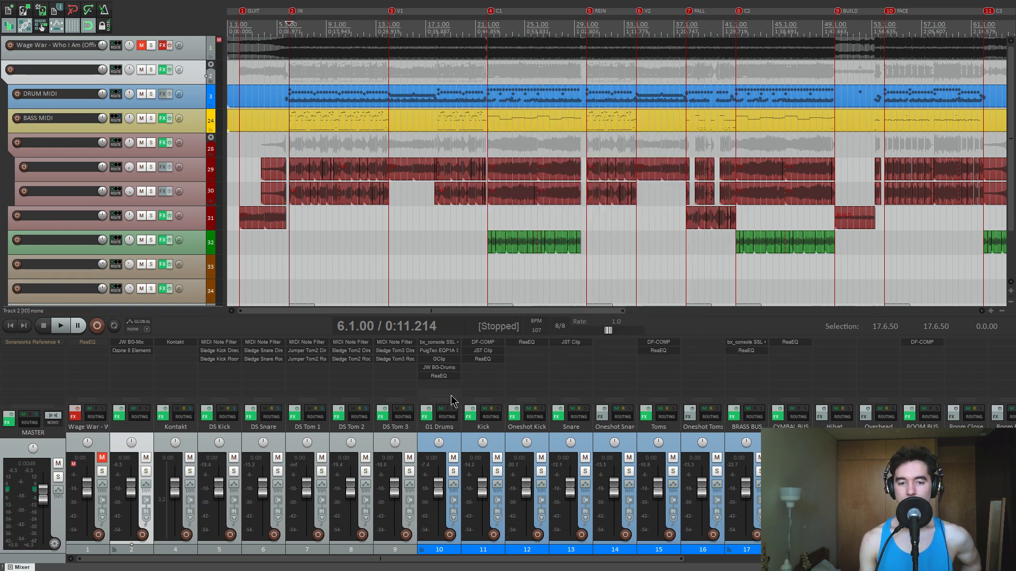
Show GClip of 01 Drums, examine its gain, clip and softness settings, close it and look through the mixer tracks.
{"action": "left_click", "coordinate": [439, 359]}
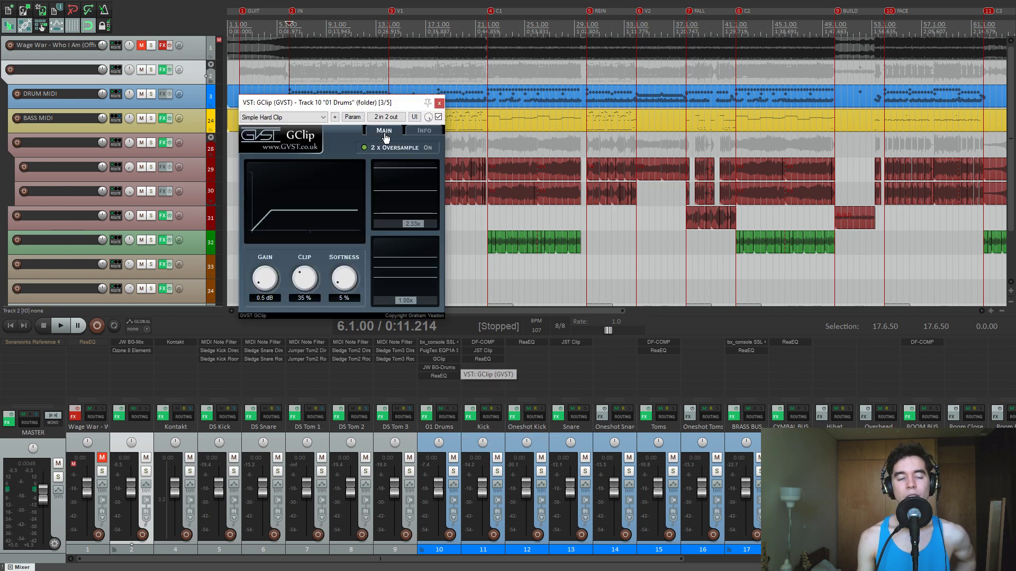
{"action": "left_click", "coordinate": [438, 103]}
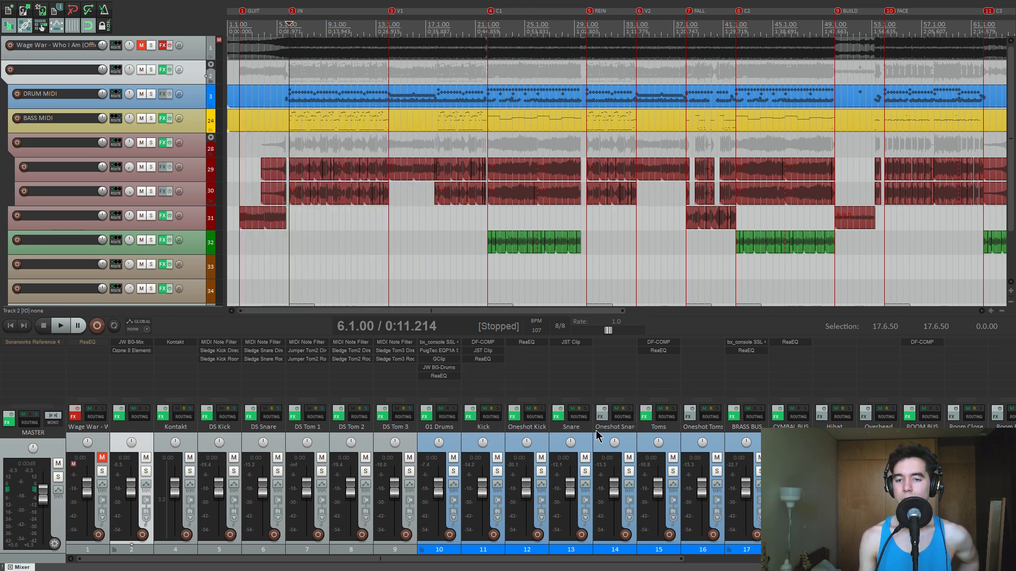
{"action": "scroll", "coordinate": [596, 434], "scroll_direction": "down", "scroll_amount": 4}
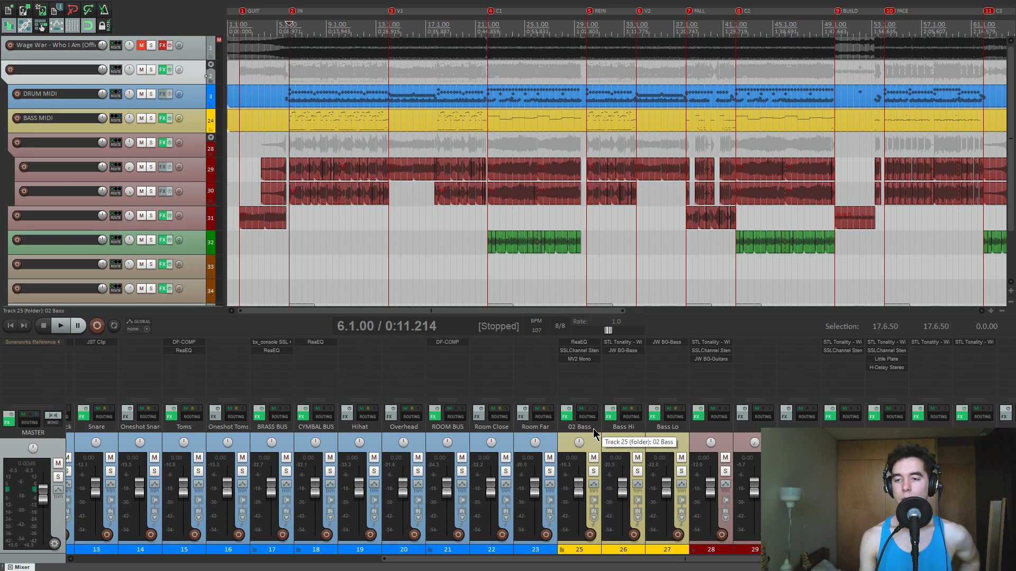
{"action": "scroll", "coordinate": [593, 429], "scroll_direction": "down", "scroll_amount": 1}
{"action": "scroll", "coordinate": [593, 428], "scroll_direction": "up", "scroll_amount": 4}
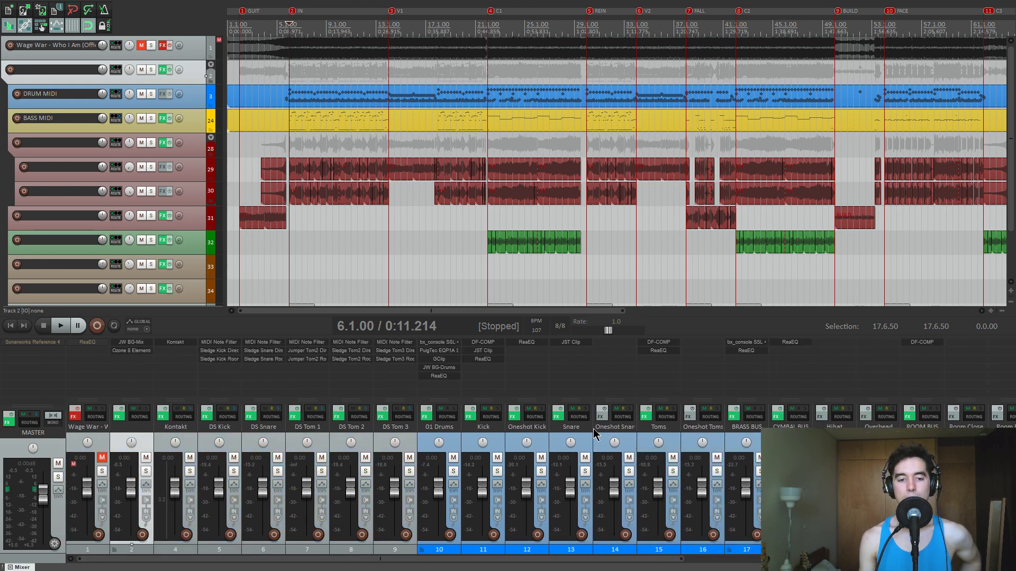